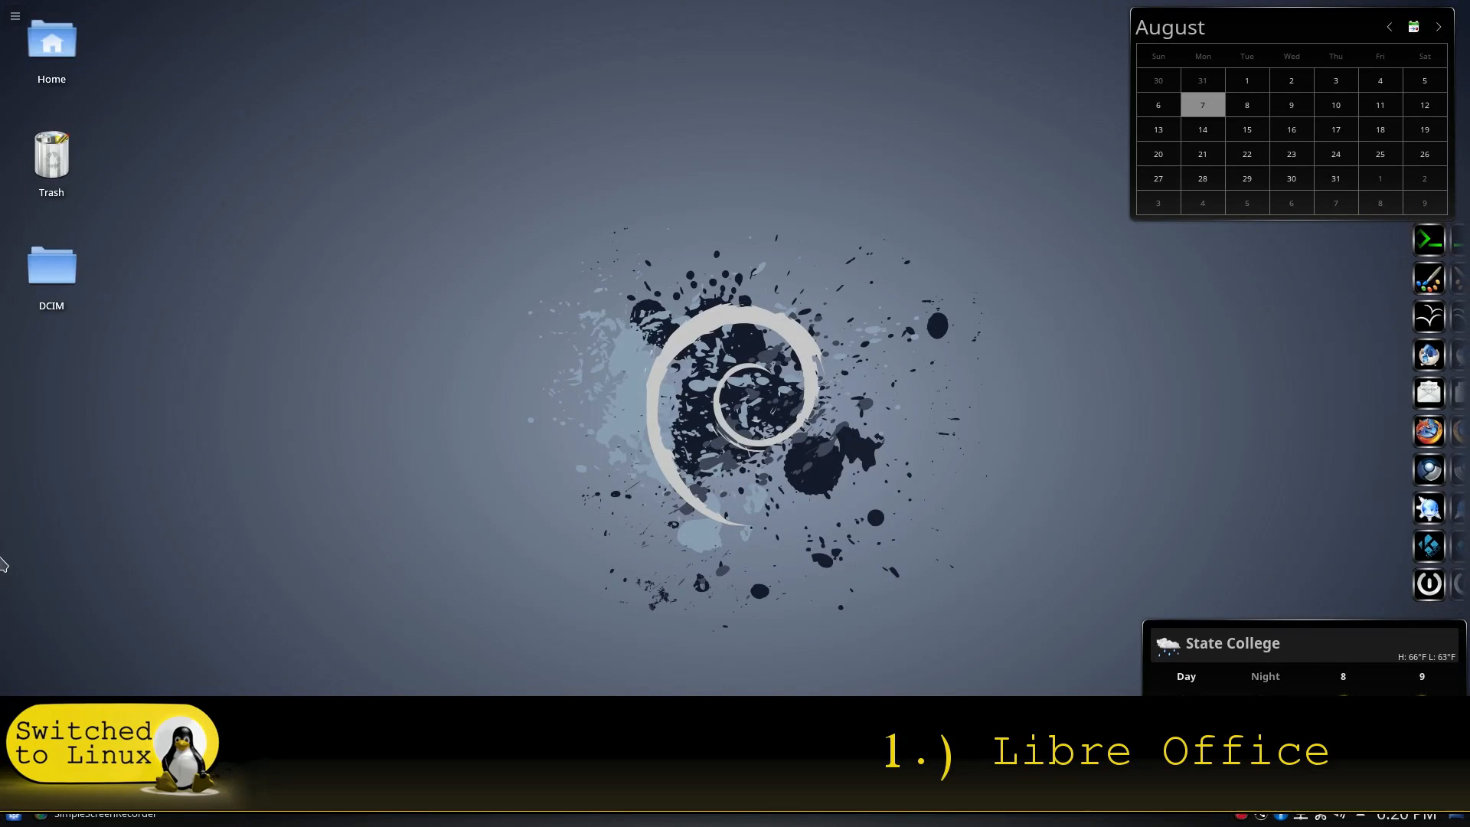
Launch LibreOffice from the application launcher by searching 'lib'
{"action": "left_click", "coordinate": [14, 818]}
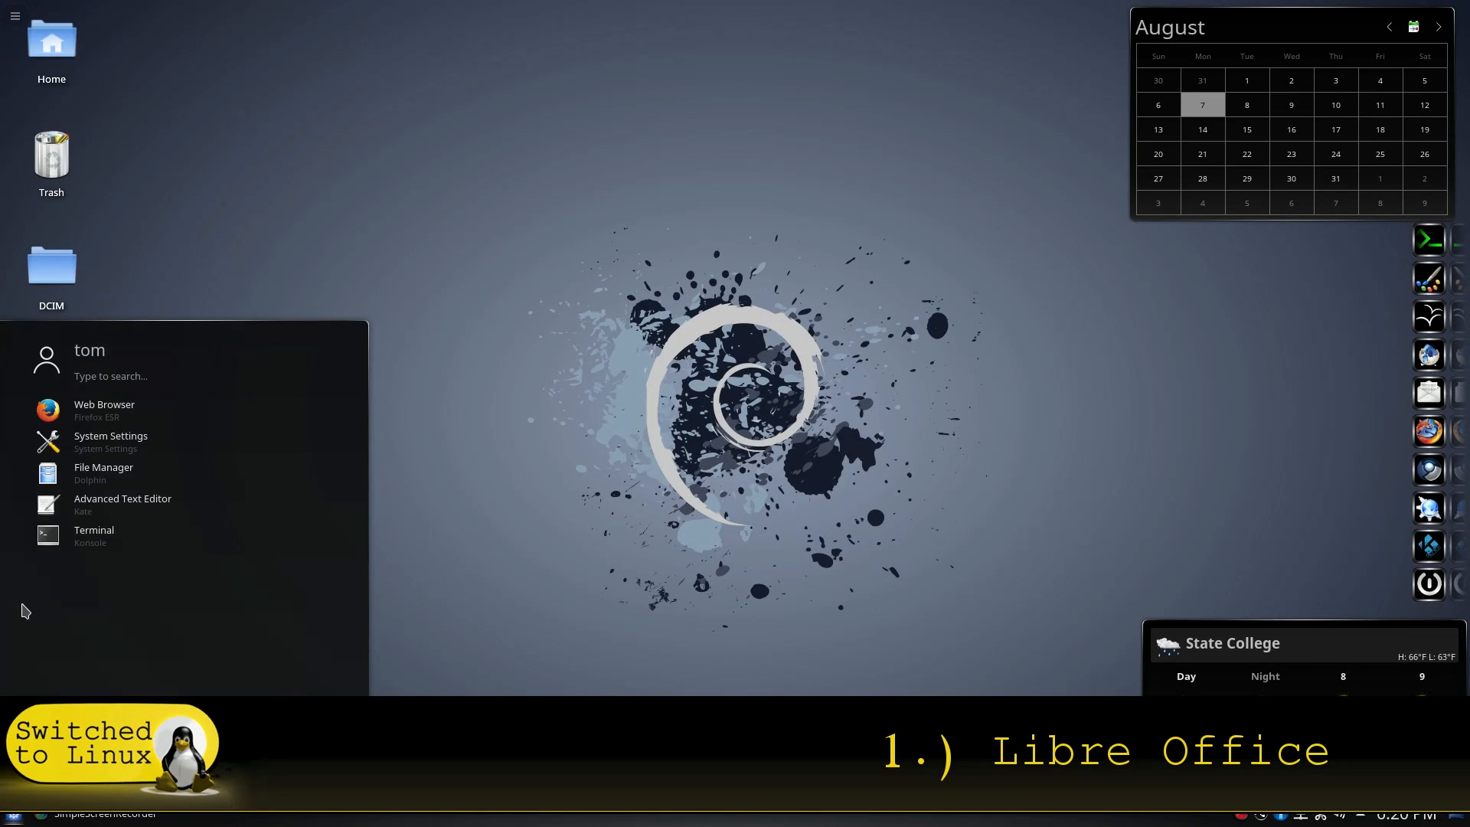
{"action": "type", "text": "lib"}
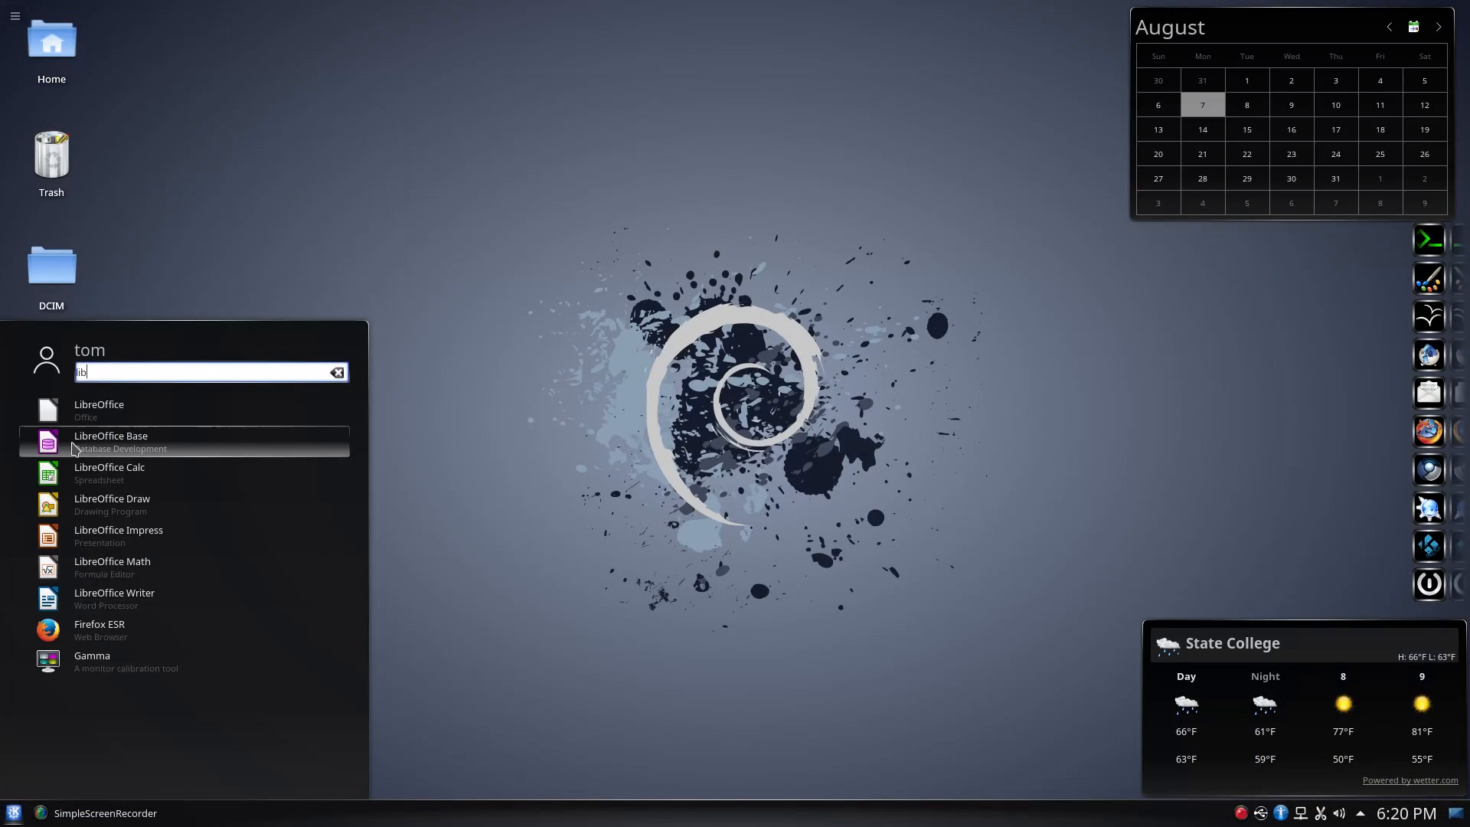
{"action": "left_click", "coordinate": [126, 423]}
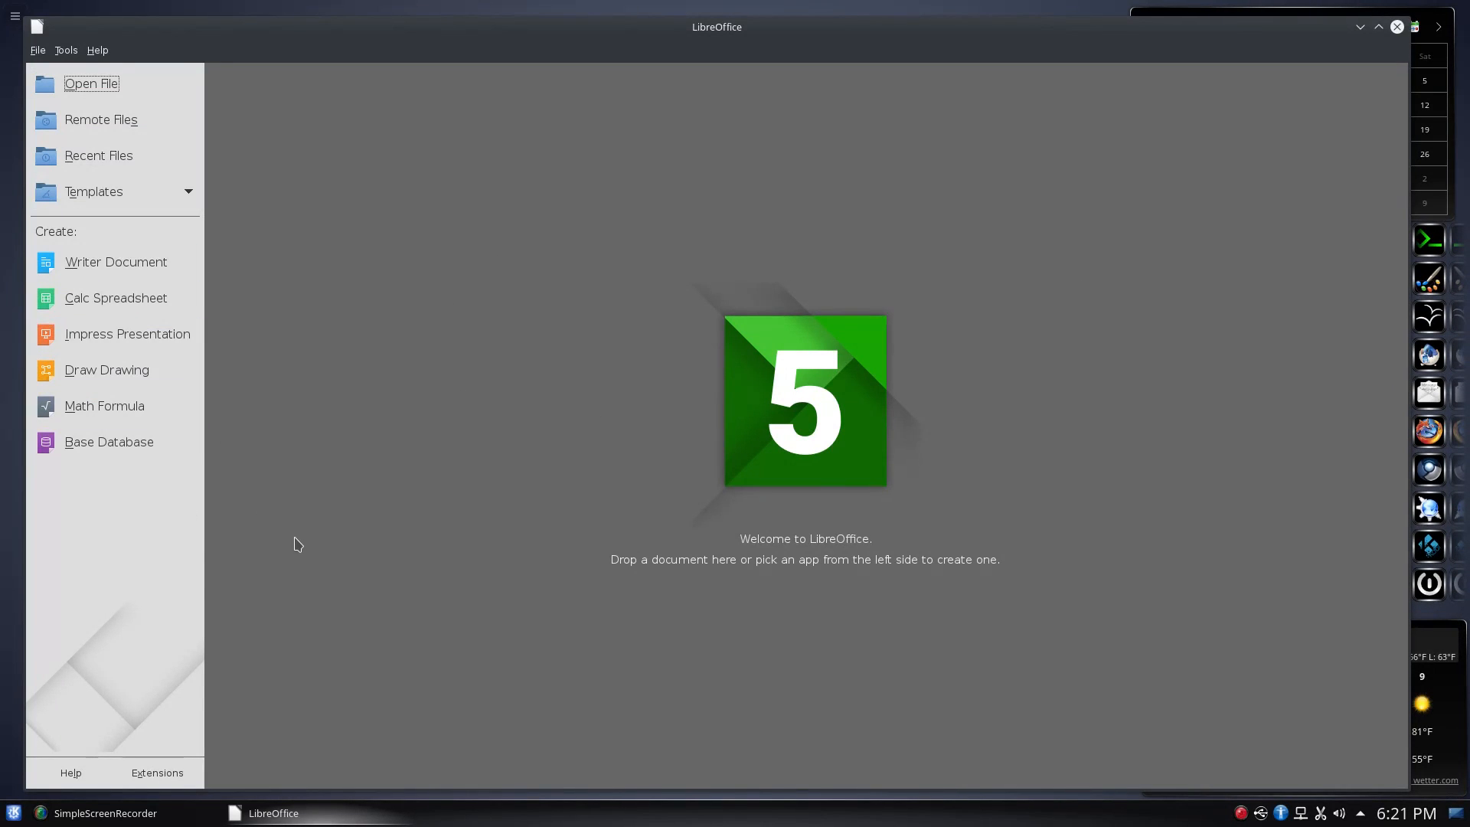
Create a blank Writer document and bring up the Tools > Options dialog
{"action": "left_click", "coordinate": [119, 273]}
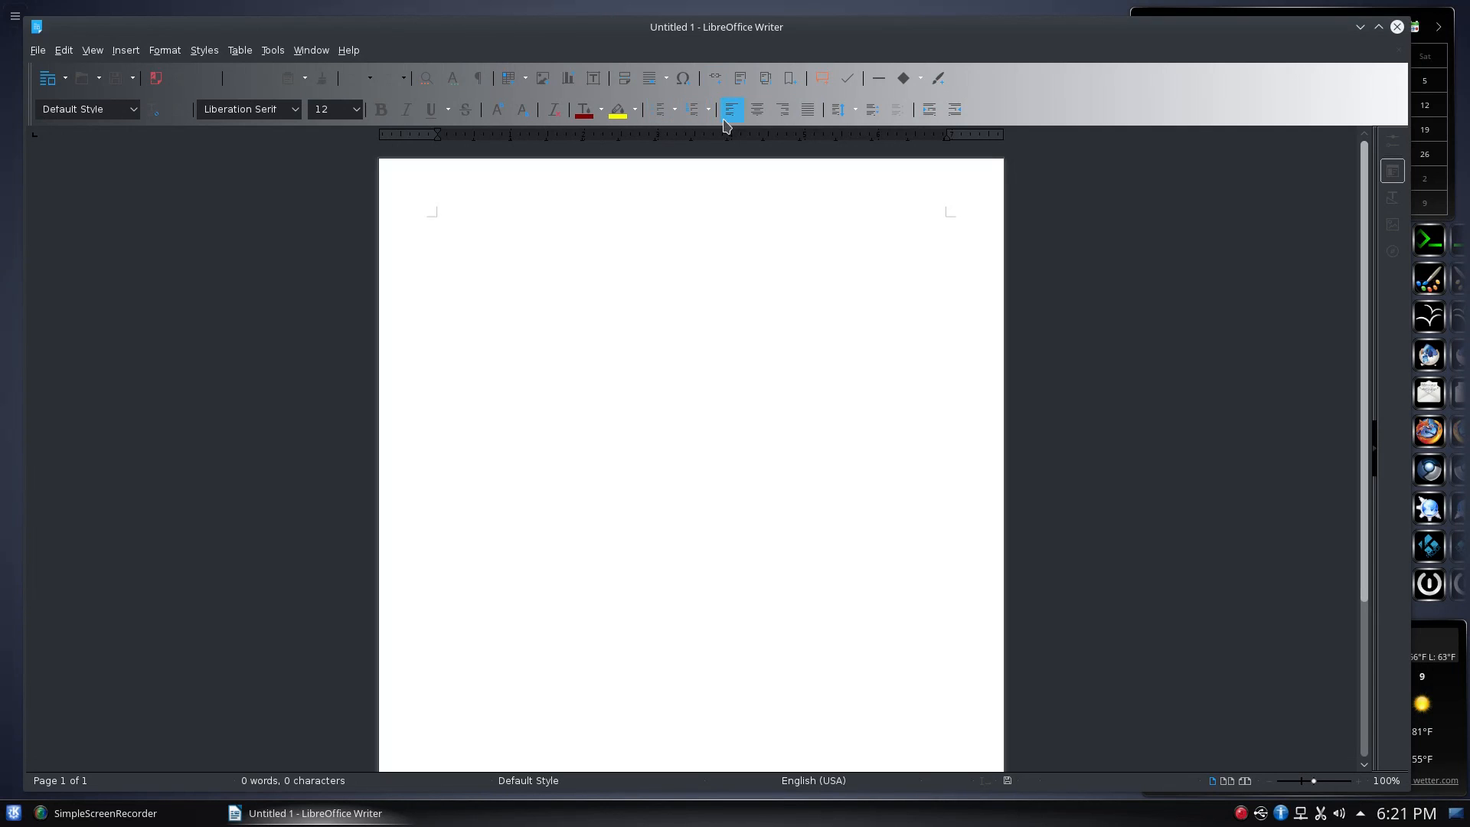
{"action": "left_click", "coordinate": [274, 51]}
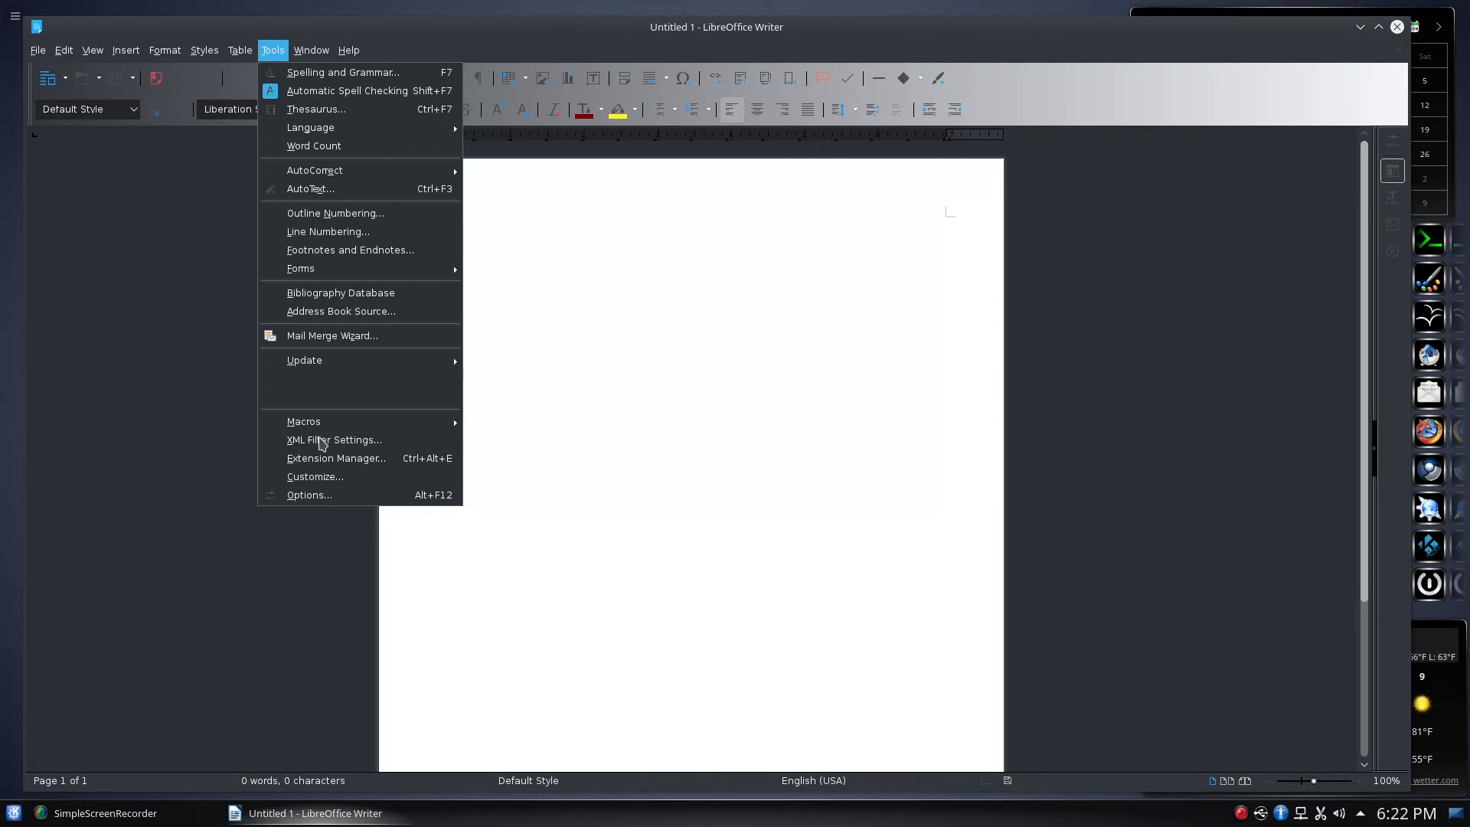
{"action": "left_click", "coordinate": [329, 497]}
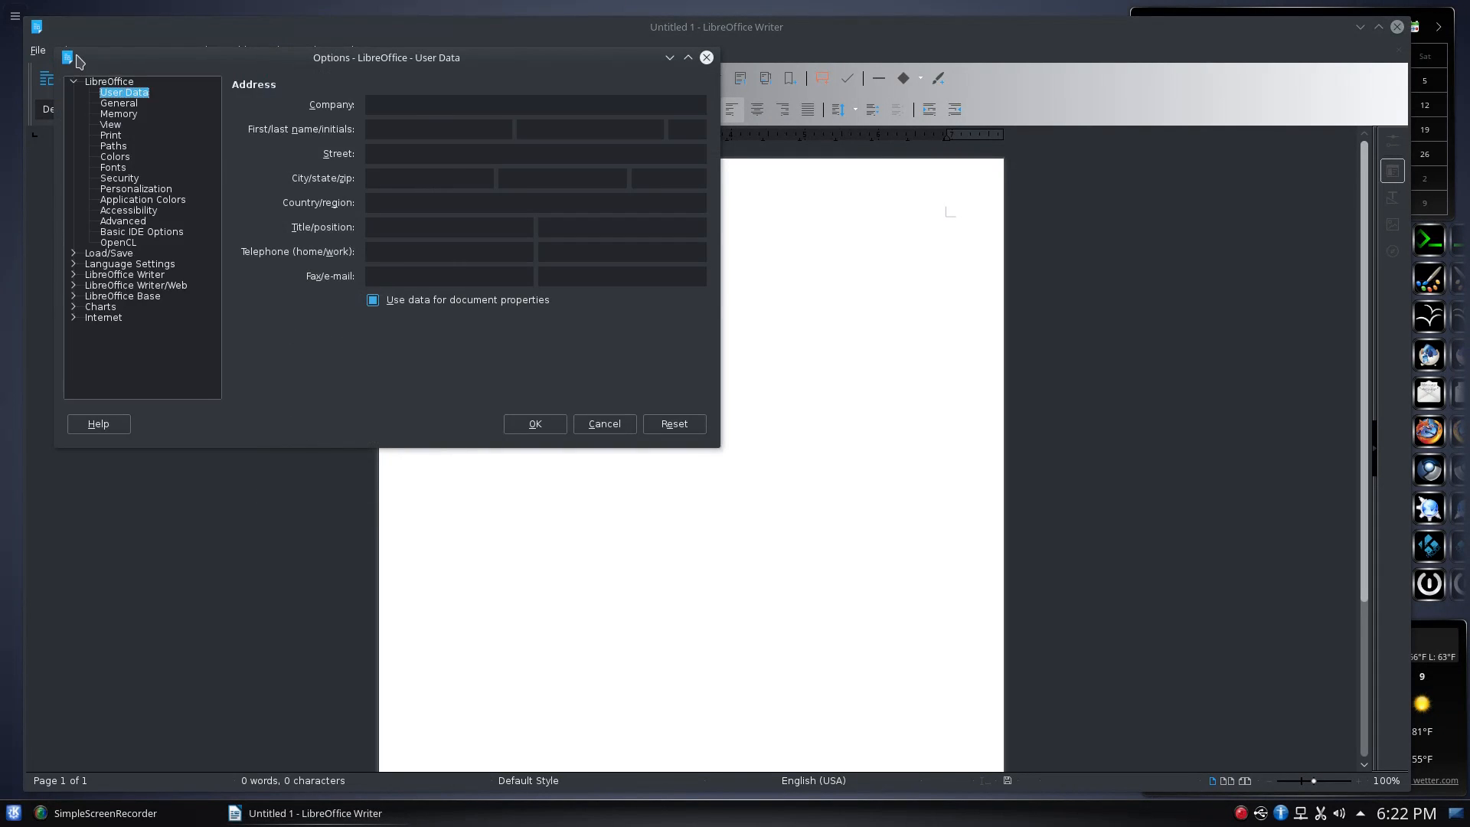
Browse the Options pages User Data, General, Memory, View, Print, Paths and Colors
{"action": "left_click", "coordinate": [113, 275]}
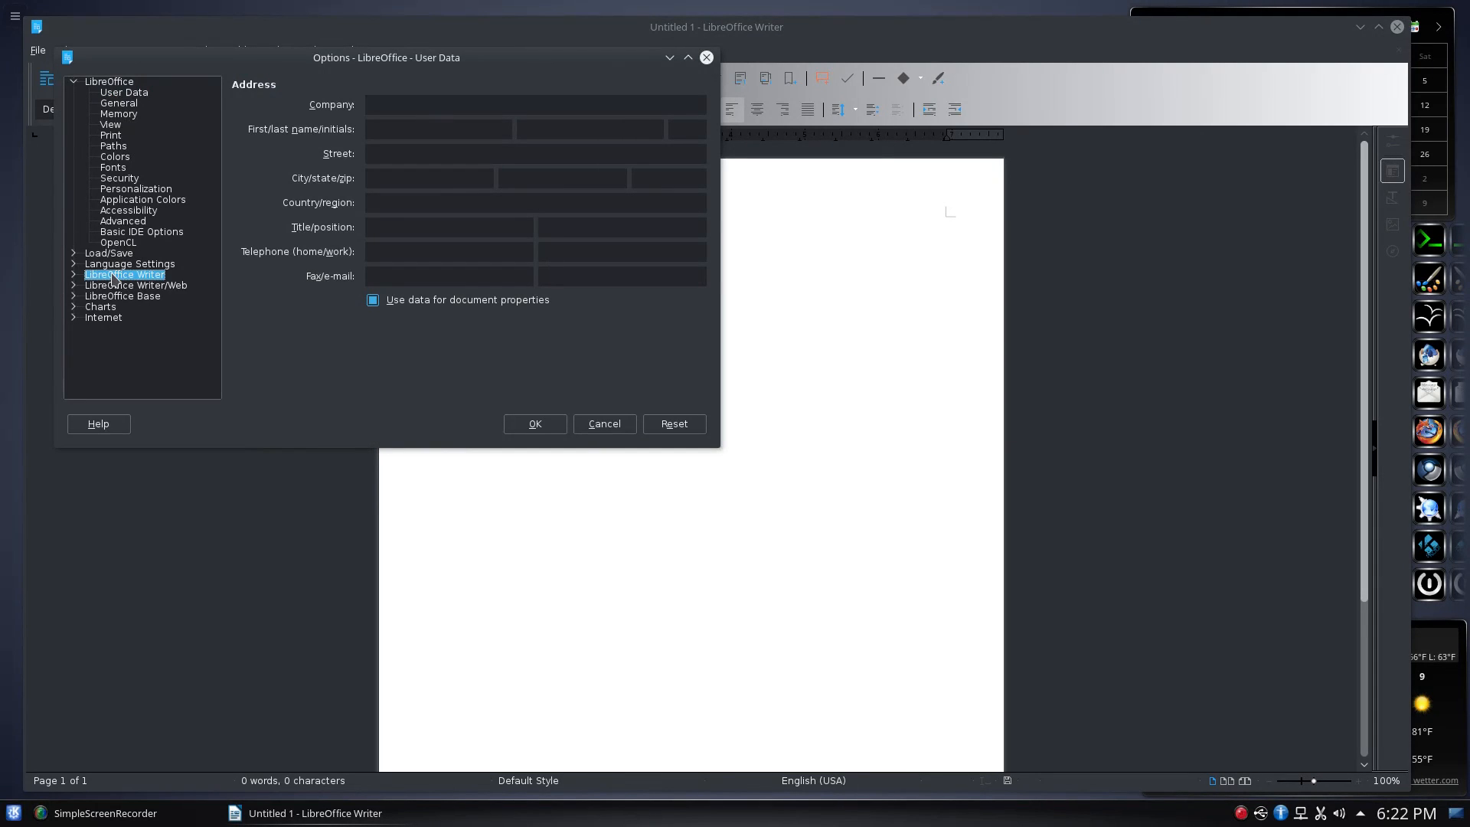
{"action": "left_click", "coordinate": [122, 93]}
{"action": "left_click", "coordinate": [121, 105]}
{"action": "left_click", "coordinate": [120, 114]}
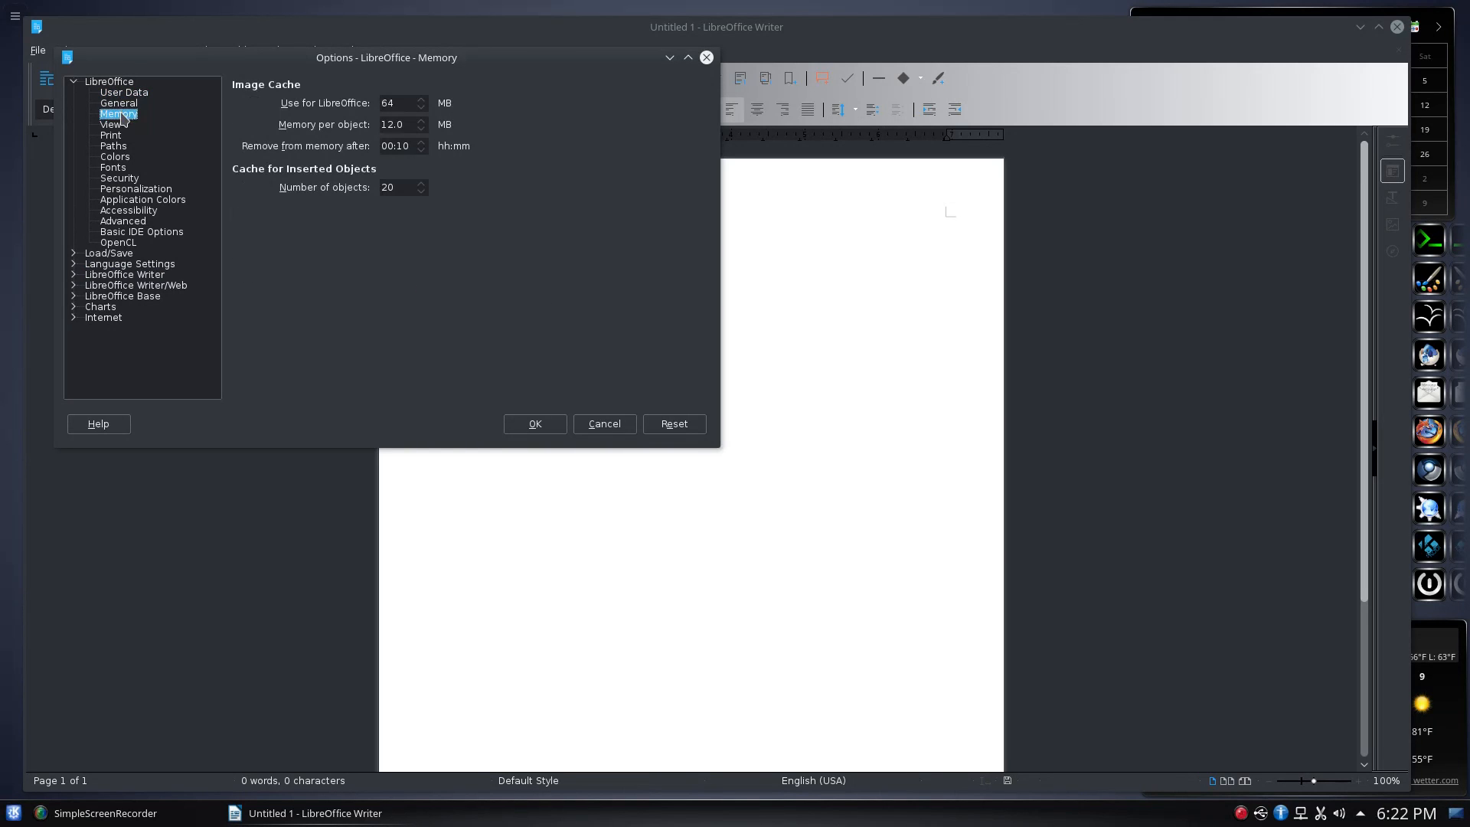
{"action": "left_click", "coordinate": [116, 125]}
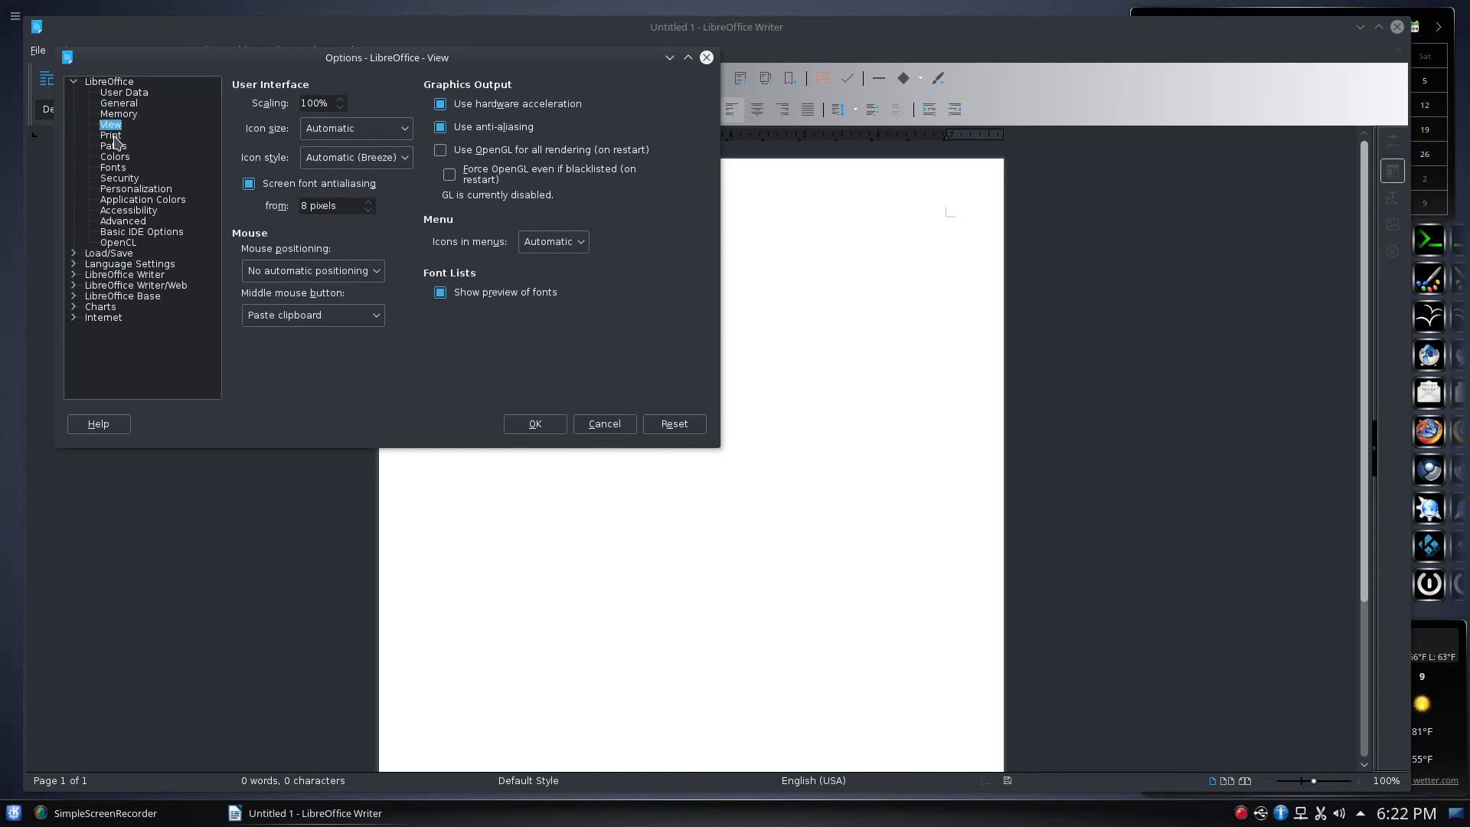
{"action": "left_click", "coordinate": [114, 136]}
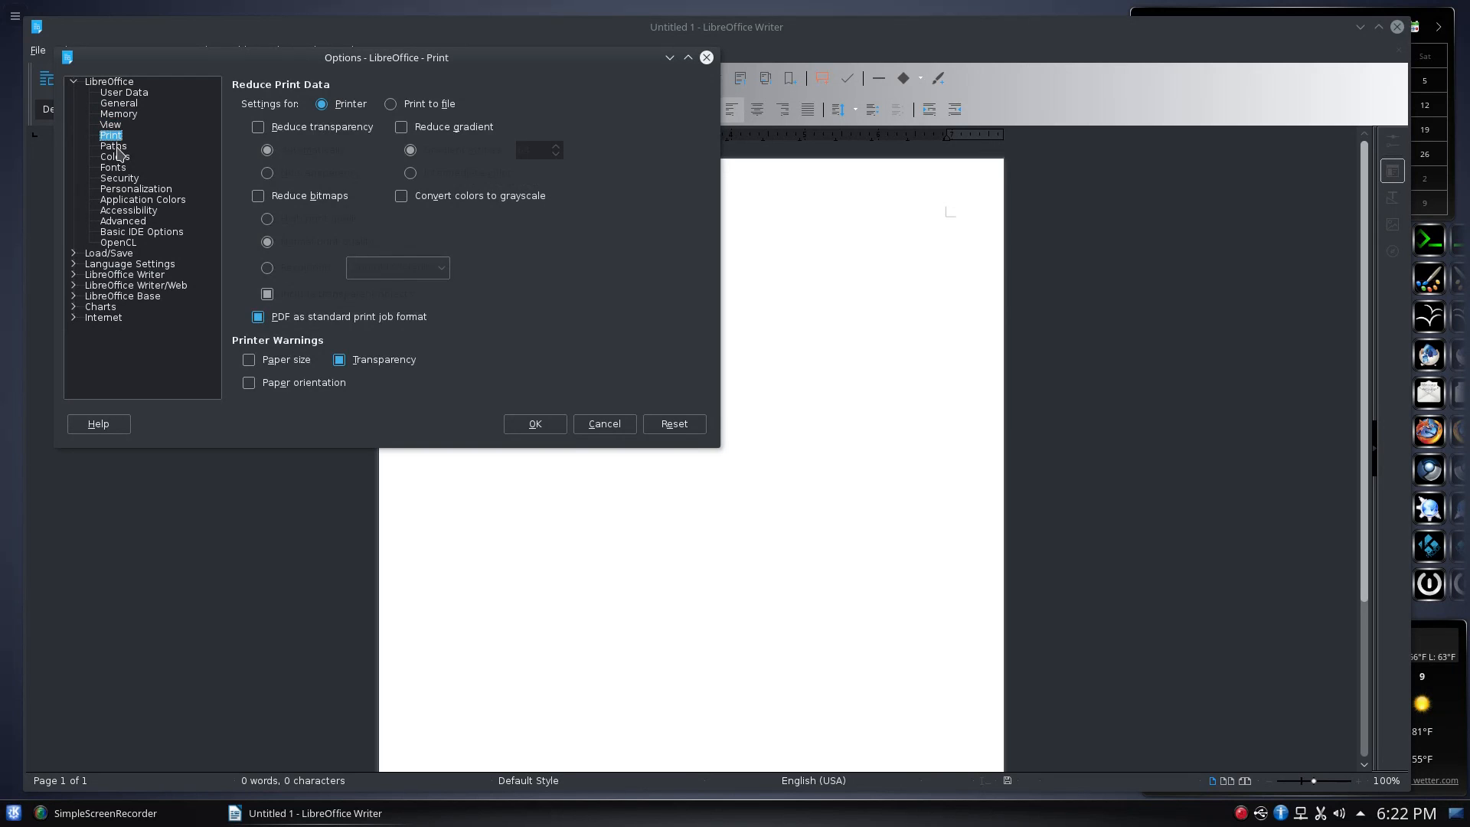
{"action": "left_click", "coordinate": [115, 146]}
{"action": "left_click", "coordinate": [117, 157]}
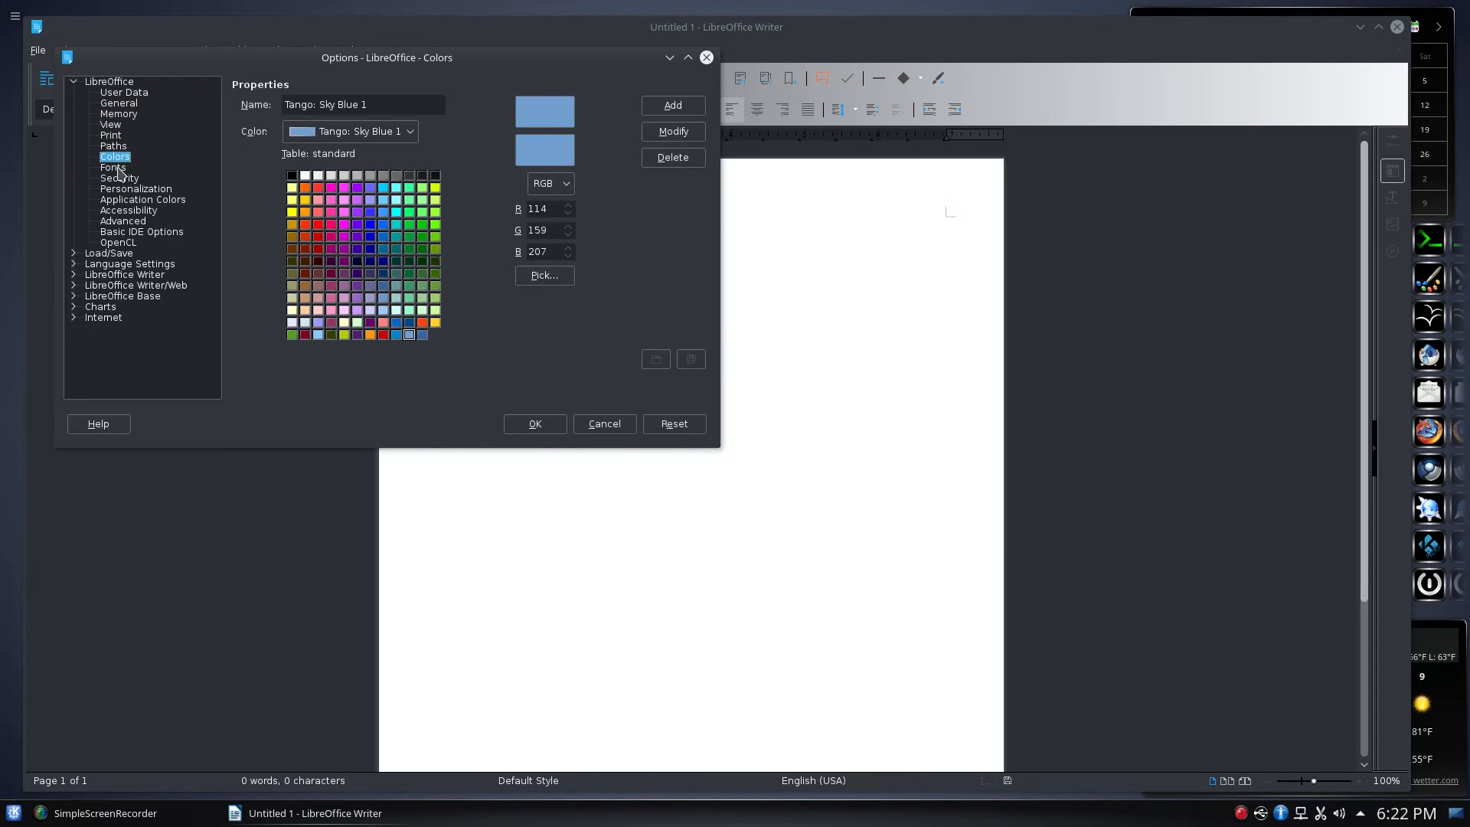
Review the Fonts, Security, Personalization, Accessibility and Application Colors pages, then close Options unchanged
{"action": "left_click", "coordinate": [117, 168]}
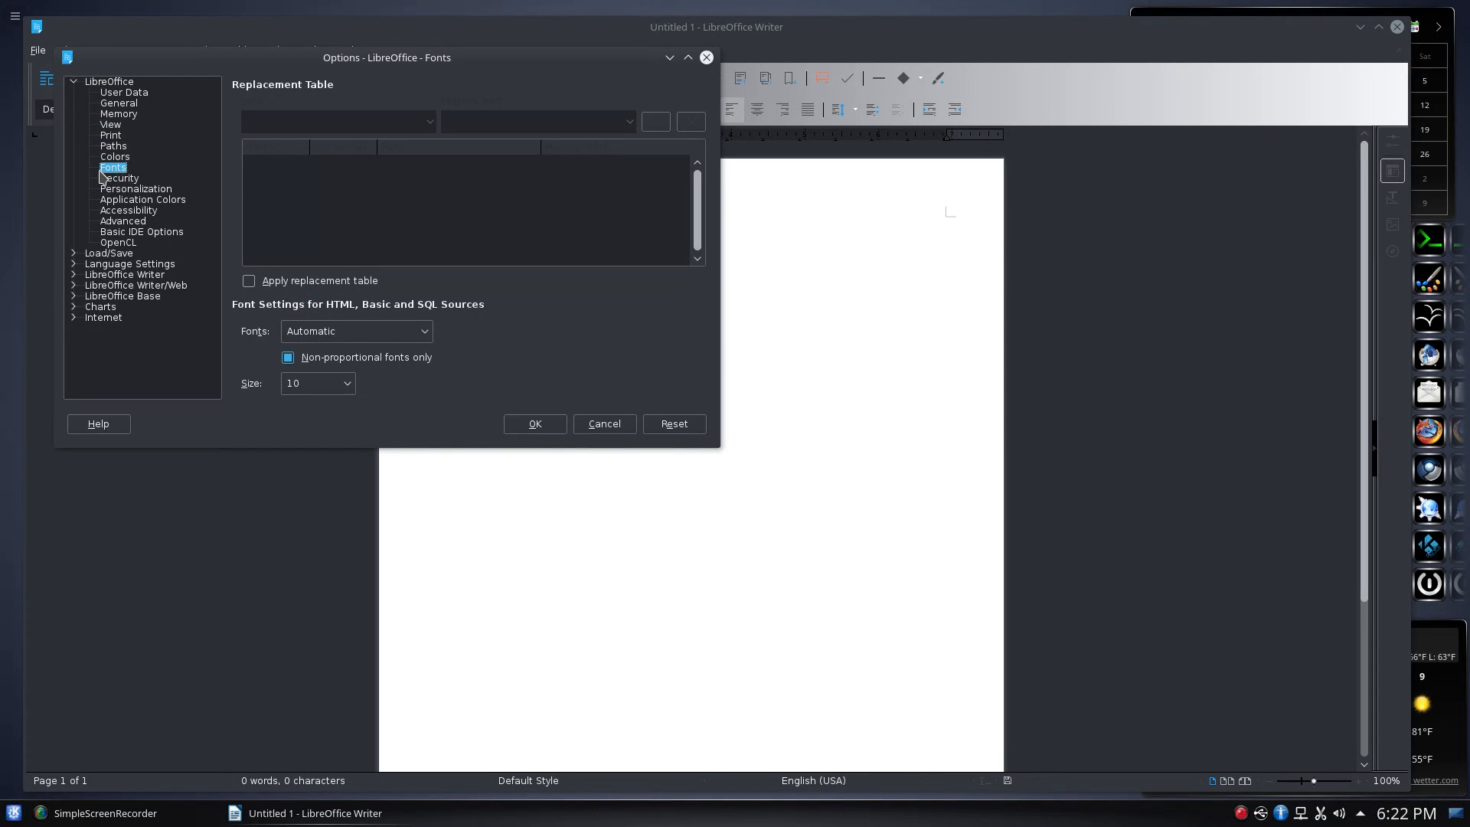
{"action": "left_click", "coordinate": [116, 180]}
{"action": "left_click", "coordinate": [132, 191]}
{"action": "left_click", "coordinate": [146, 201]}
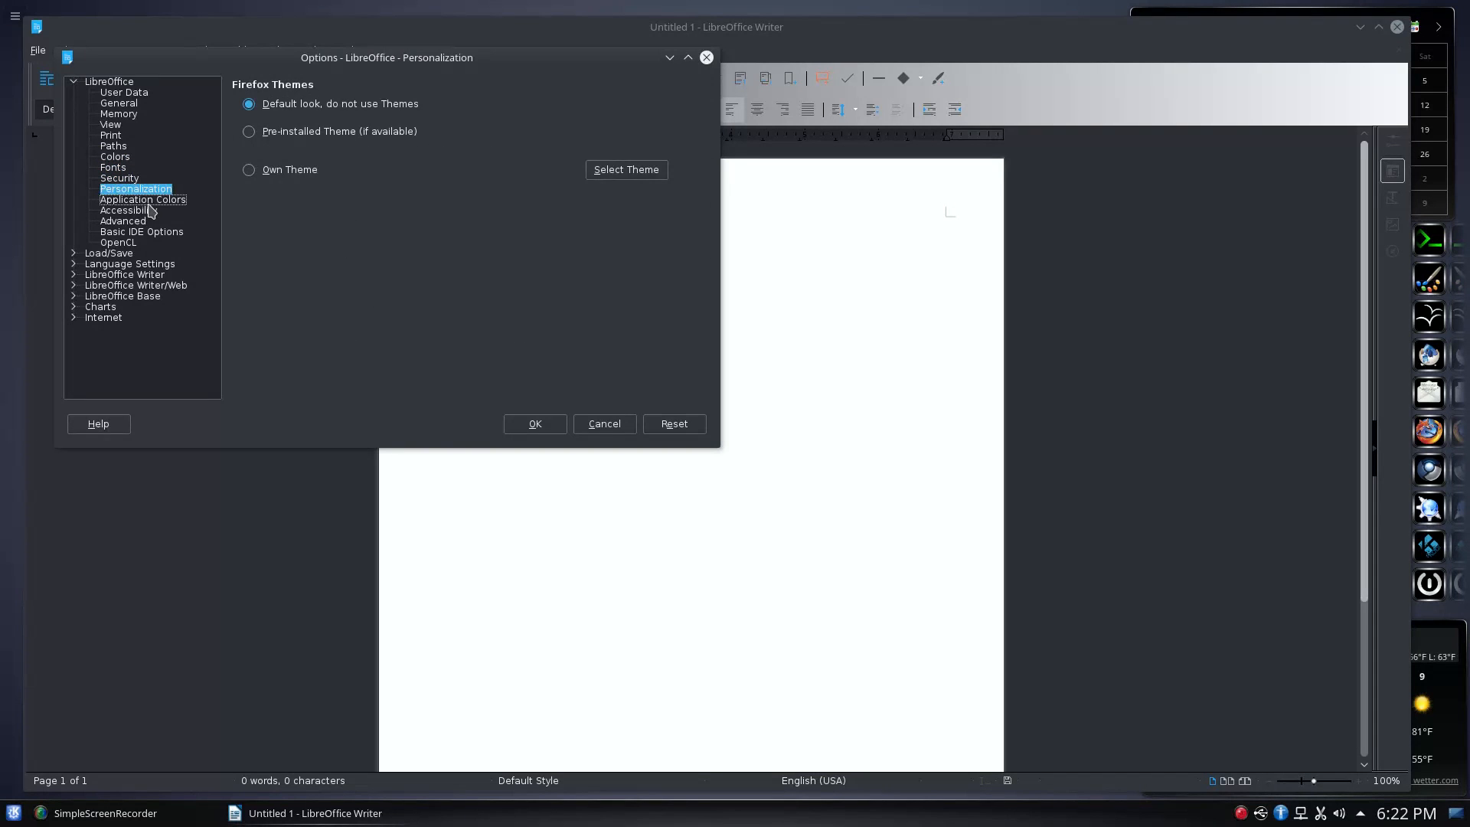
{"action": "left_click", "coordinate": [143, 212]}
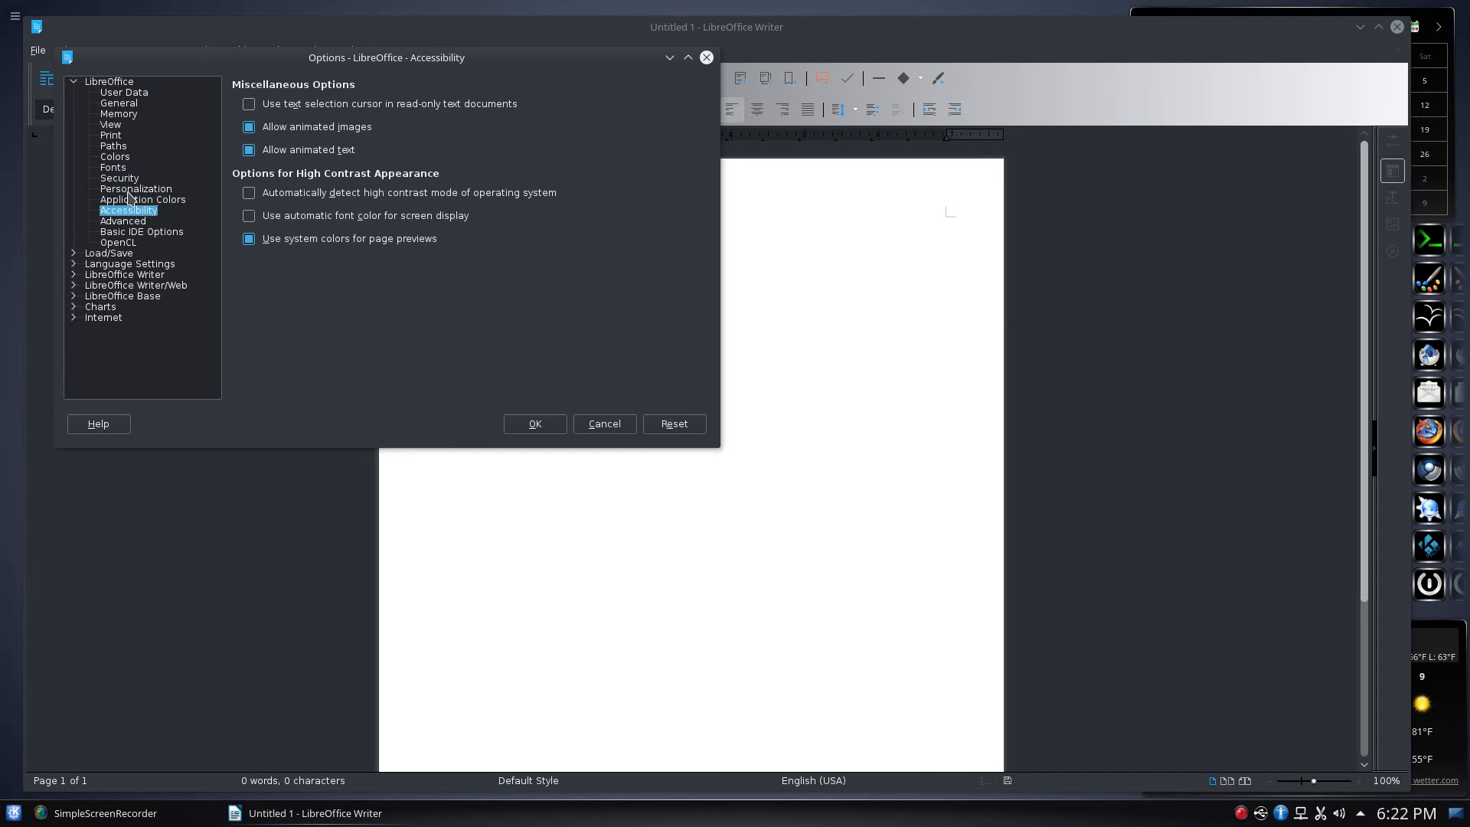
{"action": "left_click", "coordinate": [135, 191]}
{"action": "left_click", "coordinate": [138, 201]}
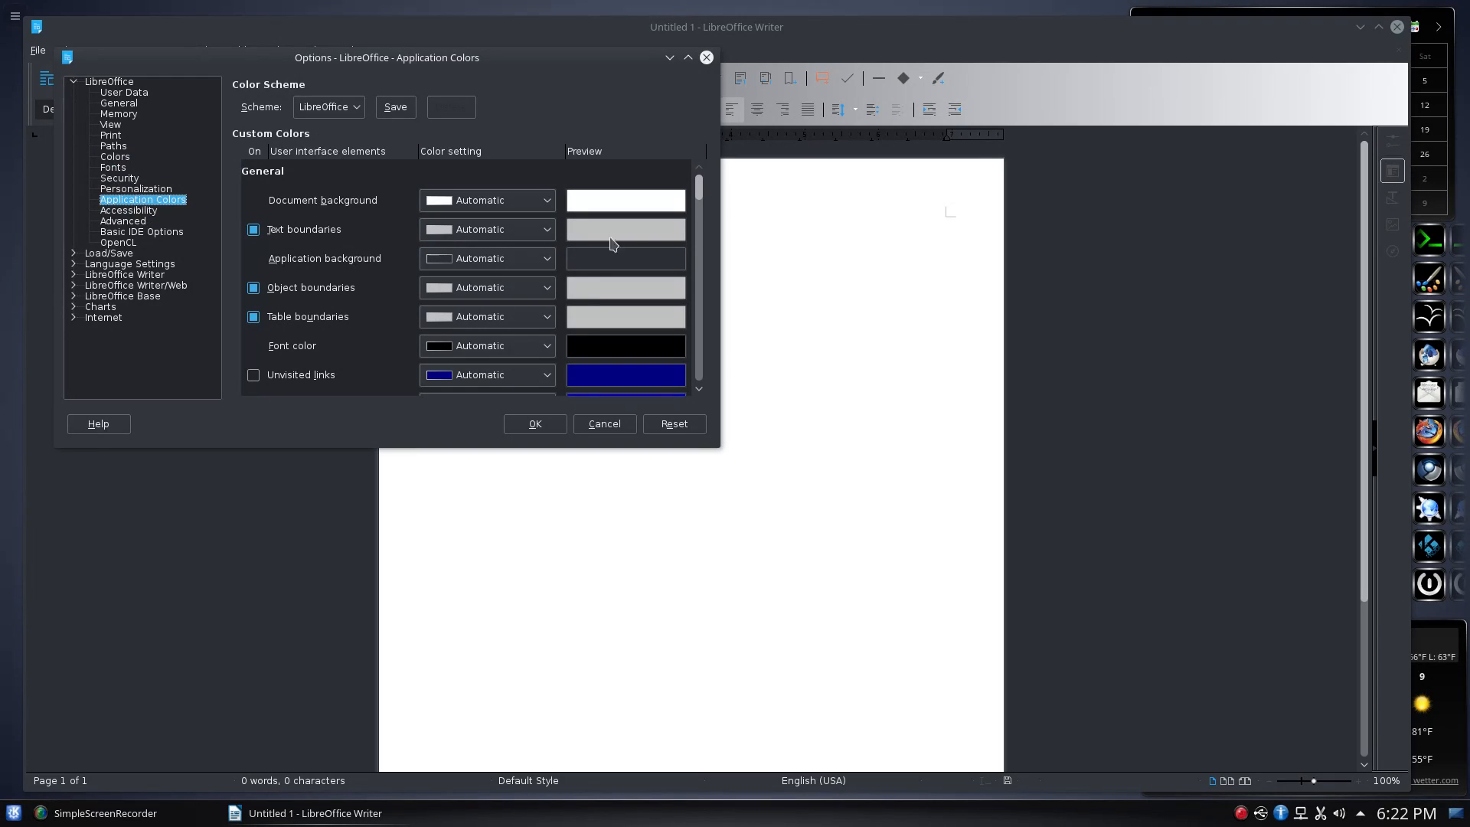
{"action": "left_click", "coordinate": [706, 58]}
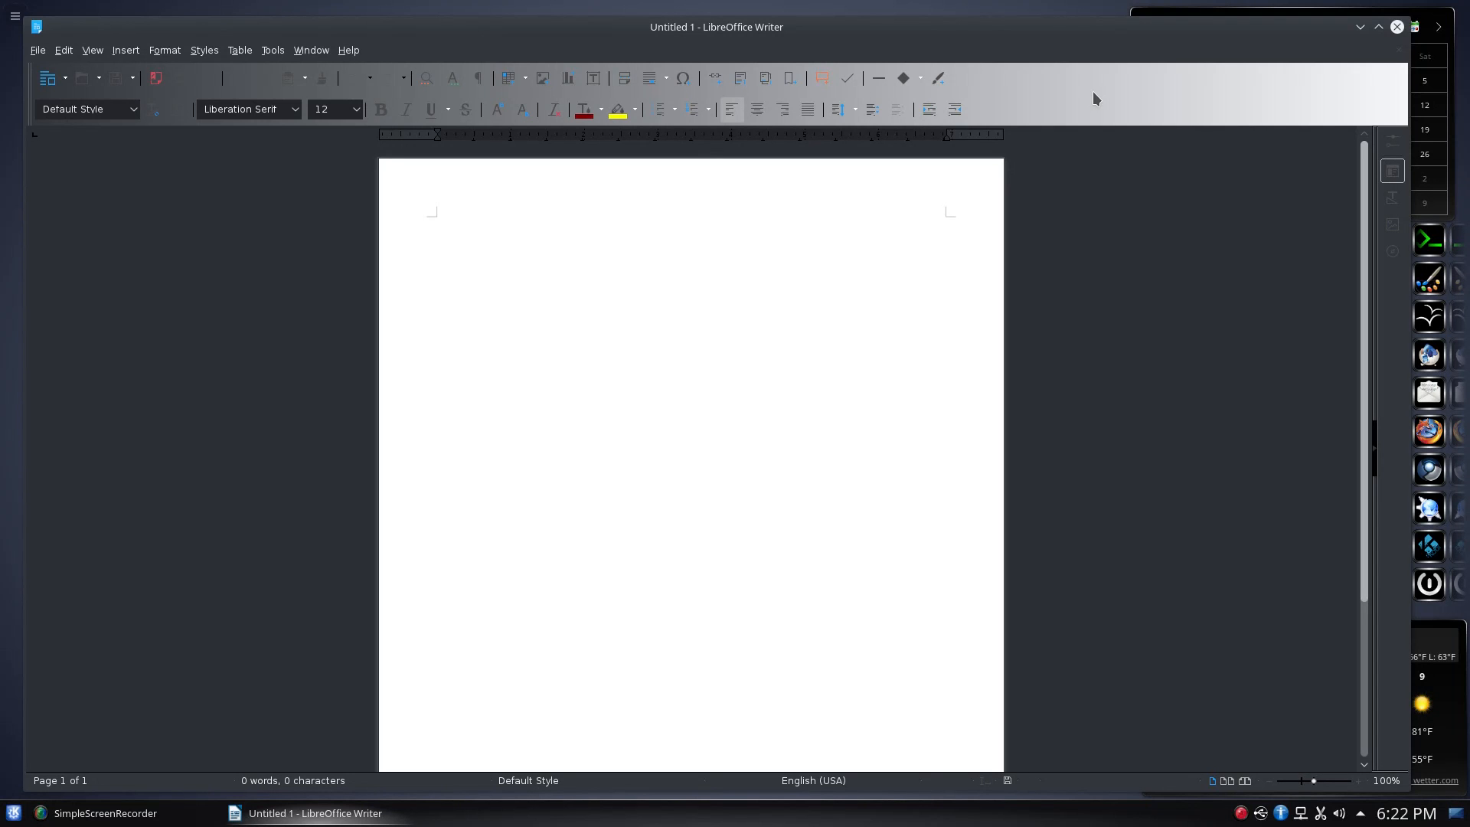
Look over the View > Toolbars submenu without changing anything
{"action": "left_click", "coordinate": [97, 49]}
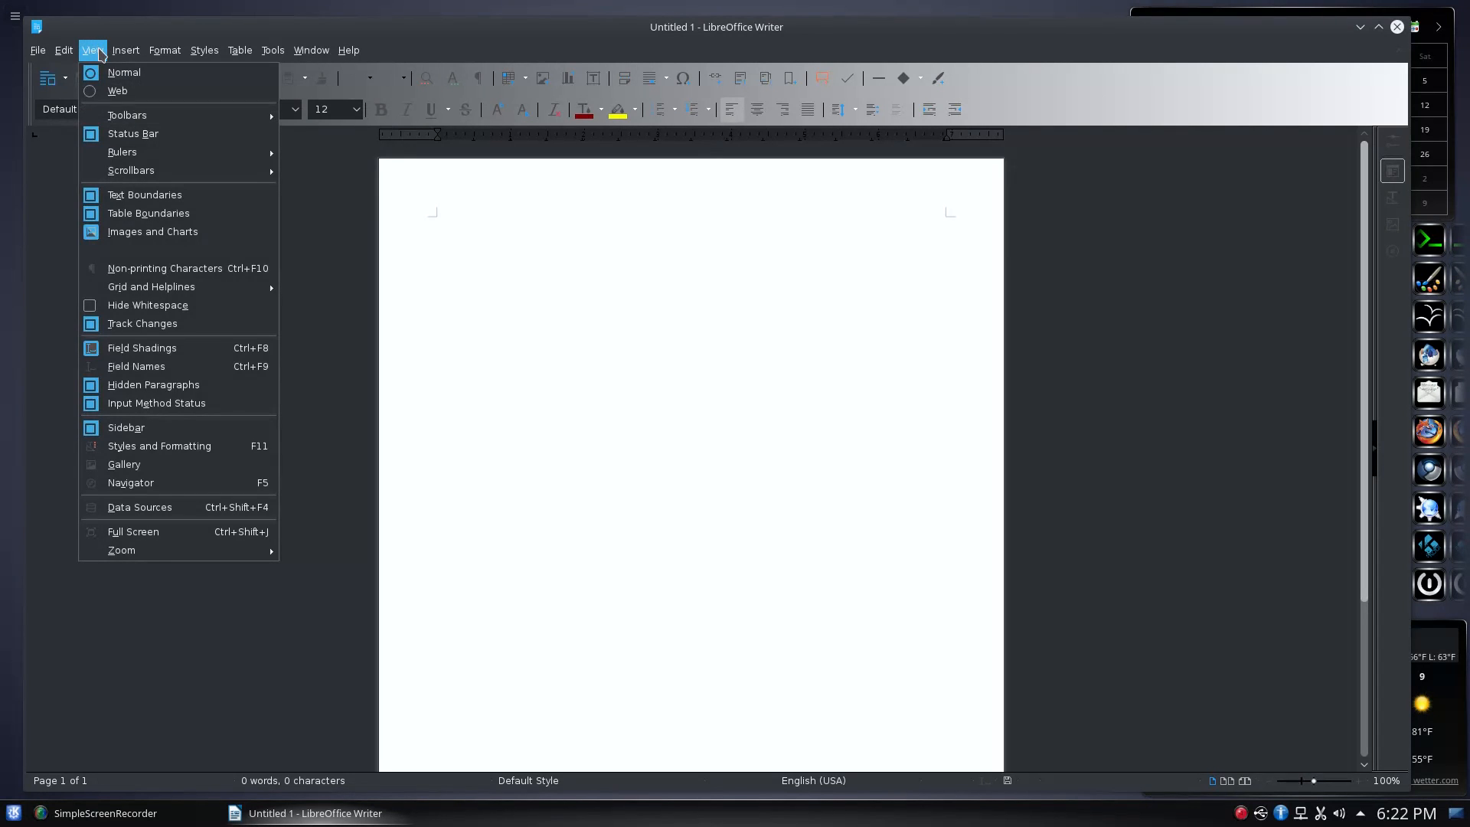
{"action": "mouse_move", "coordinate": [168, 115]}
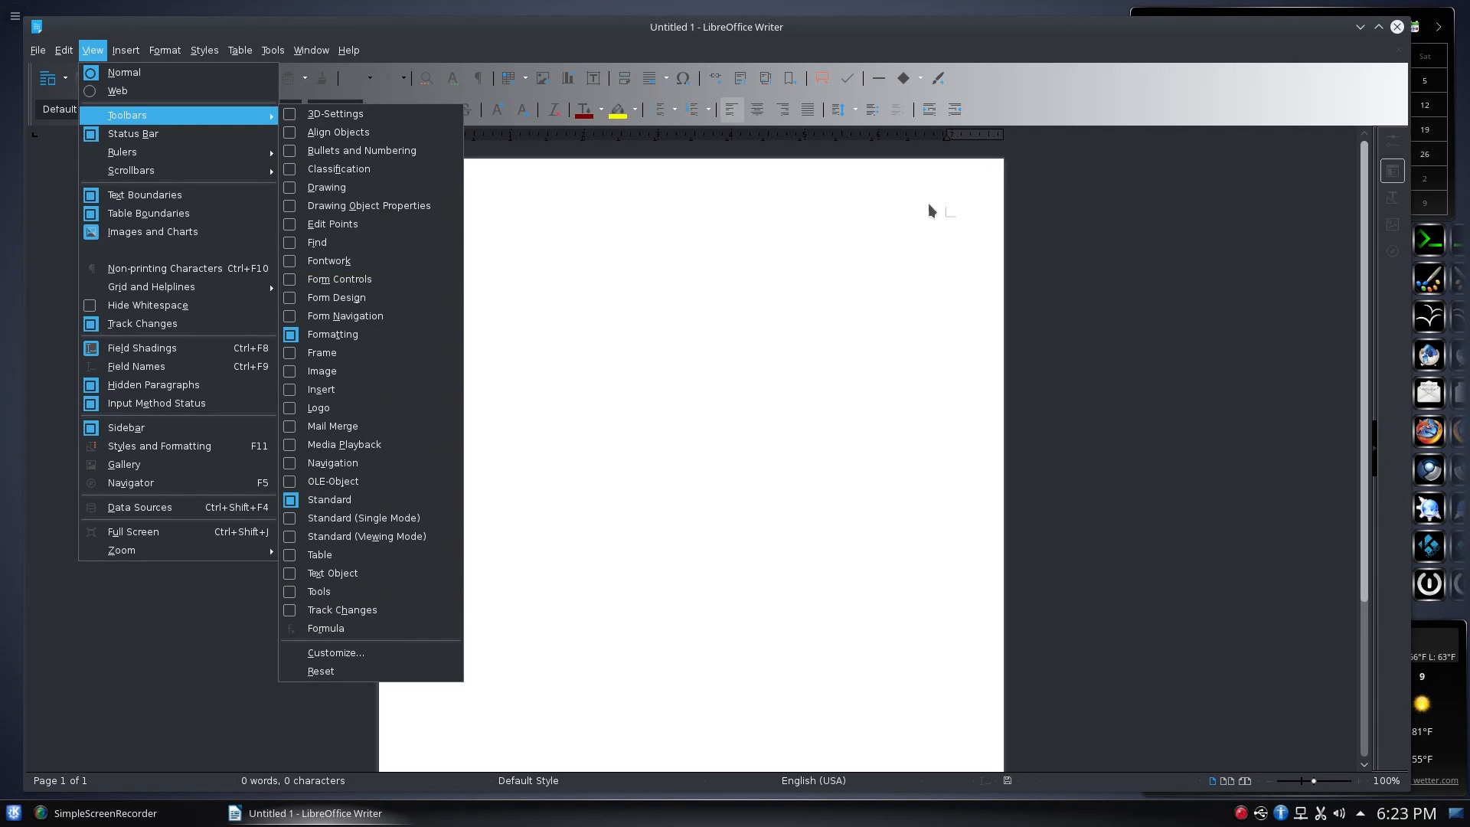
{"action": "left_click", "coordinate": [1193, 277]}
Show the sidebar, switch between the Properties and Styles and Formatting decks, then hide it
{"action": "left_click", "coordinate": [1392, 171]}
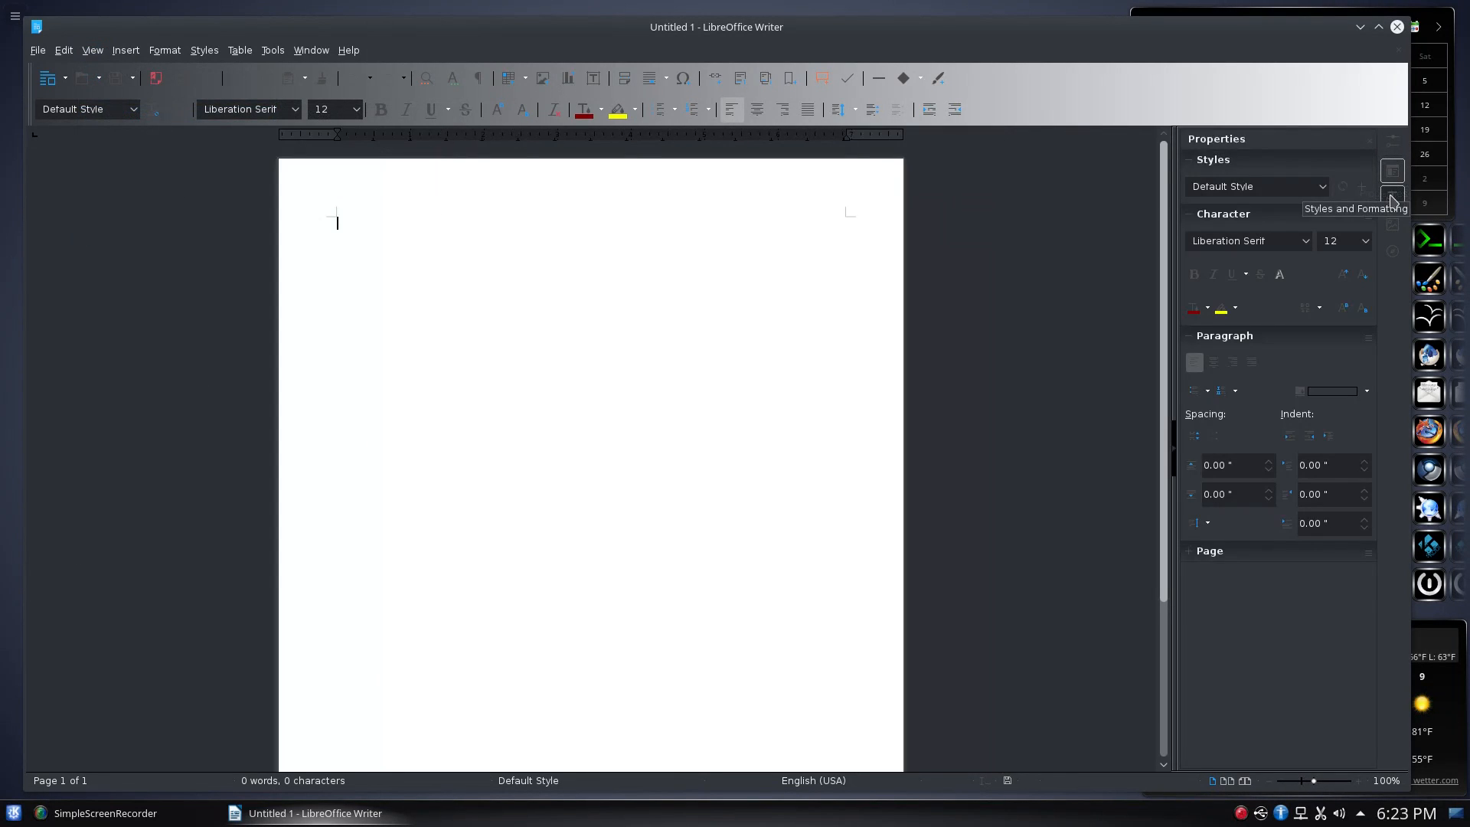
{"action": "left_click", "coordinate": [1393, 198]}
{"action": "left_click", "coordinate": [1393, 171]}
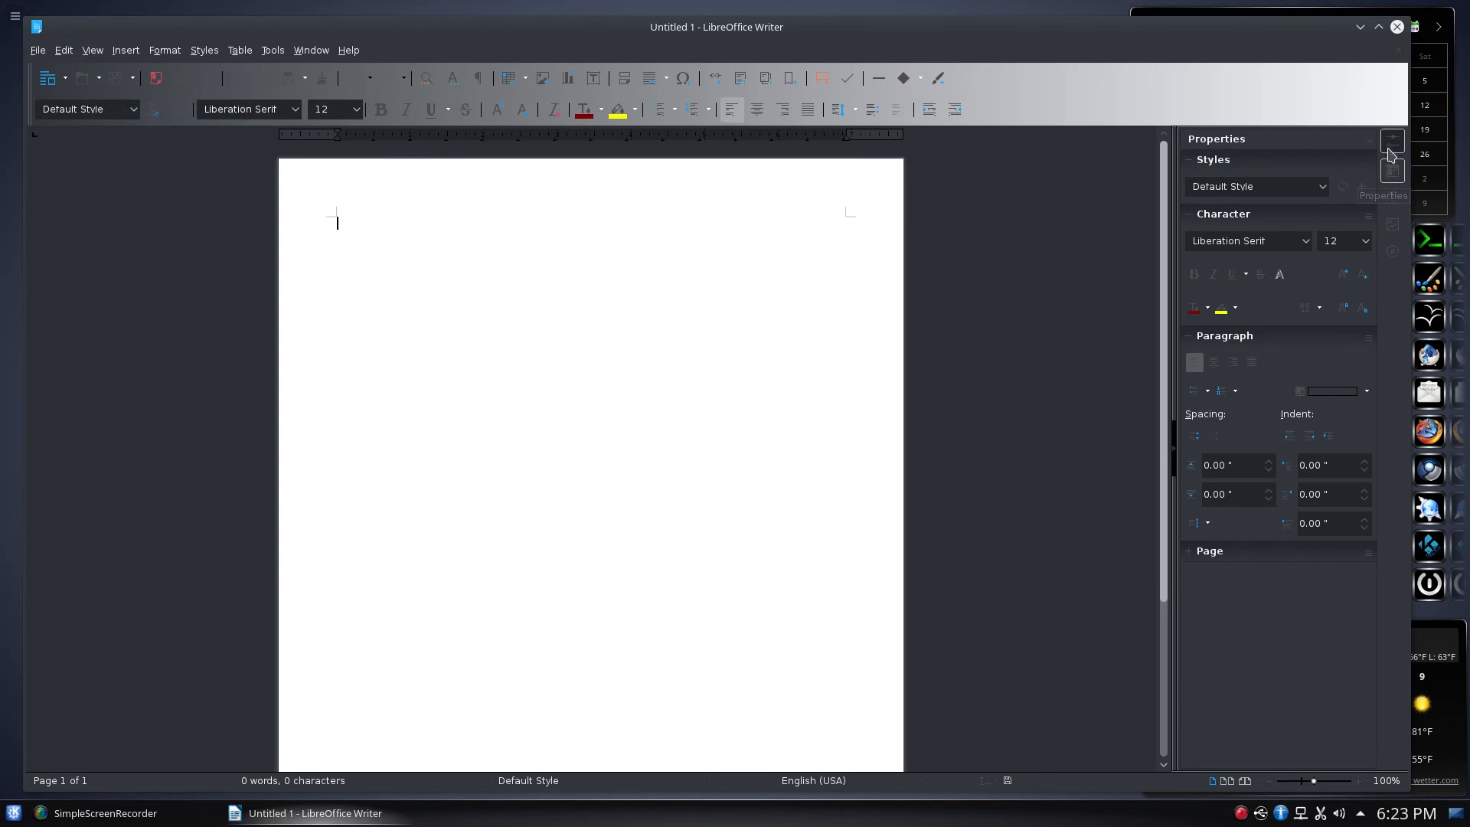
{"action": "left_click", "coordinate": [1391, 146]}
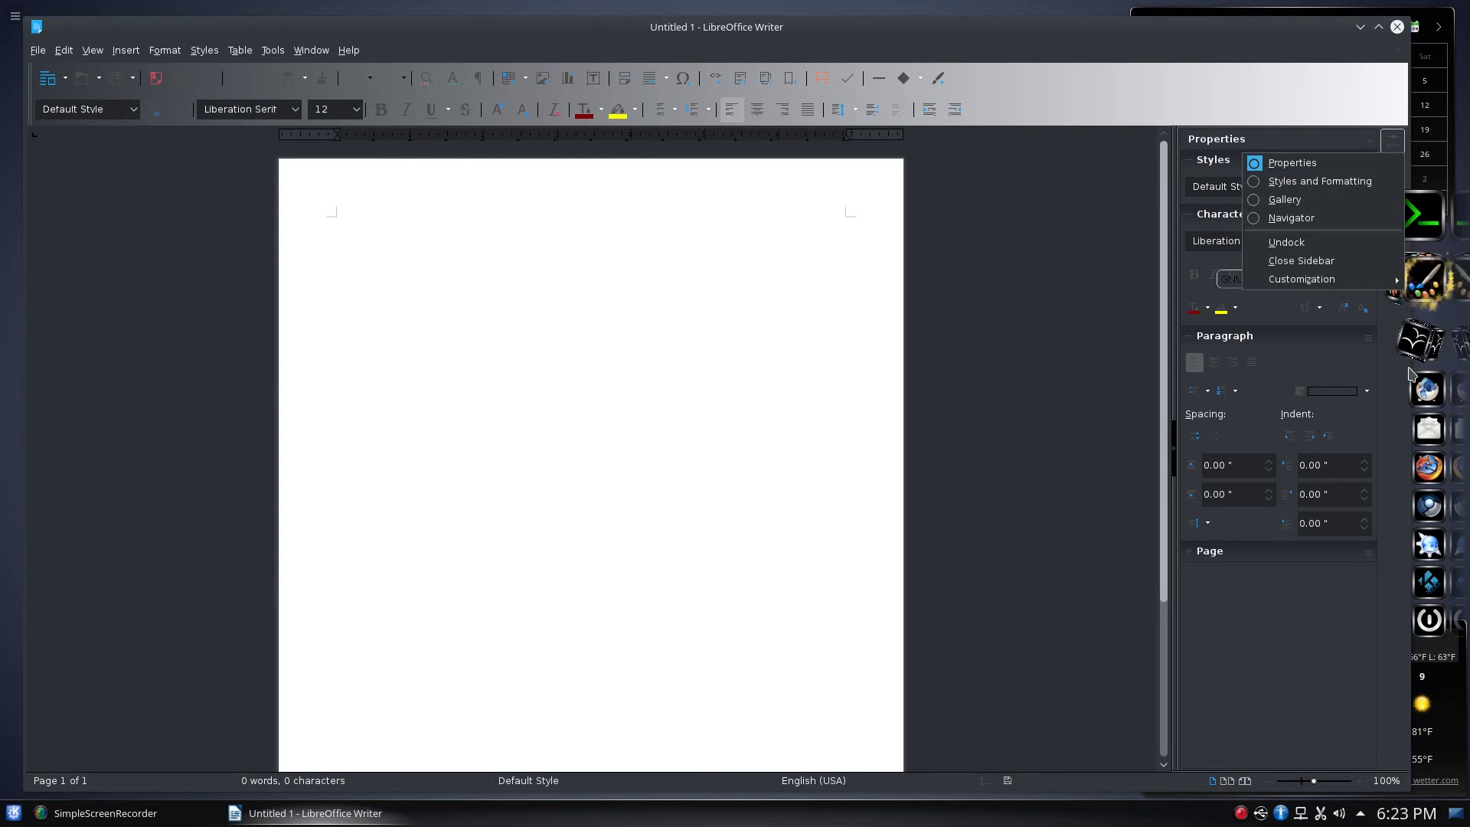
{"action": "left_click", "coordinate": [1230, 676]}
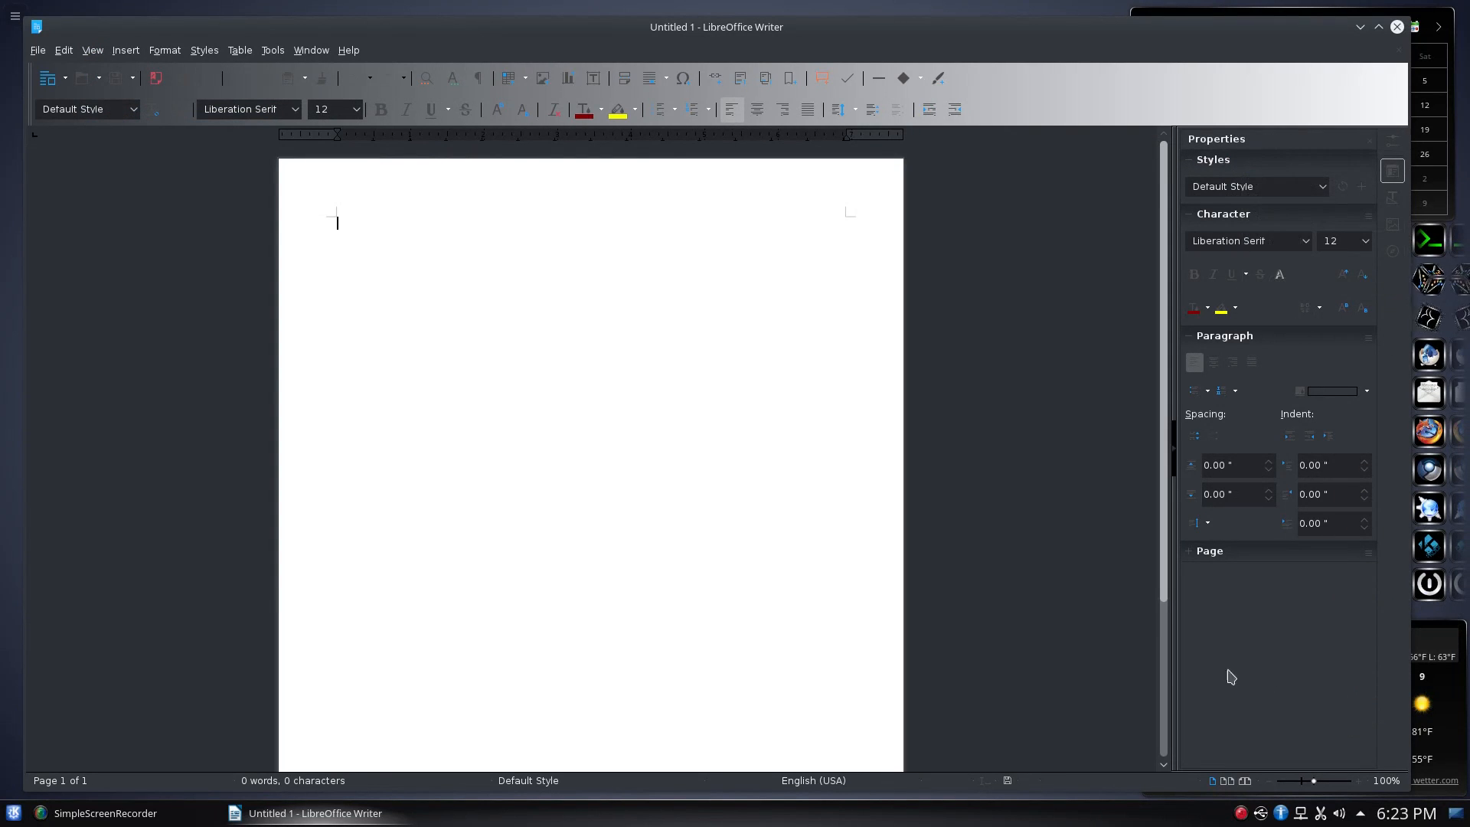
{"action": "left_click", "coordinate": [1173, 452]}
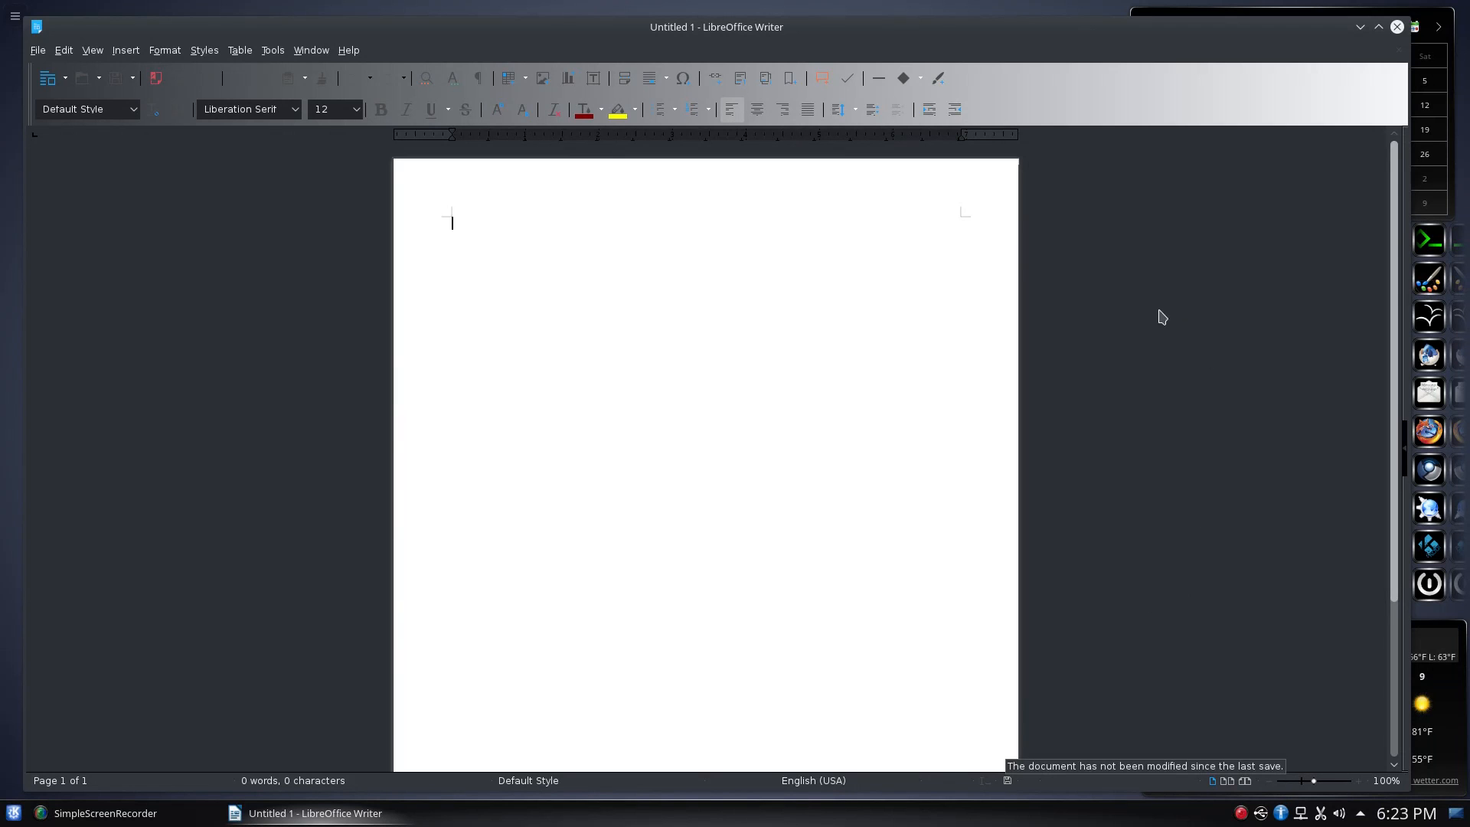
Close Writer, open a blank Calc spreadsheet, select cells C5, G17, E20, E13, G21, N23, N18, J15, H14, then close it
{"action": "left_click", "coordinate": [1398, 50]}
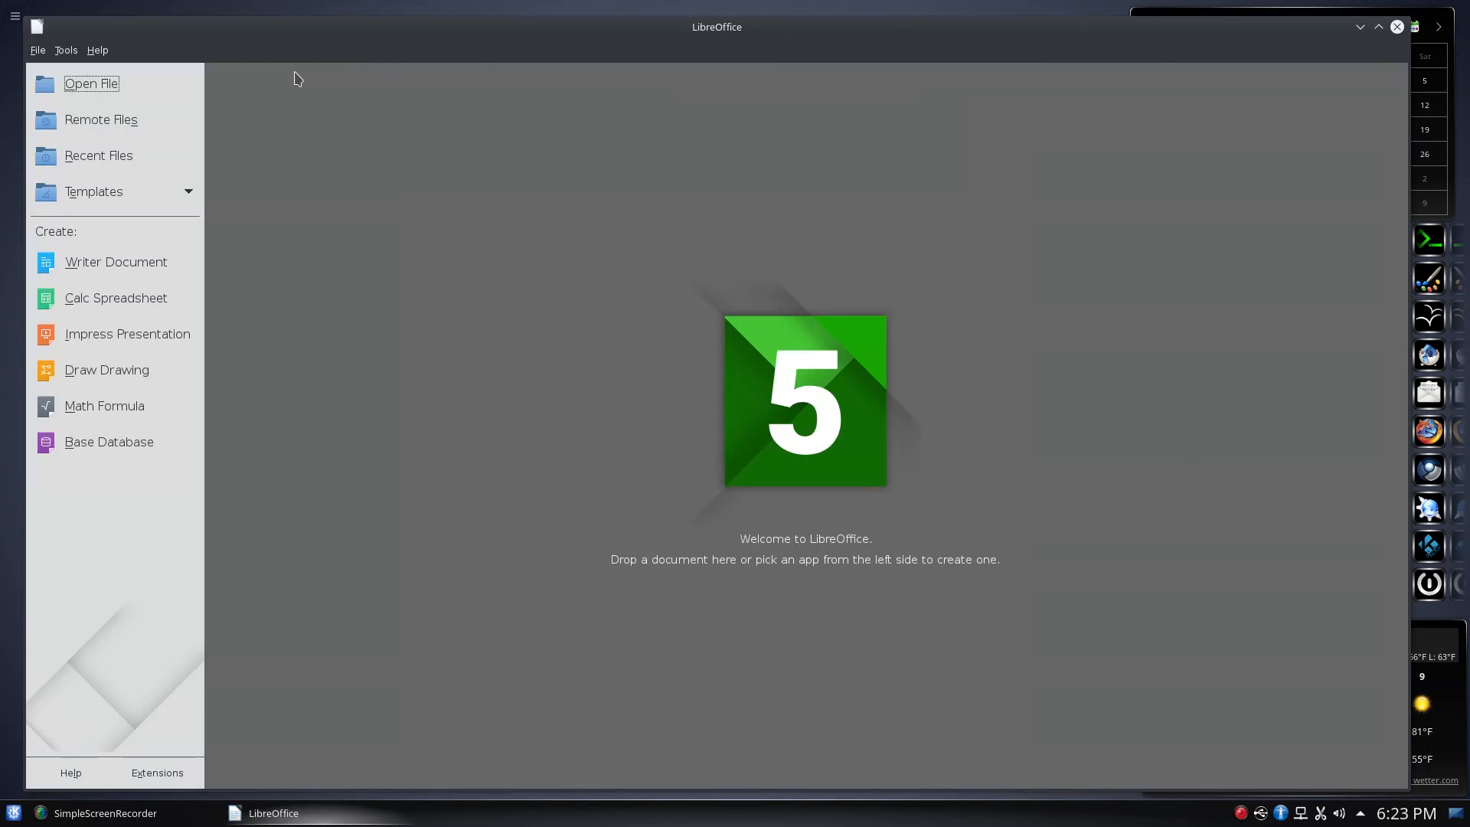
{"action": "left_click", "coordinate": [106, 297]}
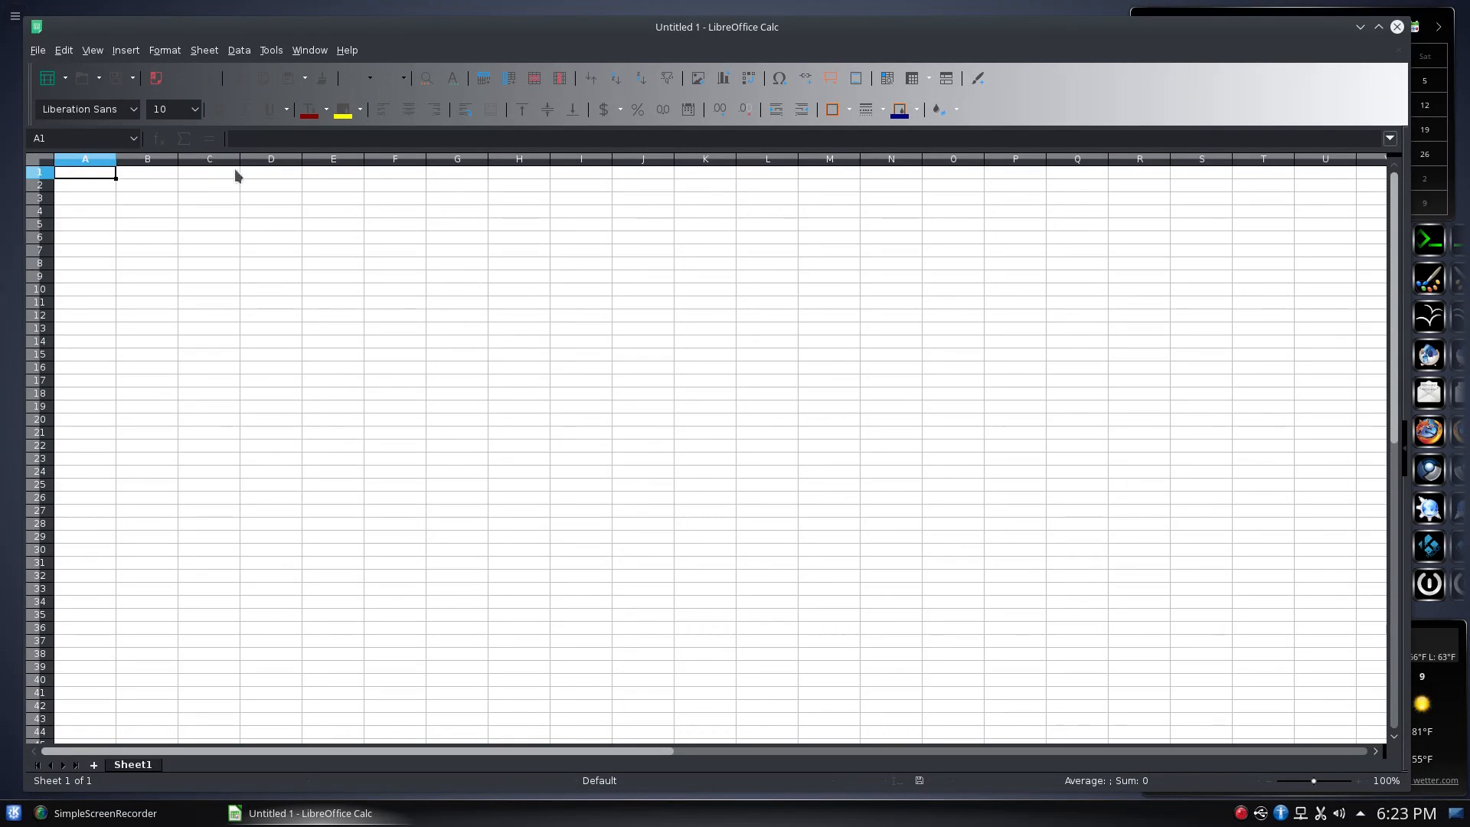
{"action": "left_click", "coordinate": [238, 224]}
{"action": "left_click", "coordinate": [458, 382]}
{"action": "left_click", "coordinate": [345, 432]}
{"action": "left_click", "coordinate": [342, 329]}
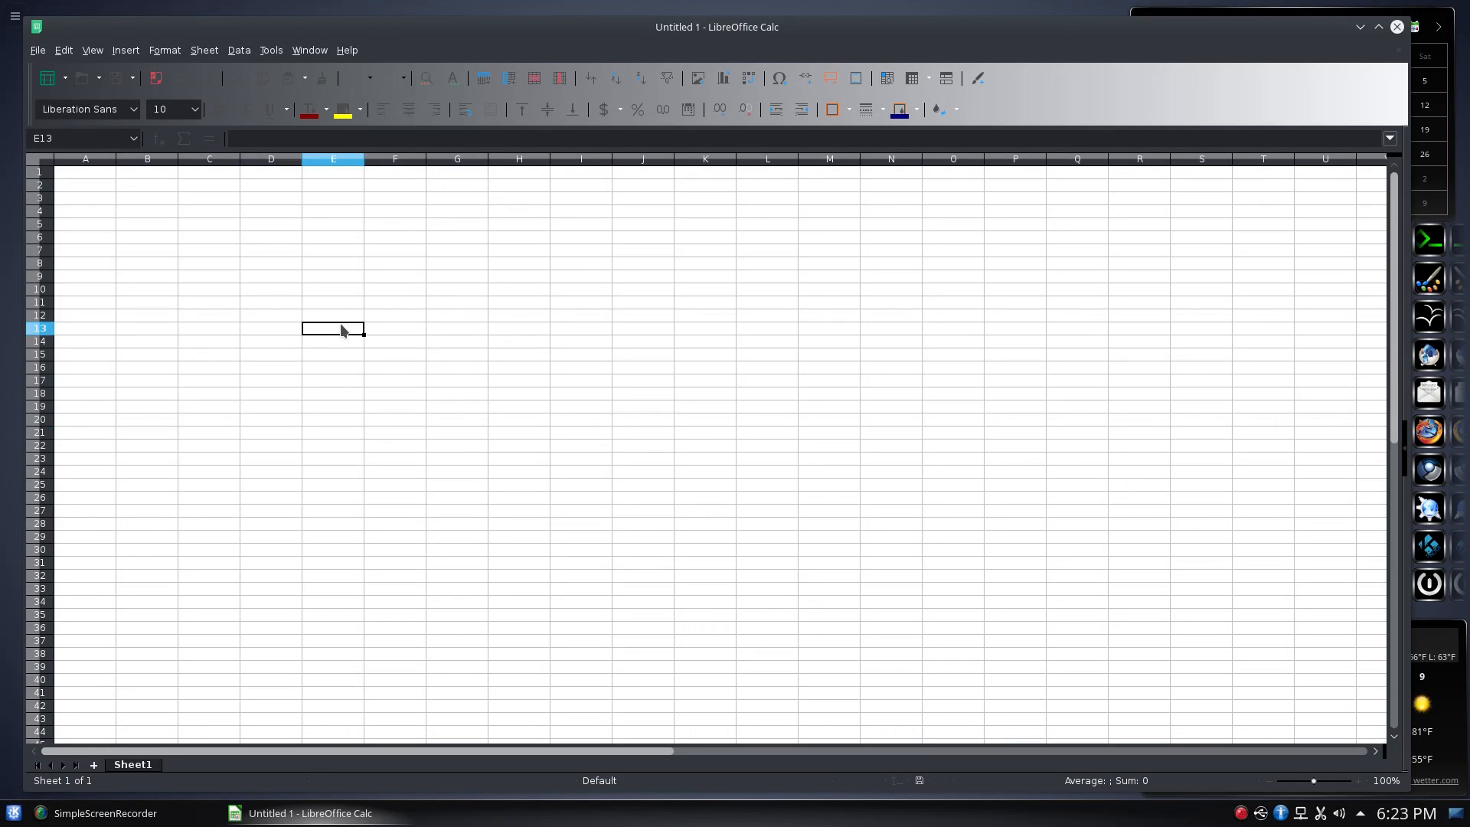
{"action": "left_click", "coordinate": [463, 438]}
{"action": "left_click", "coordinate": [910, 464]}
{"action": "left_click", "coordinate": [865, 401]}
{"action": "left_click", "coordinate": [651, 358]}
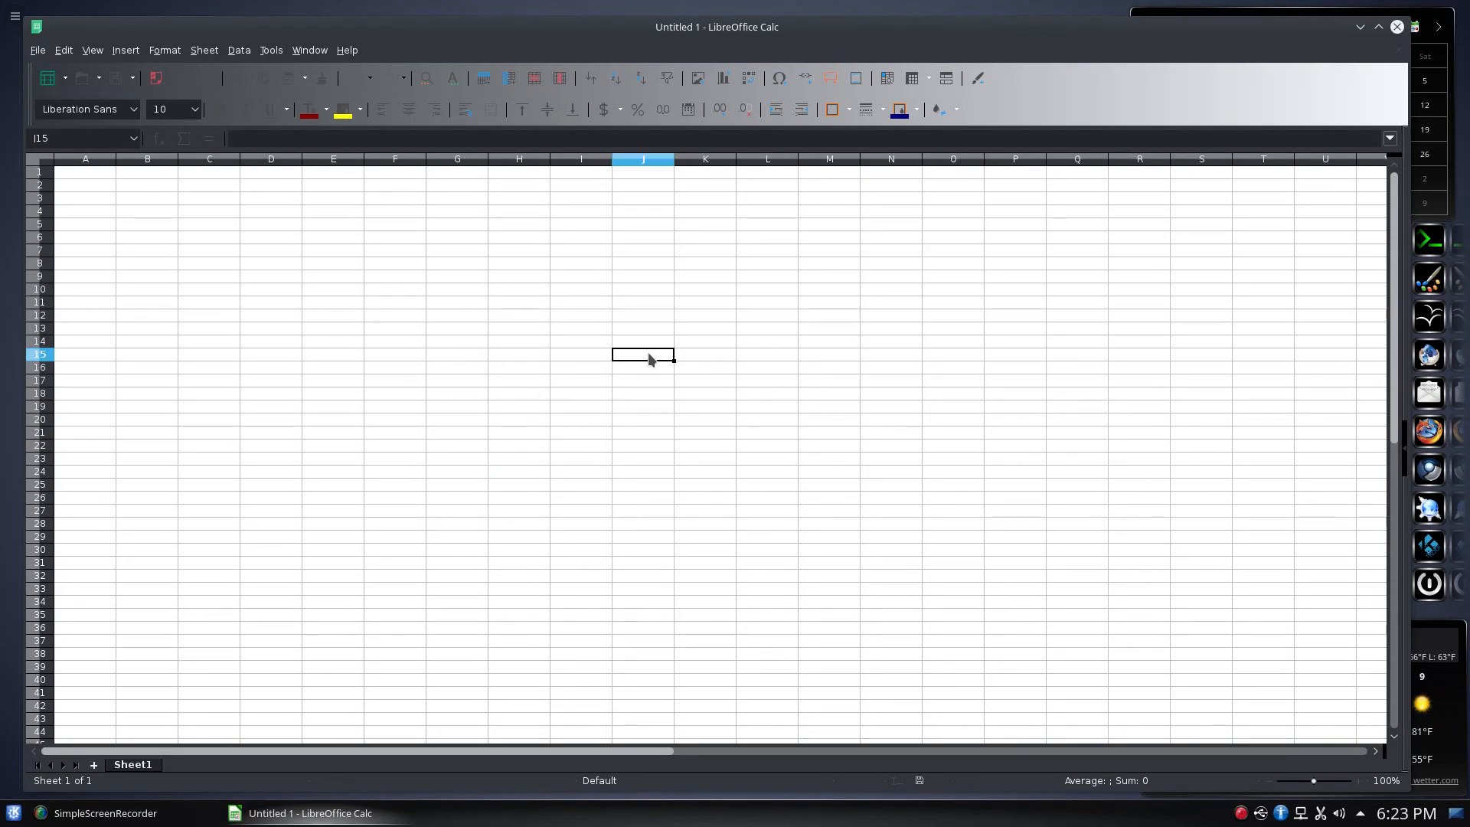
{"action": "left_click", "coordinate": [496, 345]}
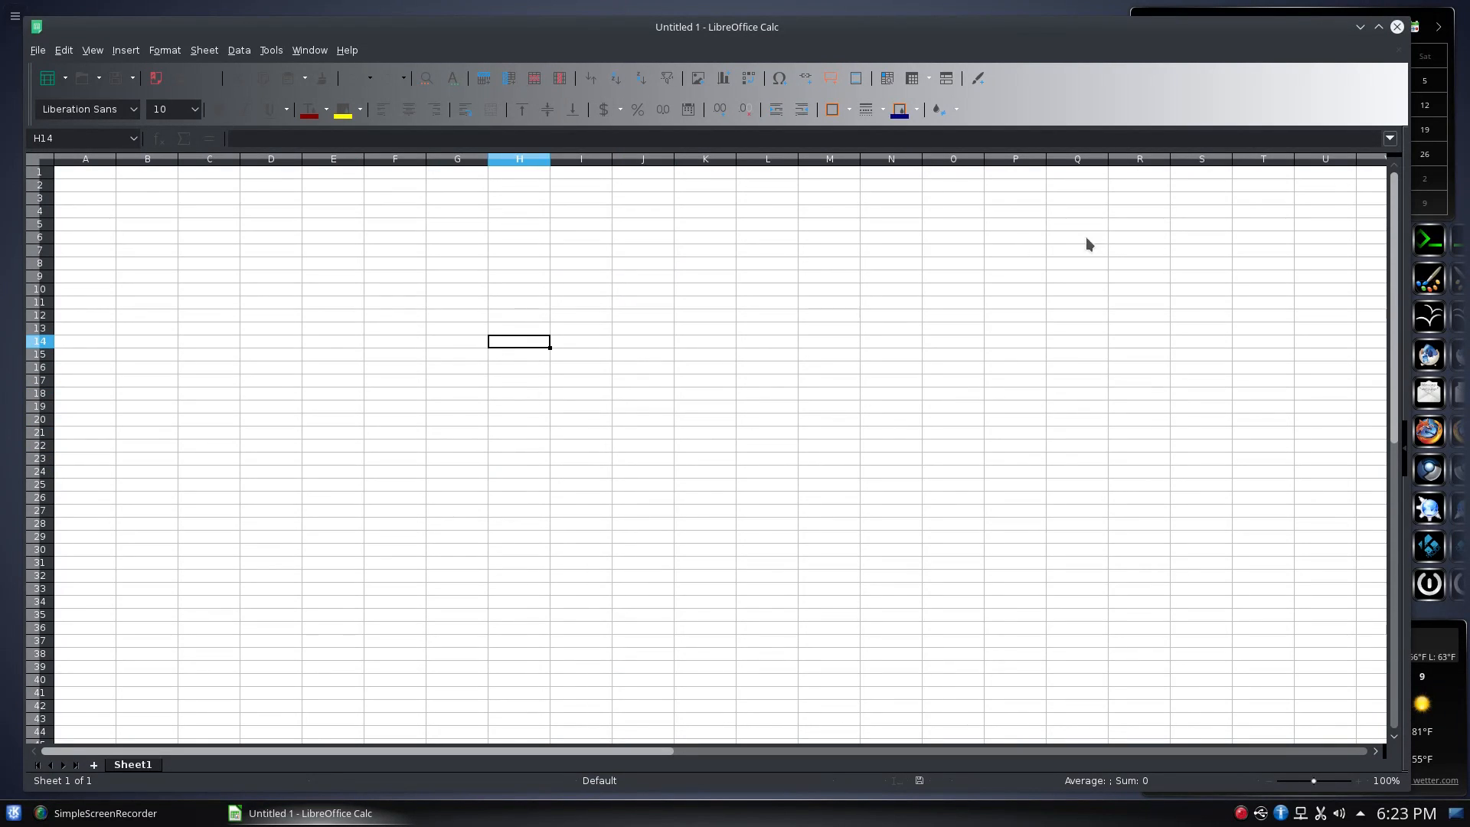
{"action": "left_click", "coordinate": [1398, 52]}
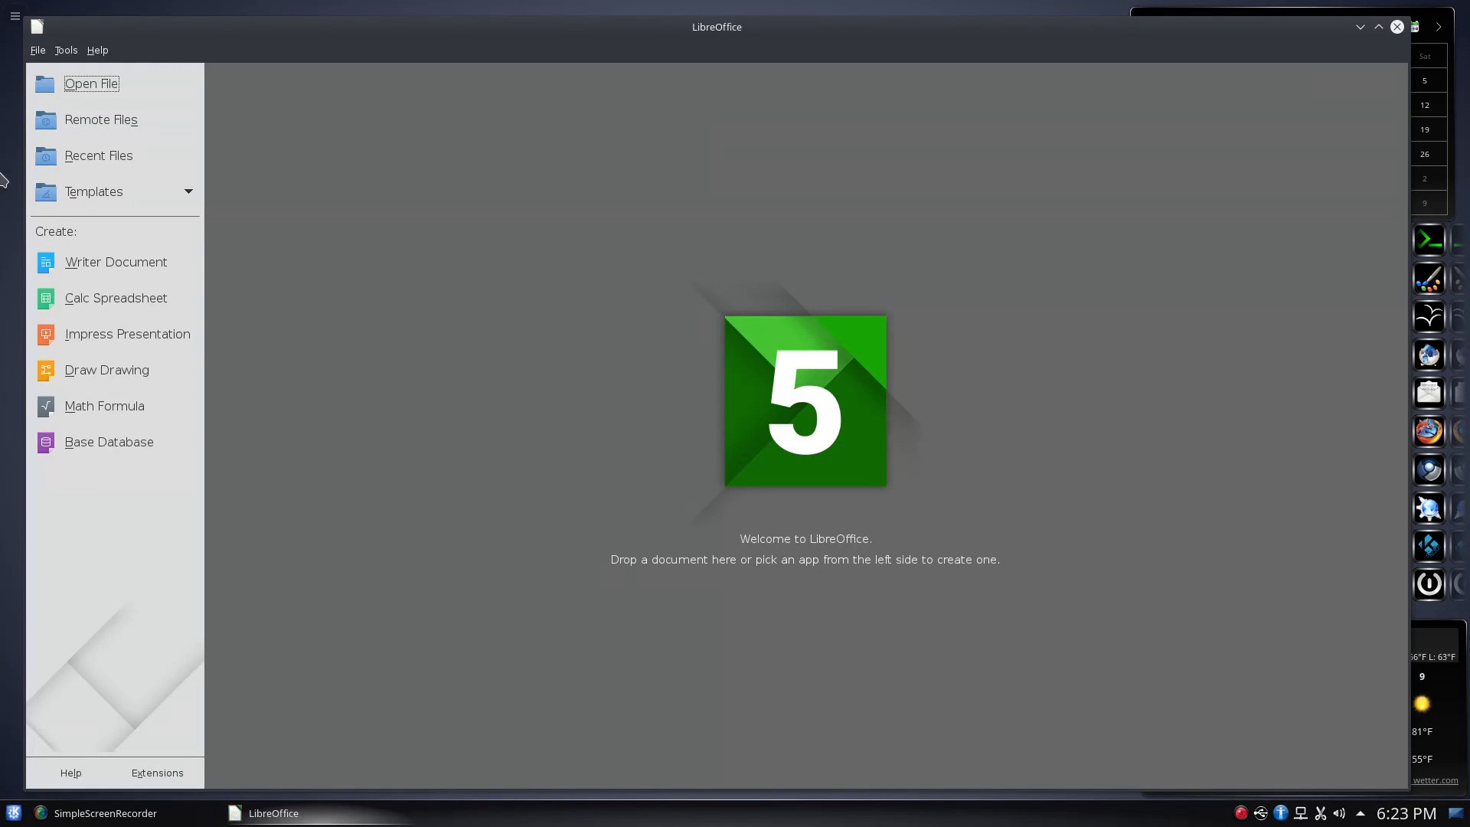
Open and close a blank Impress presentation, then close the LibreOffice Start Center
{"action": "left_click", "coordinate": [128, 335]}
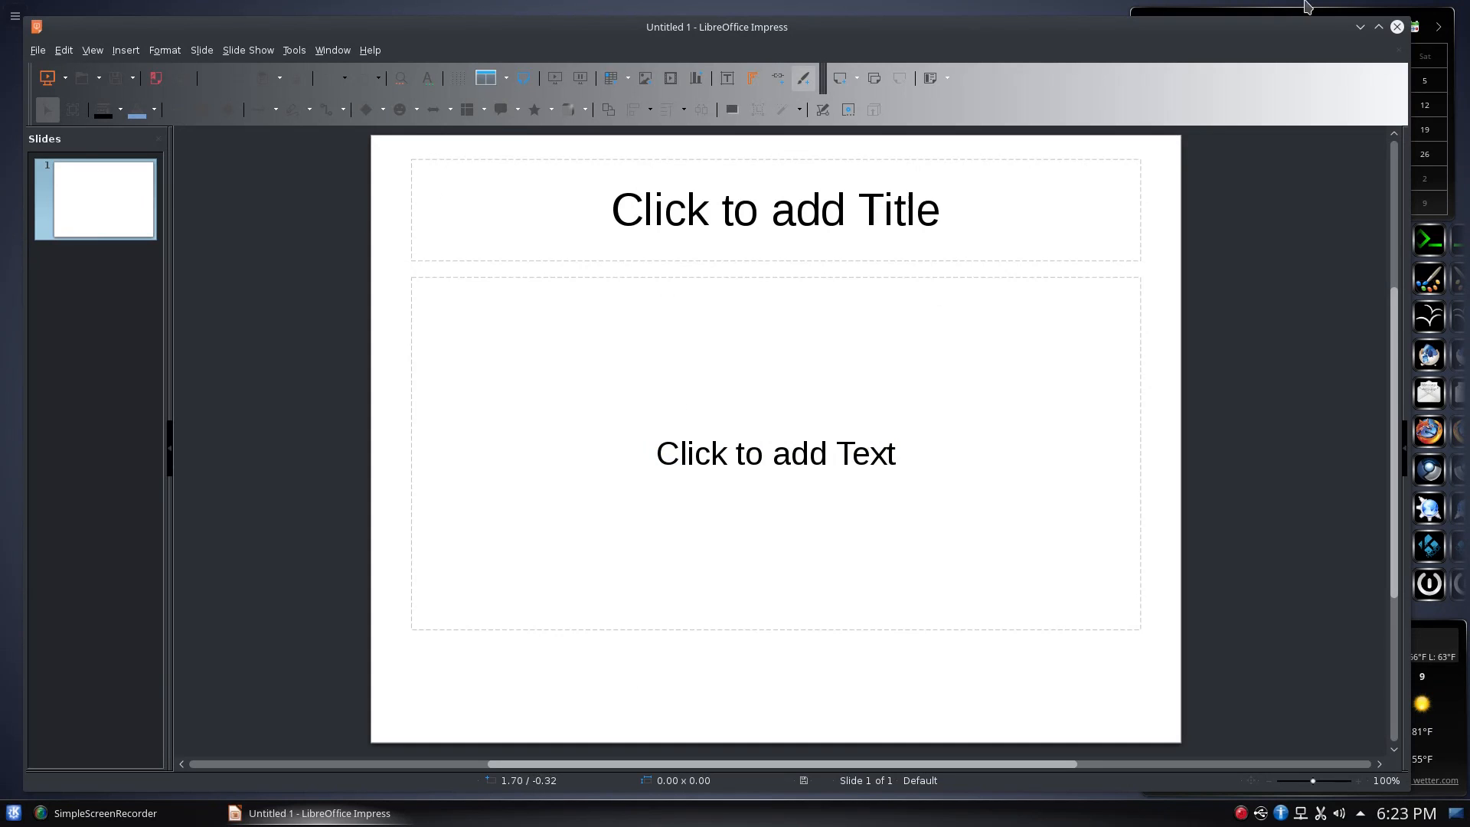
{"action": "left_click", "coordinate": [1398, 52]}
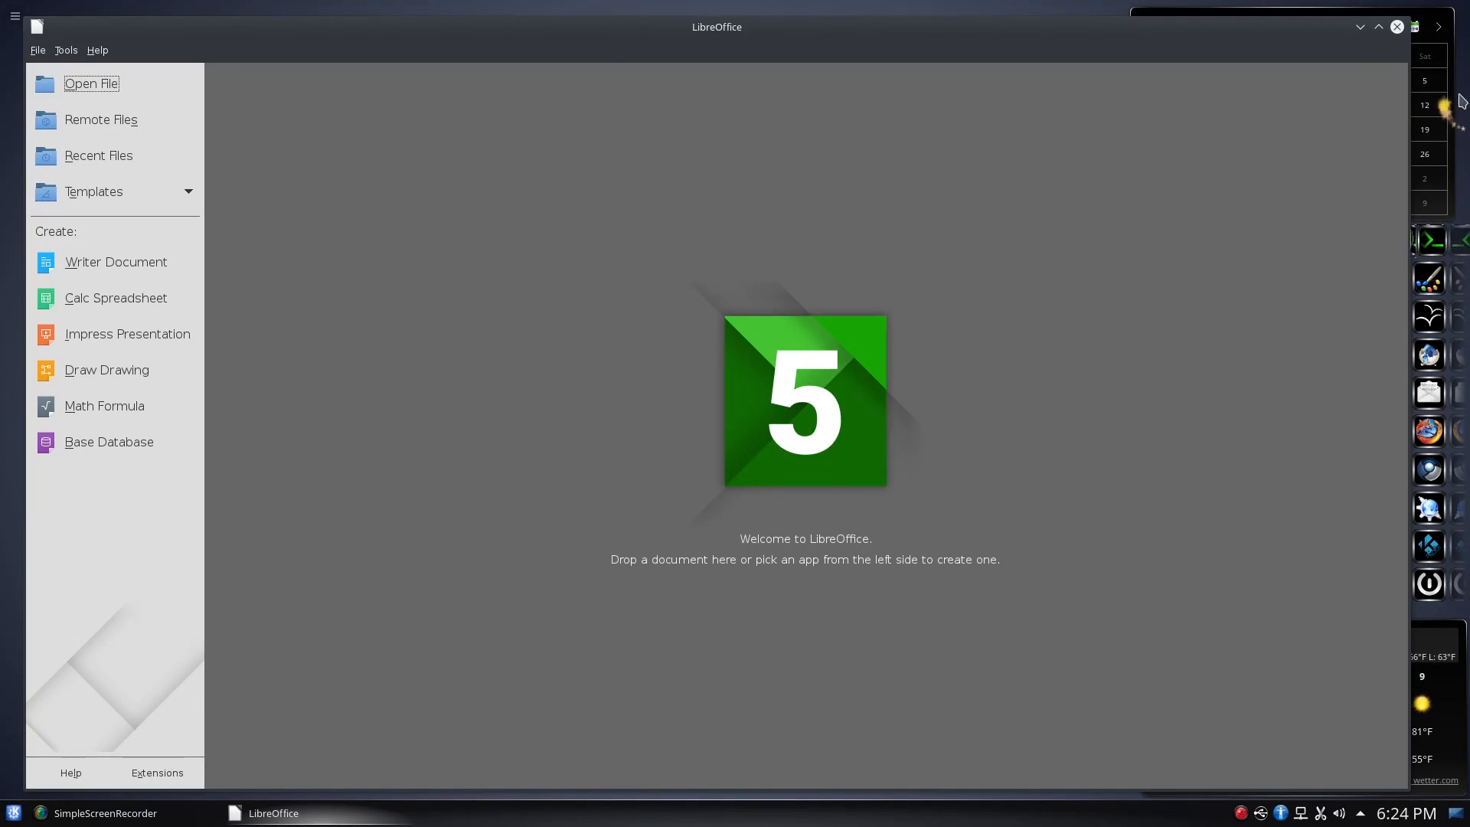
{"action": "left_click", "coordinate": [1397, 28]}
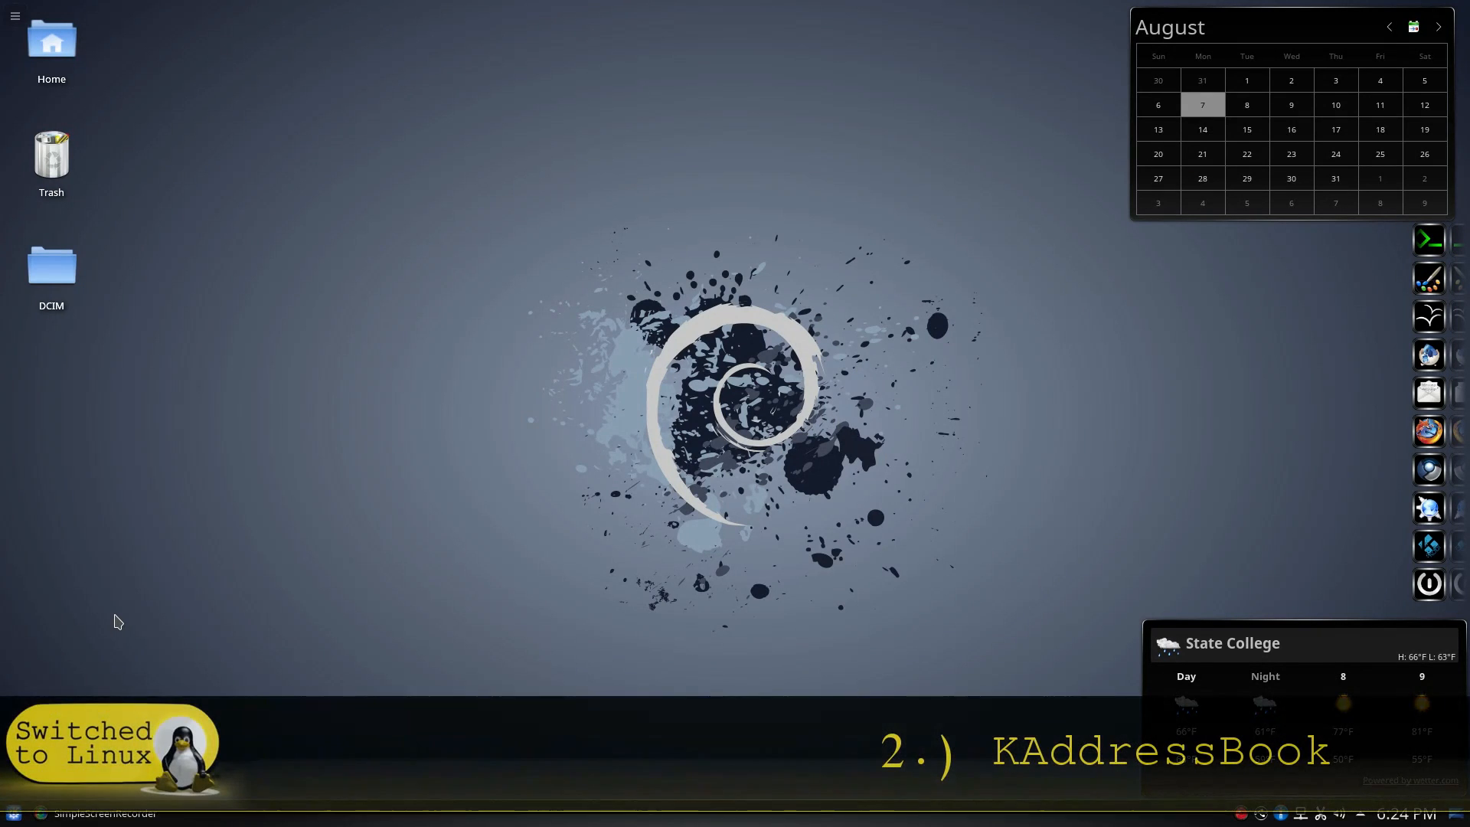
Launch KAddressBook via the launcher search 'ka', then move its window toward the centre and enlarge it
{"action": "key", "text": "alt+F2"}
{"action": "type", "text": "k"}
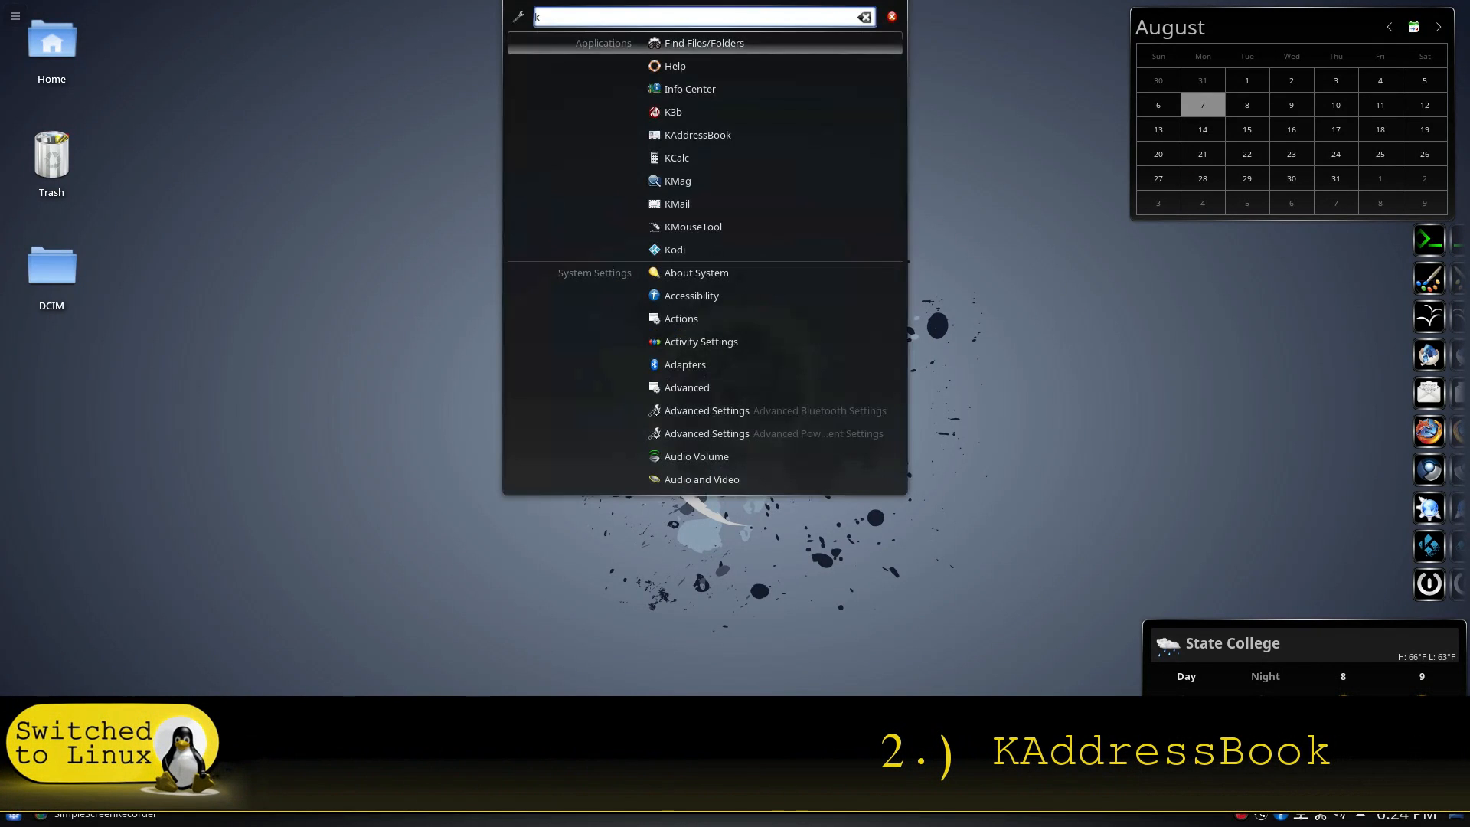
{"action": "left_click", "coordinate": [255, 385]}
{"action": "left_click", "coordinate": [23, 817]}
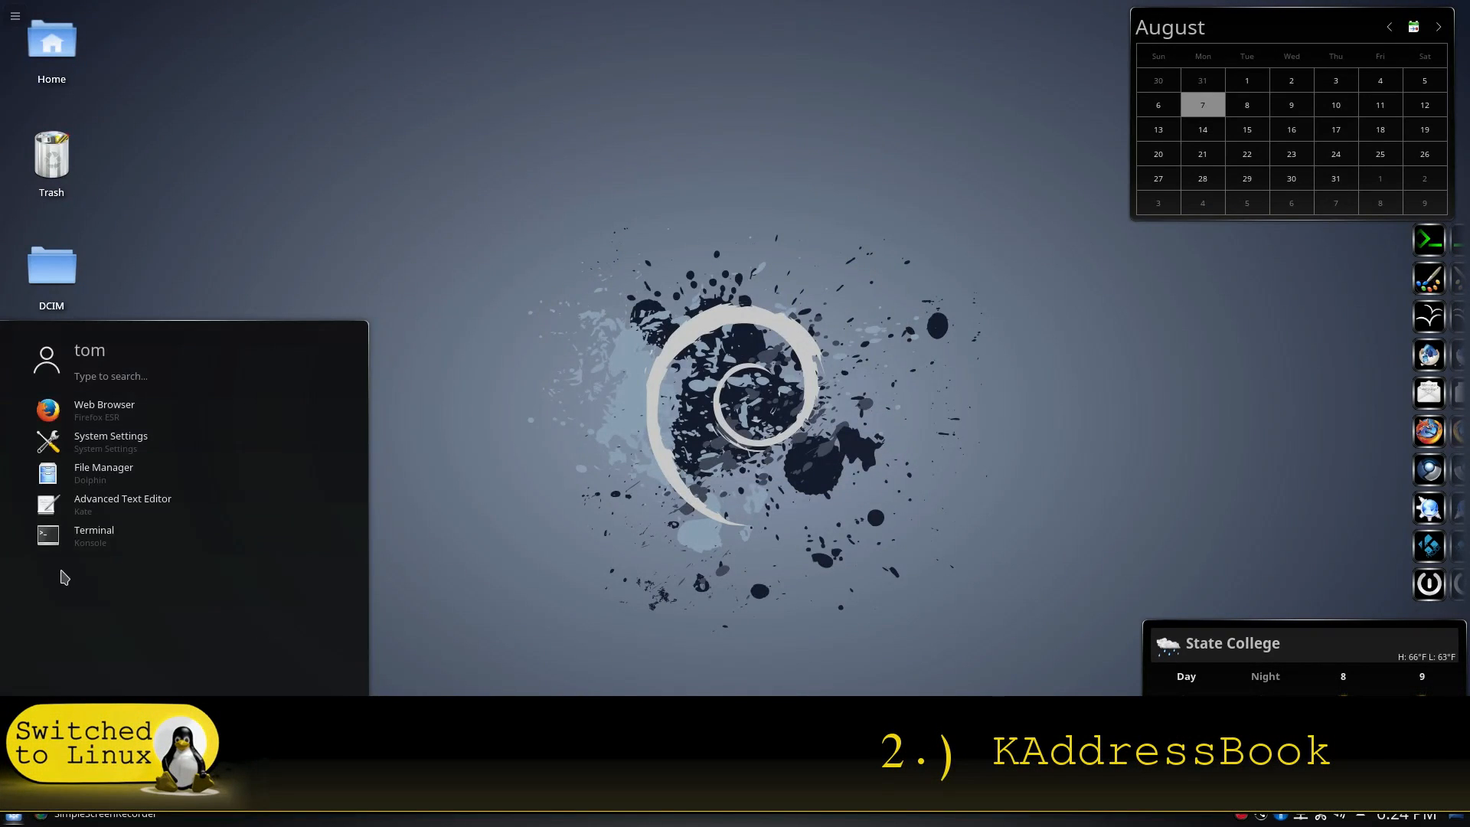
{"action": "type", "text": "ka"}
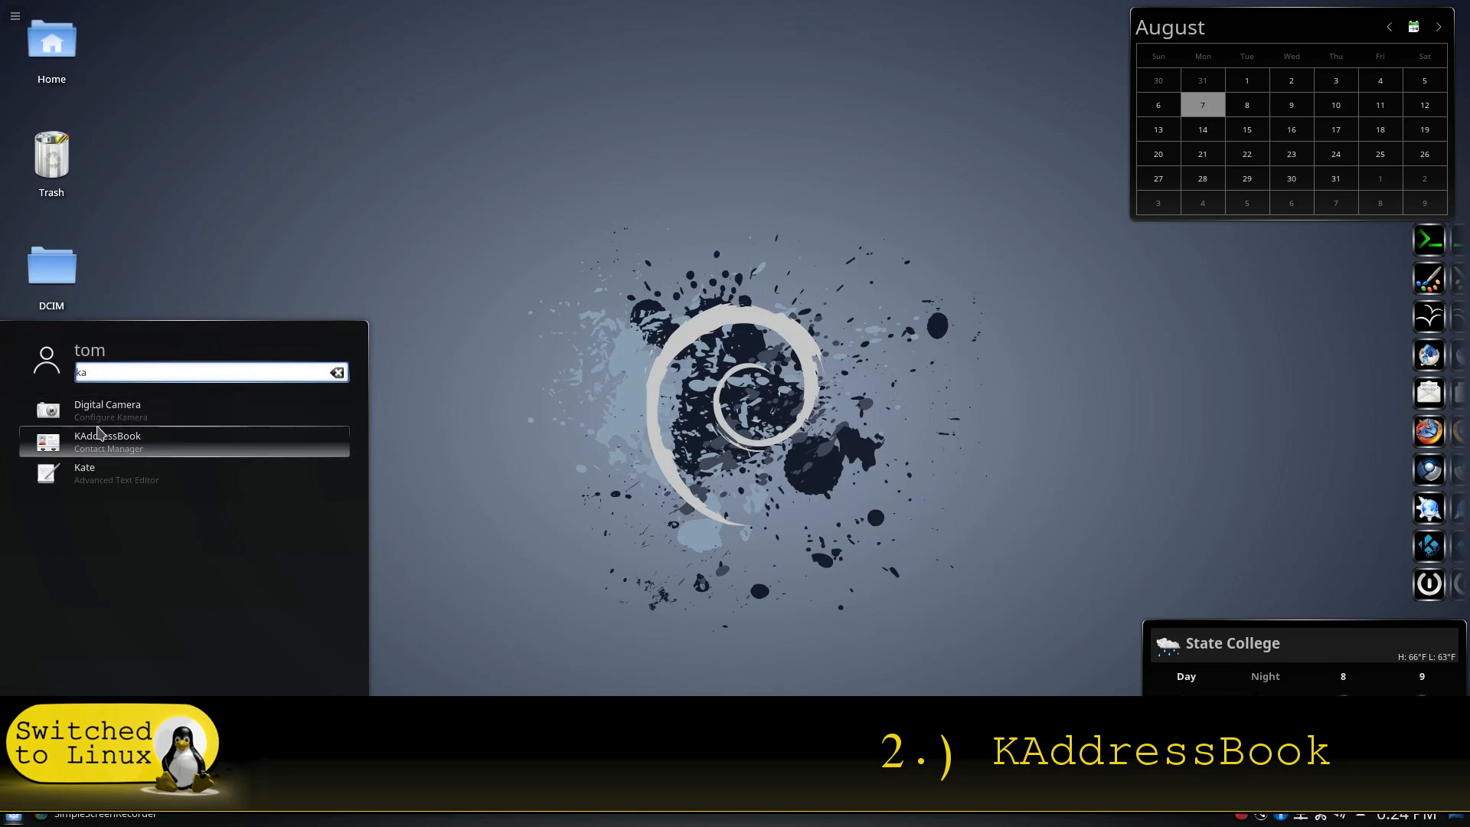
{"action": "left_click", "coordinate": [108, 440]}
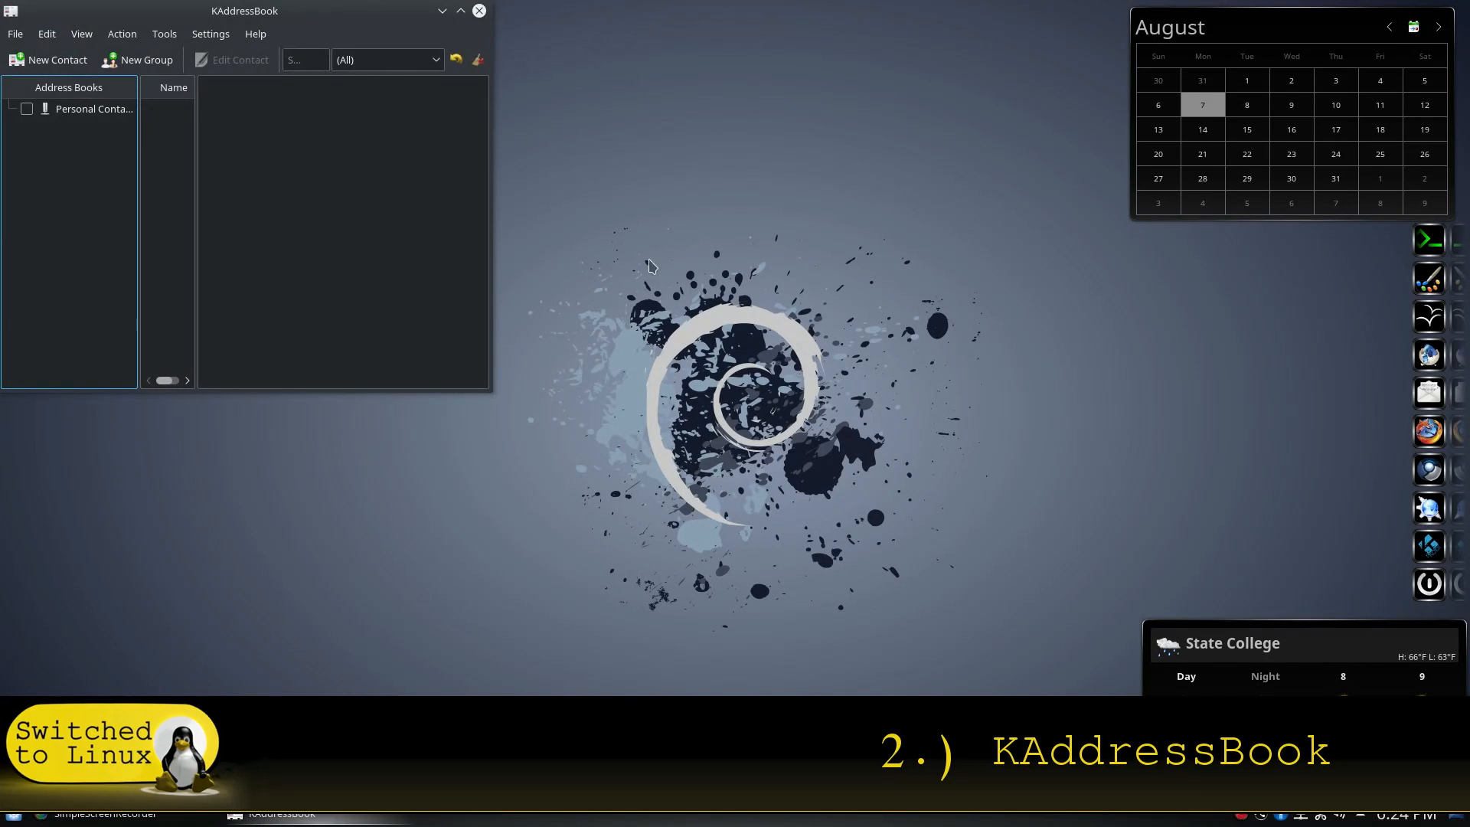
{"action": "left_click_drag", "start_coordinate": [359, 12], "coordinate": [601, 146]}
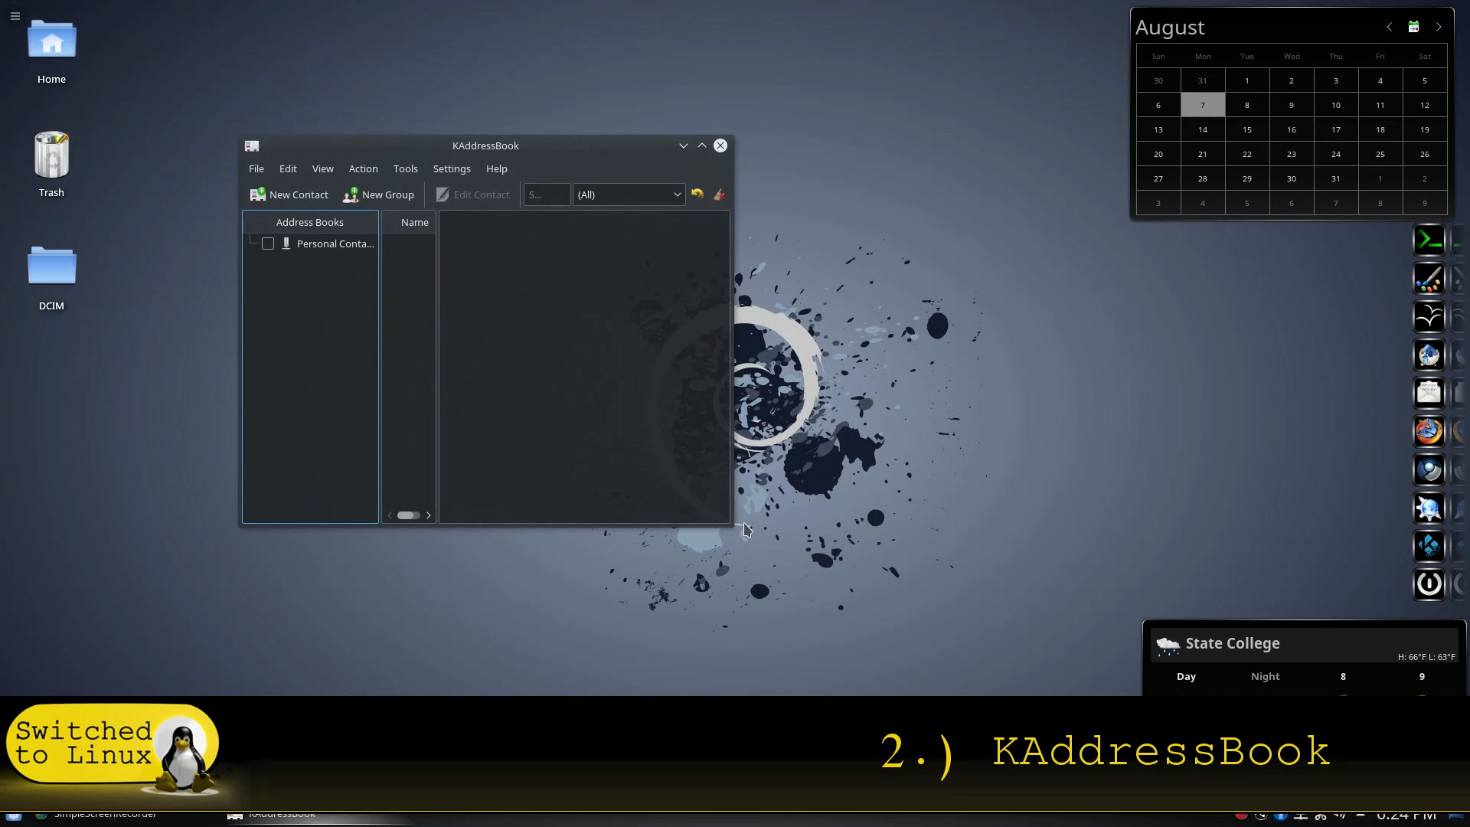
{"action": "left_click_drag", "start_coordinate": [726, 526], "coordinate": [1055, 693]}
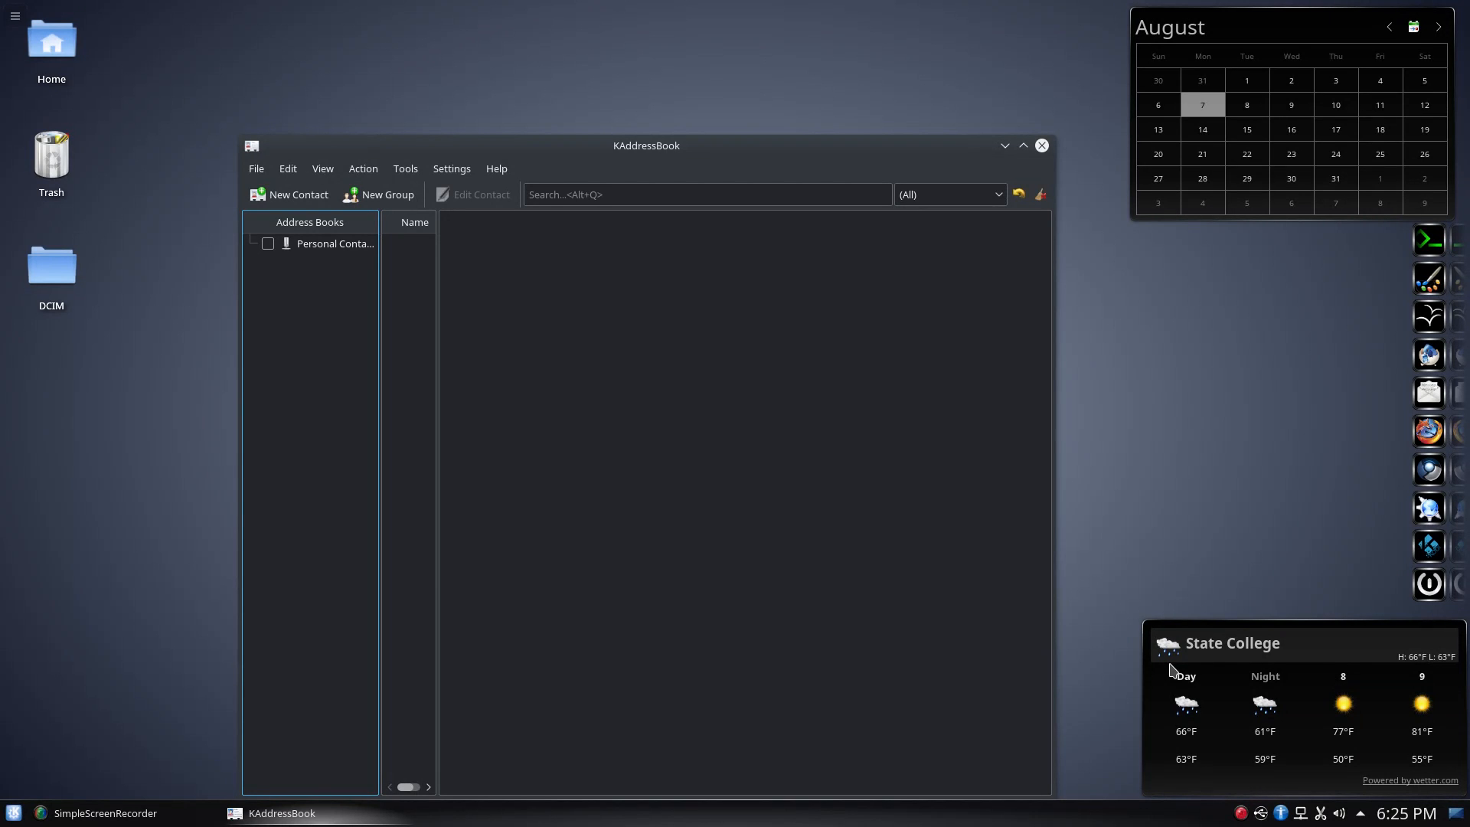
Drag the KAddressBook window up and slightly to the left
{"action": "left_click_drag", "start_coordinate": [792, 139], "coordinate": [775, 72]}
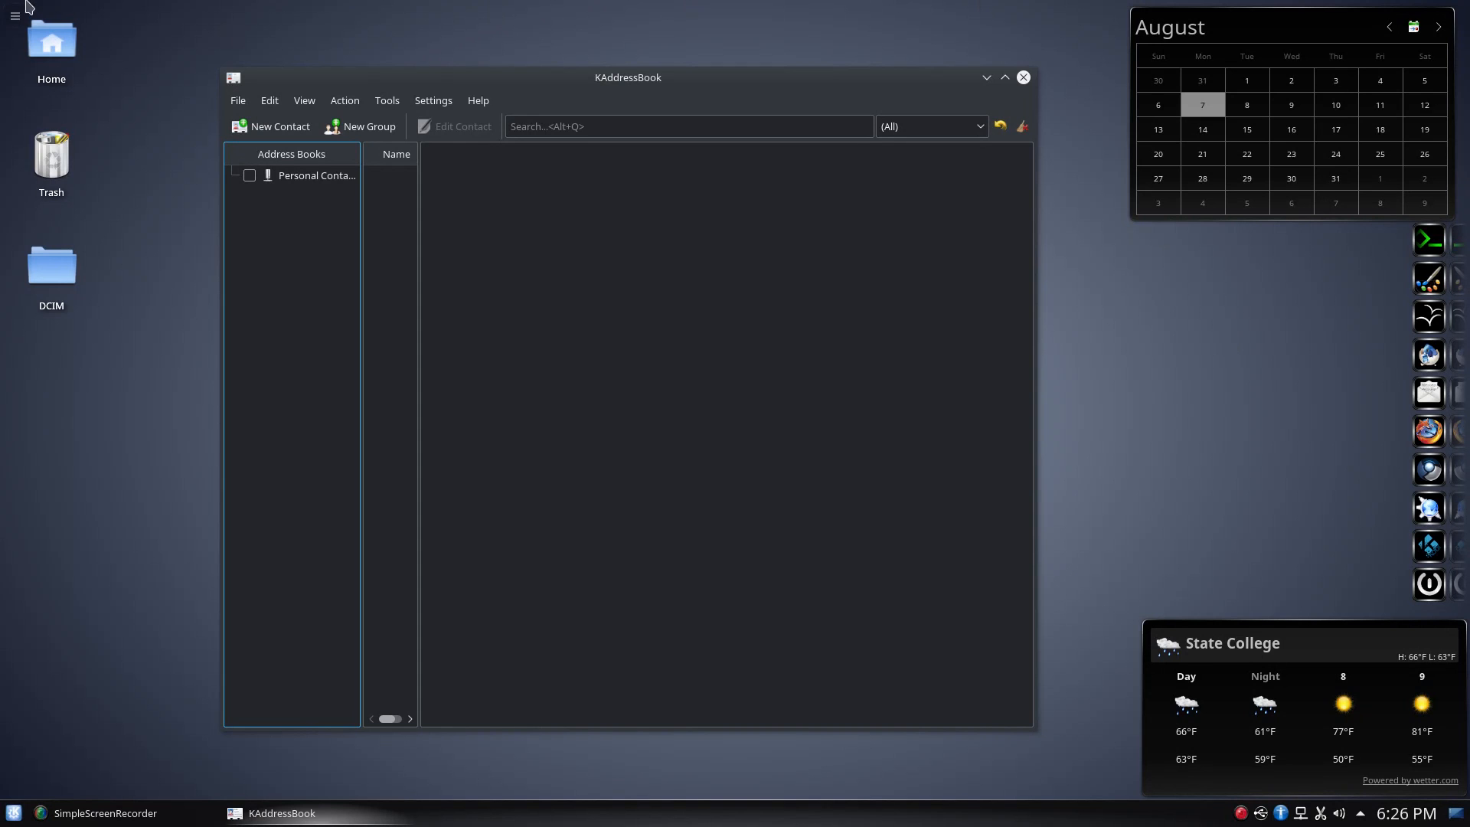
{"action": "left_click", "coordinate": [280, 127]}
{"action": "left_click", "coordinate": [522, 300]}
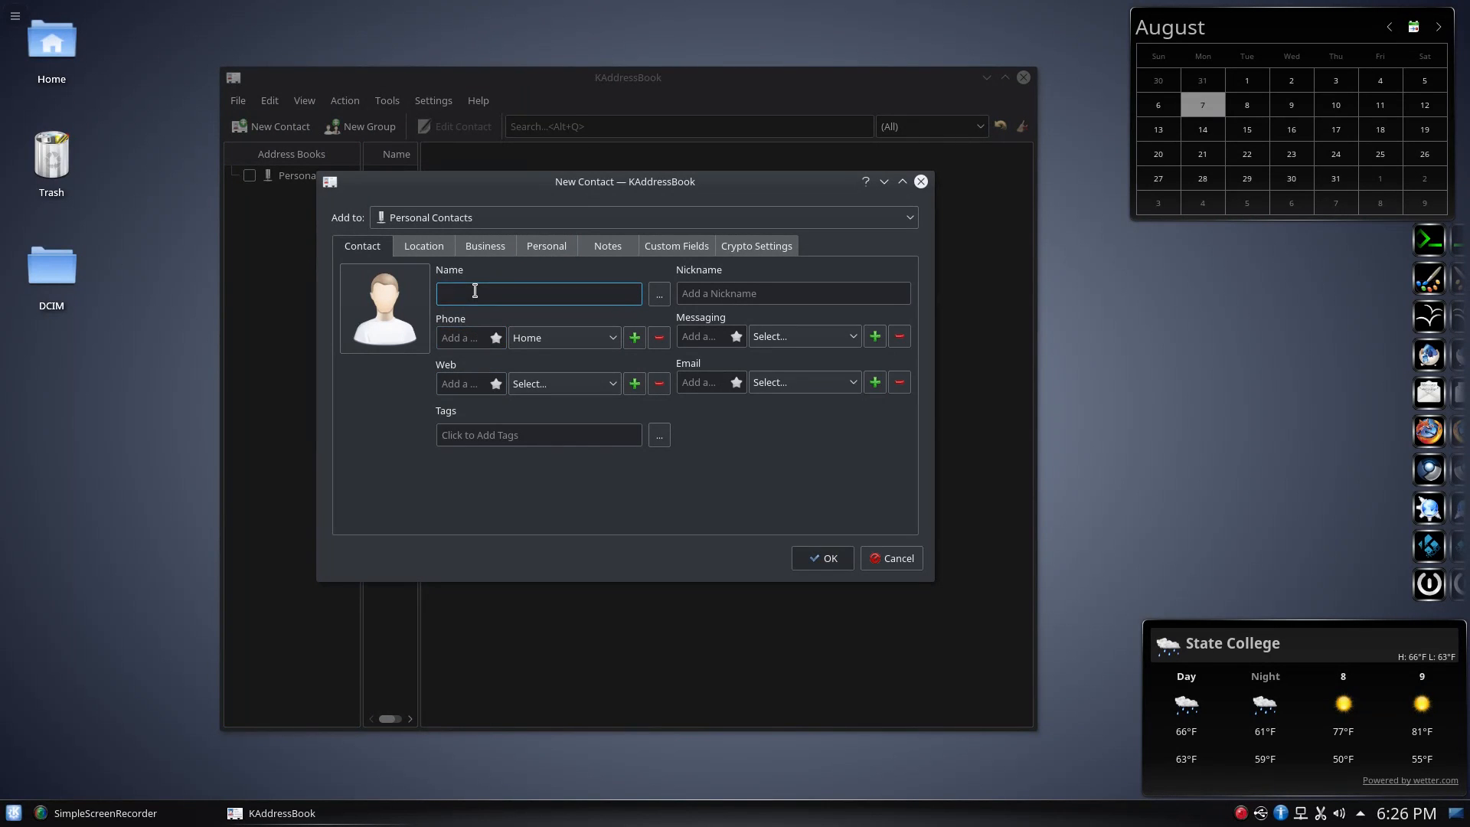
{"action": "key", "text": "Tab"}
{"action": "key", "text": "Tab"}
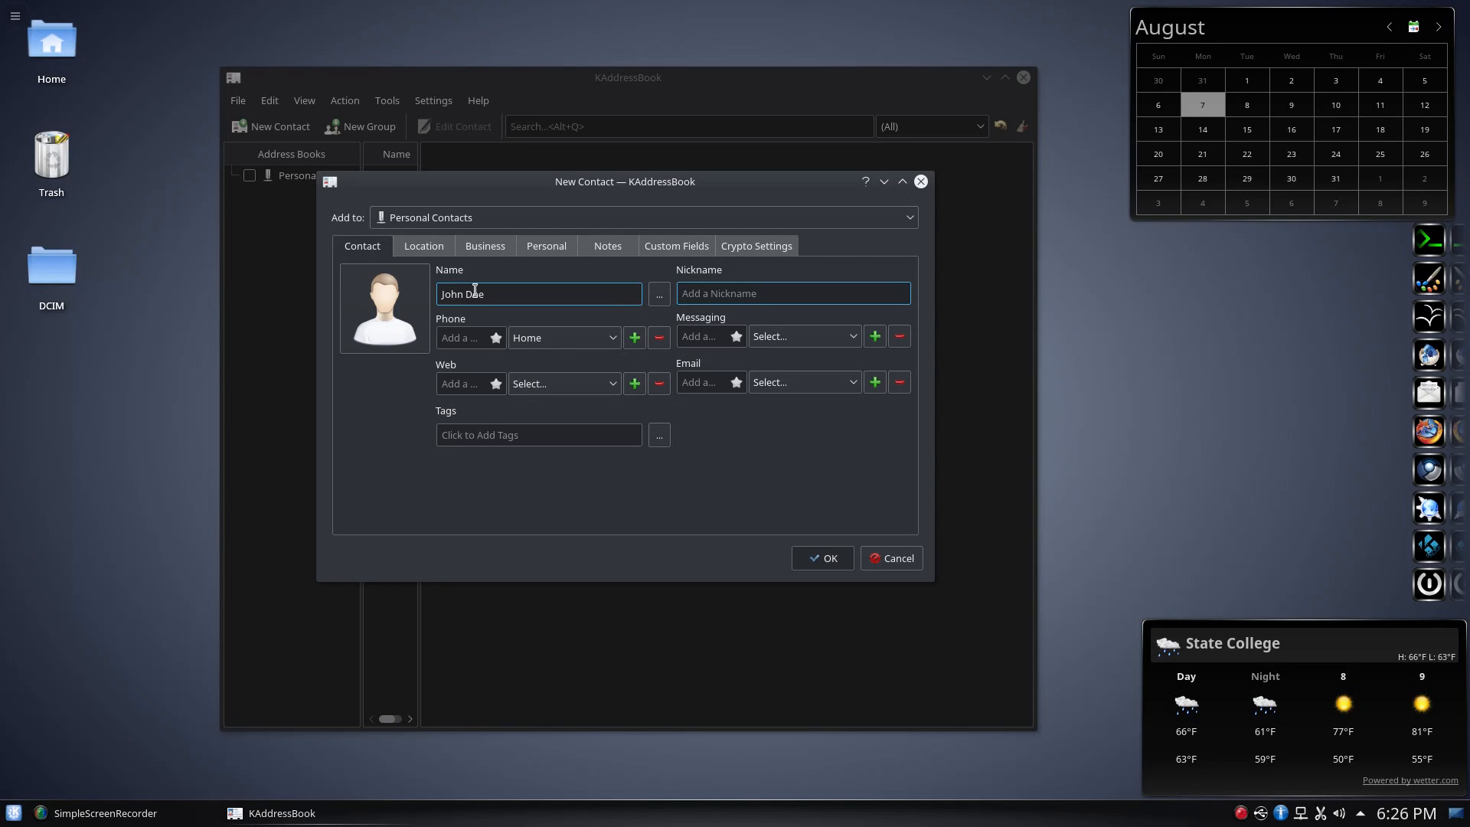
{"action": "key", "text": "Tab"}
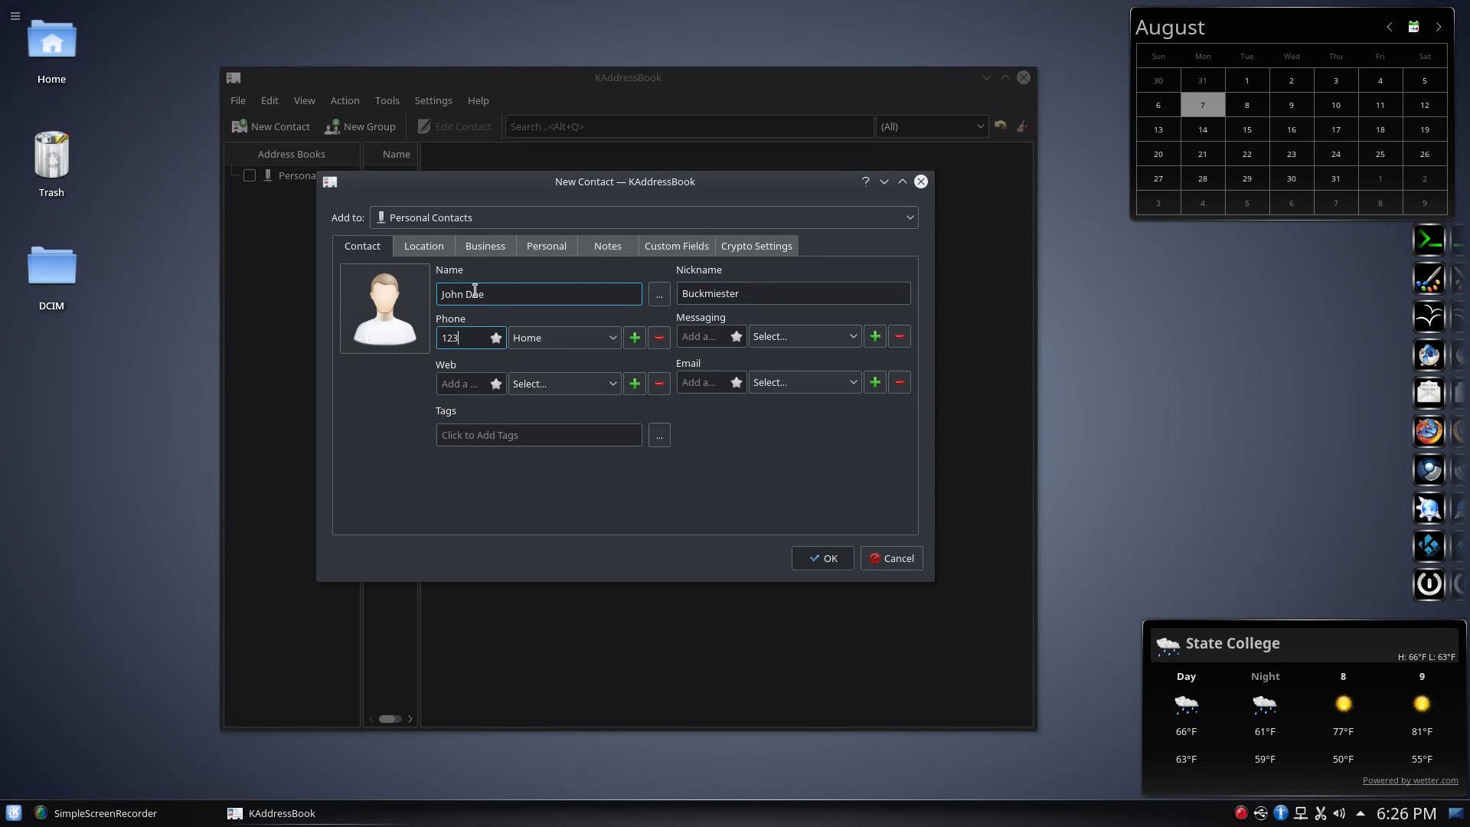
{"action": "key", "text": "Tab"}
{"action": "key", "text": "Tab"}
{"action": "key", "text": "Tab"}
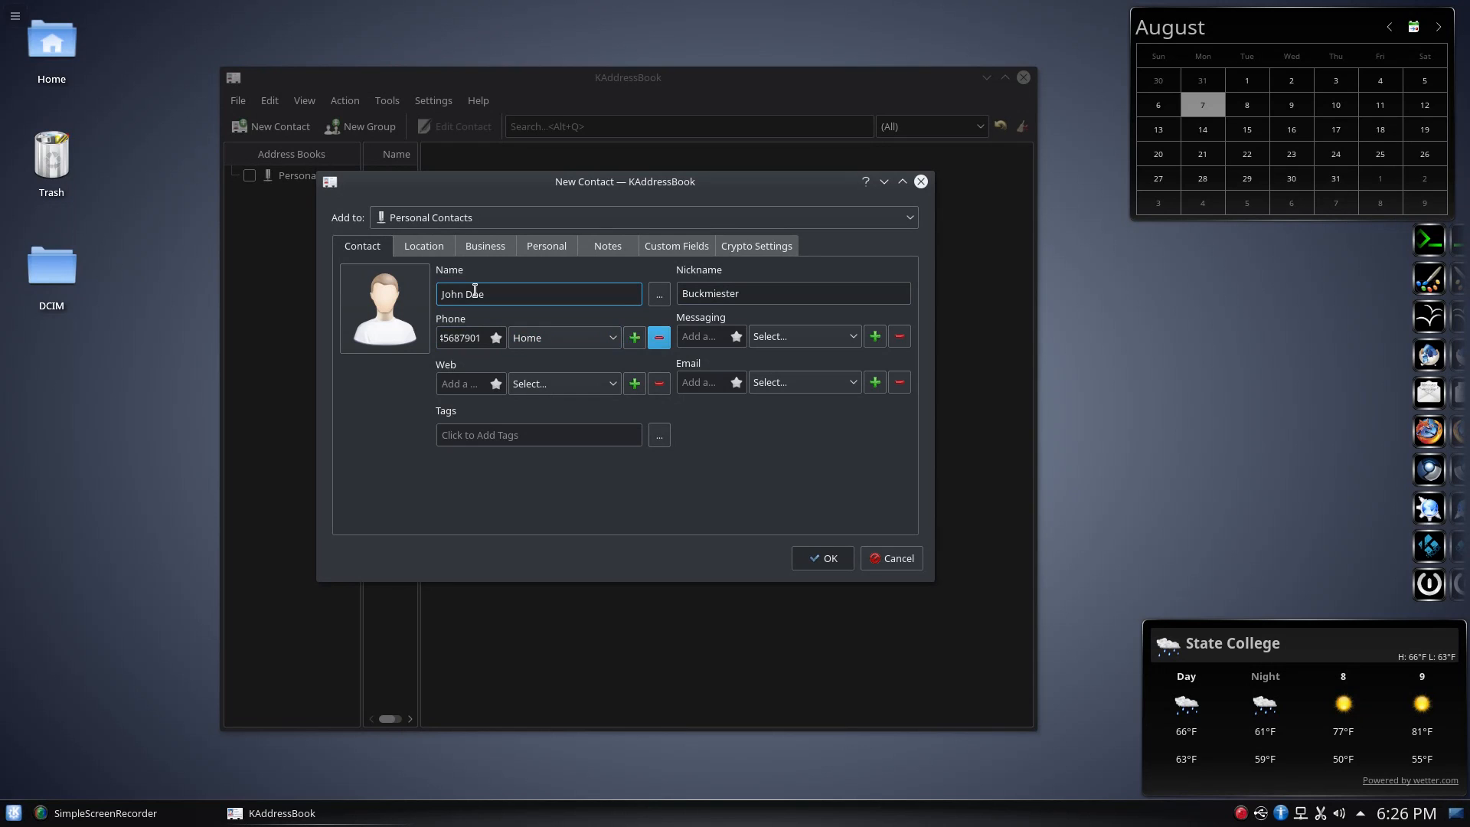
{"action": "left_click", "coordinate": [849, 342]}
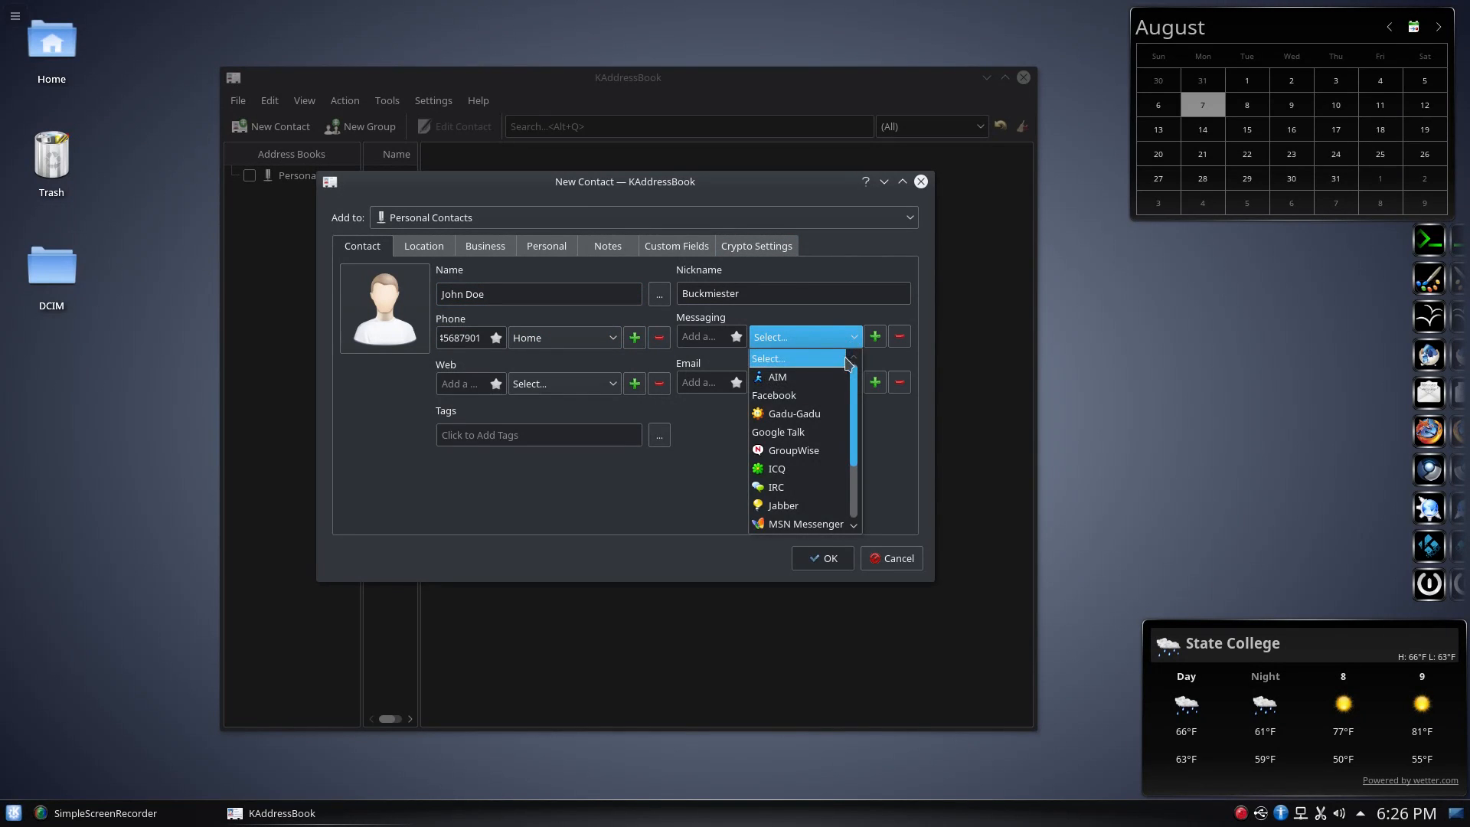
{"action": "scroll", "coordinate": [815, 430], "scroll_direction": "down", "scroll_amount": 2}
{"action": "scroll", "coordinate": [813, 434], "scroll_direction": "up", "scroll_amount": 2}
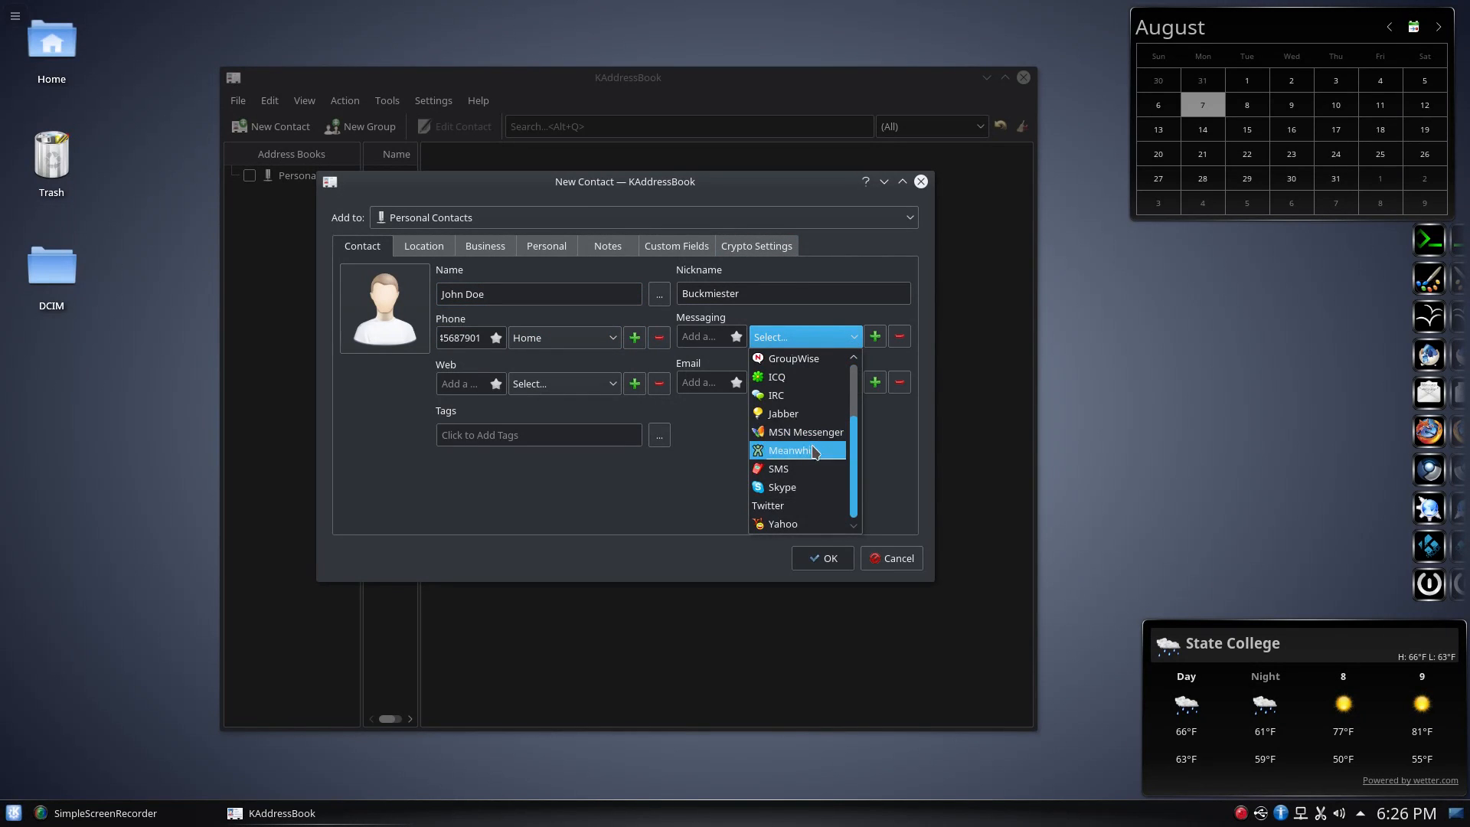
{"action": "left_click", "coordinate": [755, 321]}
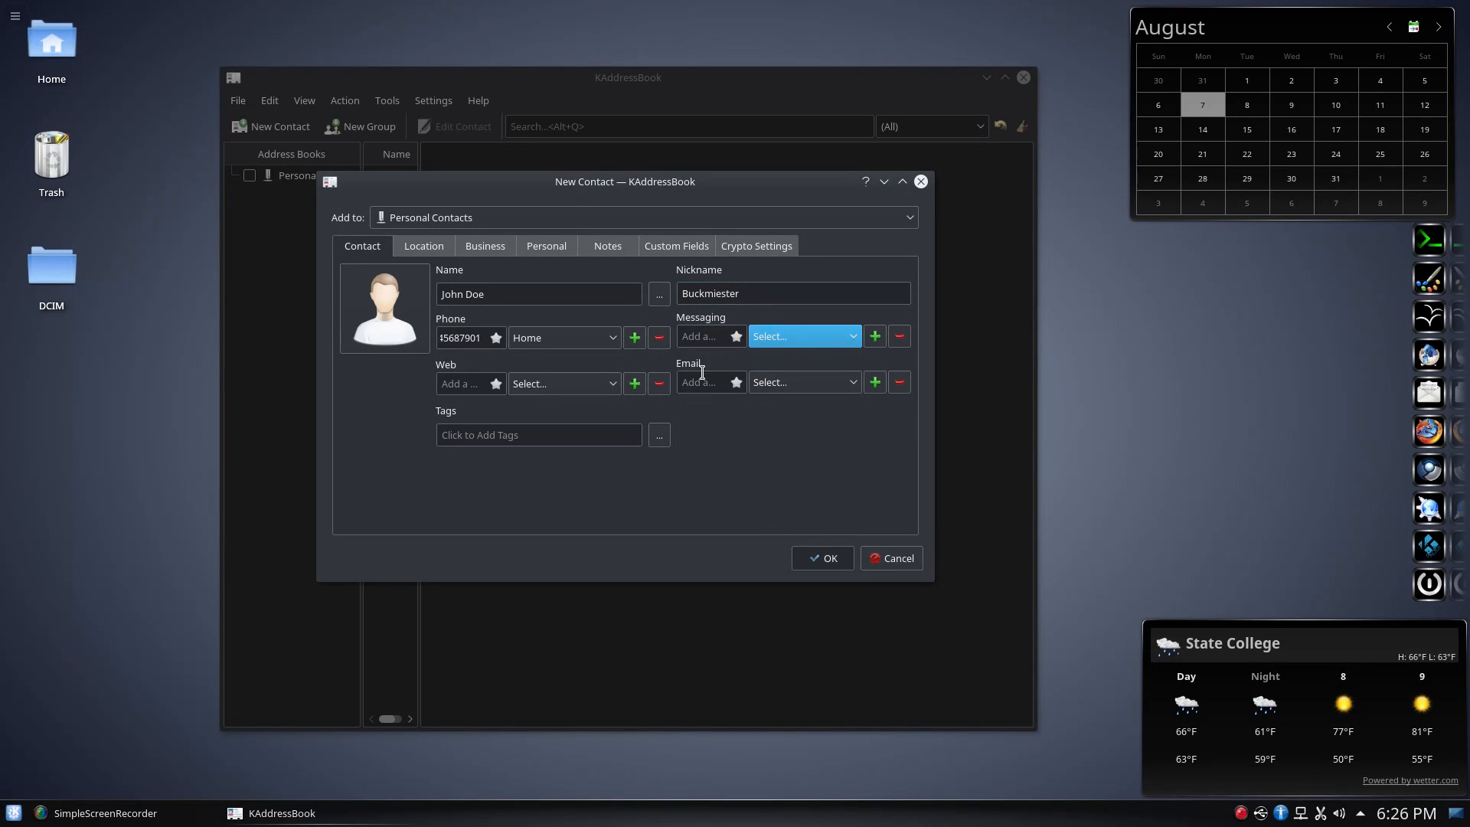
{"action": "left_click", "coordinate": [694, 382]}
{"action": "left_click", "coordinate": [438, 383]}
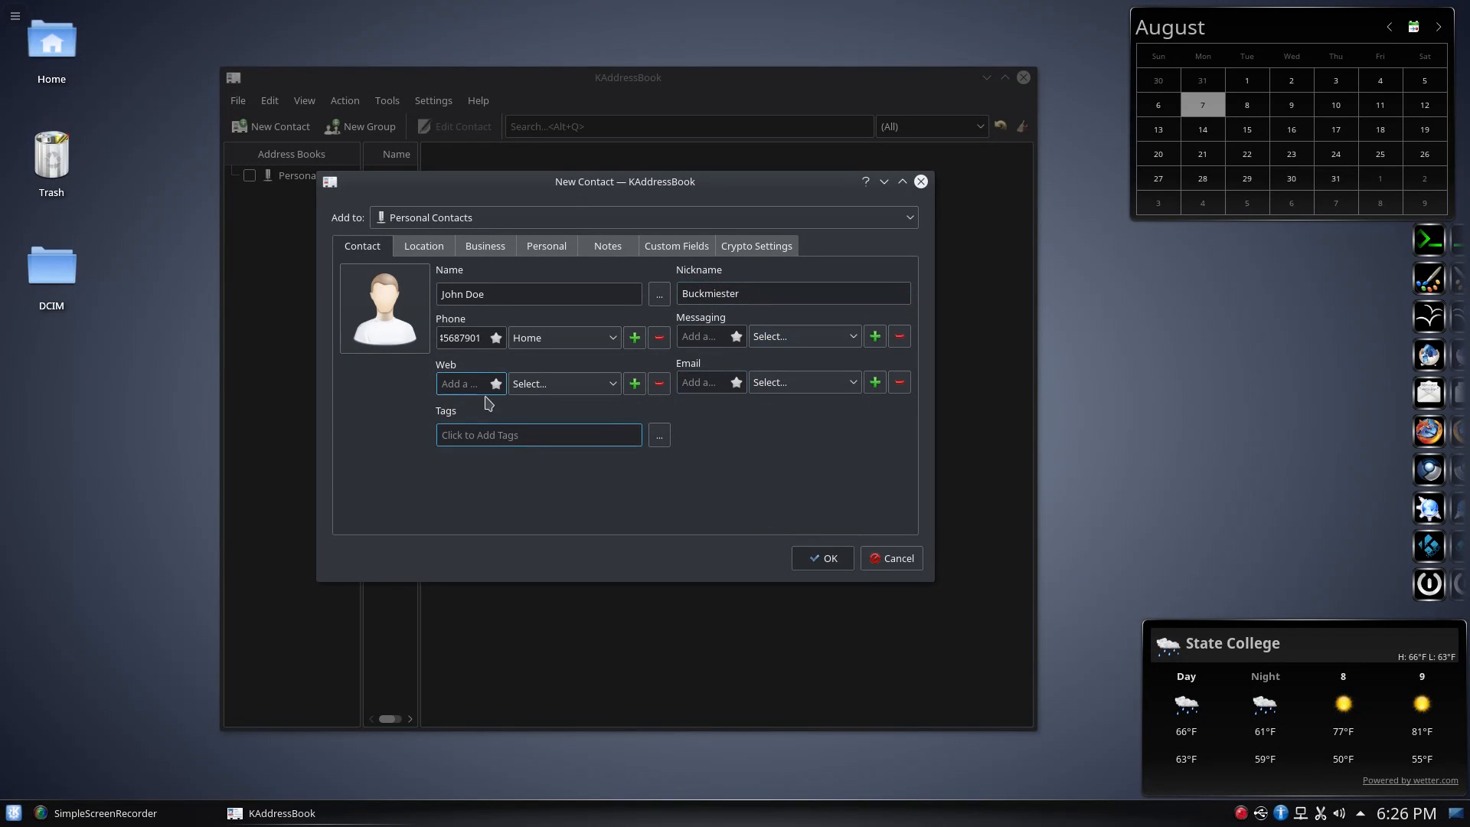
{"action": "left_click", "coordinate": [423, 248]}
{"action": "left_click", "coordinate": [486, 245]}
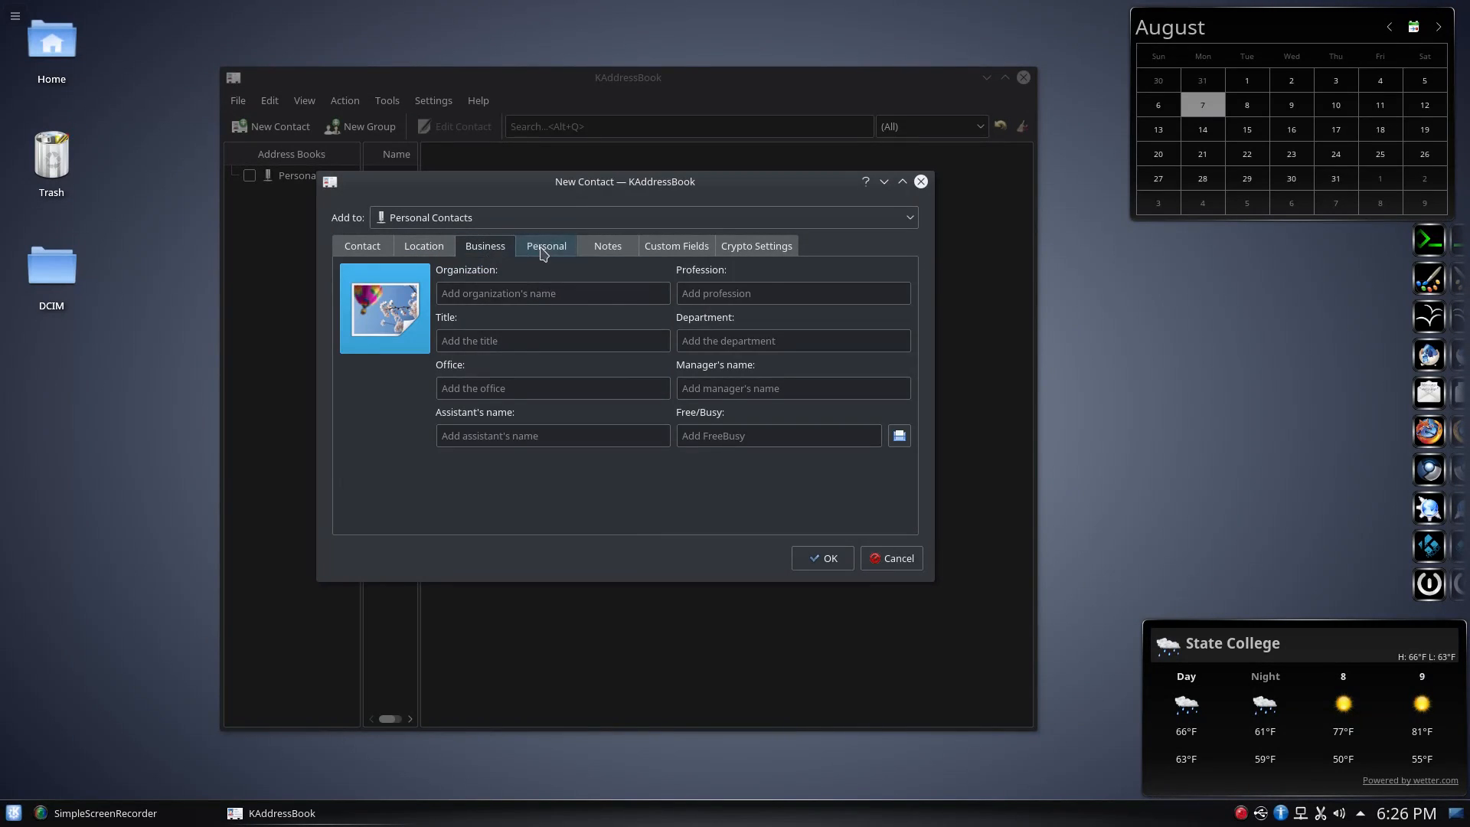
{"action": "left_click", "coordinate": [545, 248]}
{"action": "left_click", "coordinate": [606, 253]}
{"action": "left_click", "coordinate": [672, 249]}
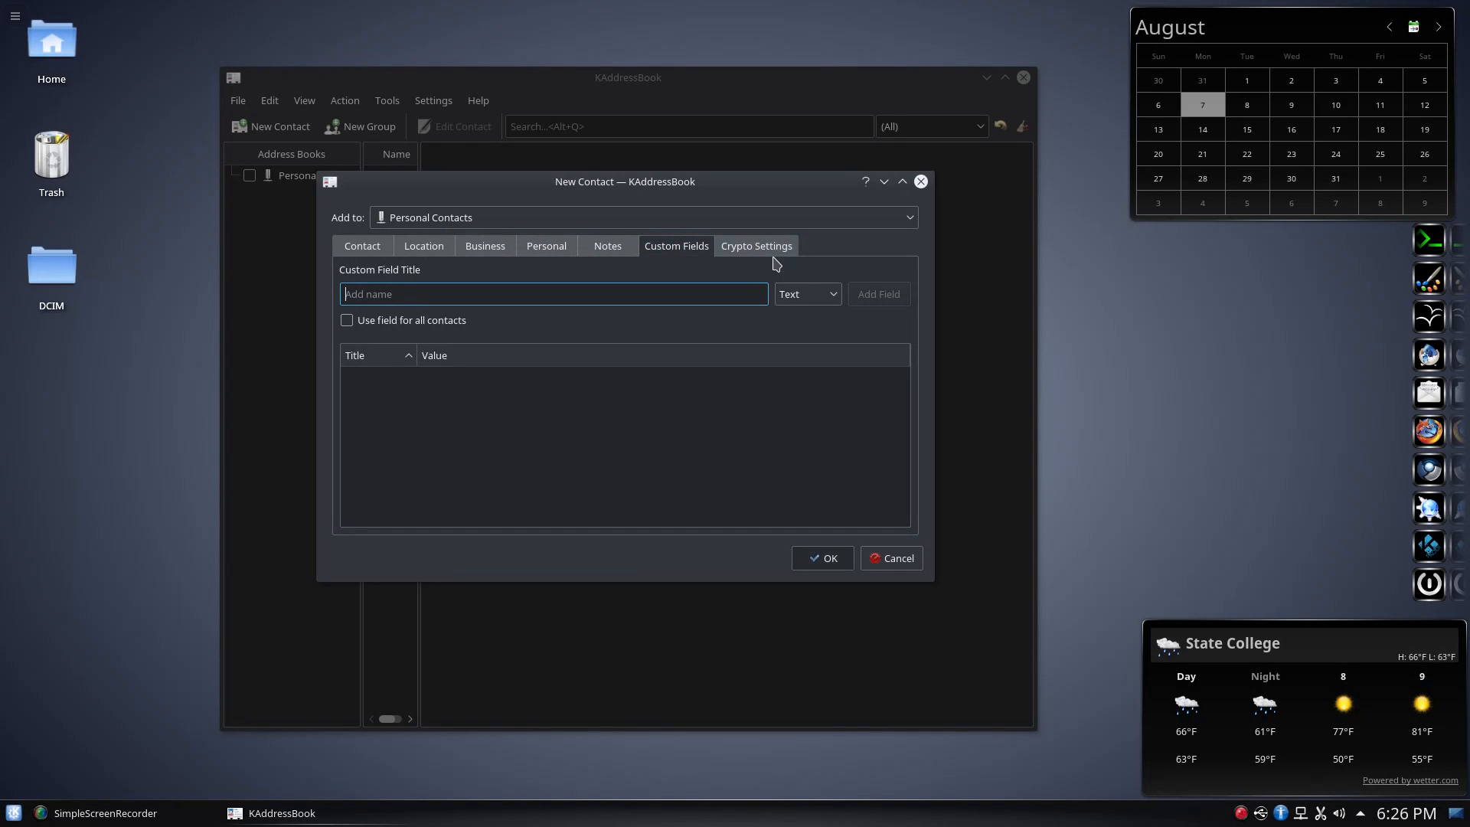
{"action": "left_click", "coordinate": [364, 246]}
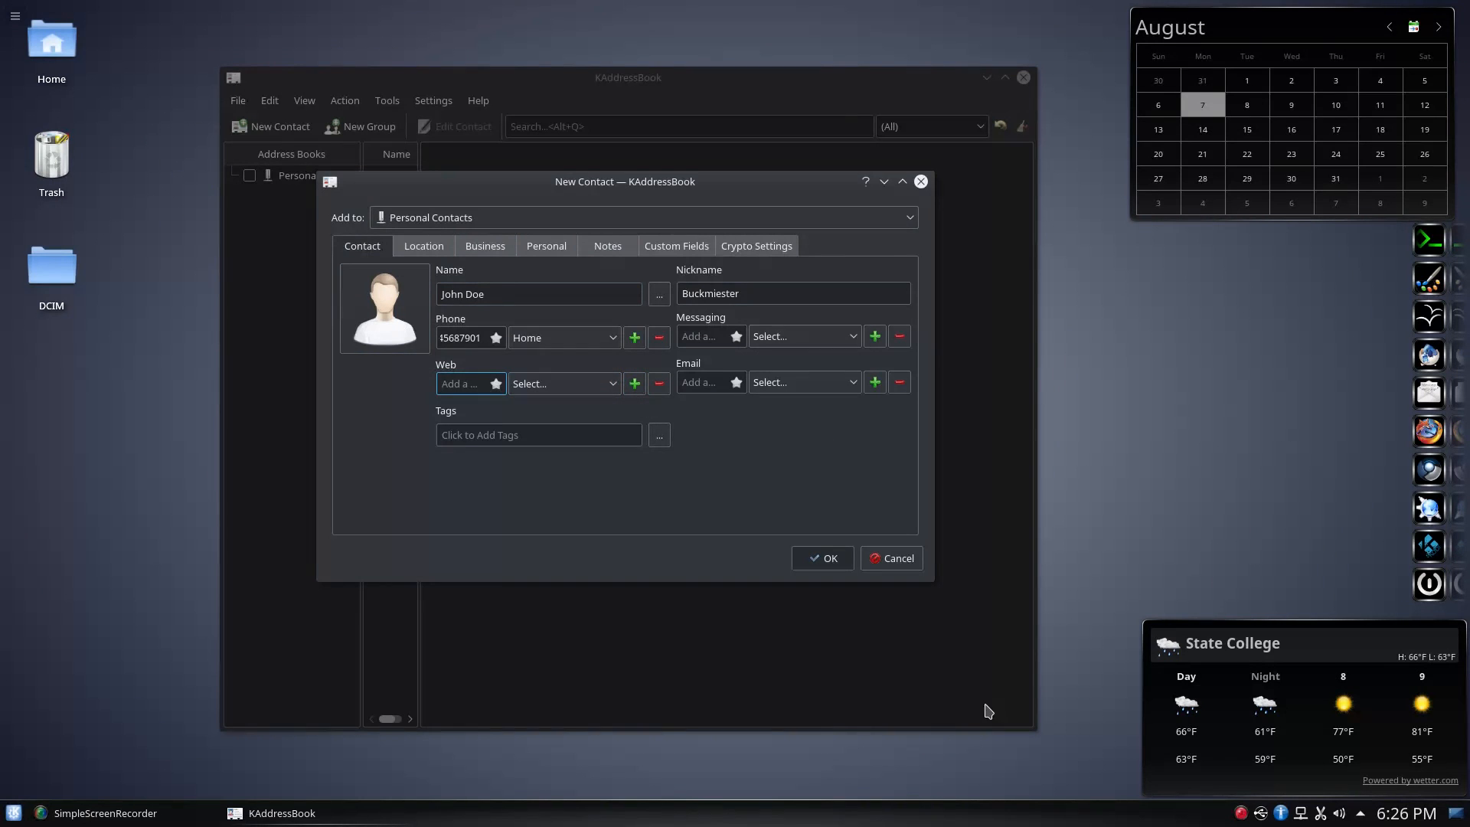
{"action": "left_click", "coordinate": [910, 564]}
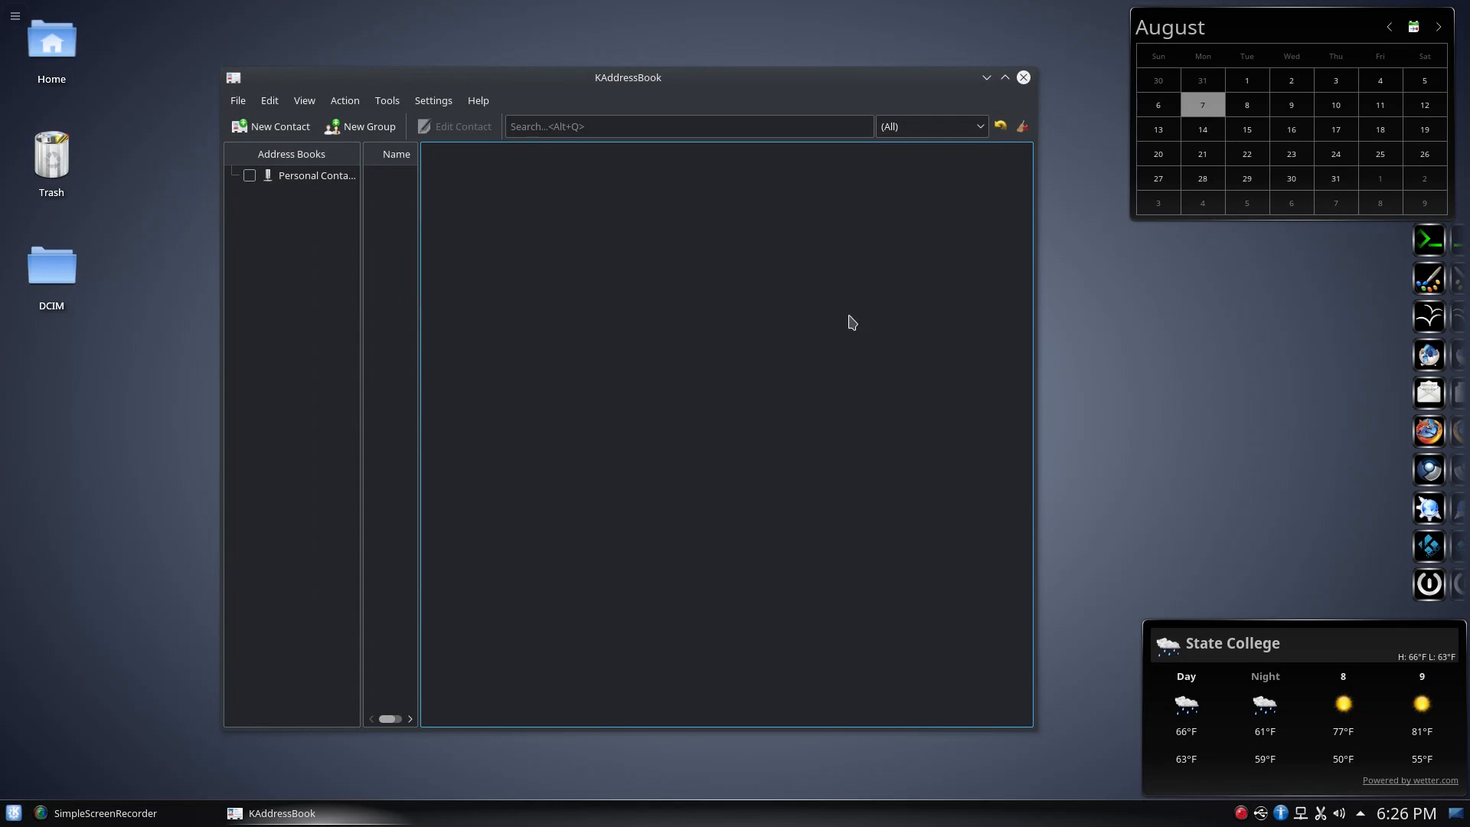
{"action": "left_click", "coordinate": [241, 102]}
{"action": "mouse_move", "coordinate": [275, 154]}
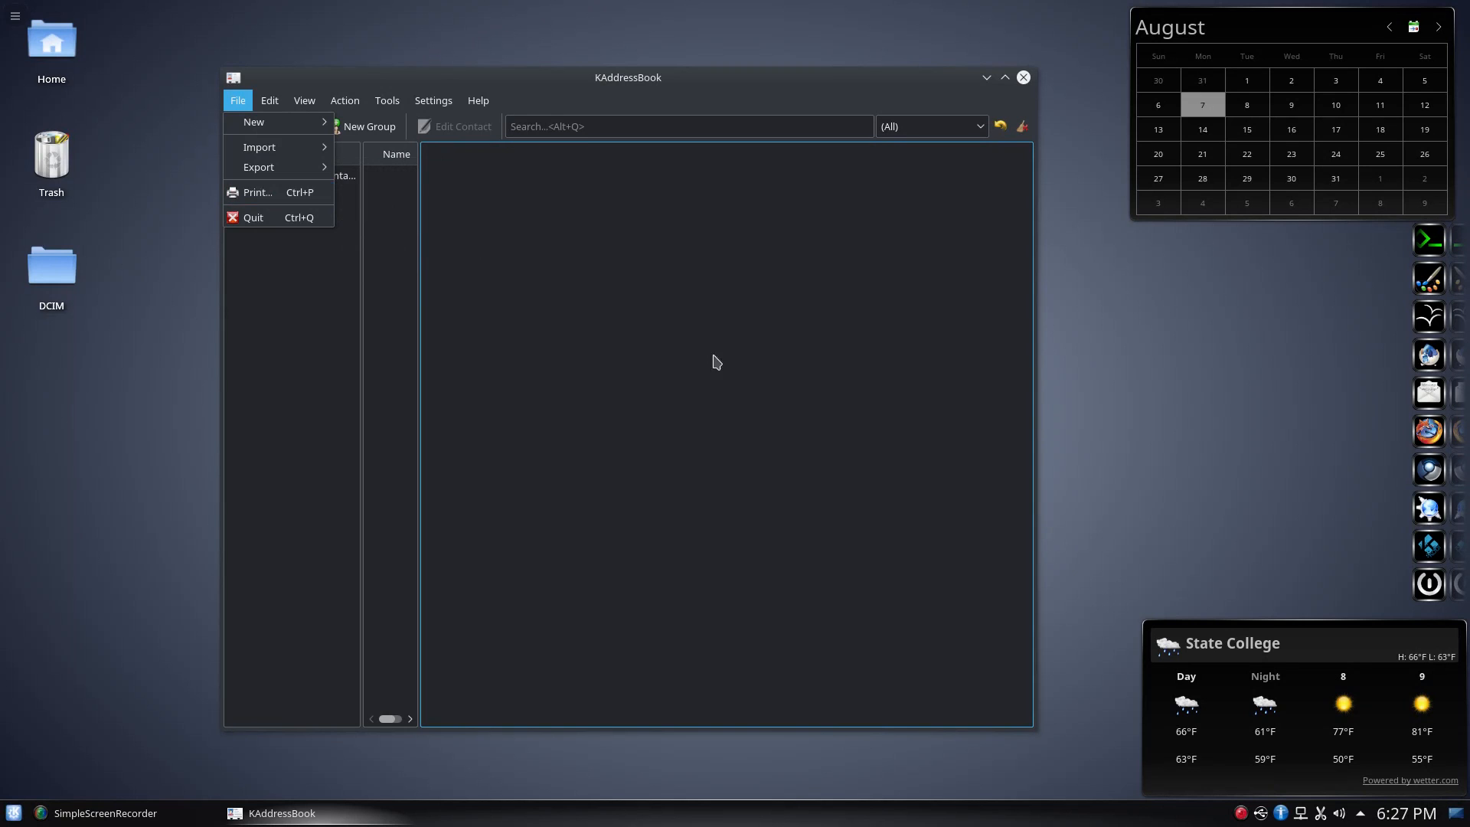
{"action": "left_click", "coordinate": [257, 193]}
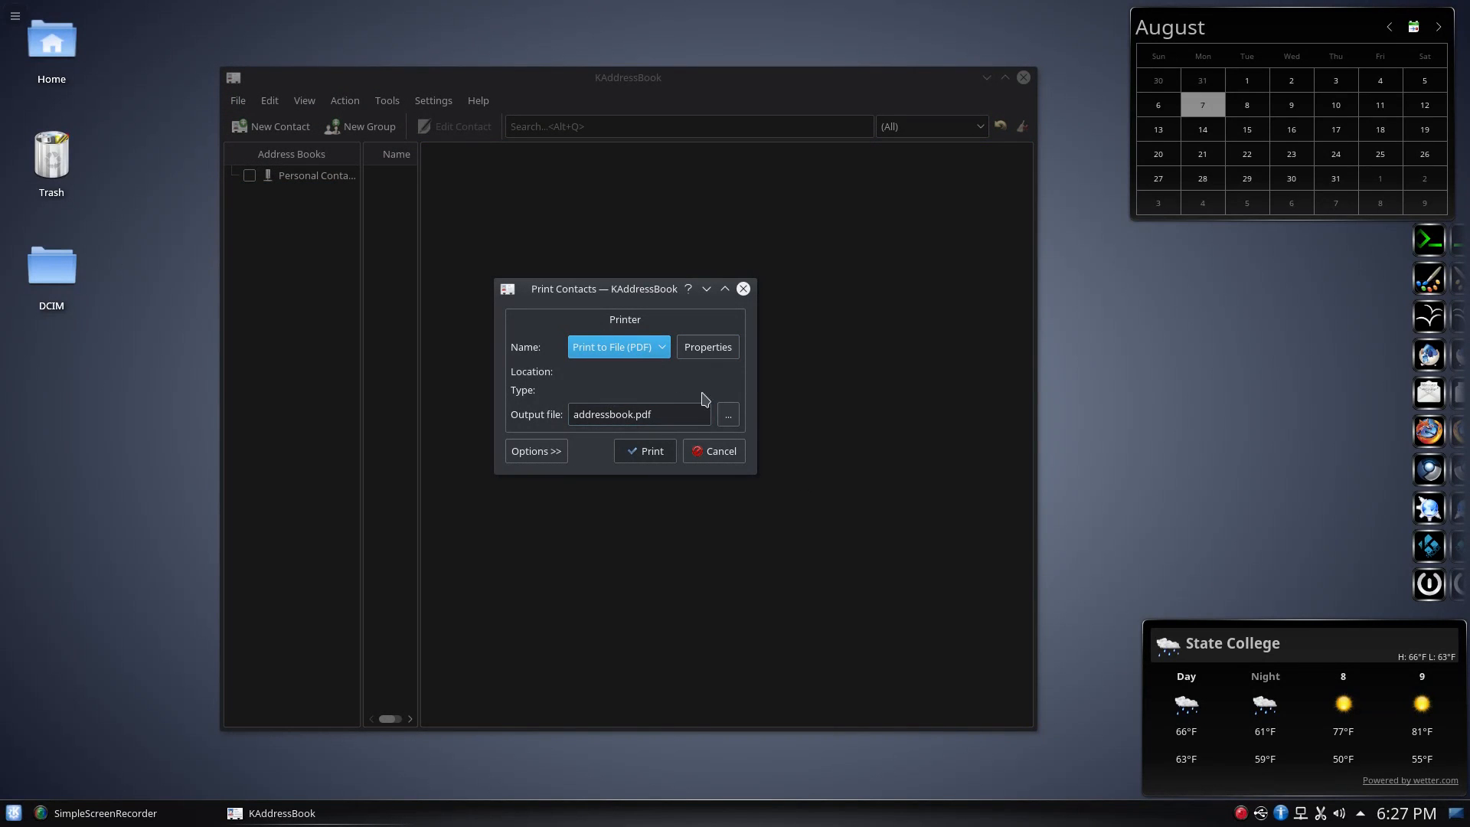
{"action": "left_click", "coordinate": [657, 351]}
{"action": "left_click", "coordinate": [717, 384]}
{"action": "left_click", "coordinate": [719, 458]}
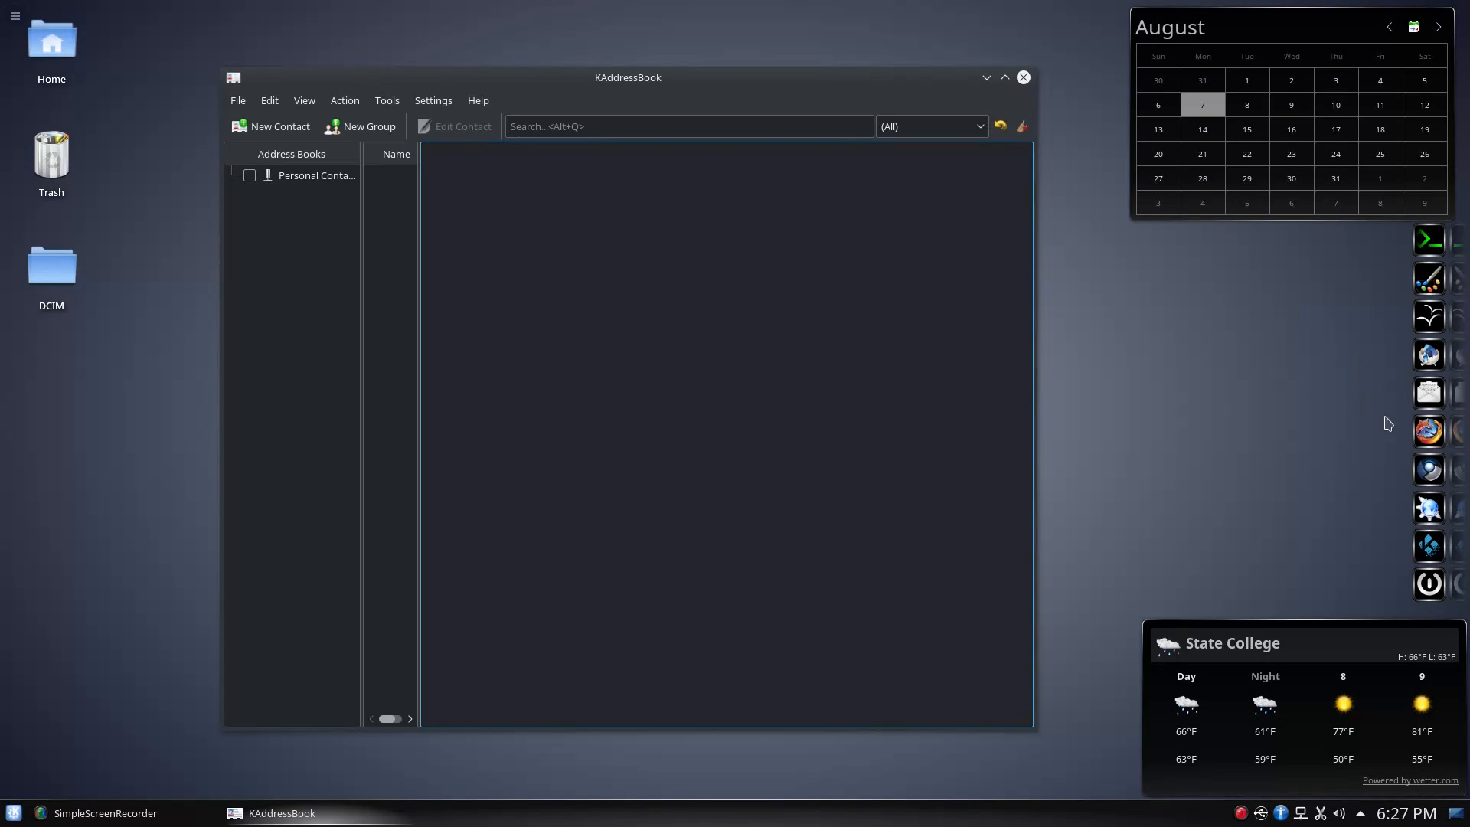
{"action": "left_click", "coordinate": [1427, 391]}
Close the KAddressBook window with its title-bar X button
{"action": "left_click", "coordinate": [1024, 77]}
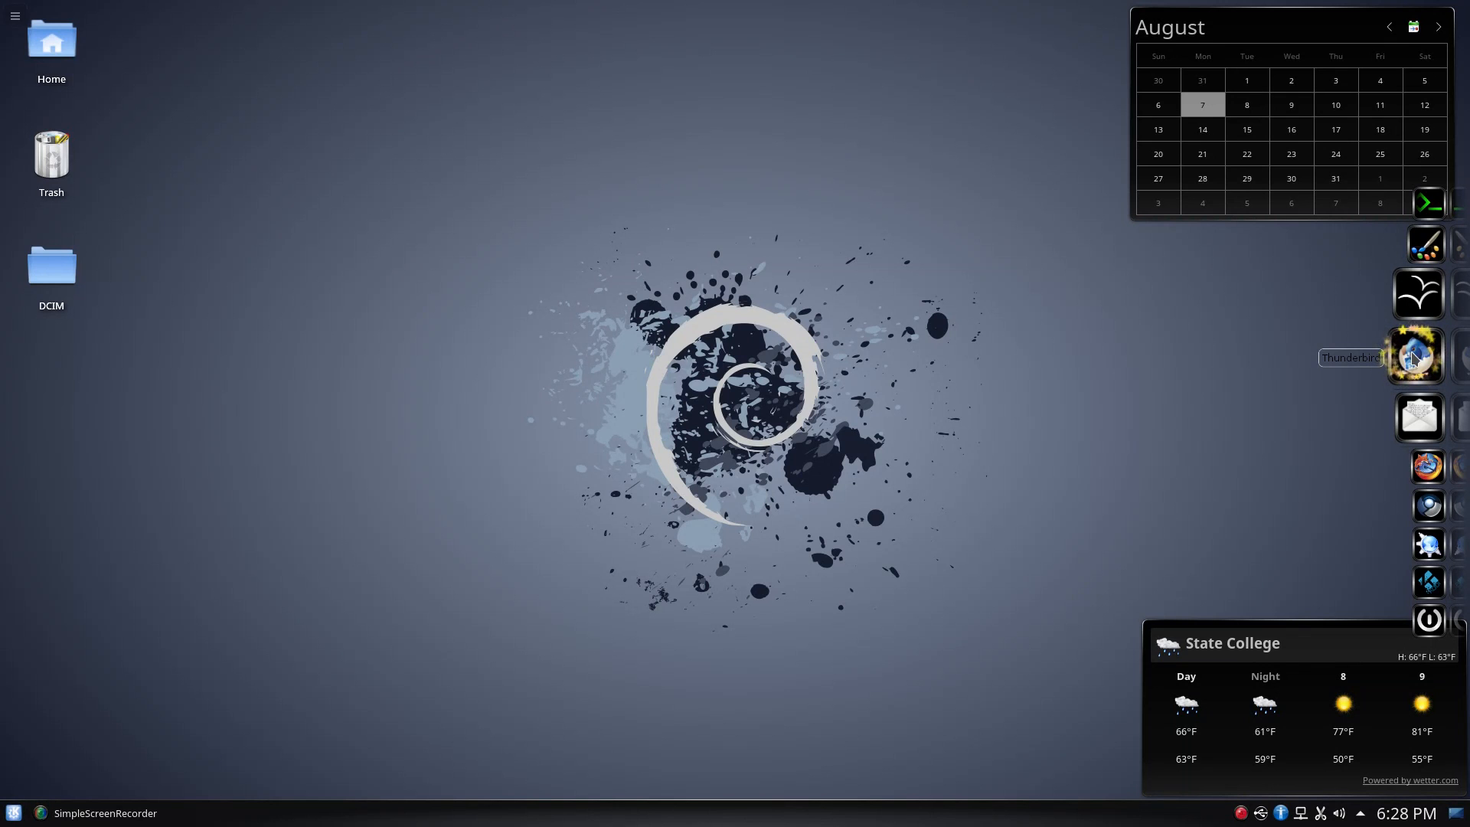
{"action": "left_click", "coordinate": [1412, 353]}
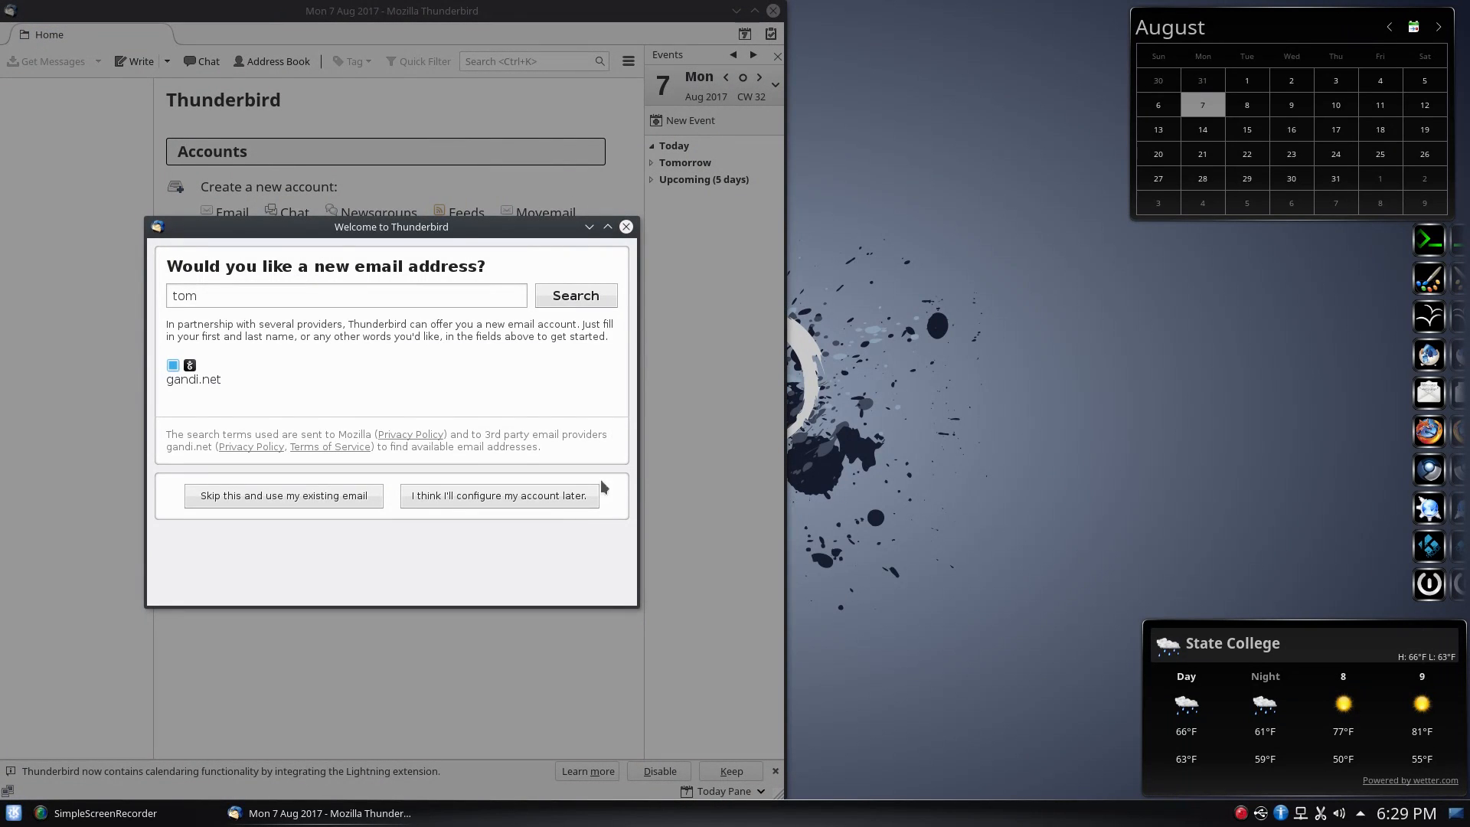
{"action": "left_click", "coordinate": [547, 497]}
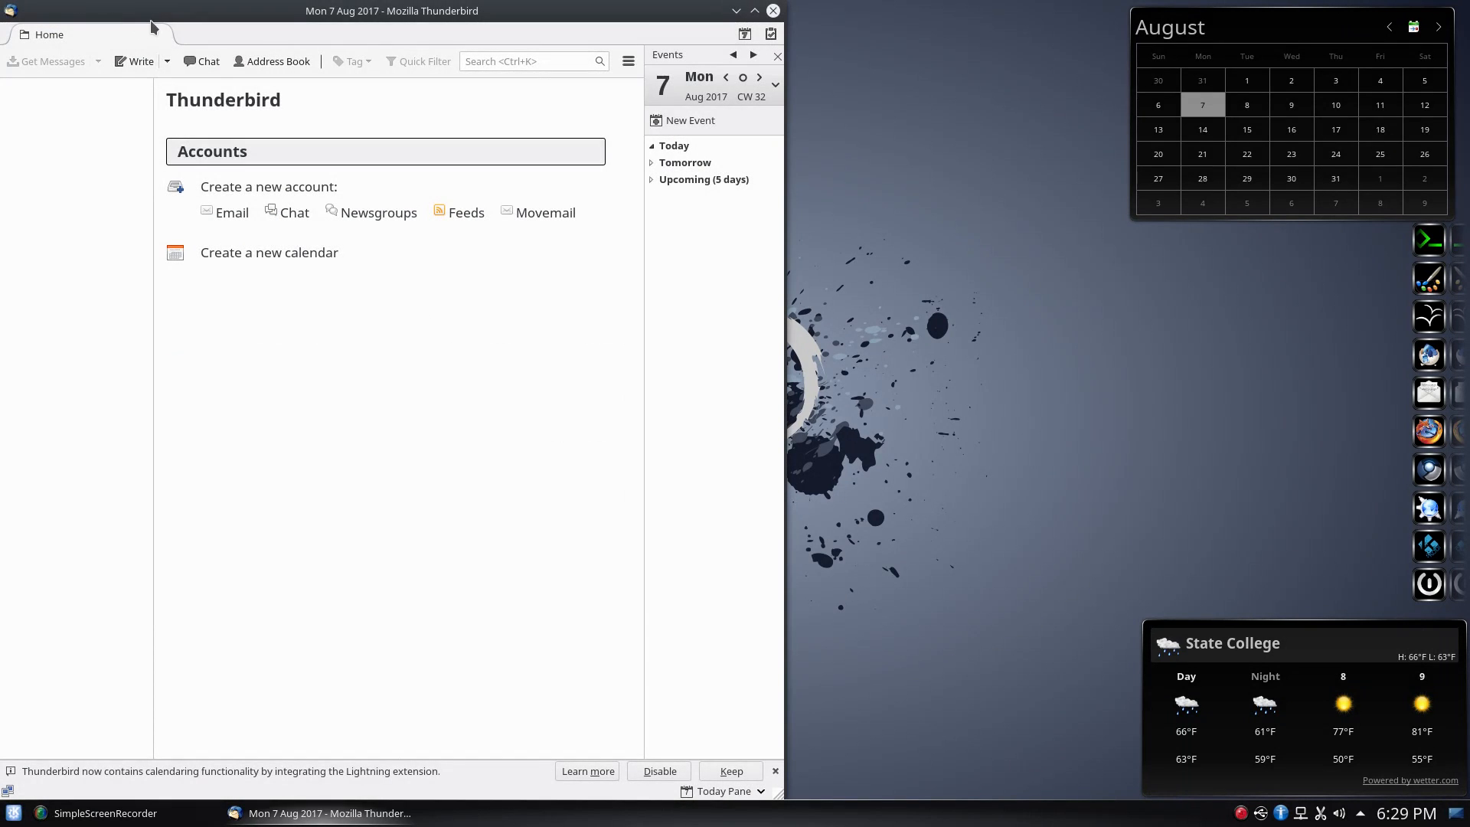
{"action": "left_click_drag", "start_coordinate": [150, 20], "coordinate": [233, 29]}
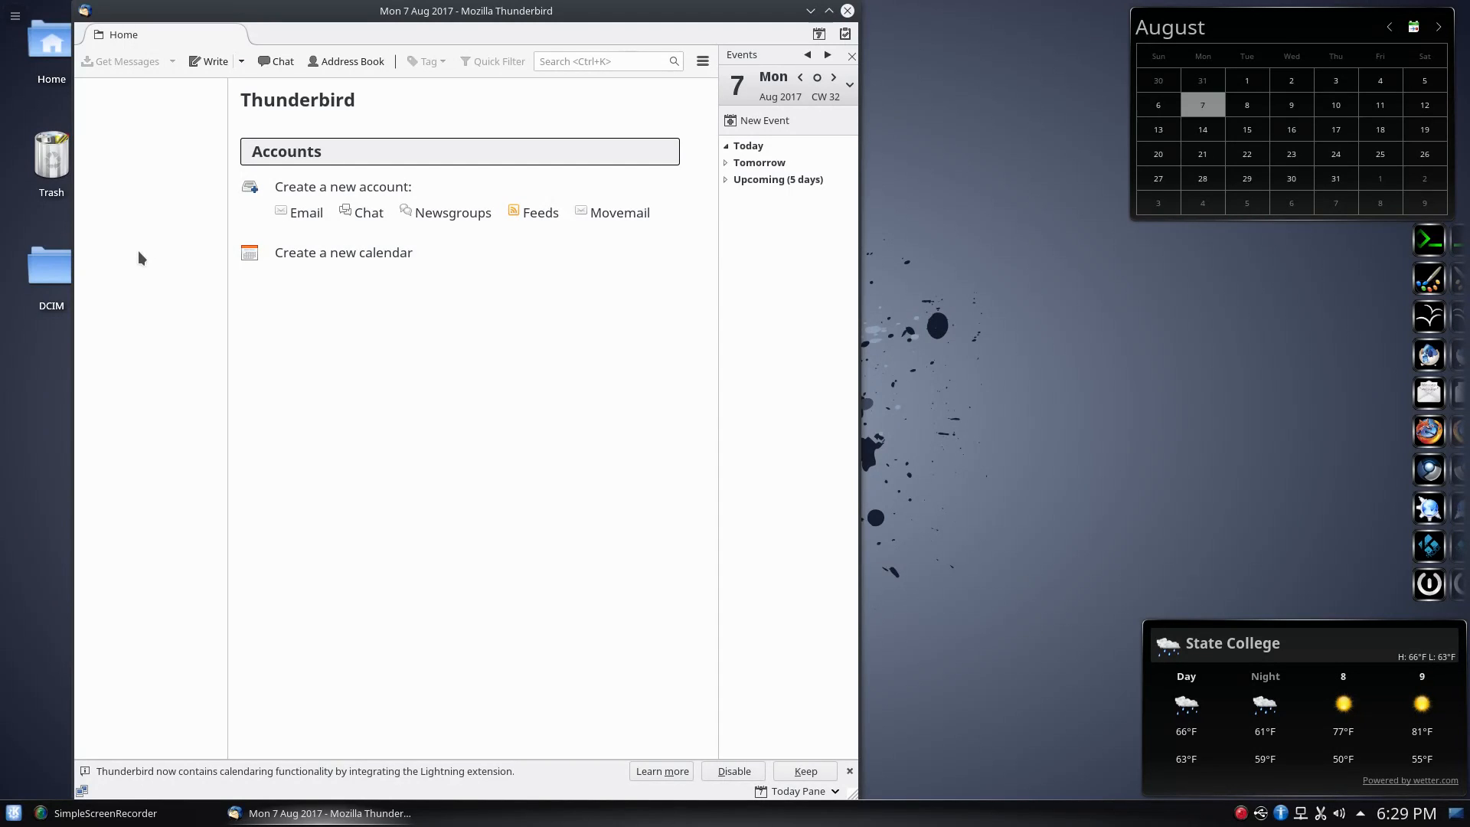
{"action": "left_click", "coordinate": [847, 11]}
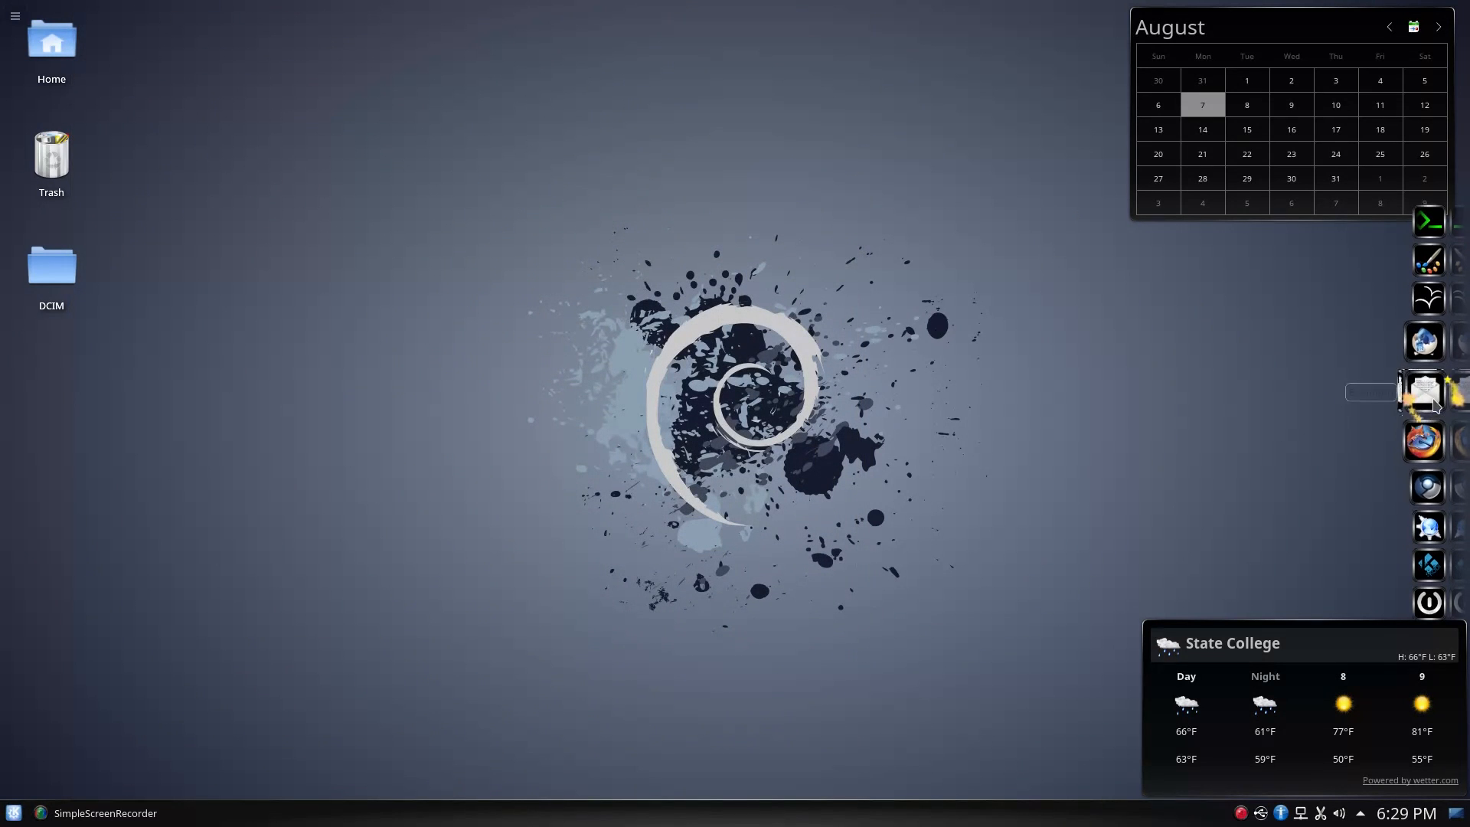
Launch Evolution and get past the setup assistant's welcome and restore-from-backup pages
{"action": "left_click", "coordinate": [1430, 406]}
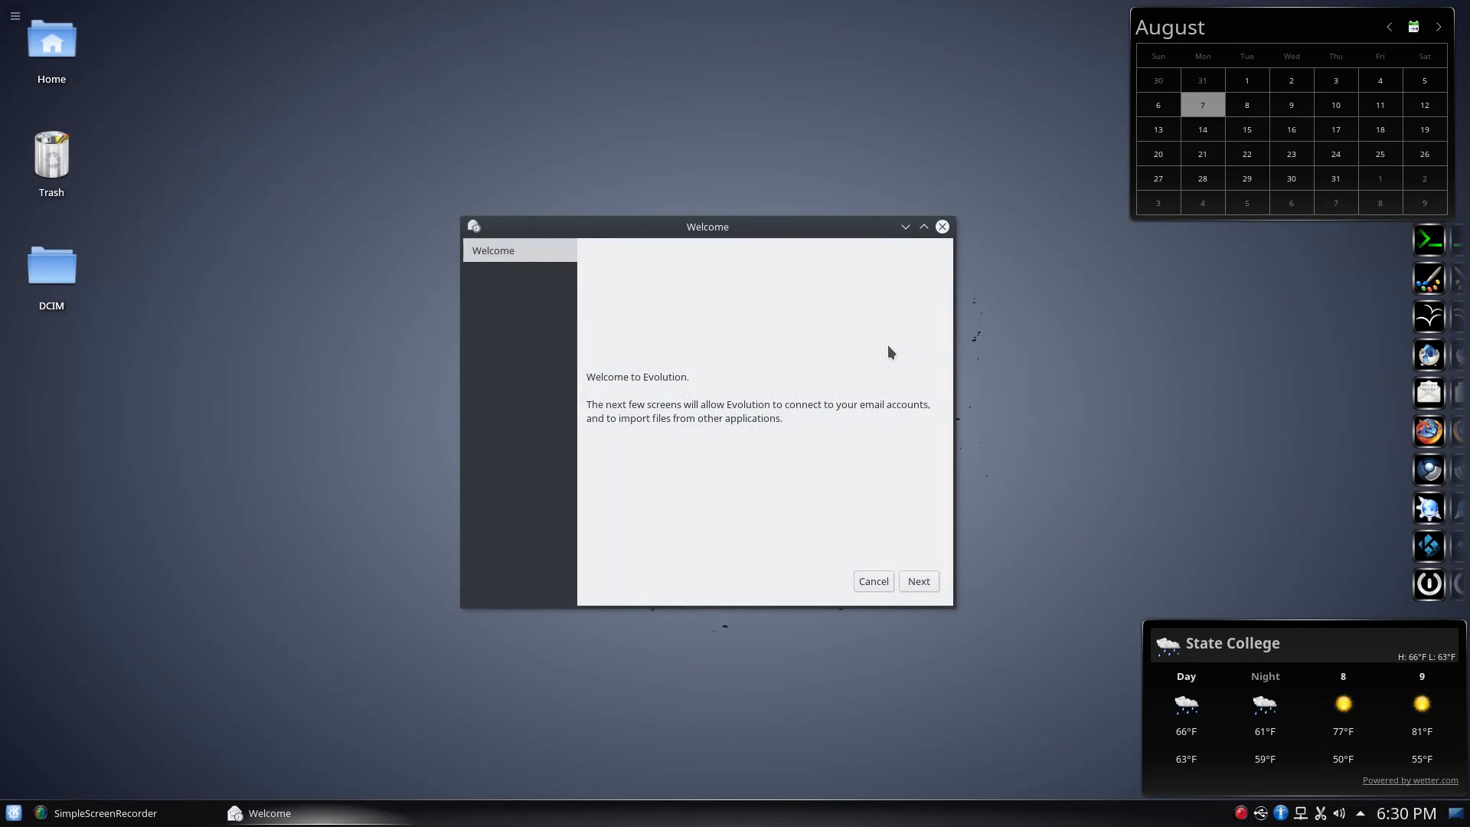
{"action": "left_click", "coordinate": [920, 580]}
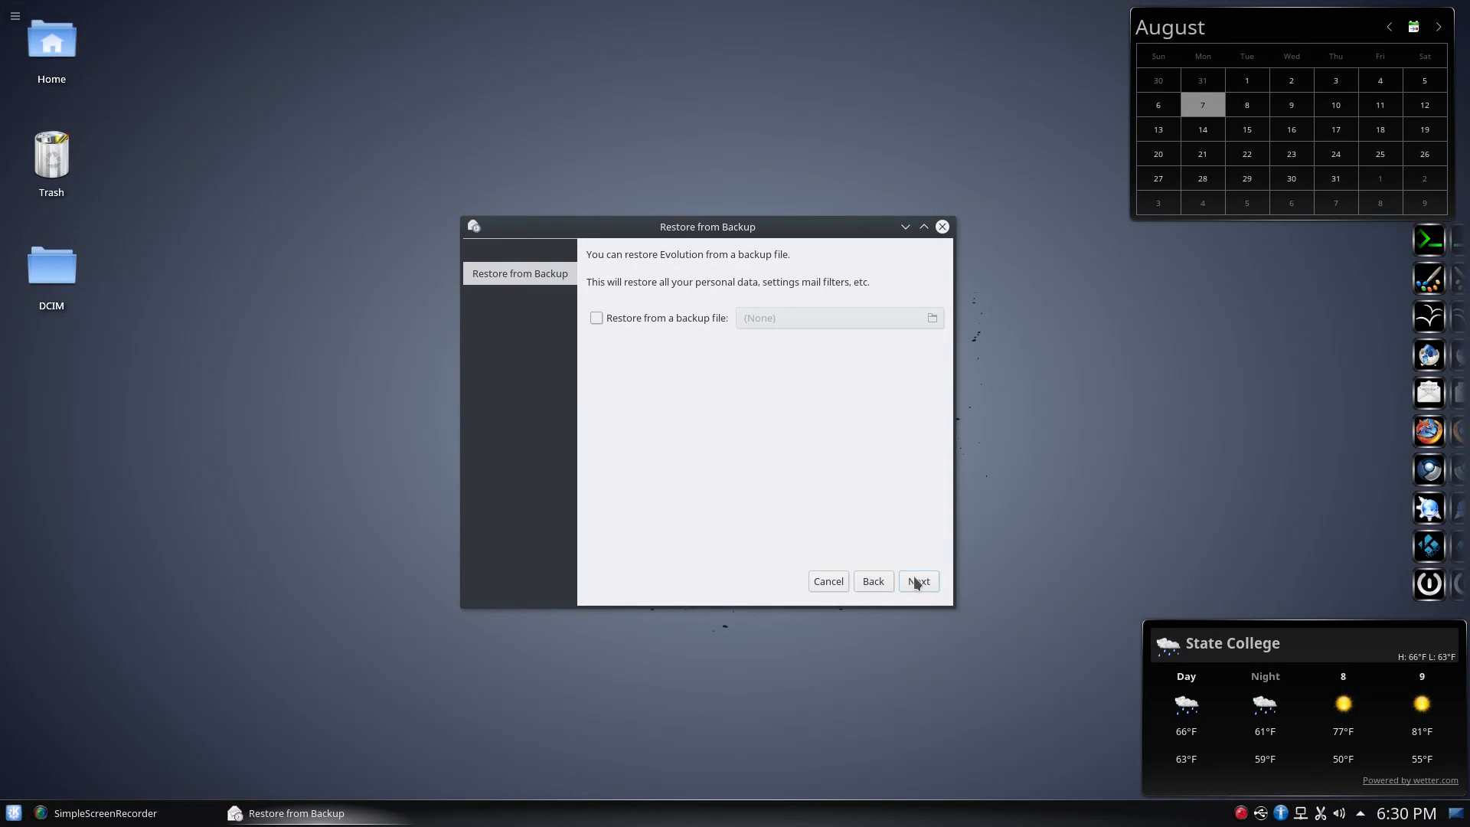
{"action": "left_click", "coordinate": [915, 580]}
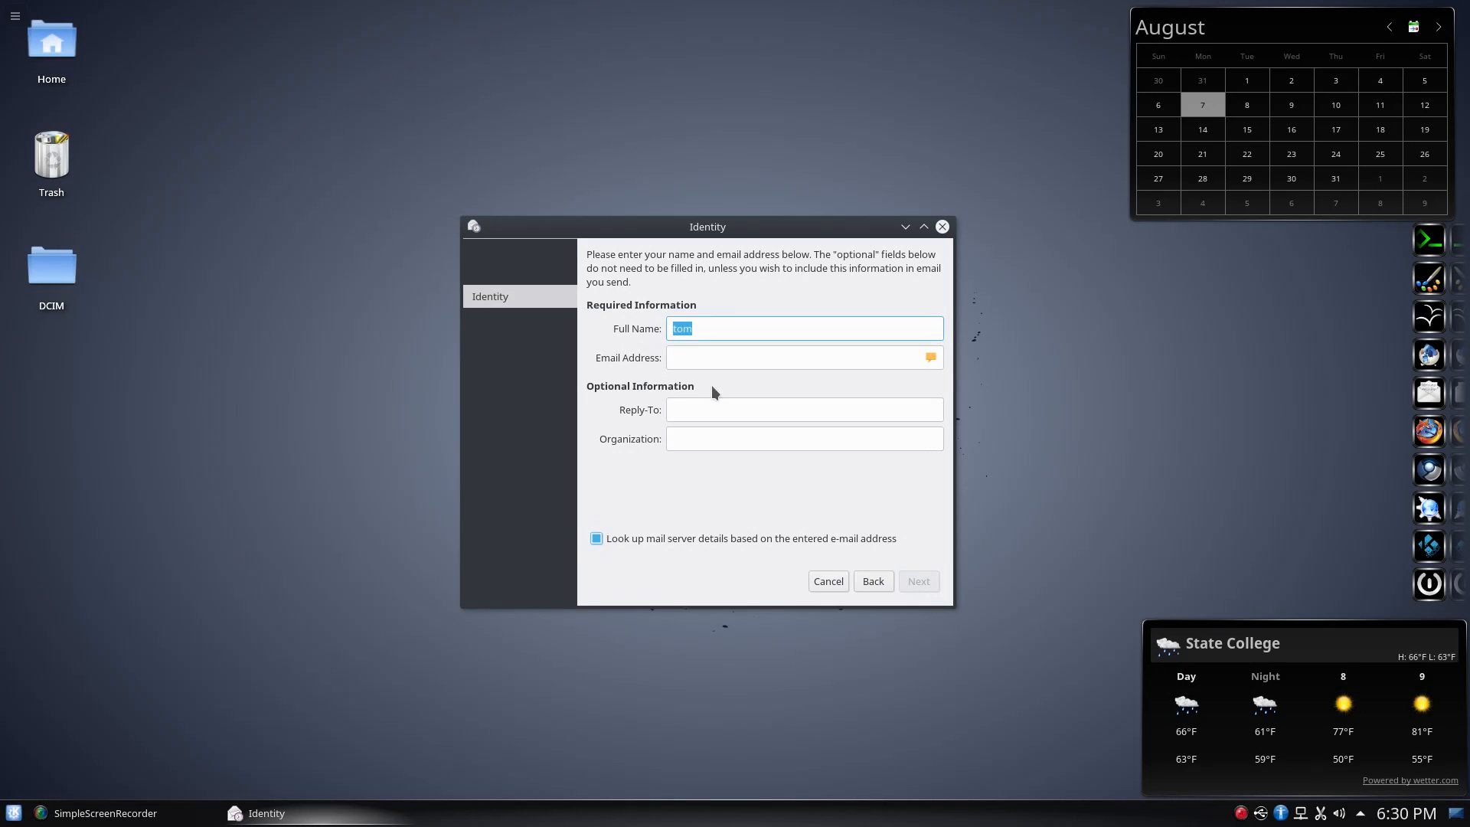
{"action": "left_click", "coordinate": [838, 578]}
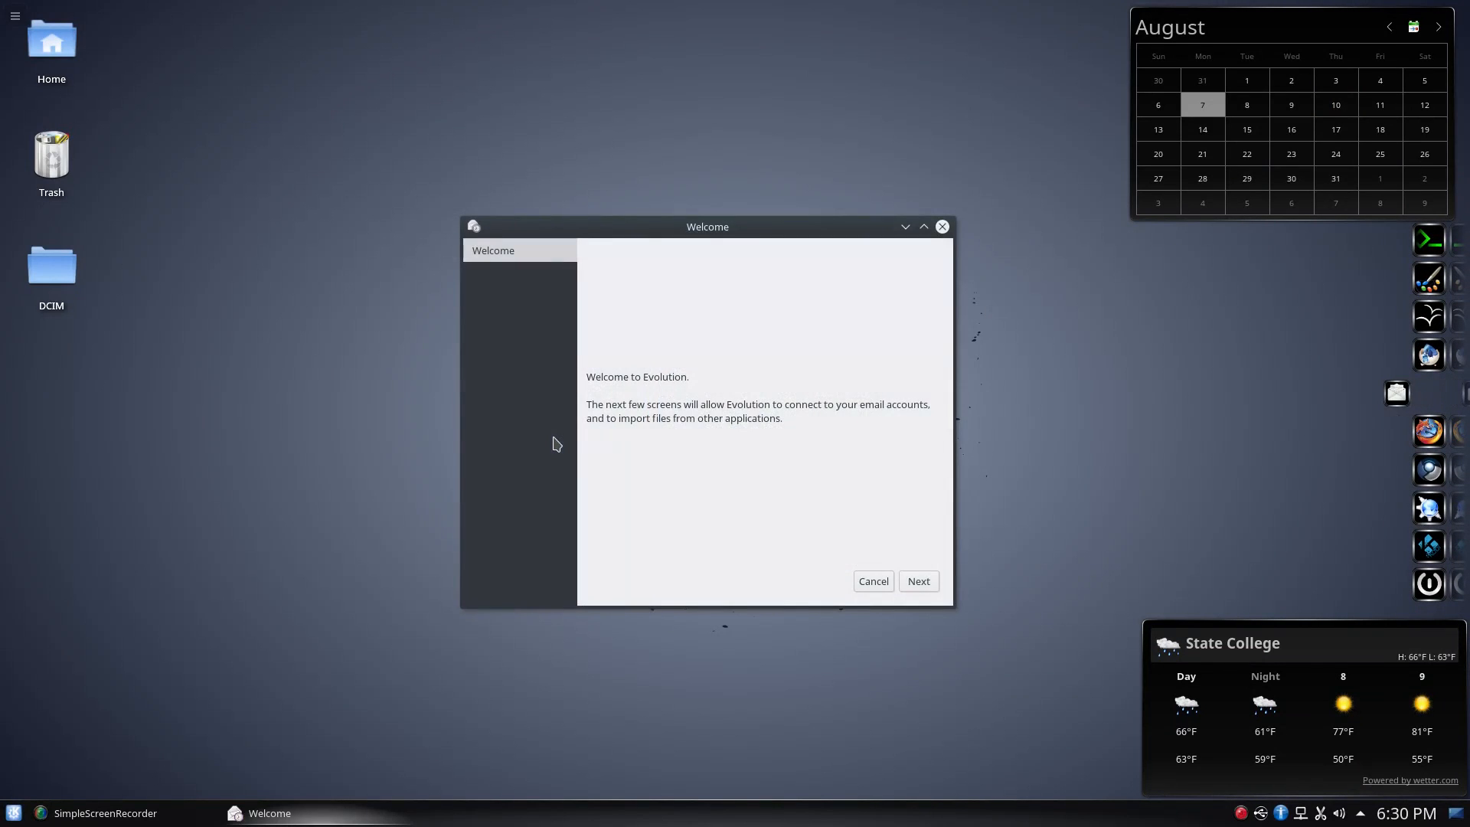
{"action": "left_click", "coordinate": [931, 578]}
{"action": "left_click", "coordinate": [931, 579]}
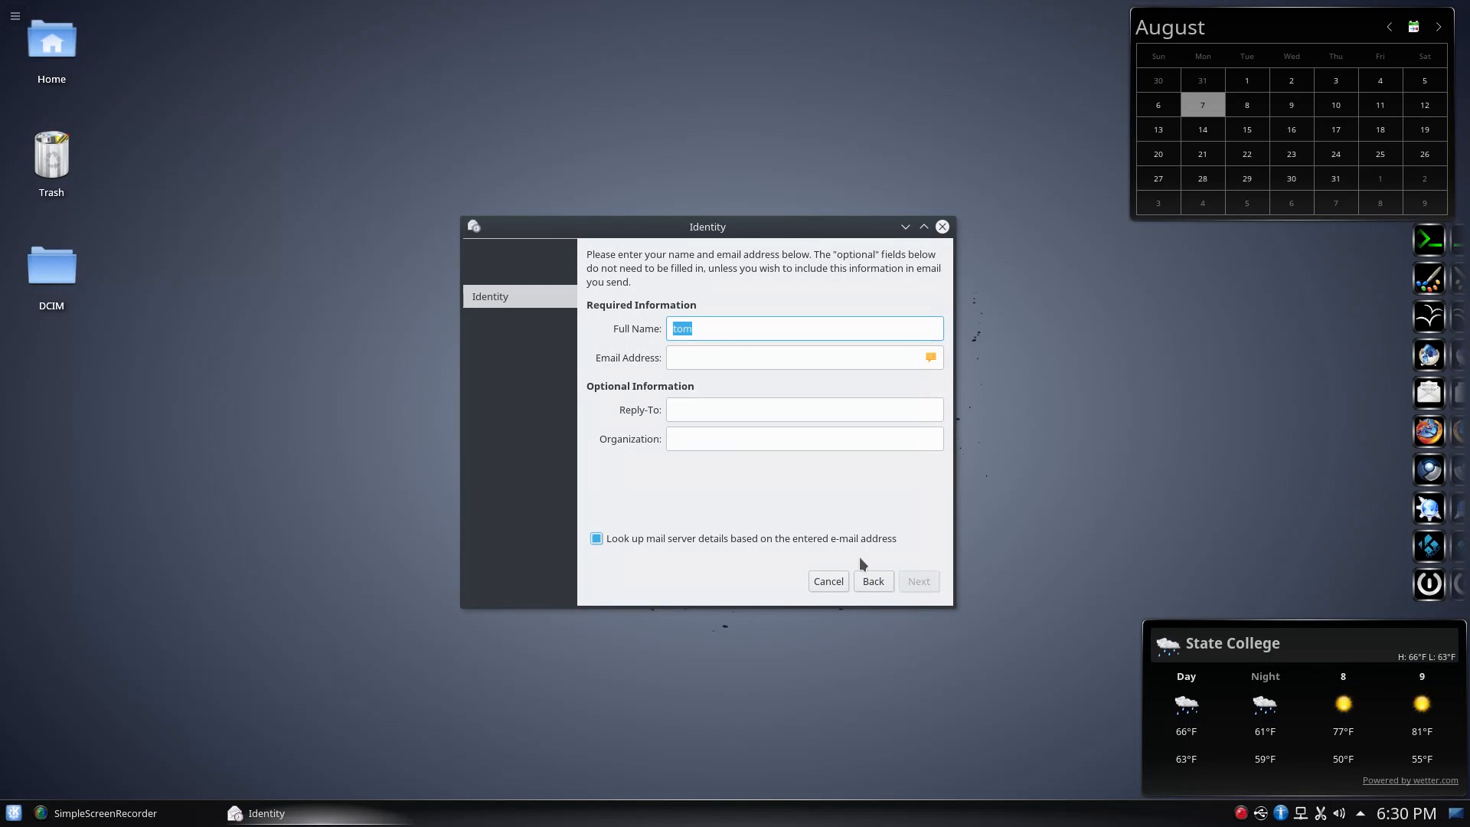
Turn off automatic server lookup and enter the account's e-mail address
{"action": "left_click", "coordinate": [750, 536]}
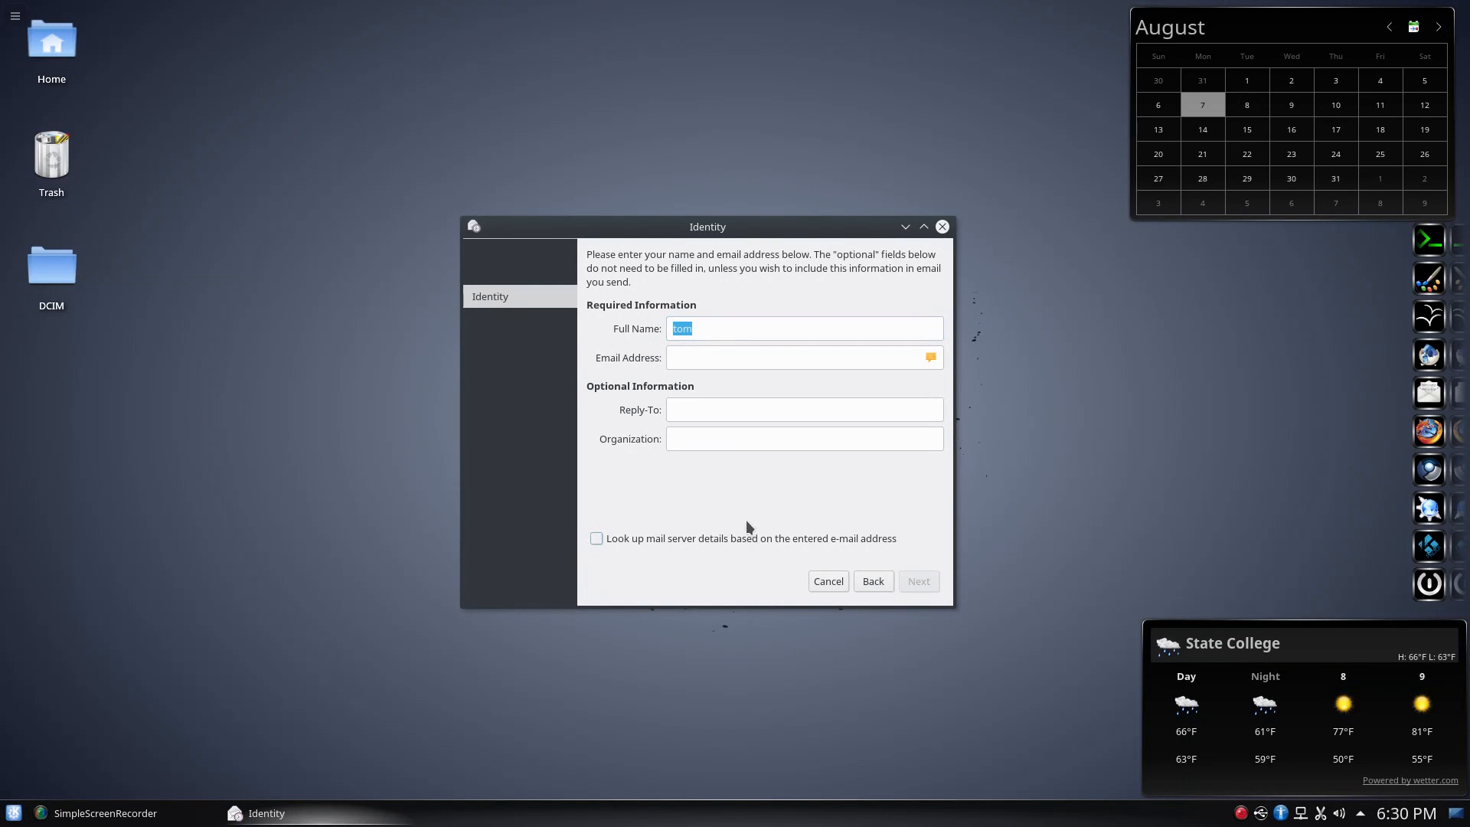
{"action": "left_click", "coordinate": [720, 358]}
{"action": "type", "text": "fa"}
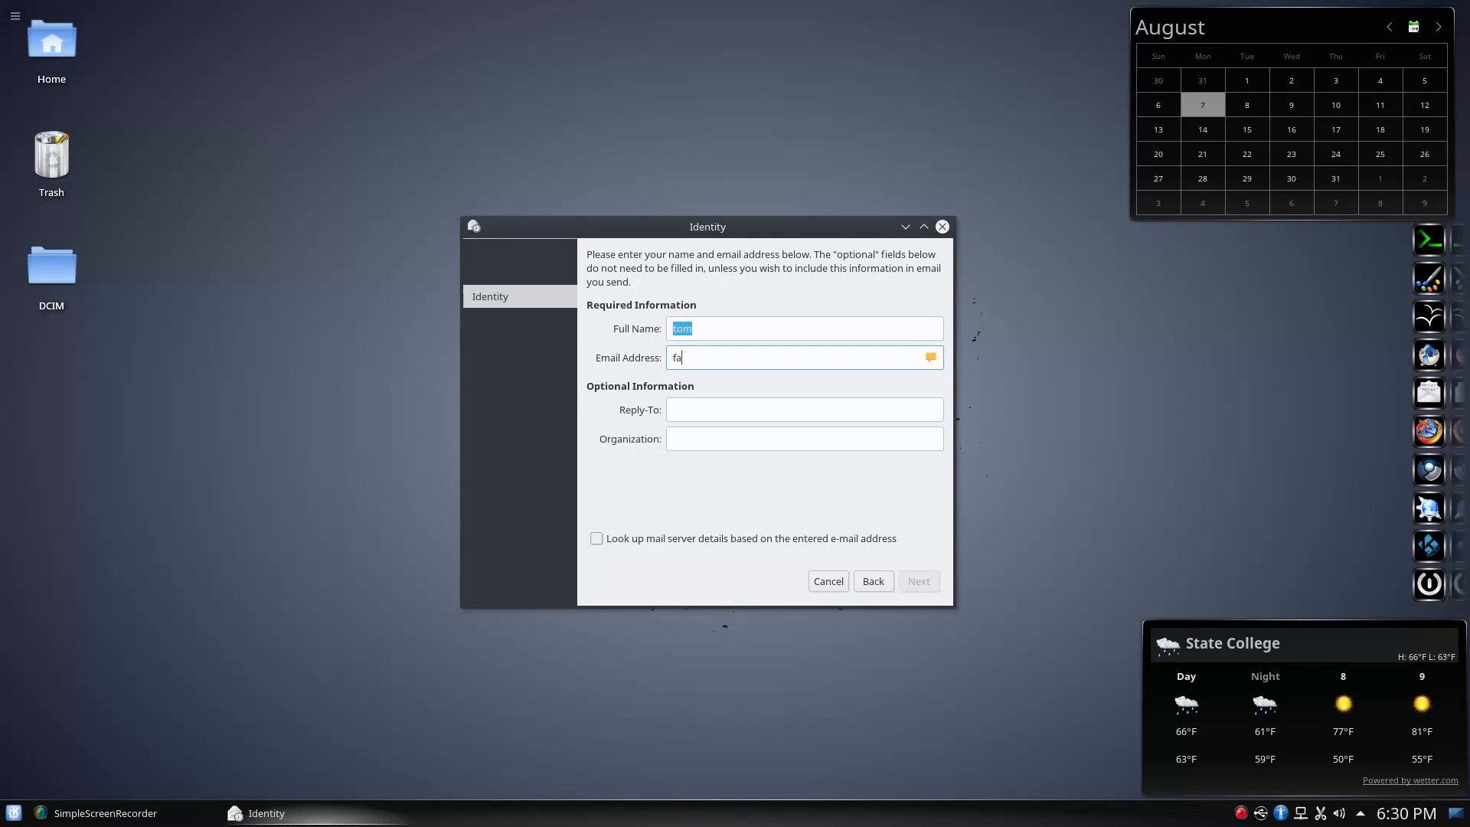
{"action": "type", "text": "ke@email.com"}
{"action": "left_click", "coordinate": [915, 582]}
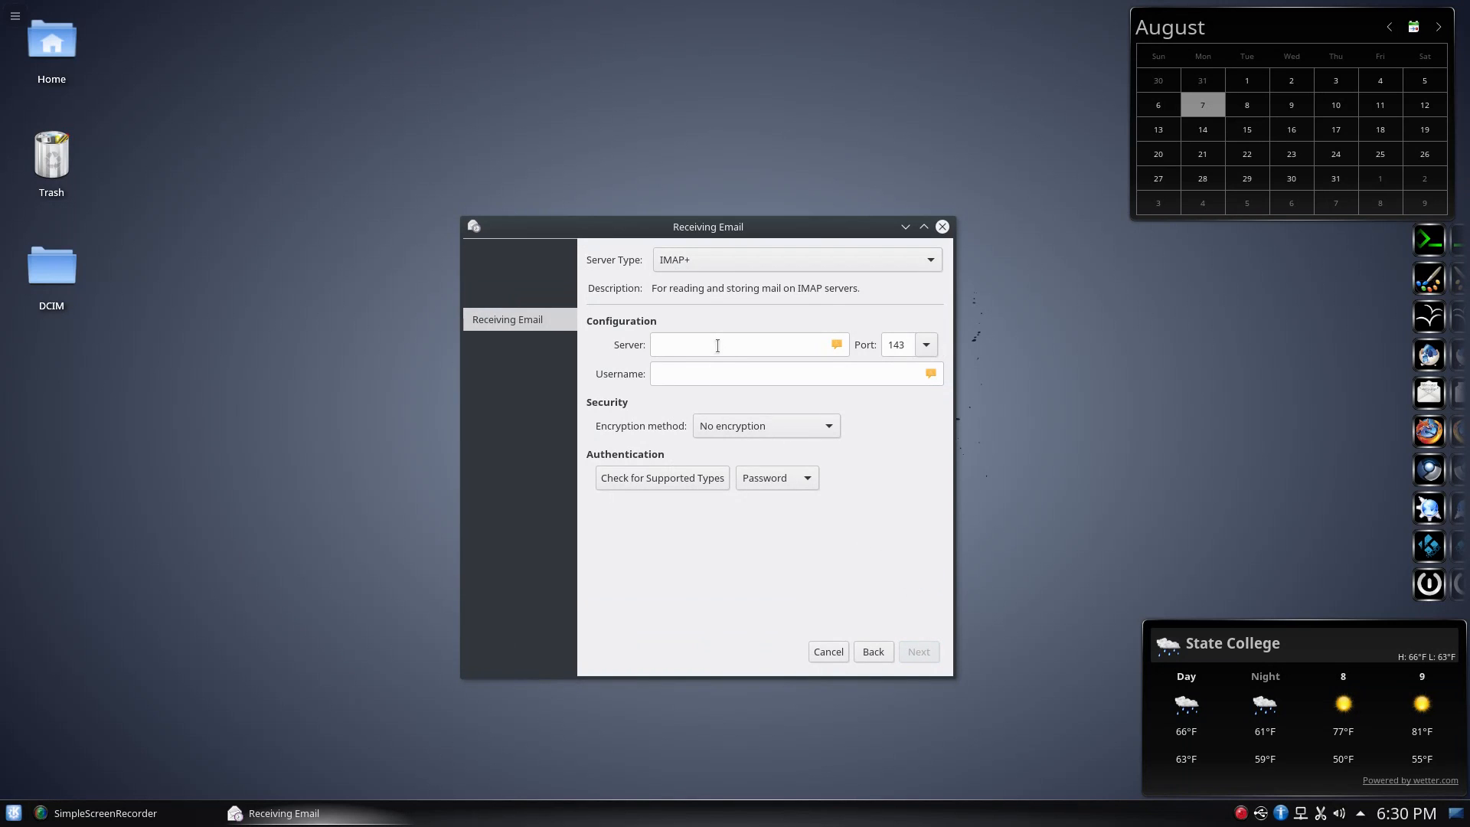
Set the receiving server type to None and keep SMTP as the sending server type
{"action": "left_click", "coordinate": [766, 259]}
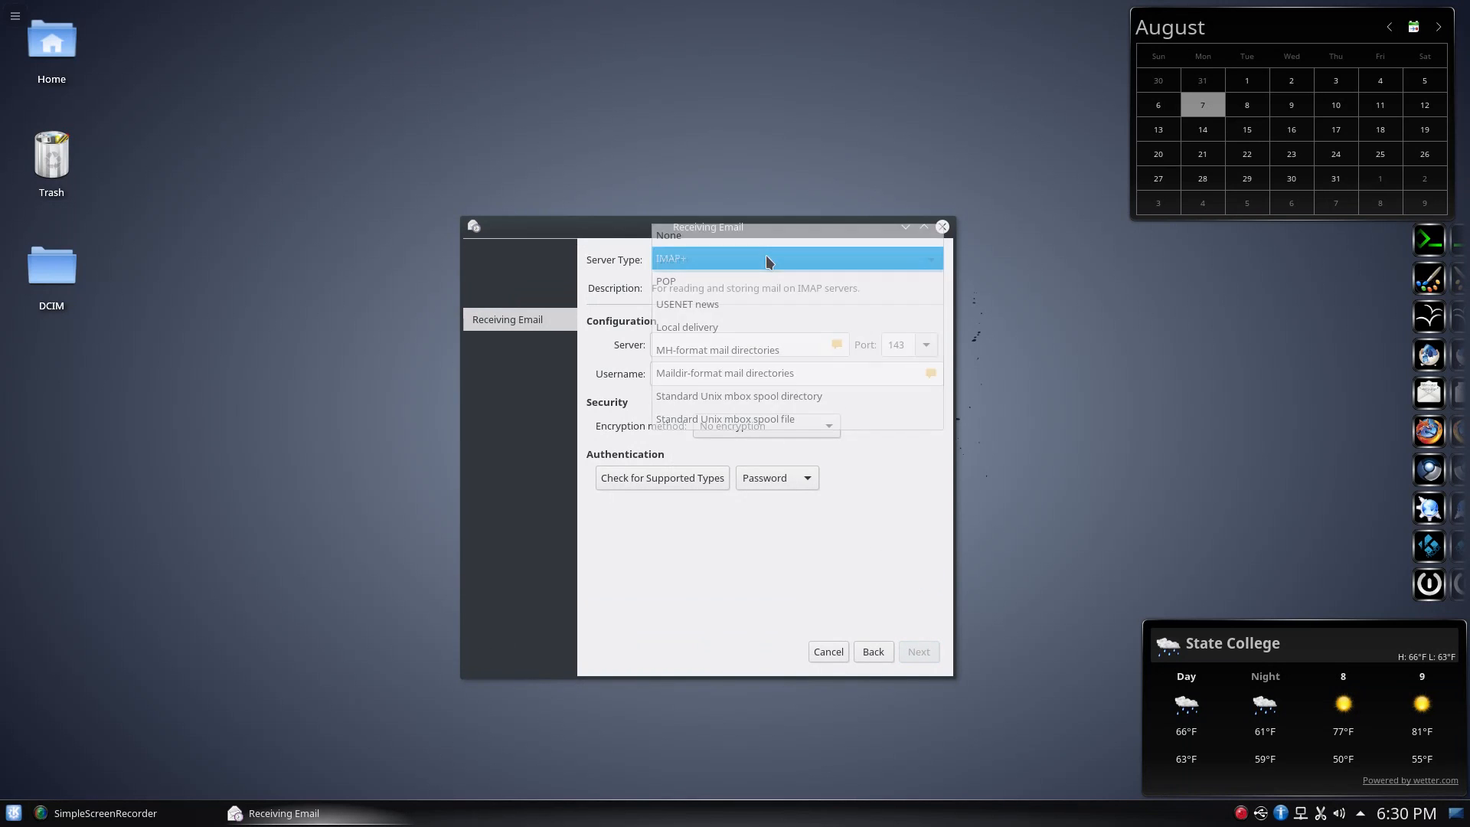
{"action": "left_click", "coordinate": [759, 241]}
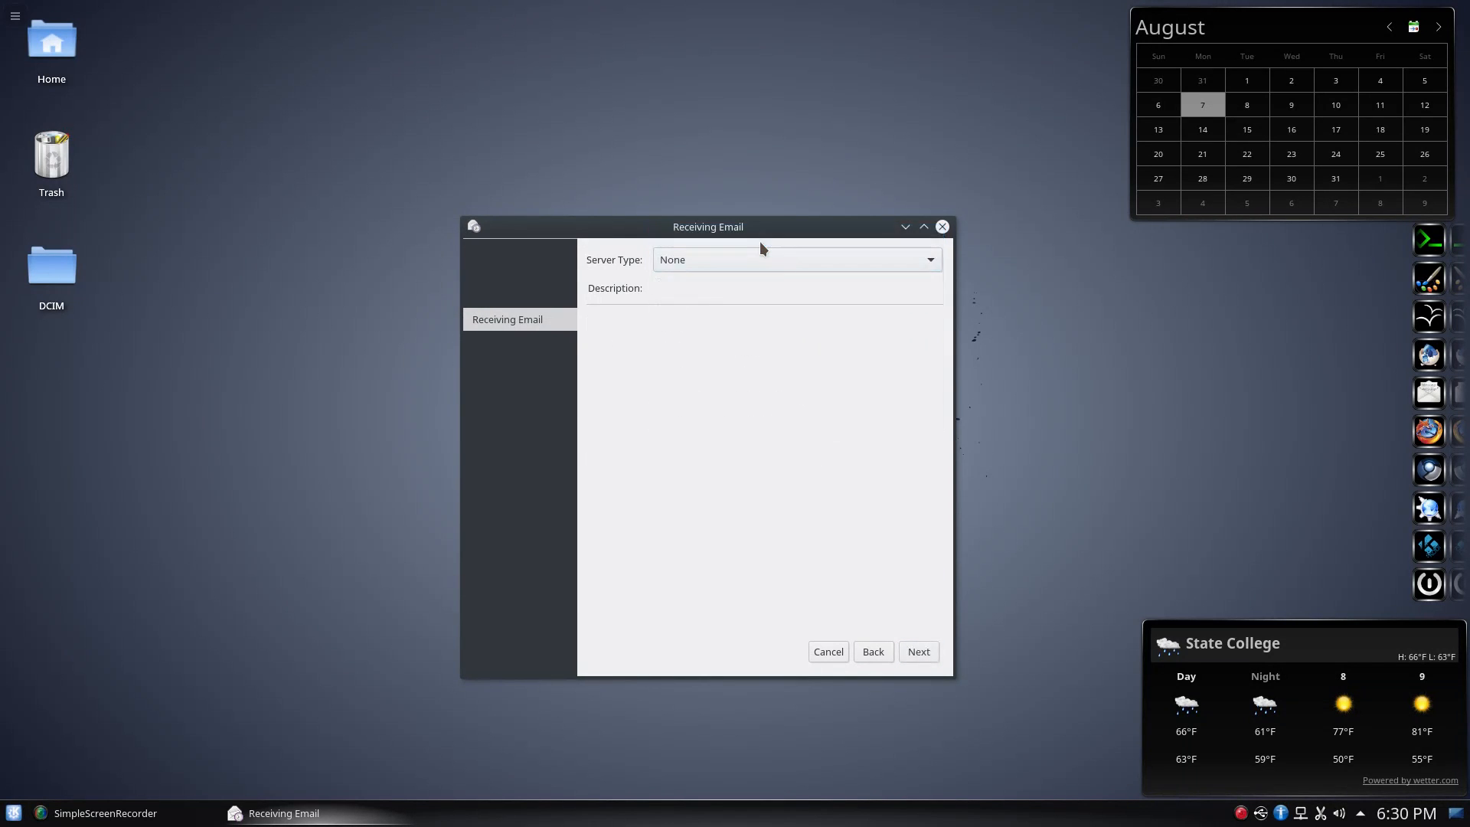
{"action": "left_click", "coordinate": [916, 651]}
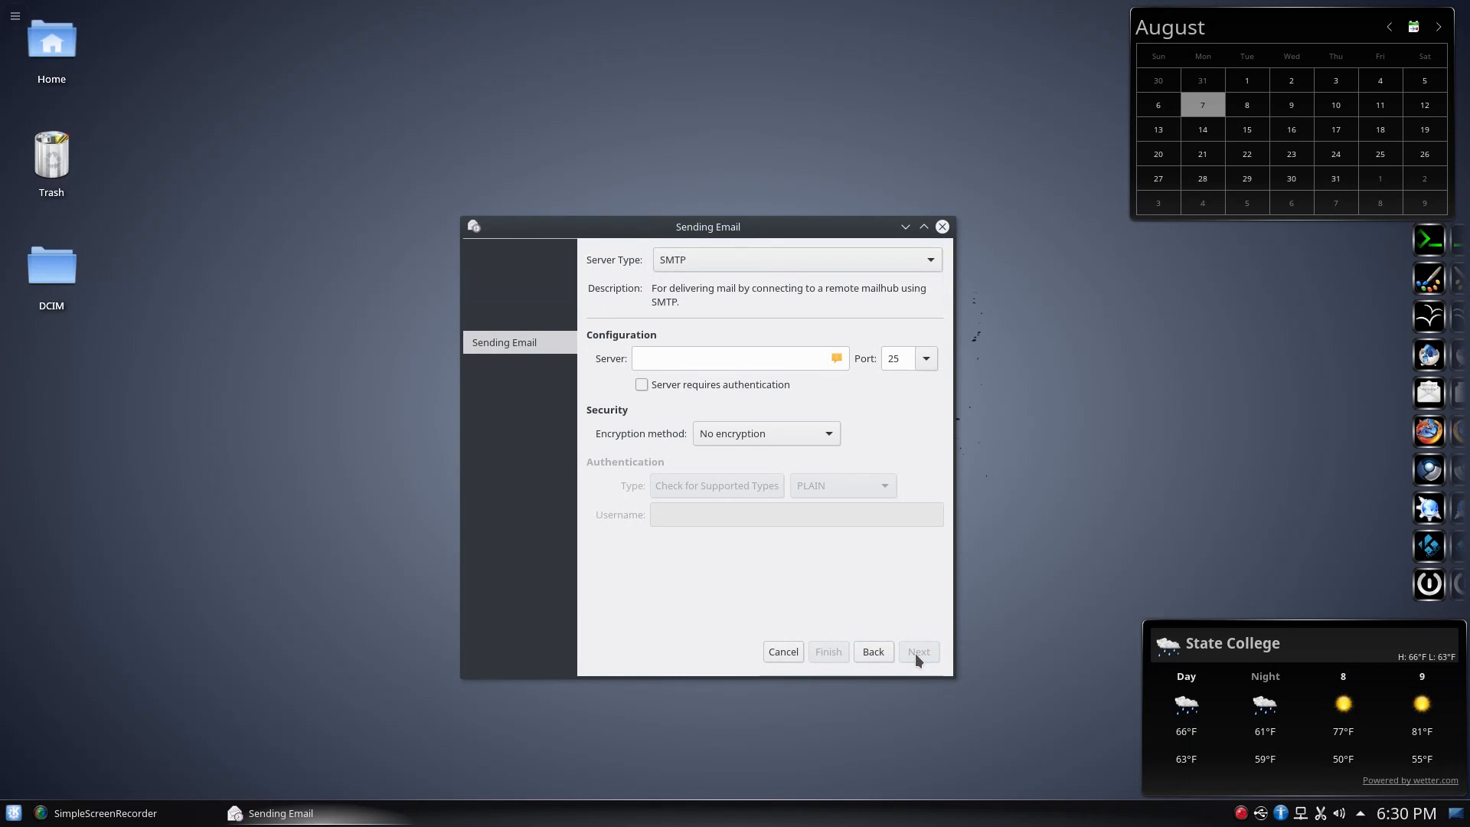
{"action": "left_click", "coordinate": [850, 257]}
{"action": "left_click", "coordinate": [842, 261]}
Enter 'server' as the SMTP server and apply the finished account setup
{"action": "left_click", "coordinate": [720, 355]}
{"action": "type", "text": "server"}
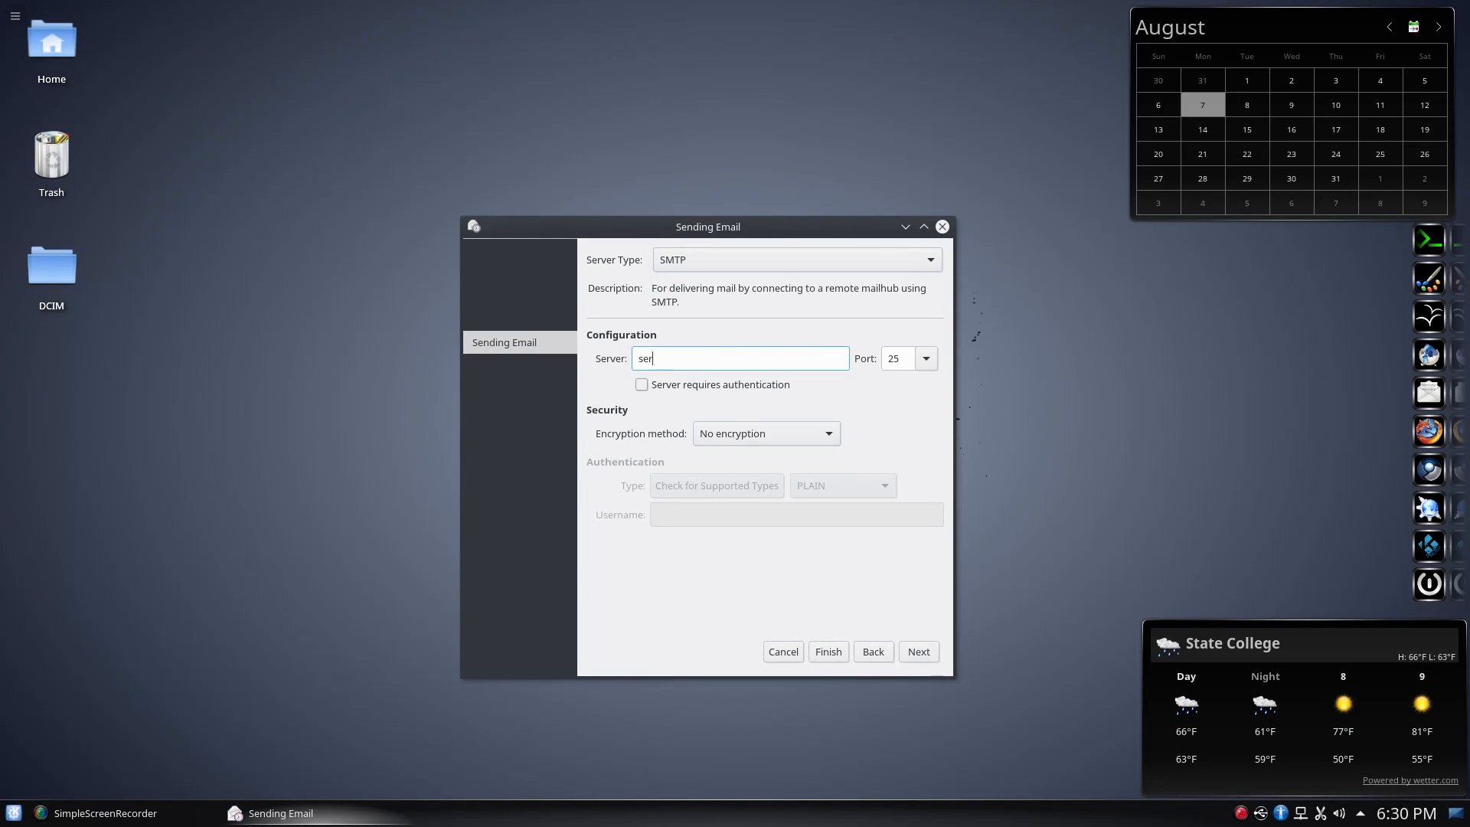
{"action": "left_click", "coordinate": [907, 653]}
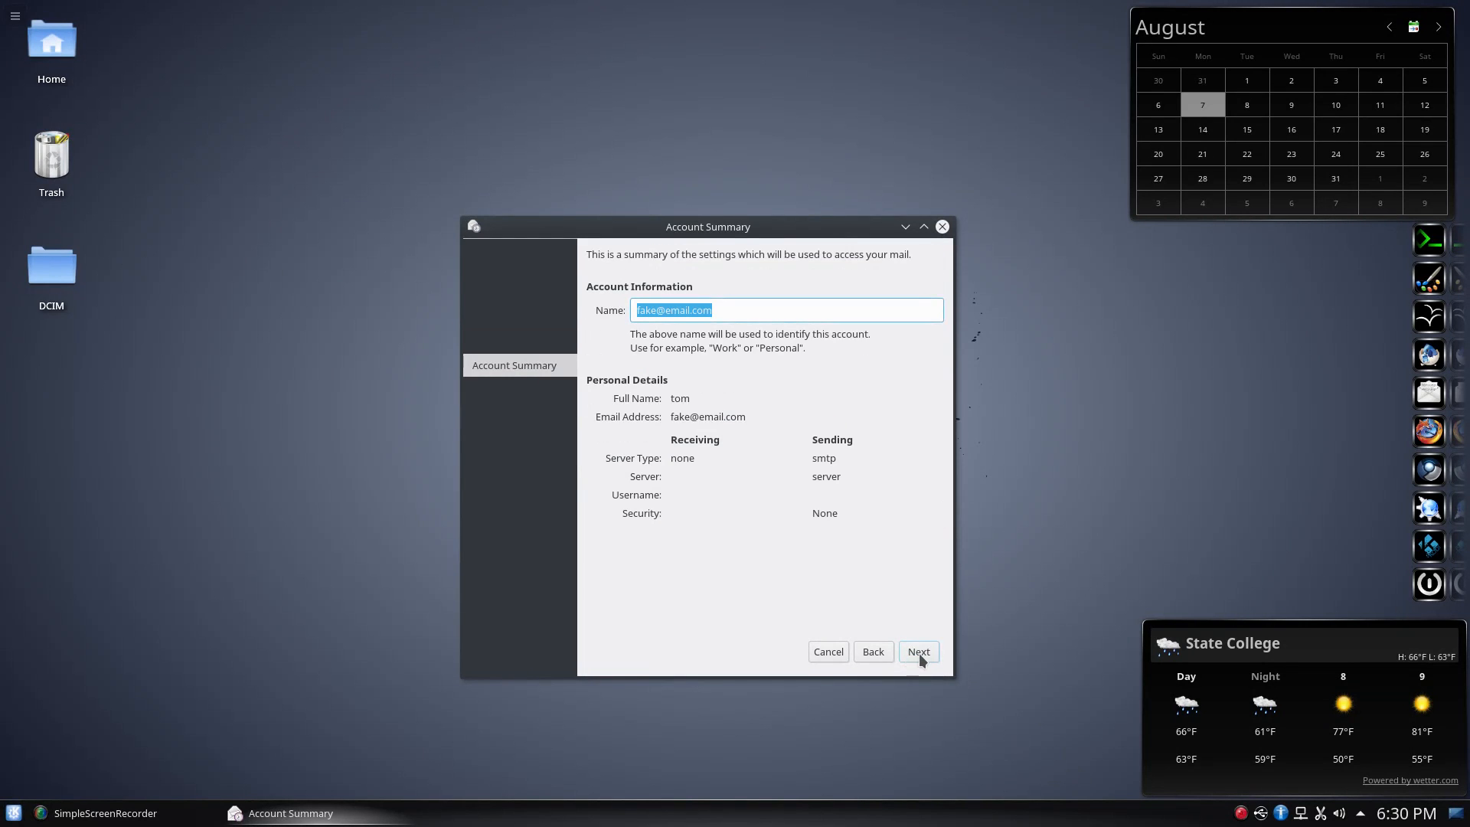
{"action": "left_click", "coordinate": [912, 652]}
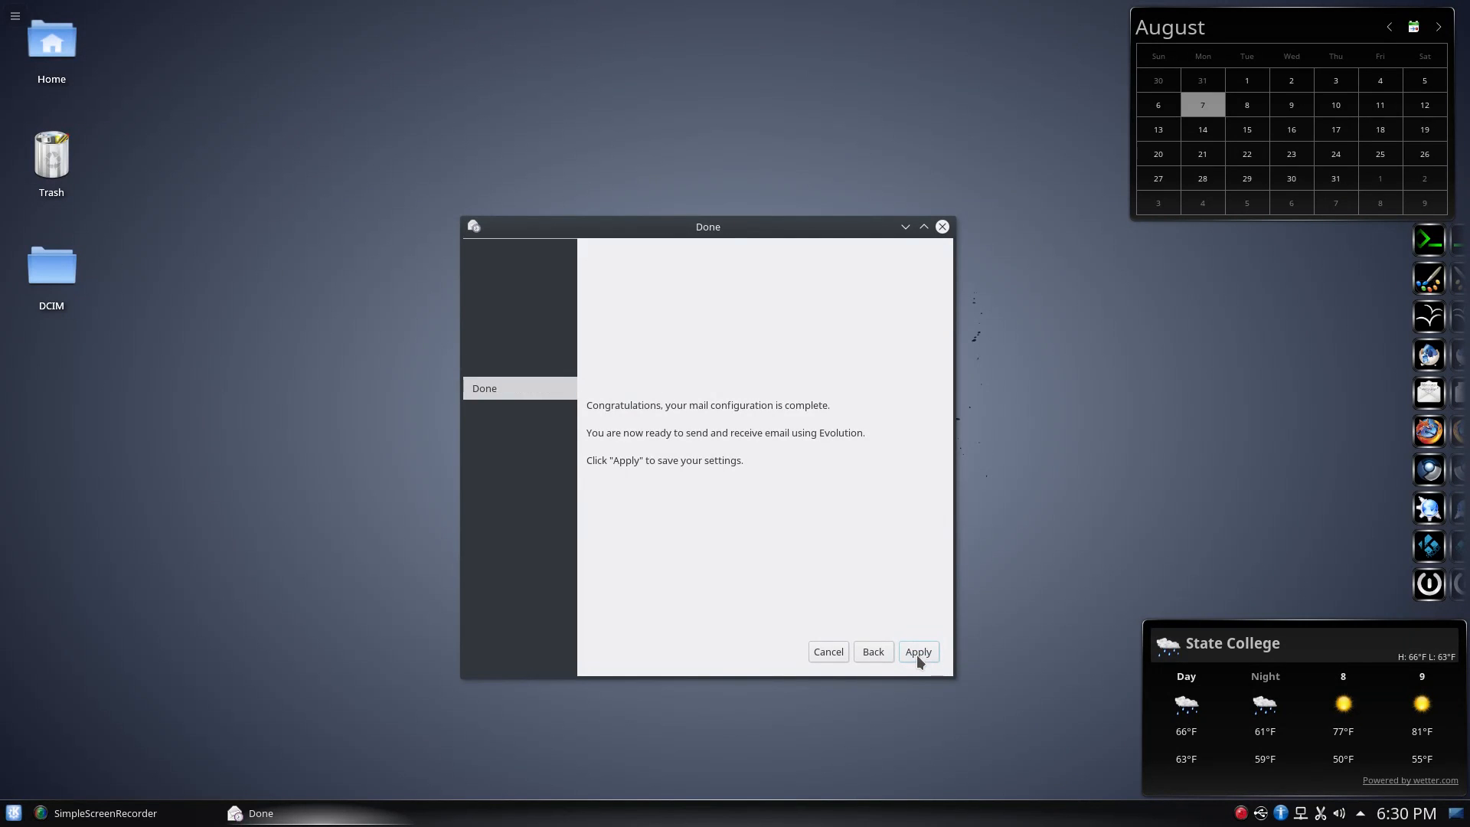
{"action": "left_click", "coordinate": [916, 655]}
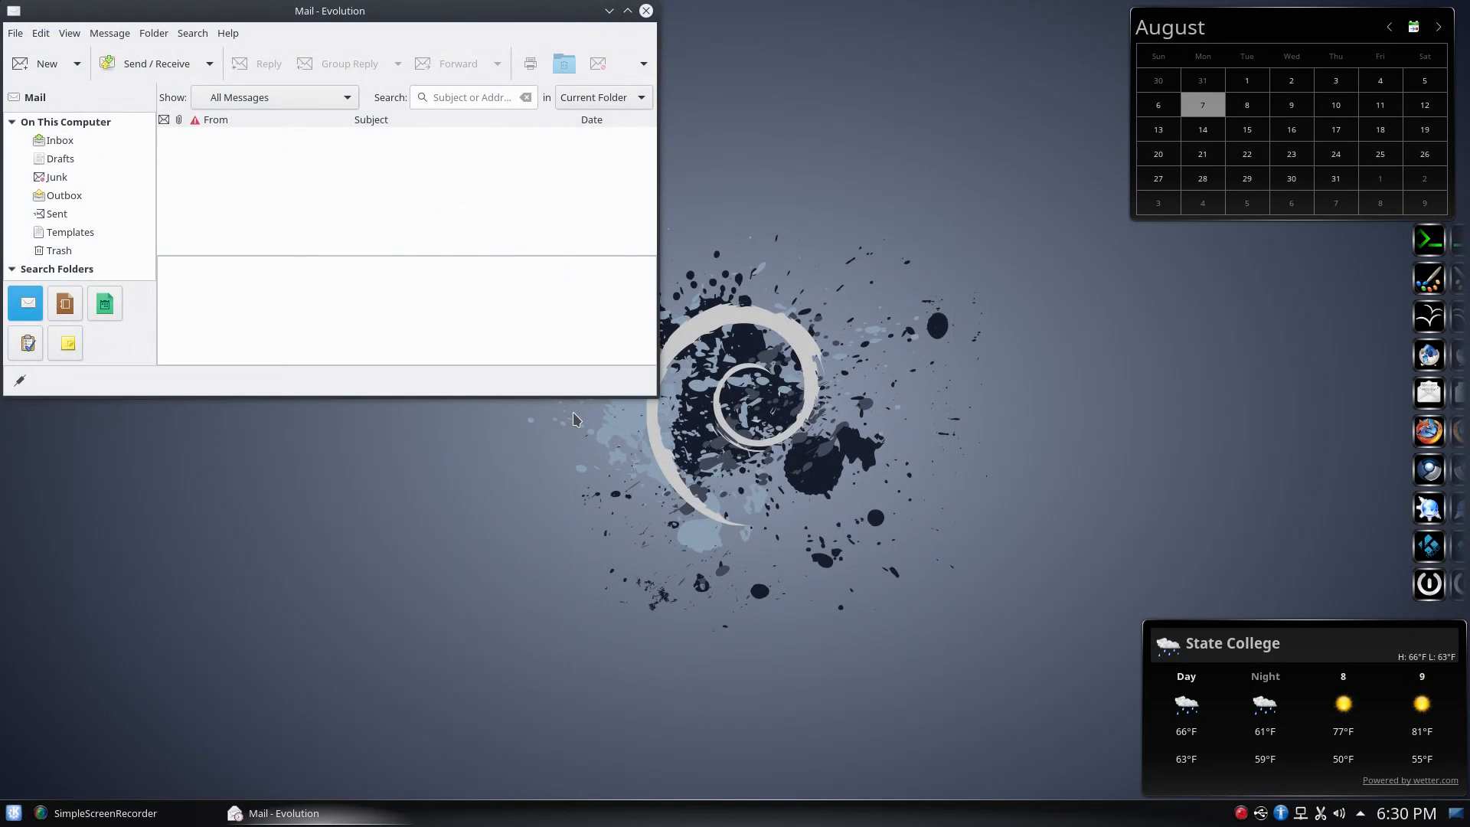
Maximize the Evolution mail window and create a 'new folder' subfolder inside Inbox
{"action": "left_click", "coordinate": [628, 11]}
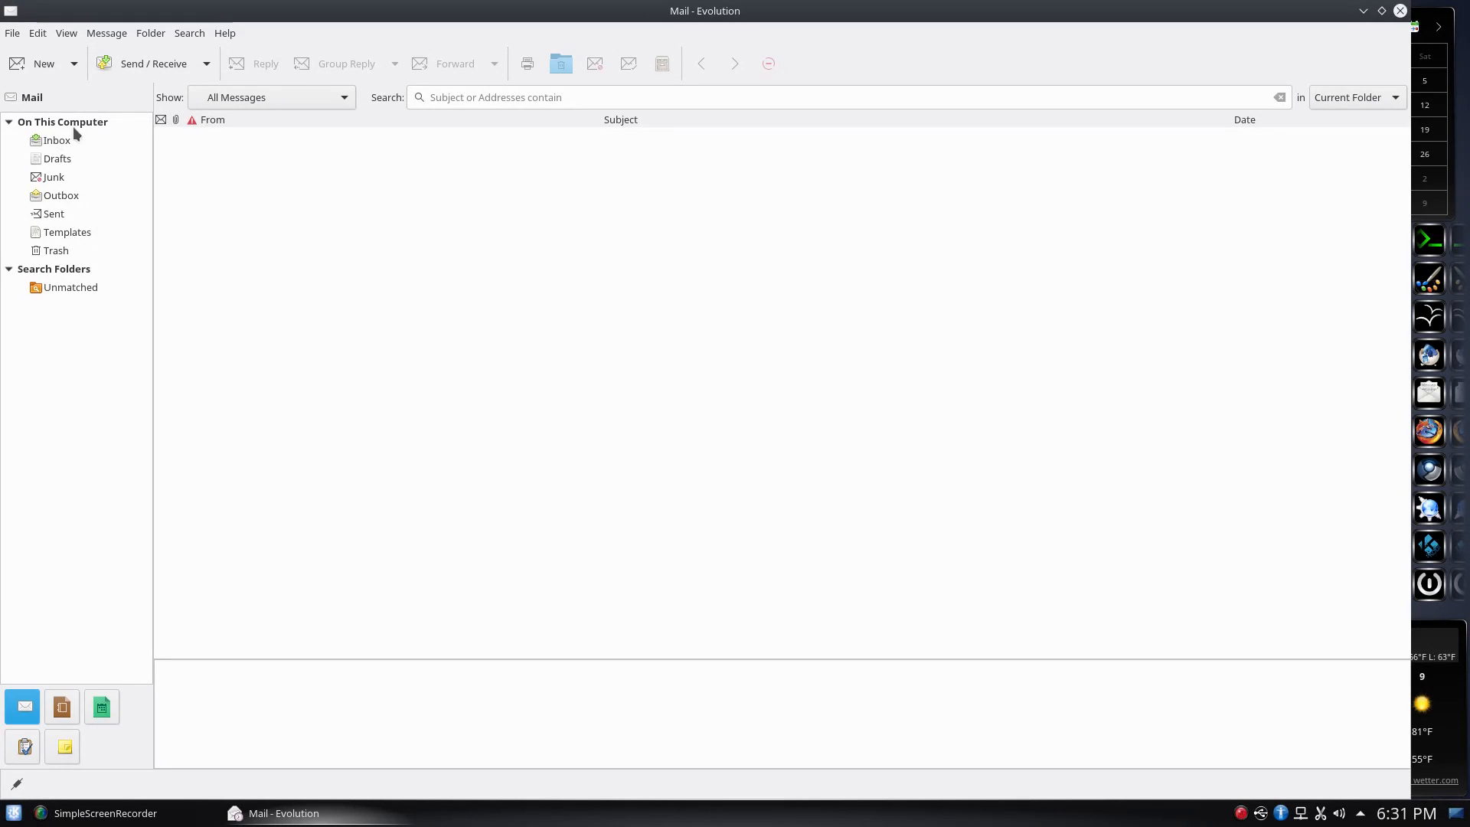
{"action": "right_click", "coordinate": [55, 135]}
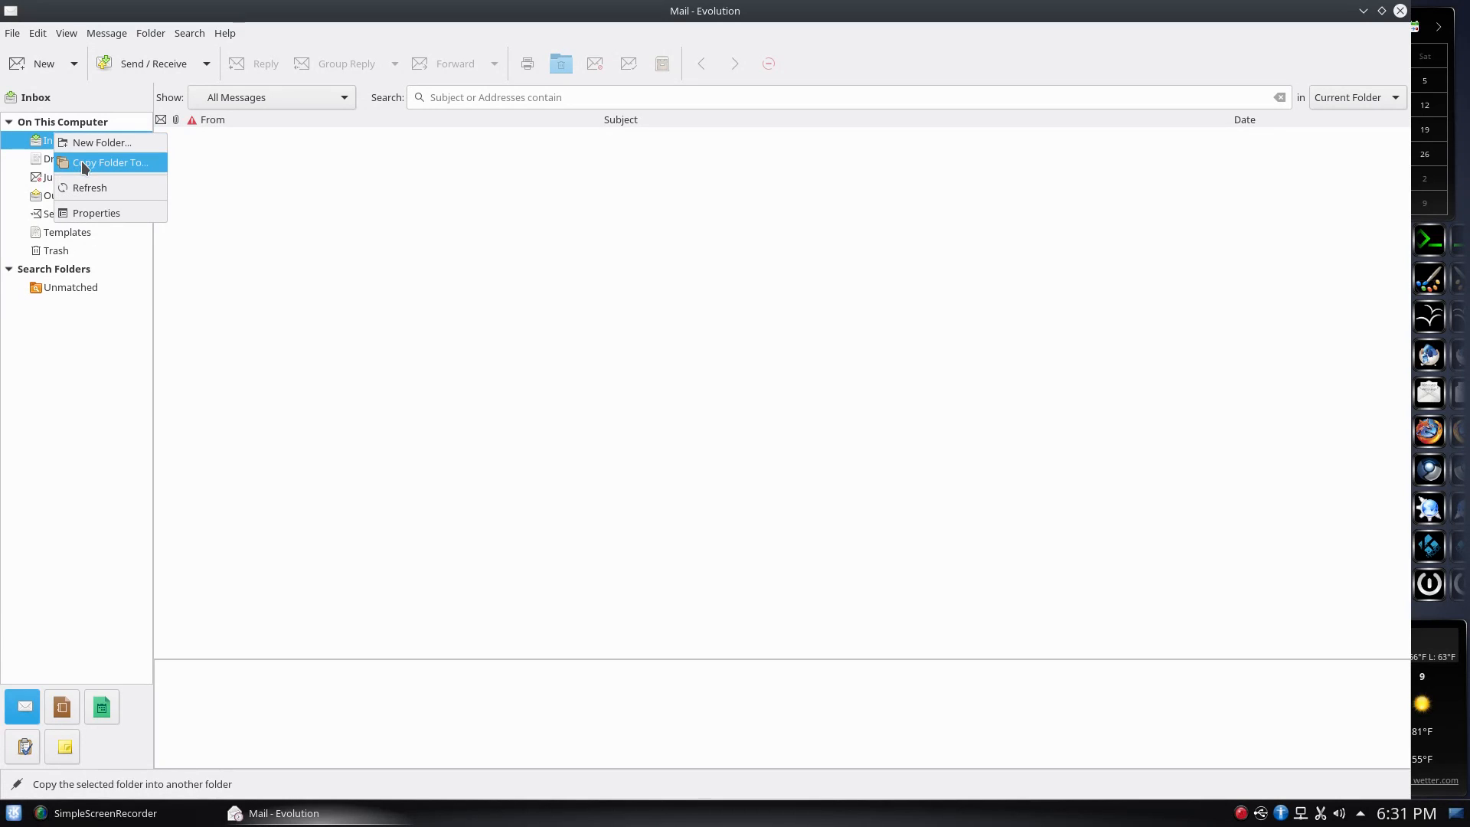
{"action": "left_click", "coordinate": [98, 144]}
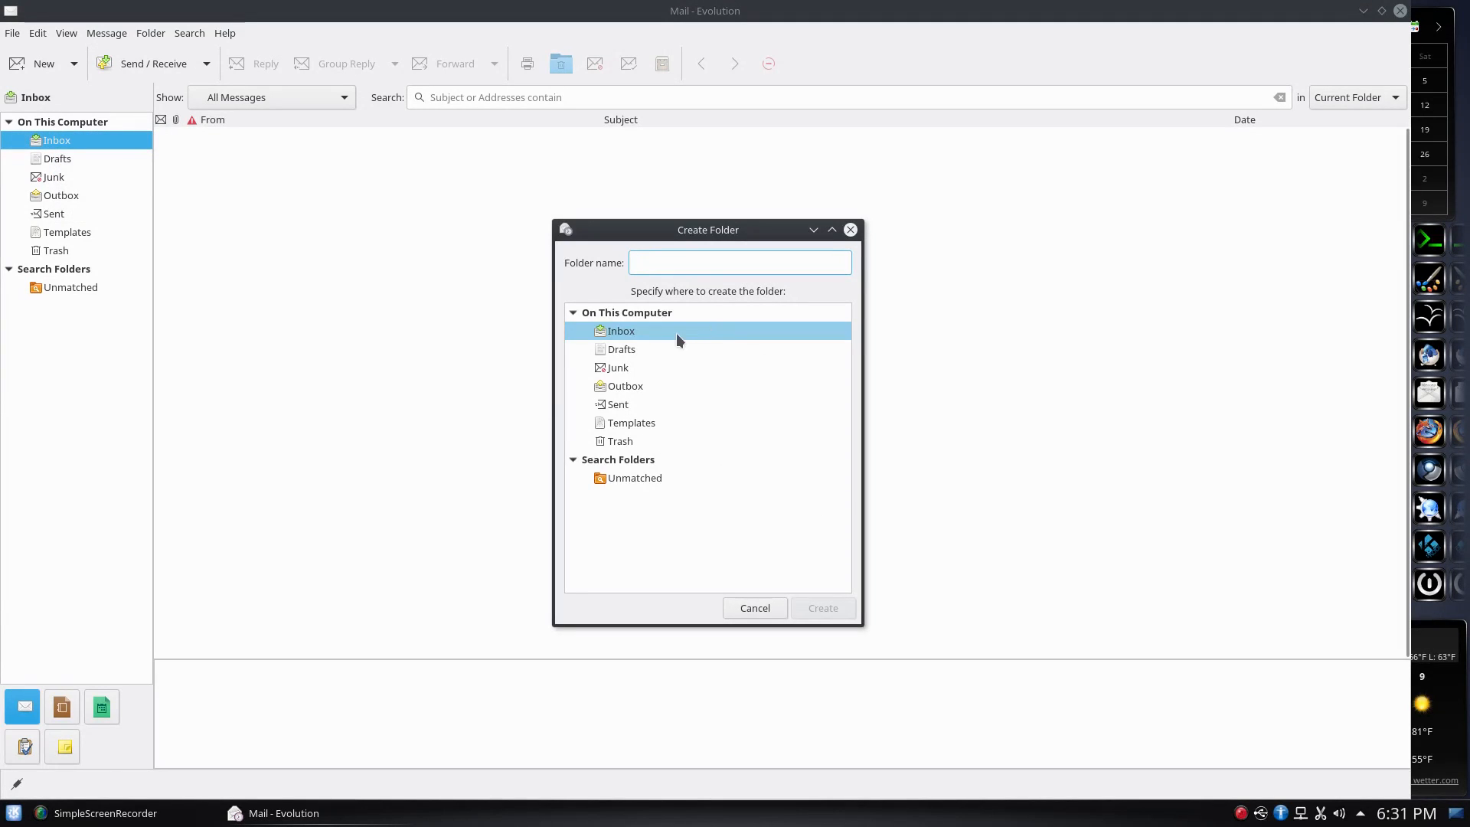
{"action": "type", "text": "new folder"}
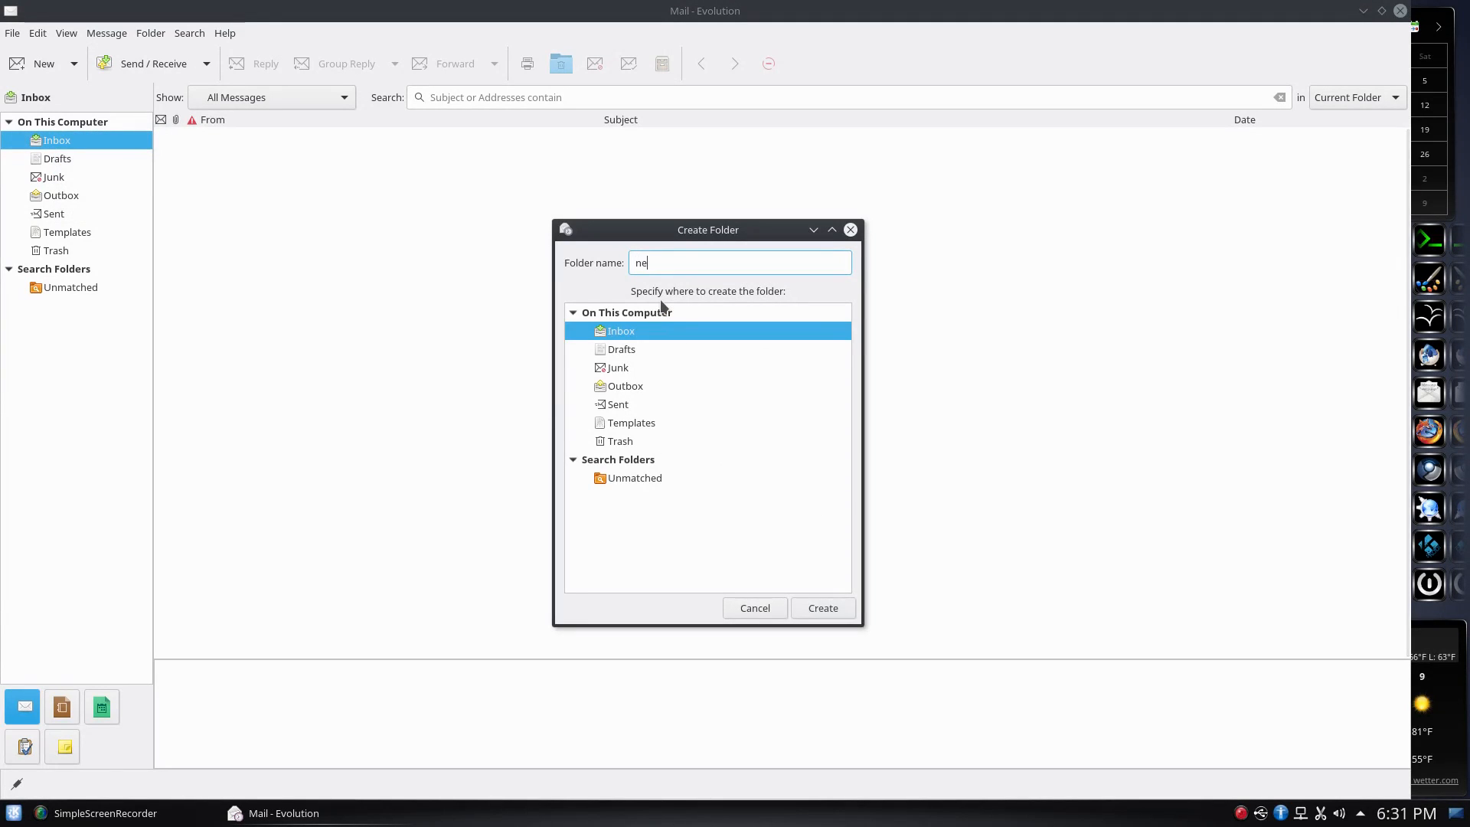
{"action": "left_click", "coordinate": [822, 607]}
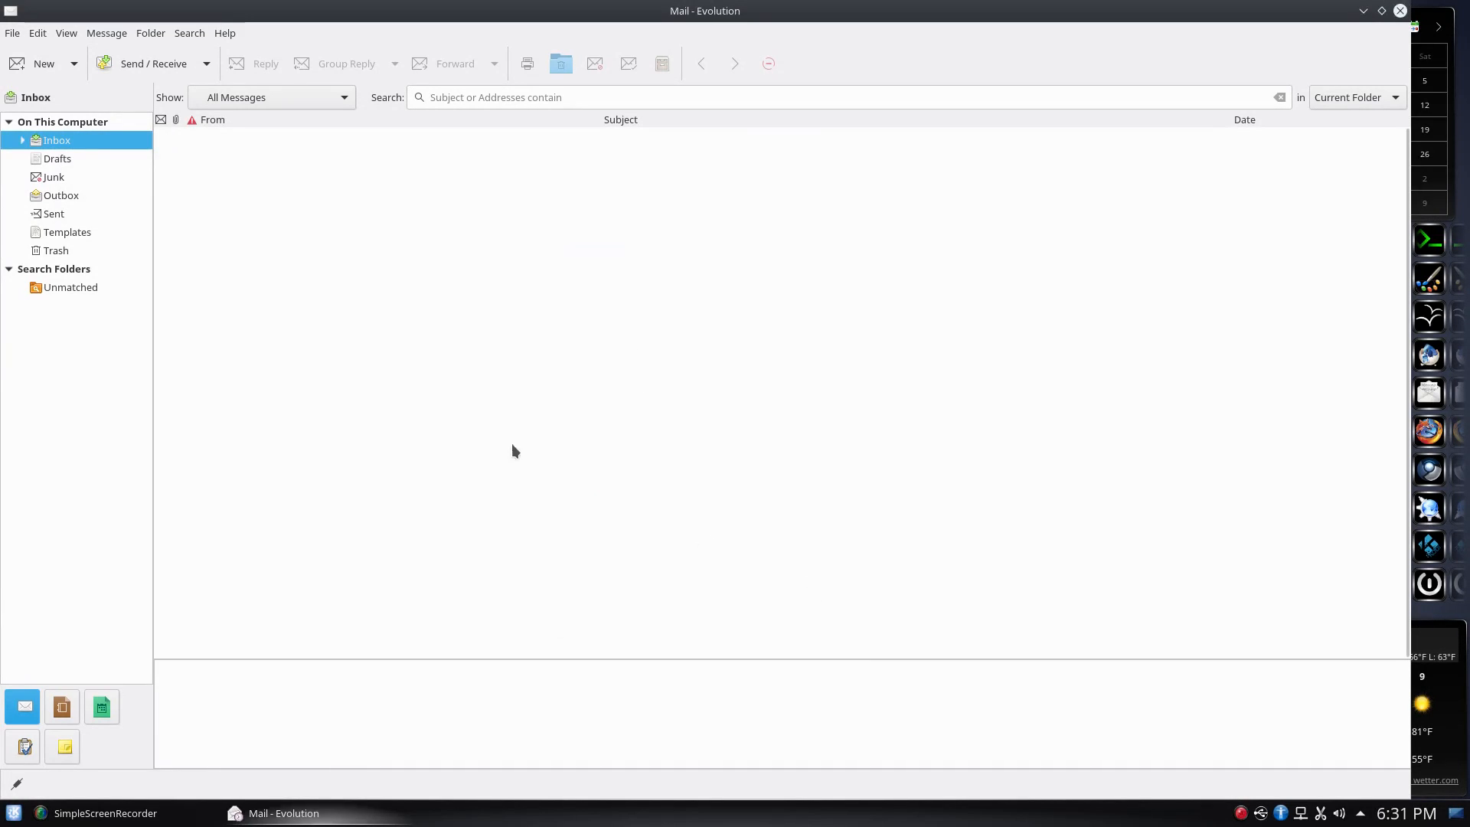
{"action": "left_click", "coordinate": [19, 142]}
Open the empty 'new folder', view Message Filters without changes, then switch to Contacts
{"action": "left_click", "coordinate": [69, 159]}
{"action": "left_click", "coordinate": [92, 35]}
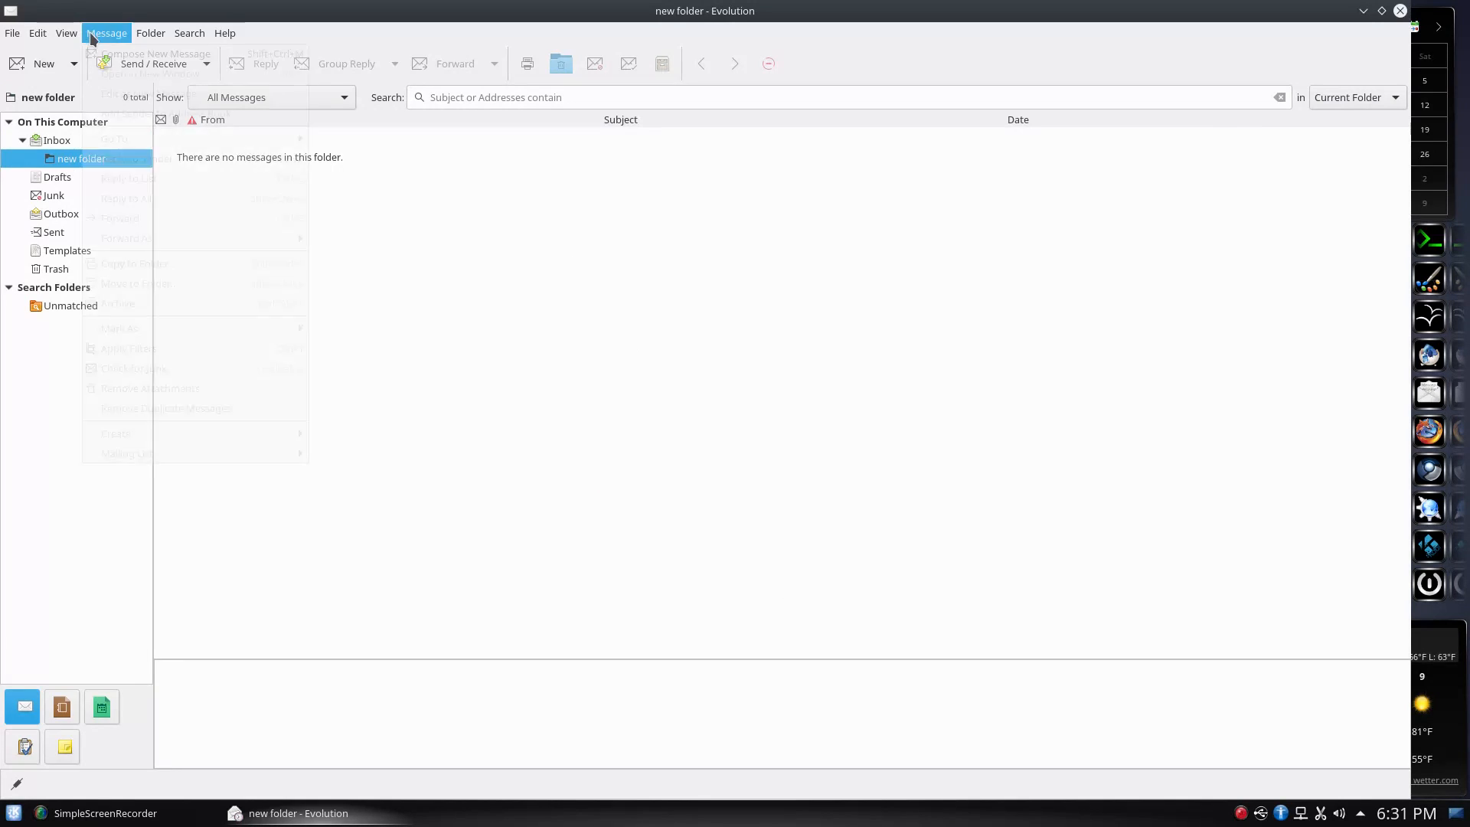
{"action": "mouse_move", "coordinate": [66, 35]}
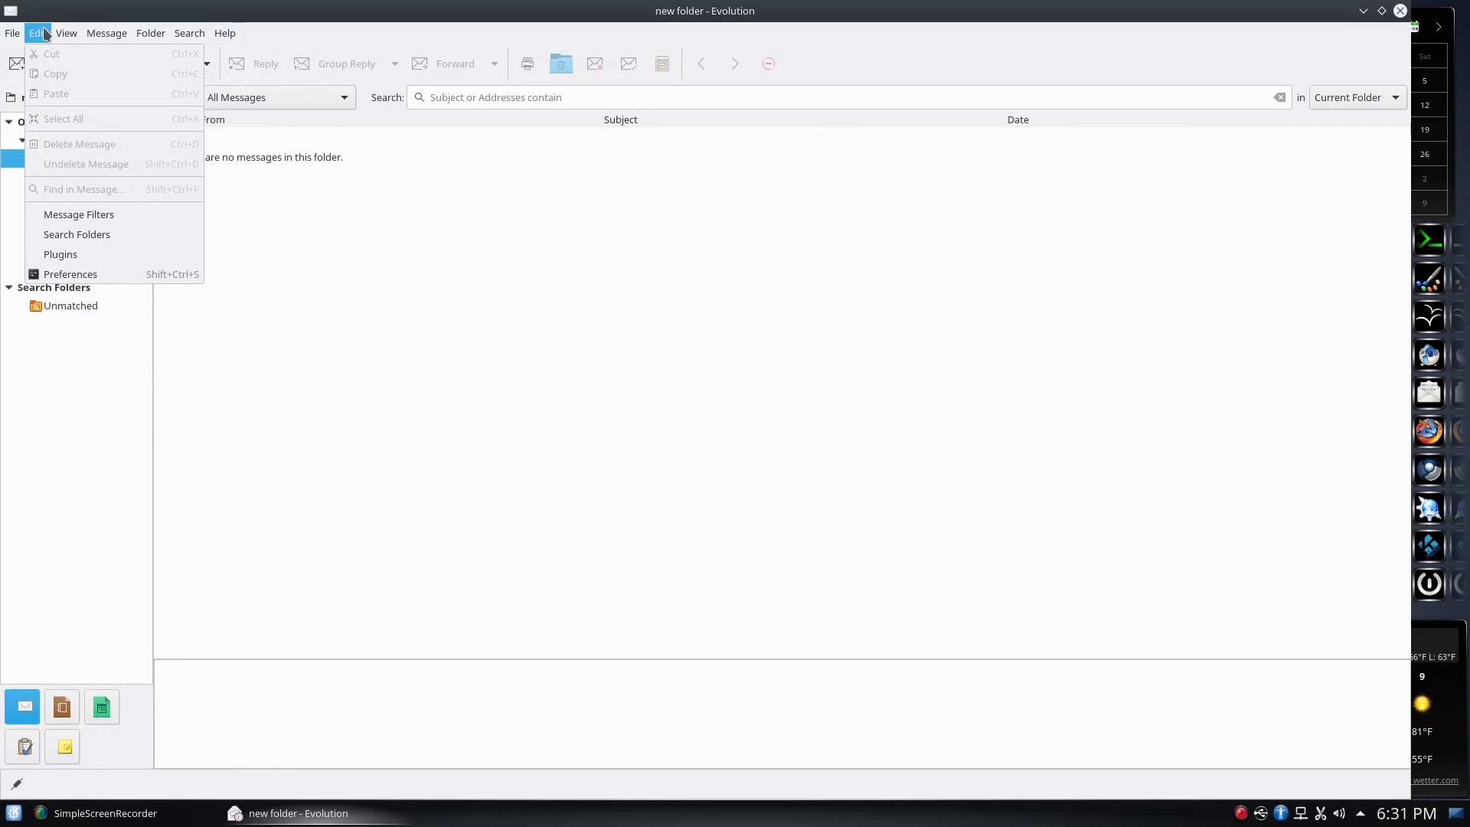
{"action": "left_click", "coordinate": [100, 213]}
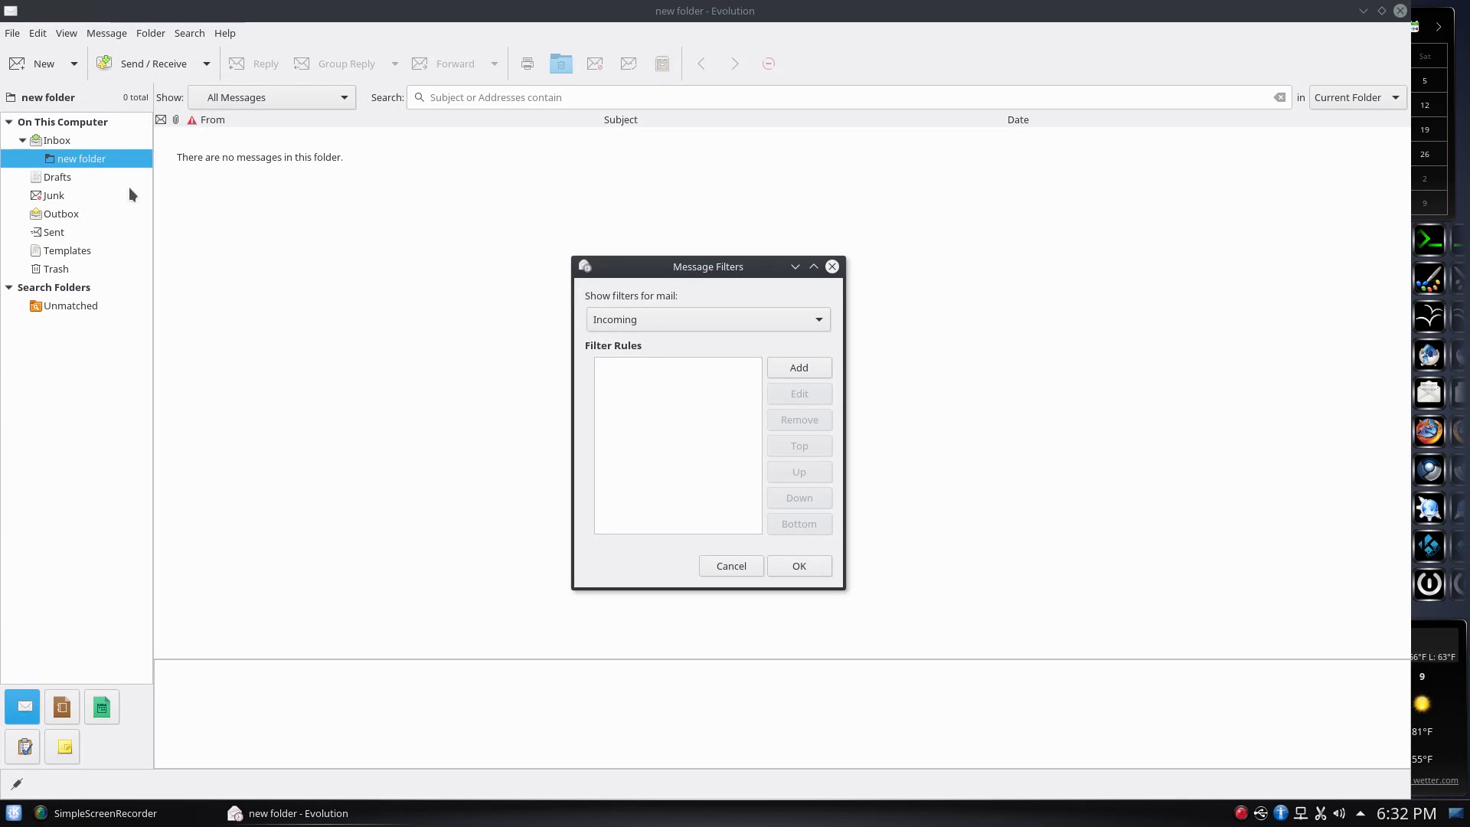
{"action": "left_click", "coordinate": [732, 567]}
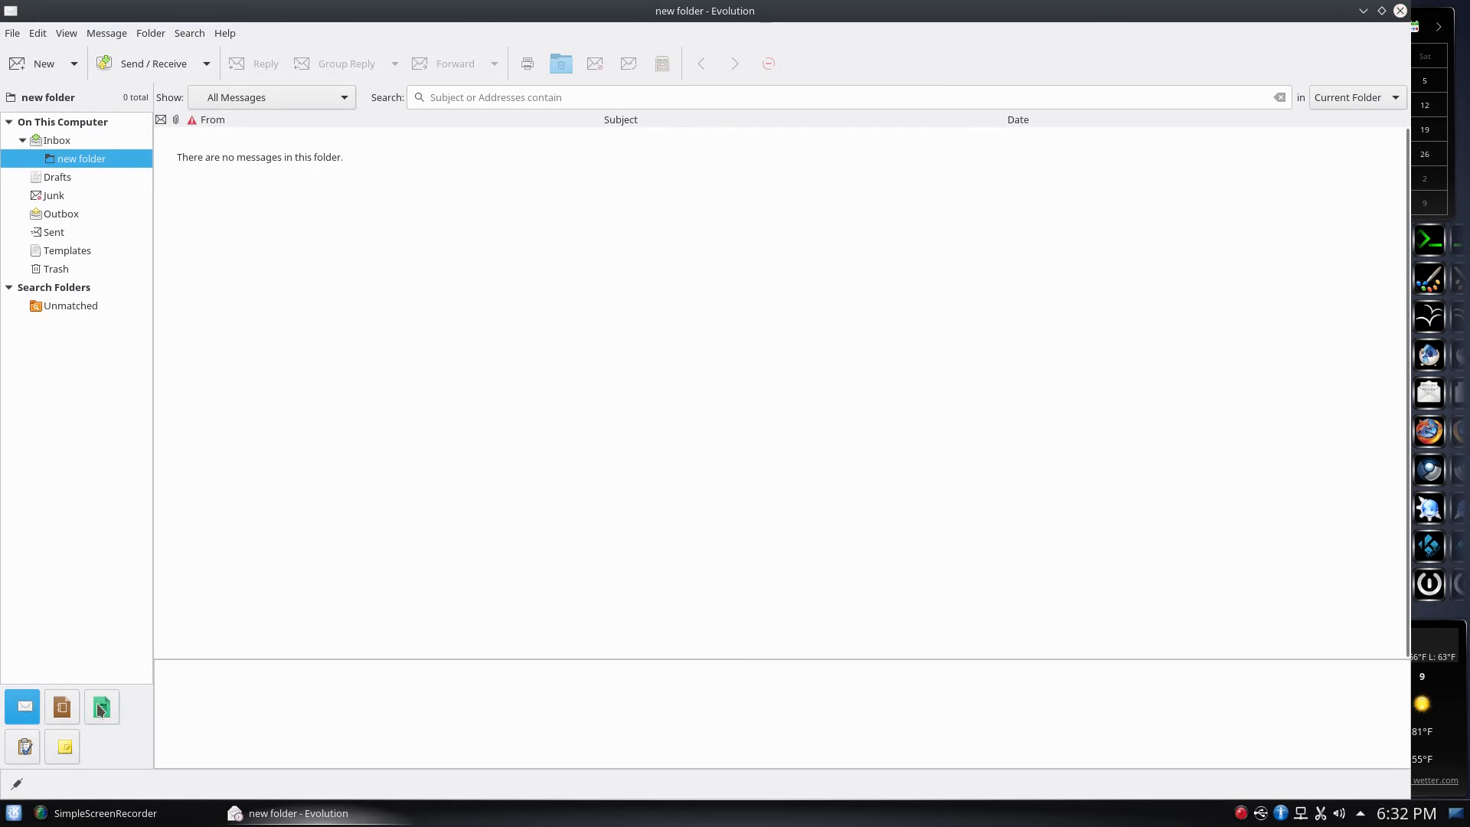
{"action": "left_click", "coordinate": [68, 709]}
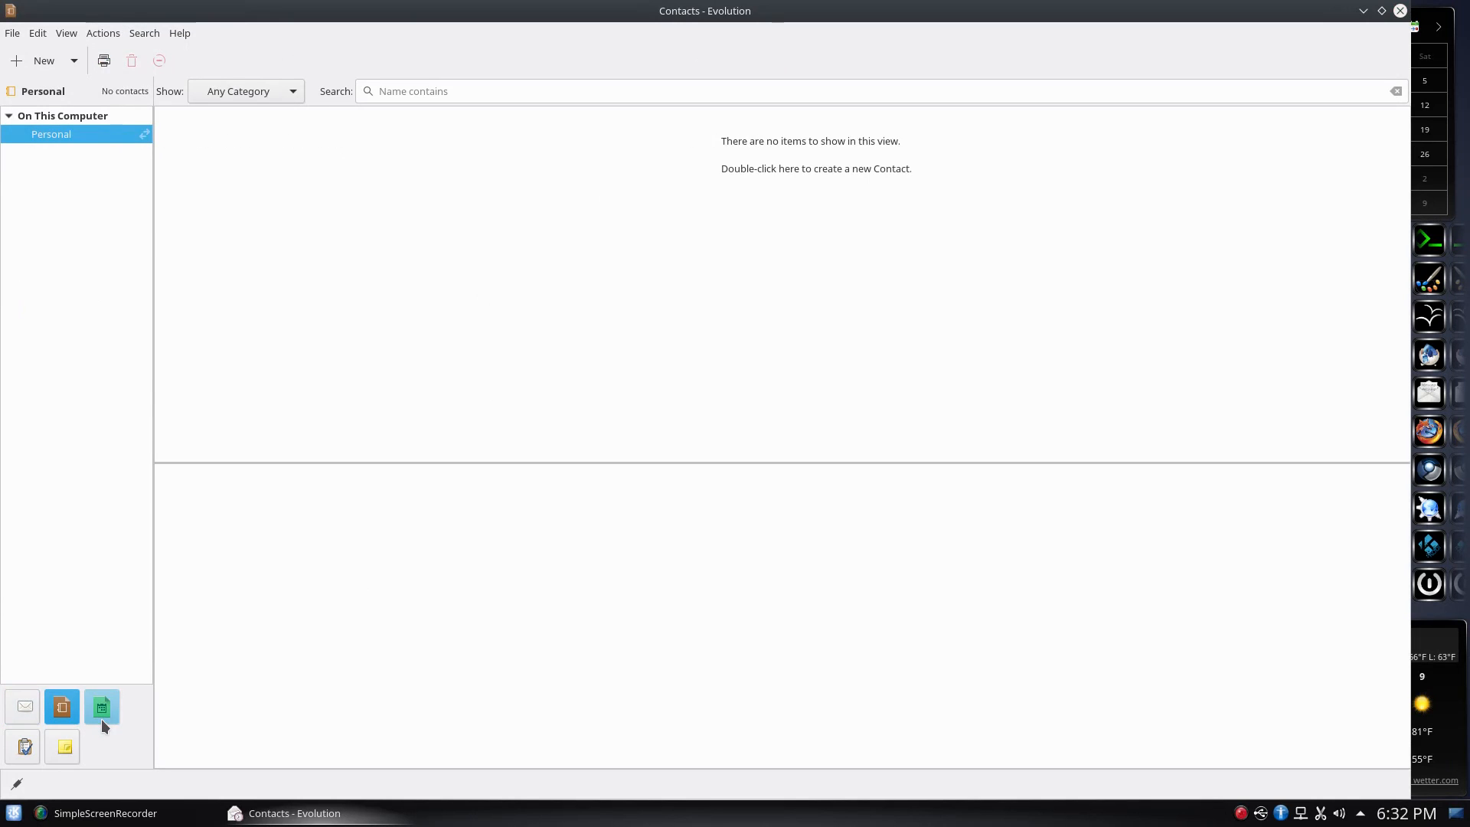
Switch to Calendar and back to Contacts, then step through the Import wizard and cancel it
{"action": "left_click", "coordinate": [102, 719]}
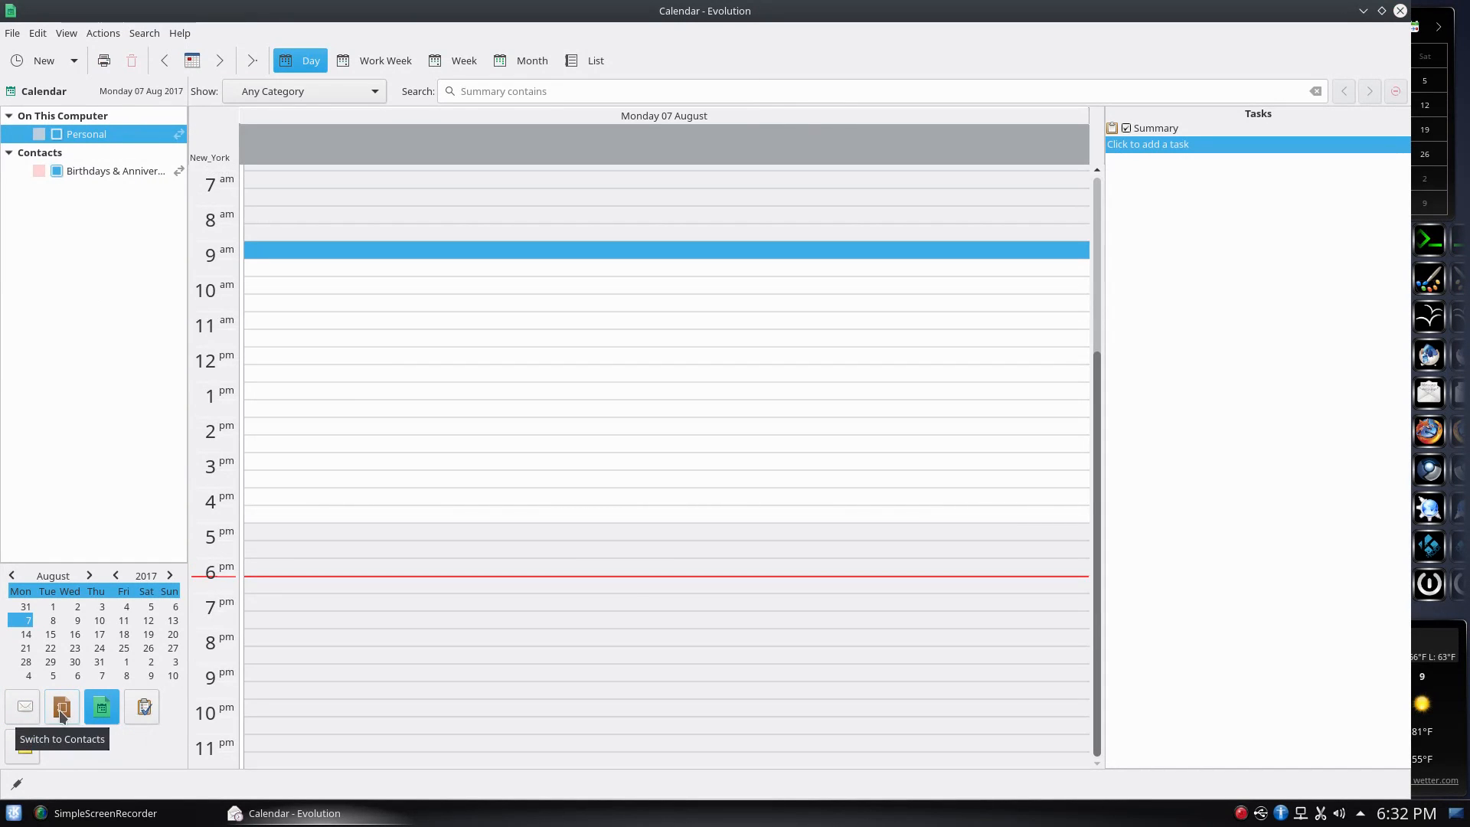
{"action": "left_click", "coordinate": [62, 712]}
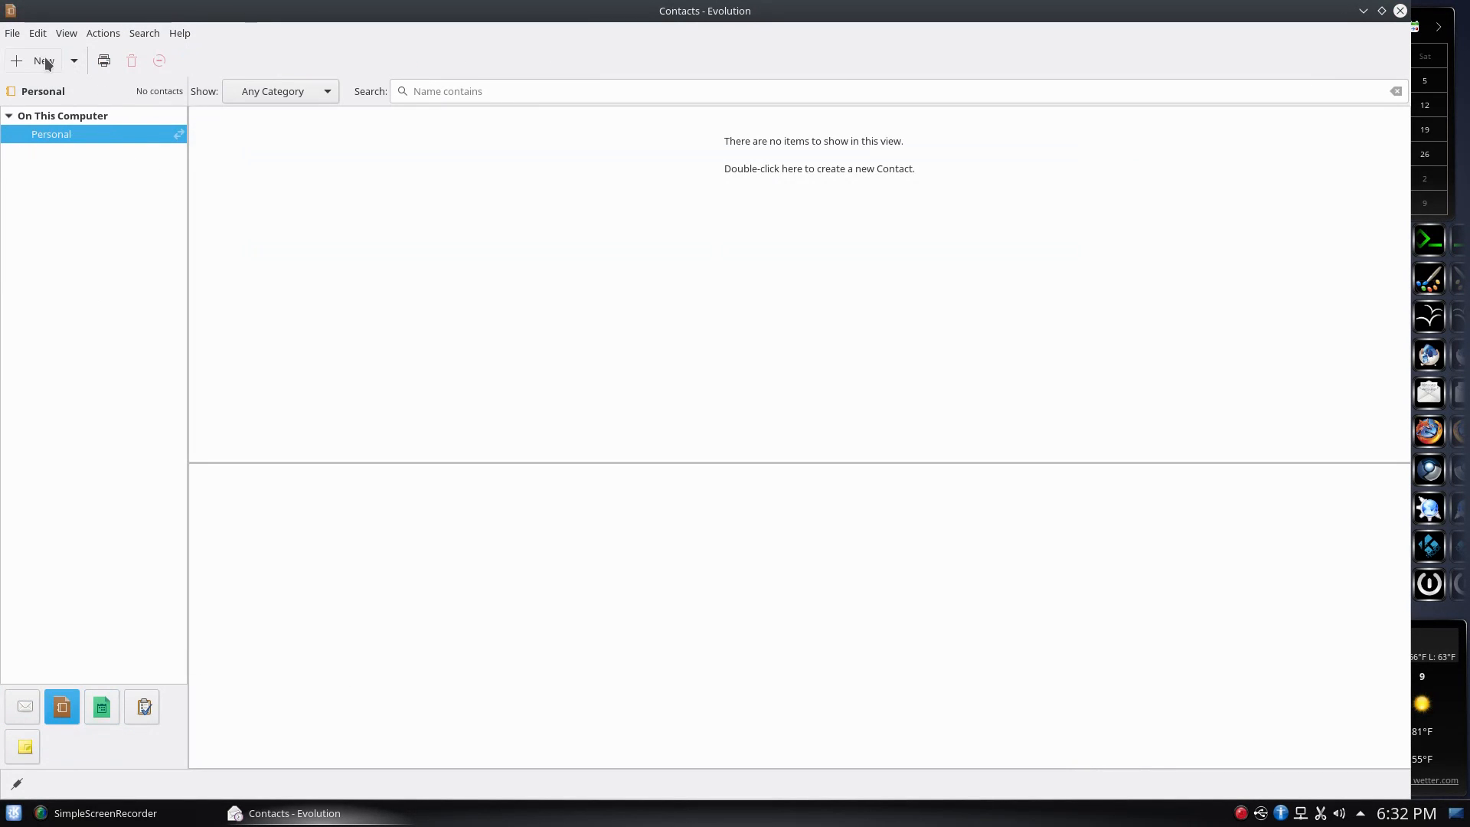
{"action": "left_click", "coordinate": [37, 35]}
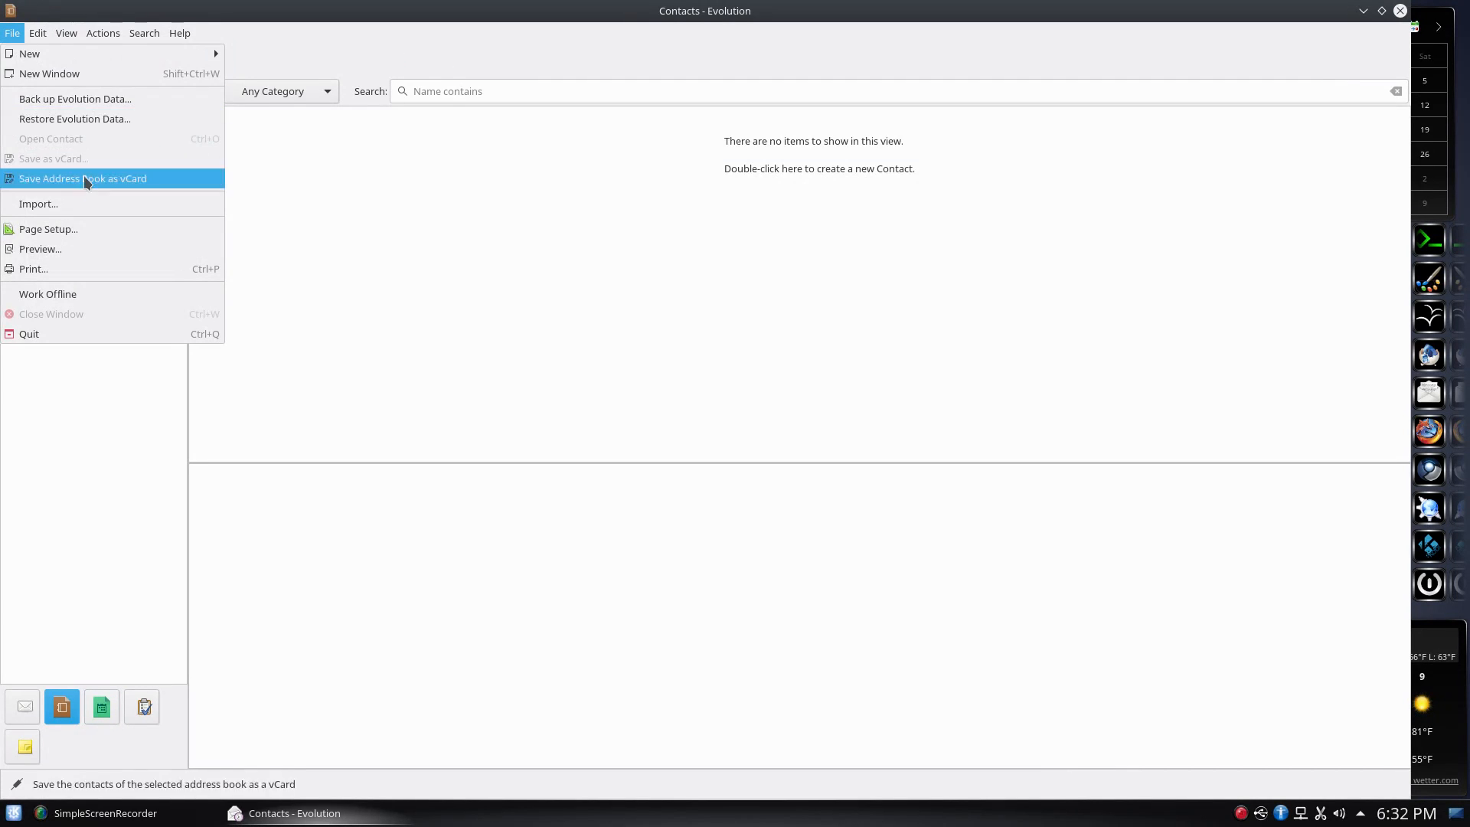
{"action": "left_click", "coordinate": [90, 204]}
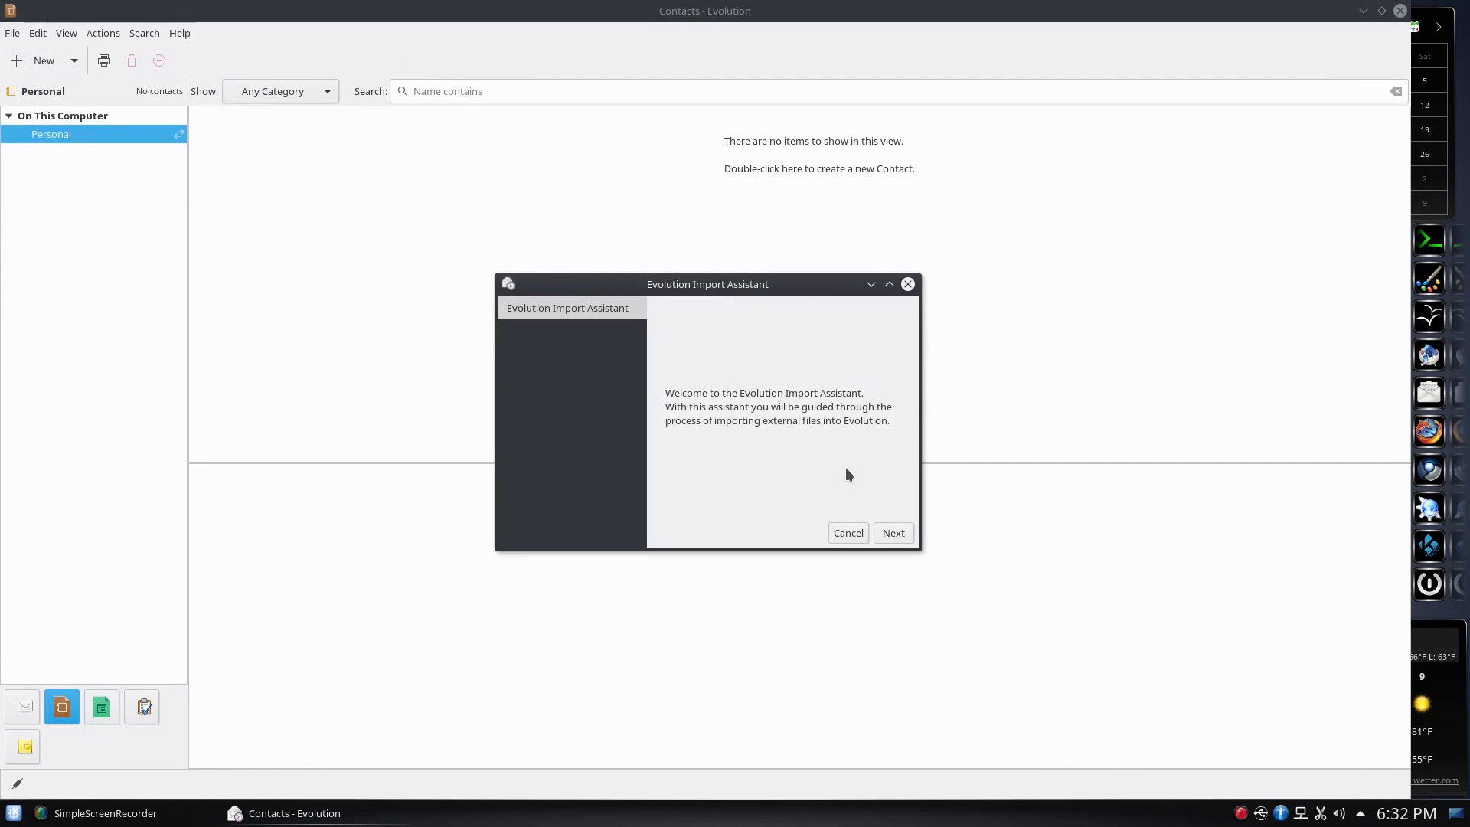
{"action": "left_click", "coordinate": [892, 536]}
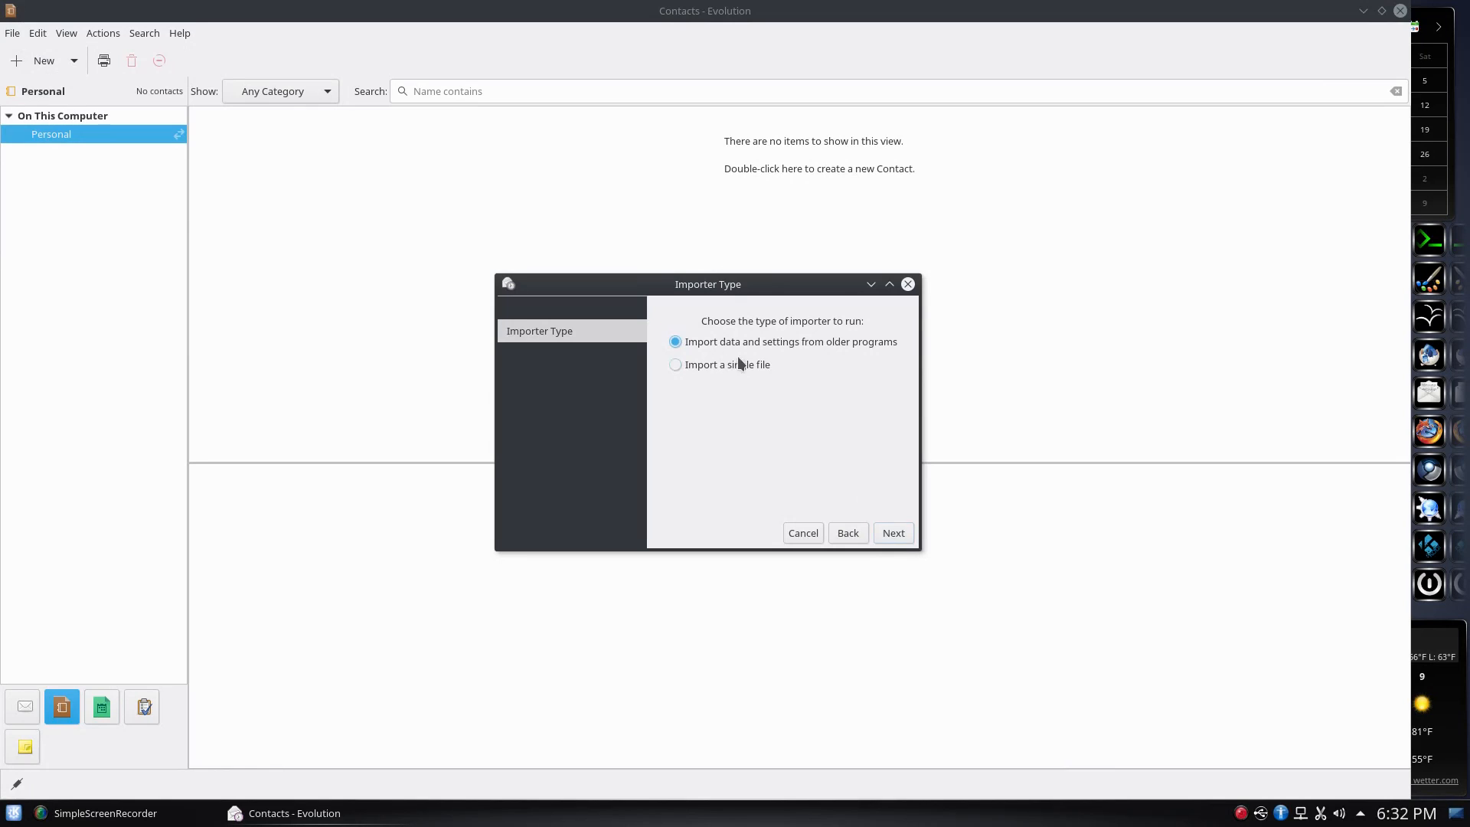
{"action": "left_click", "coordinate": [896, 532]}
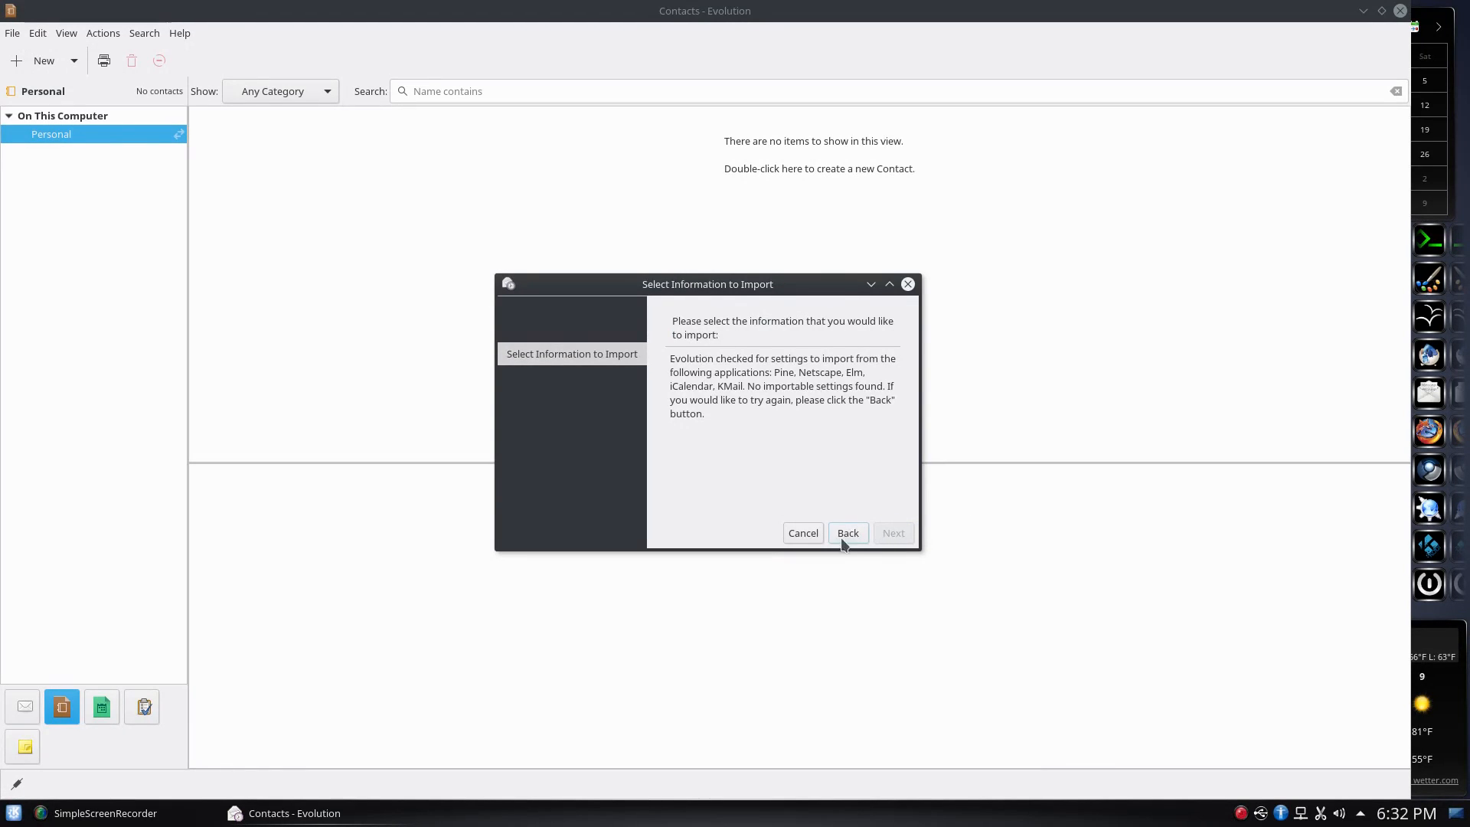
{"action": "left_click", "coordinate": [796, 533]}
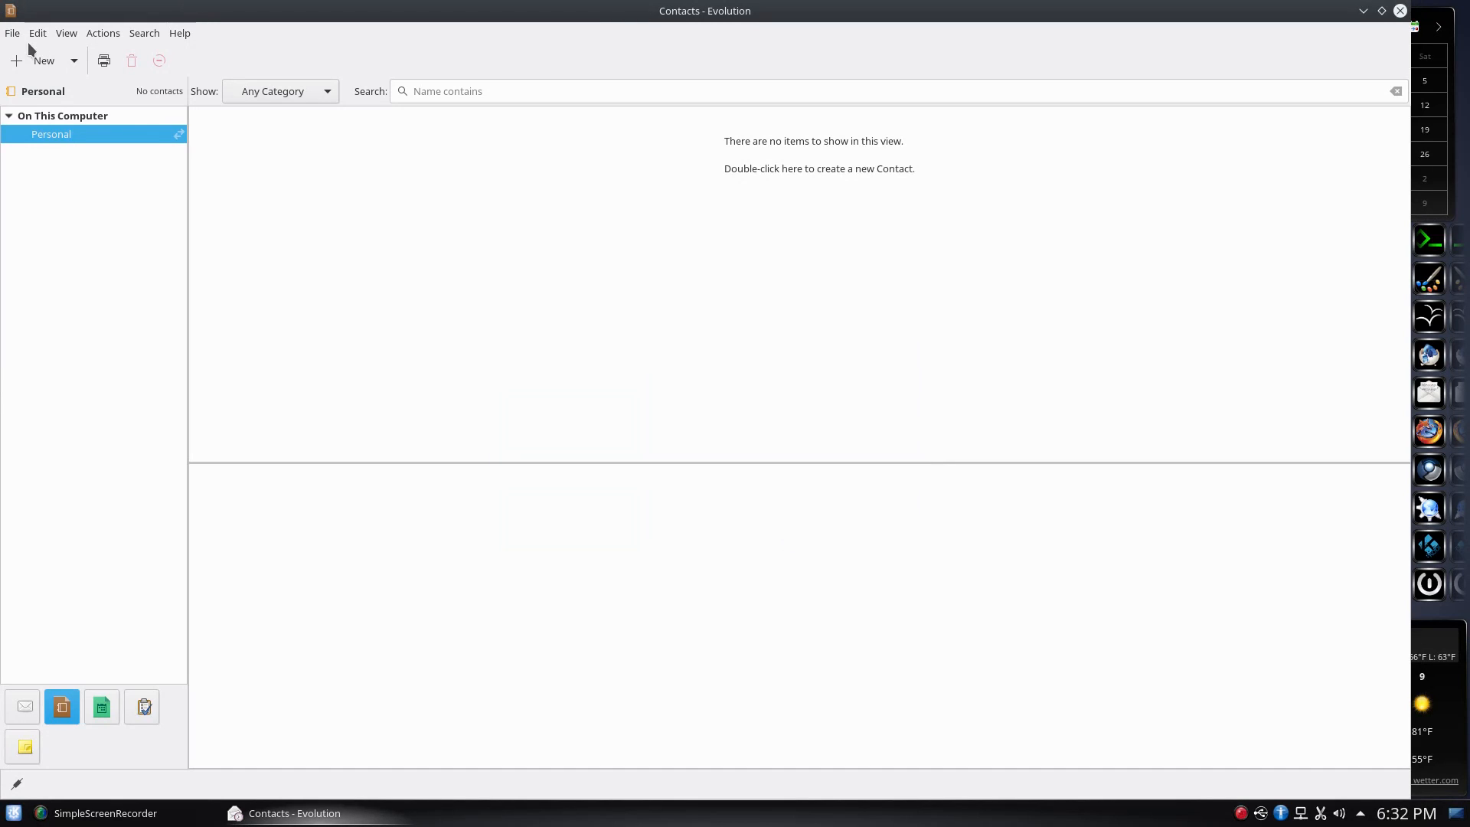
Create a new address book named 'Unnamed' stored On This Computer
{"action": "right_click", "coordinate": [63, 132]}
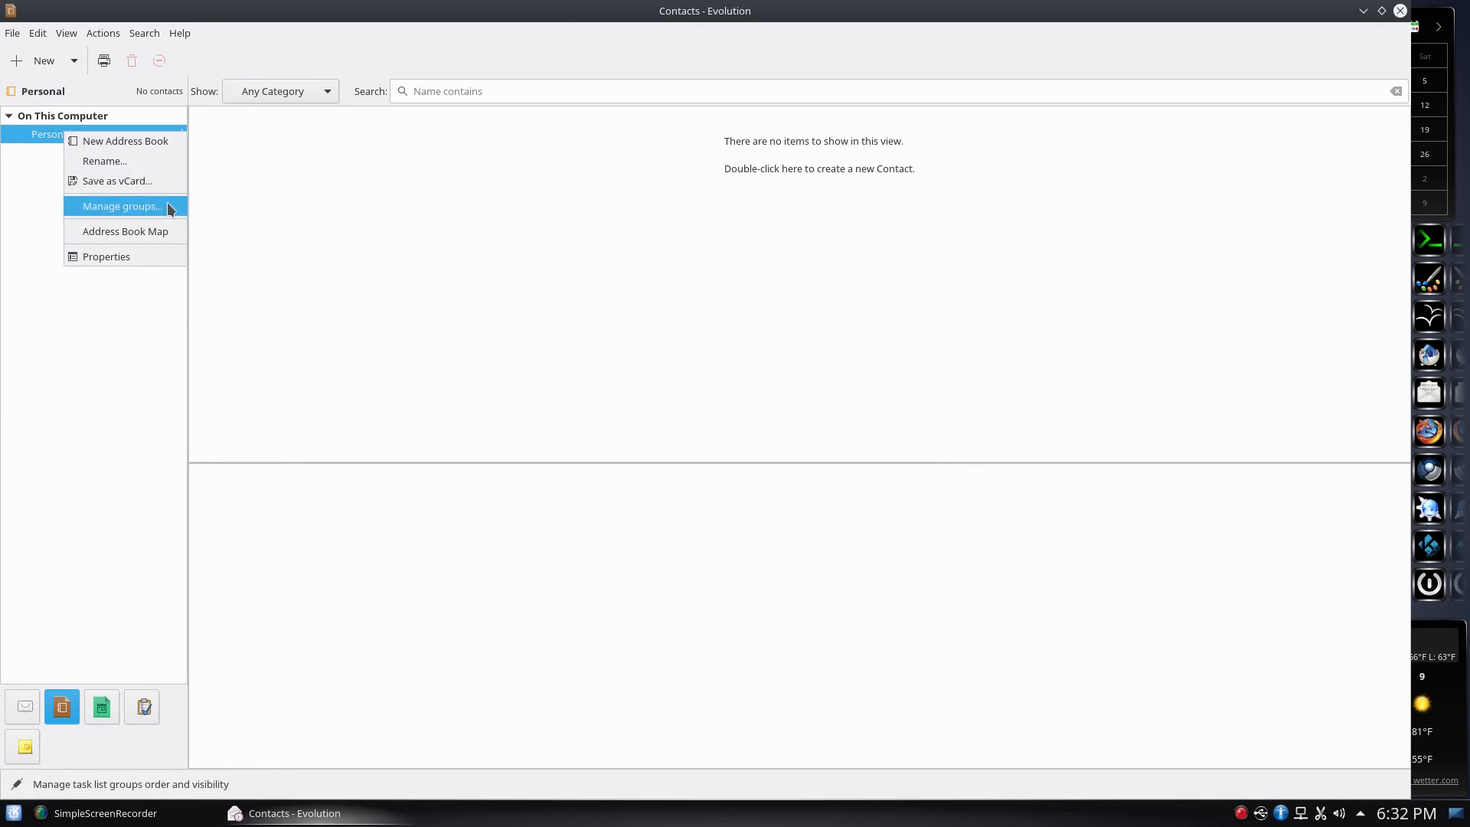
{"action": "left_click", "coordinate": [120, 139]}
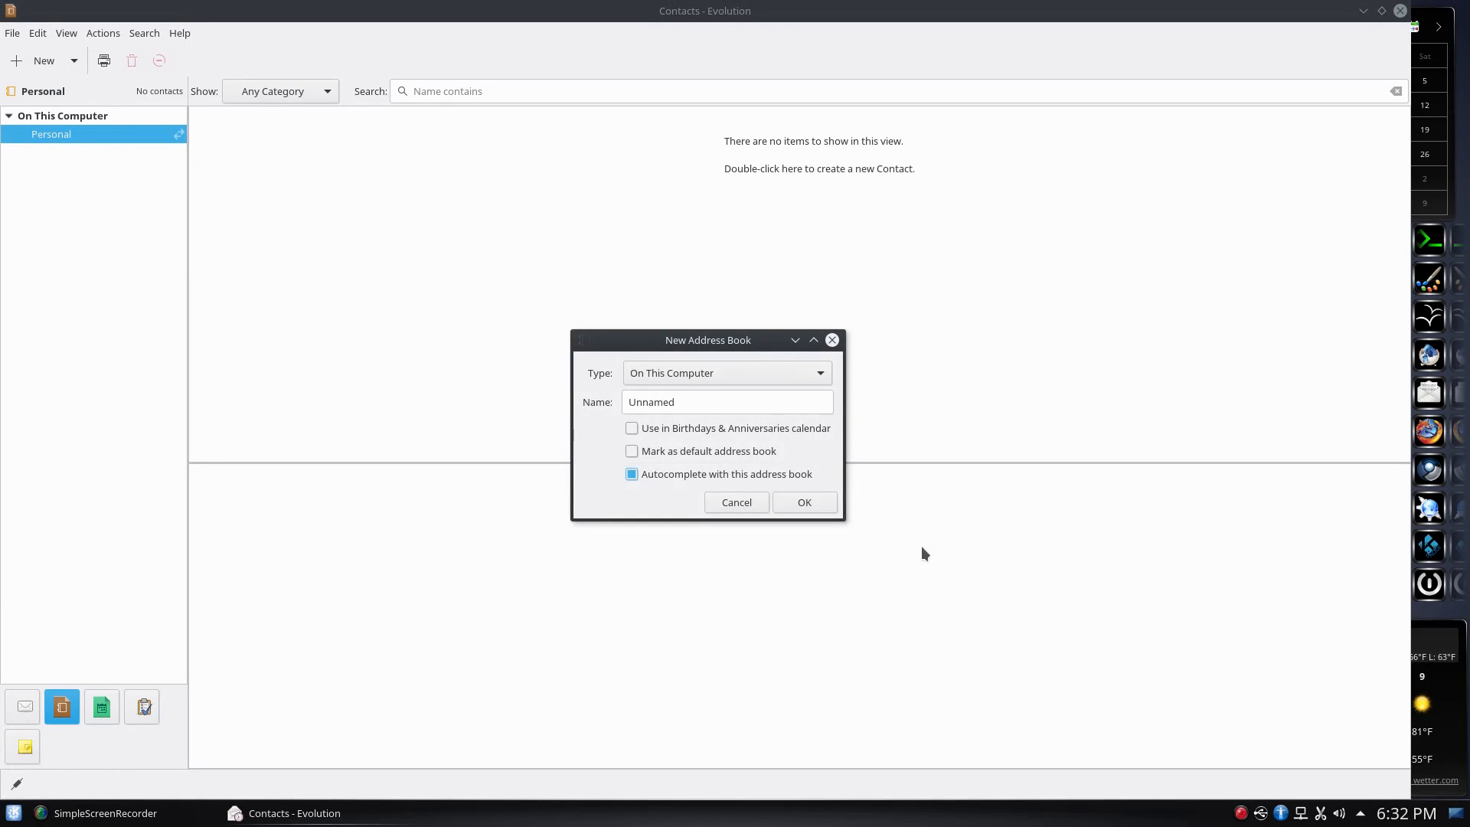
{"action": "left_click", "coordinate": [746, 376]}
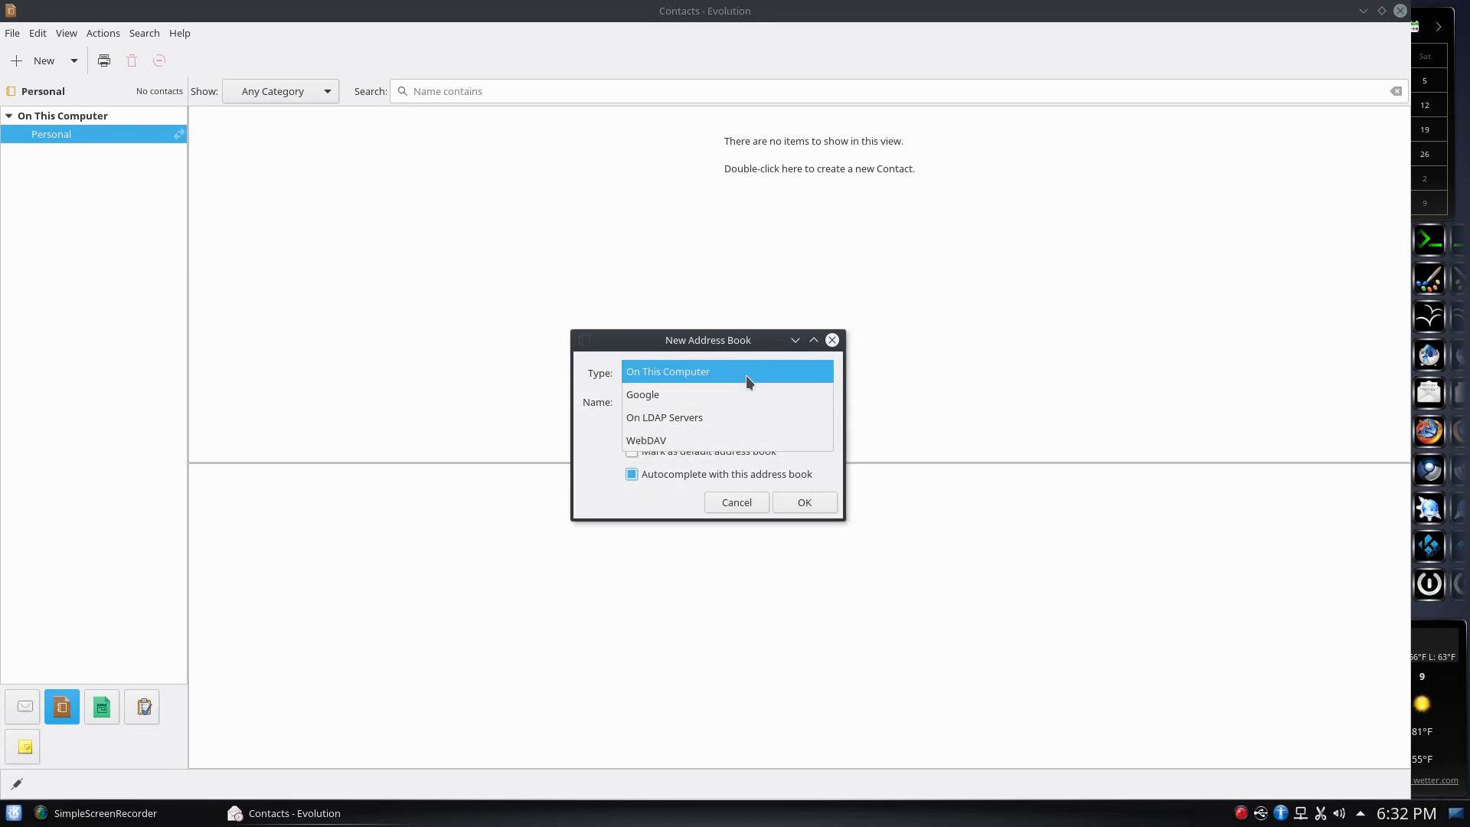
{"action": "left_click", "coordinate": [746, 374]}
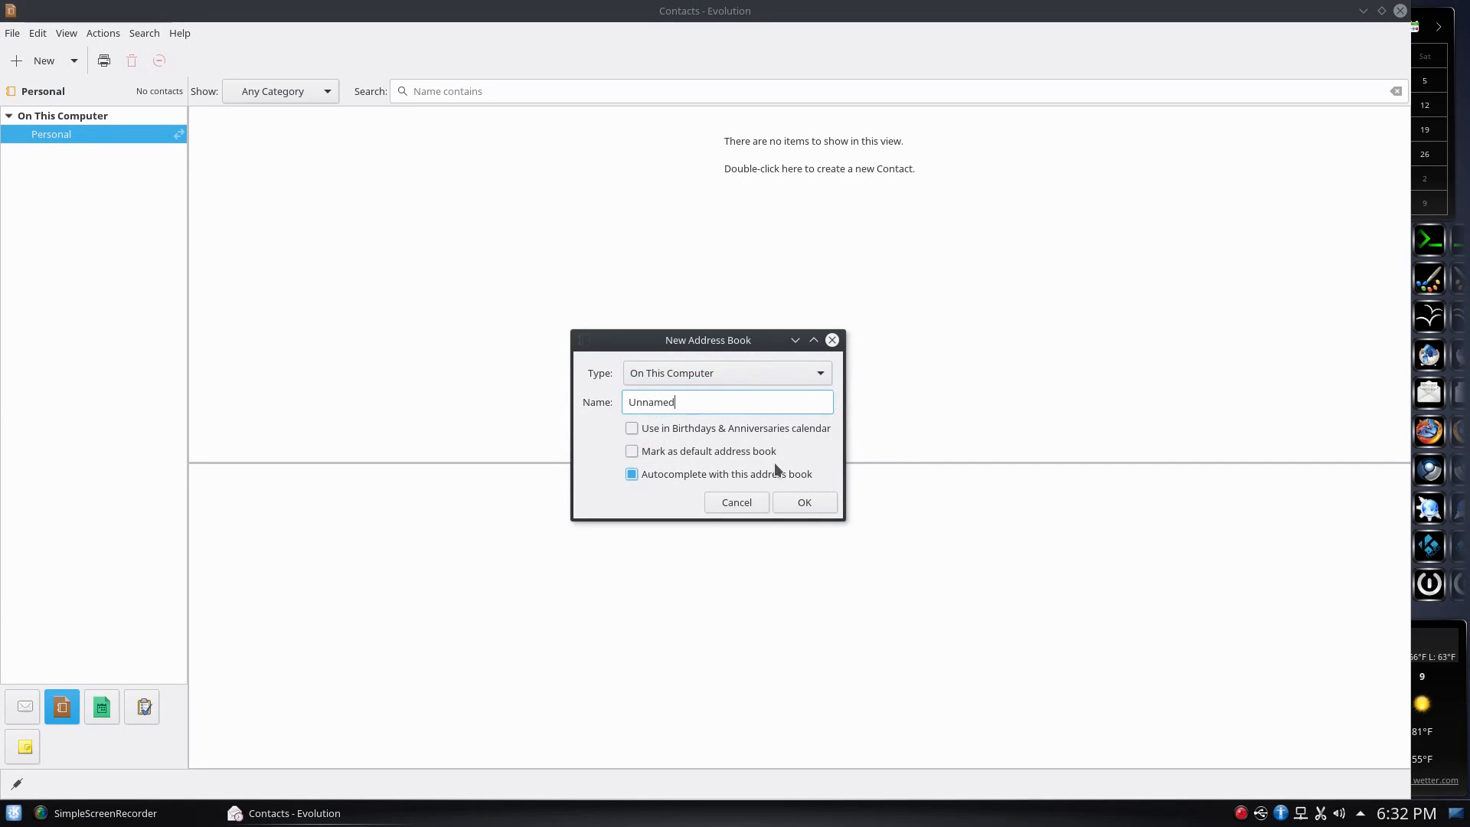
{"action": "left_click", "coordinate": [790, 502]}
Select the Unnamed address book, dismiss its action menu, and bring up the File menu
{"action": "left_click", "coordinate": [62, 149]}
{"action": "right_click", "coordinate": [62, 149]}
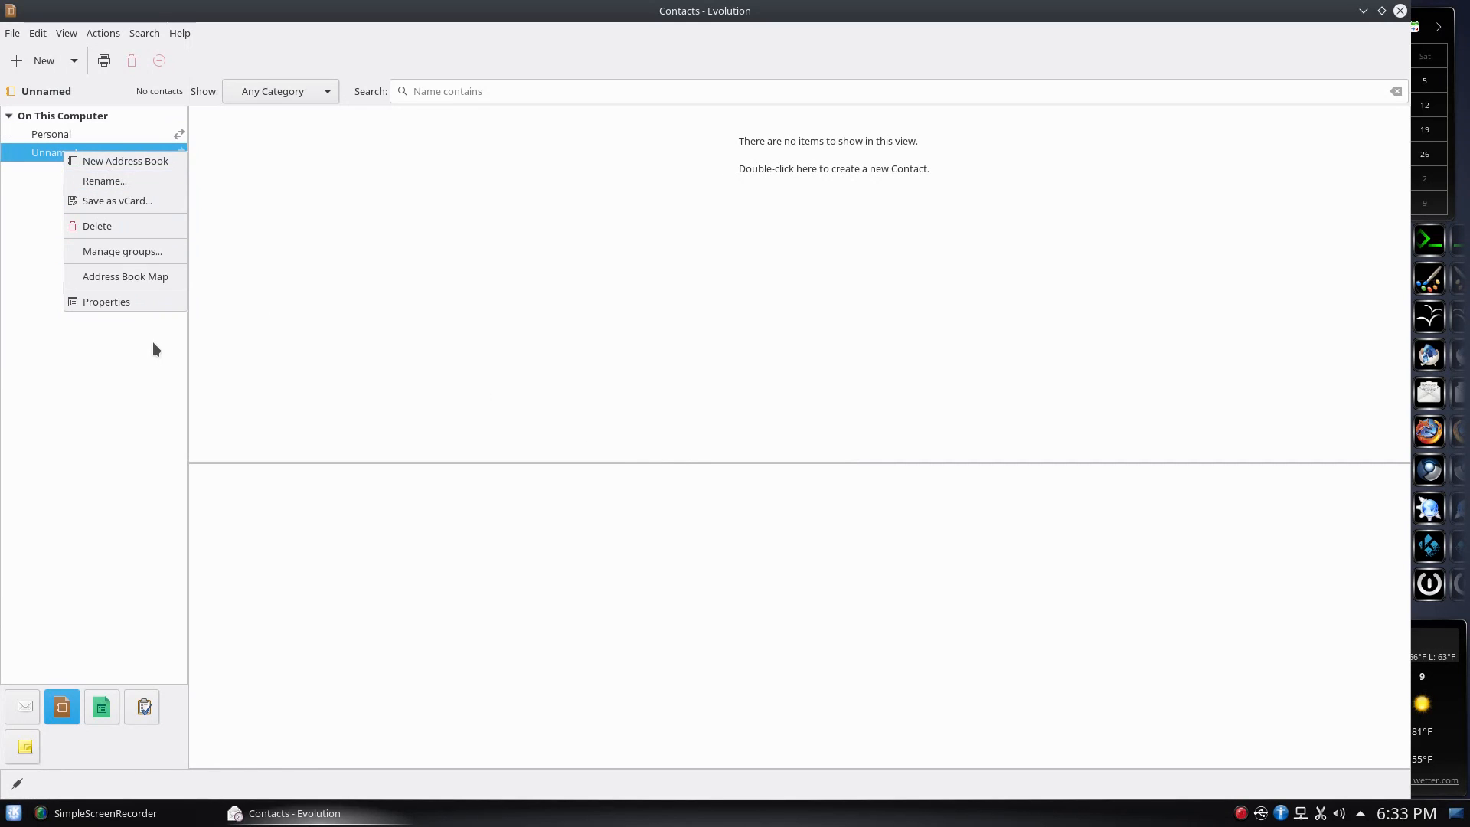
{"action": "left_click", "coordinate": [135, 317]}
{"action": "left_click", "coordinate": [12, 33]}
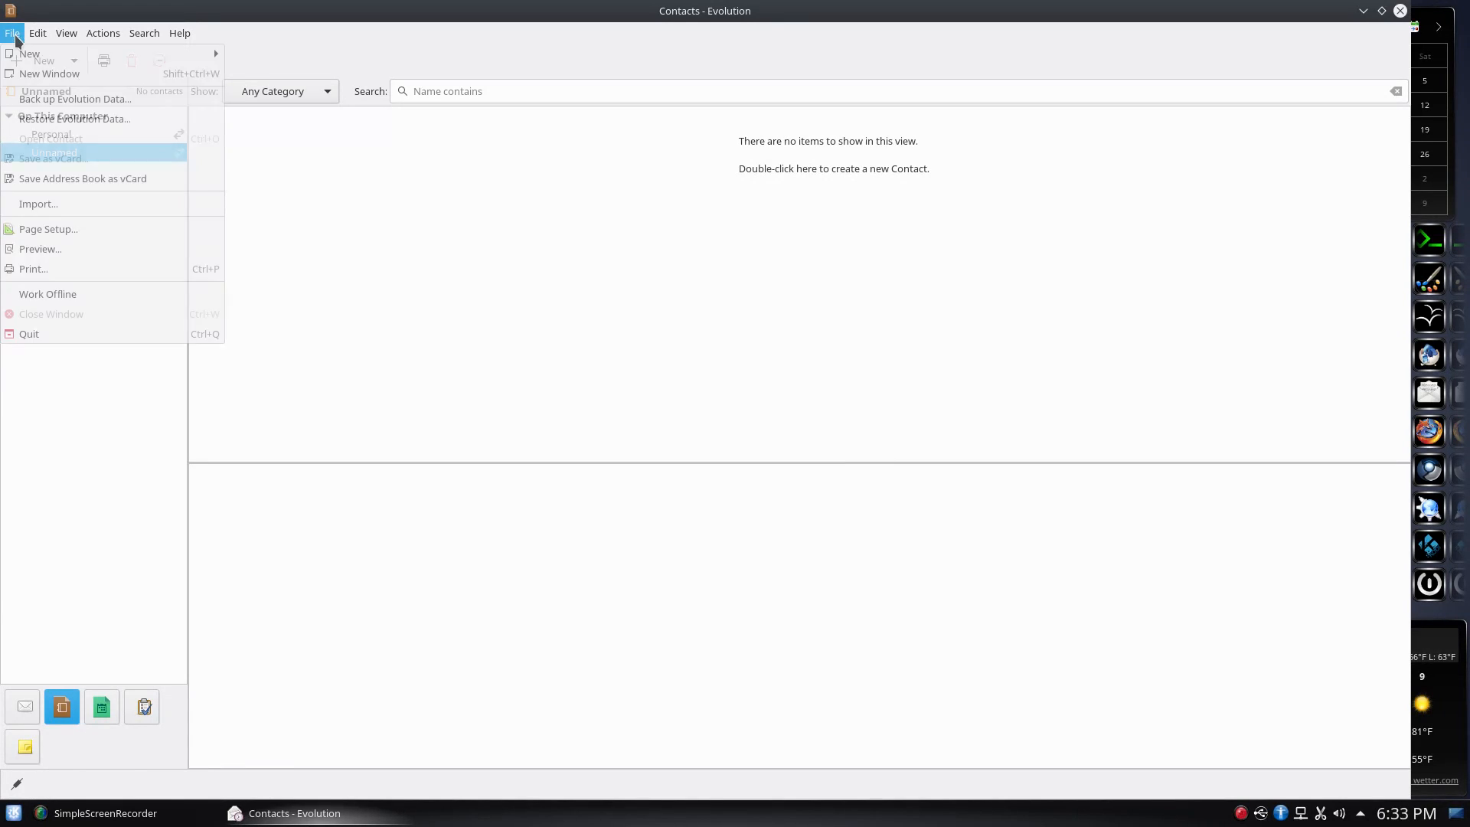
Start the Import assistant for a single file, leaving the file type unchosen
{"action": "left_click", "coordinate": [98, 205]}
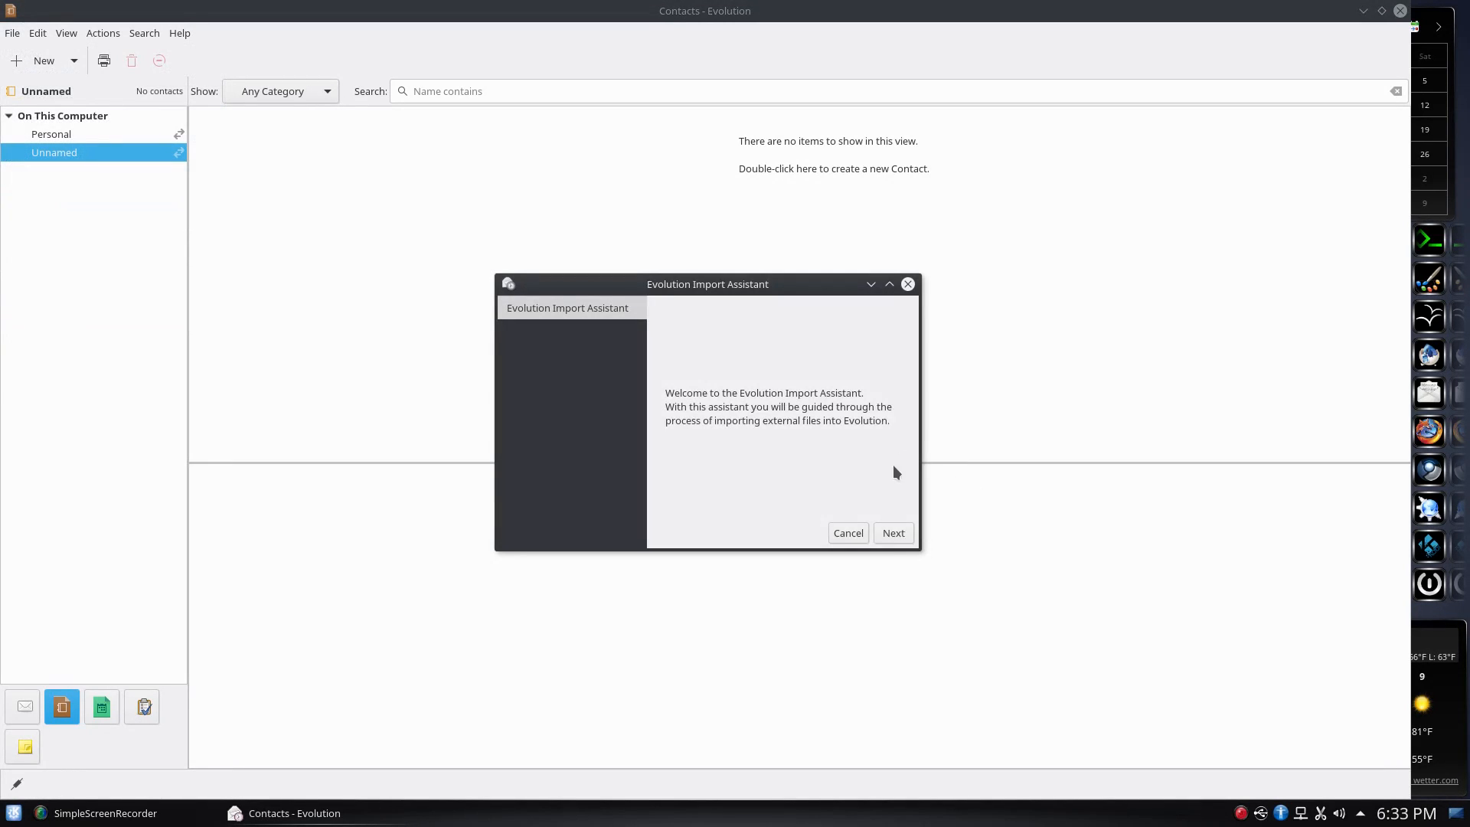
{"action": "left_click", "coordinate": [893, 533]}
{"action": "left_click", "coordinate": [784, 354]}
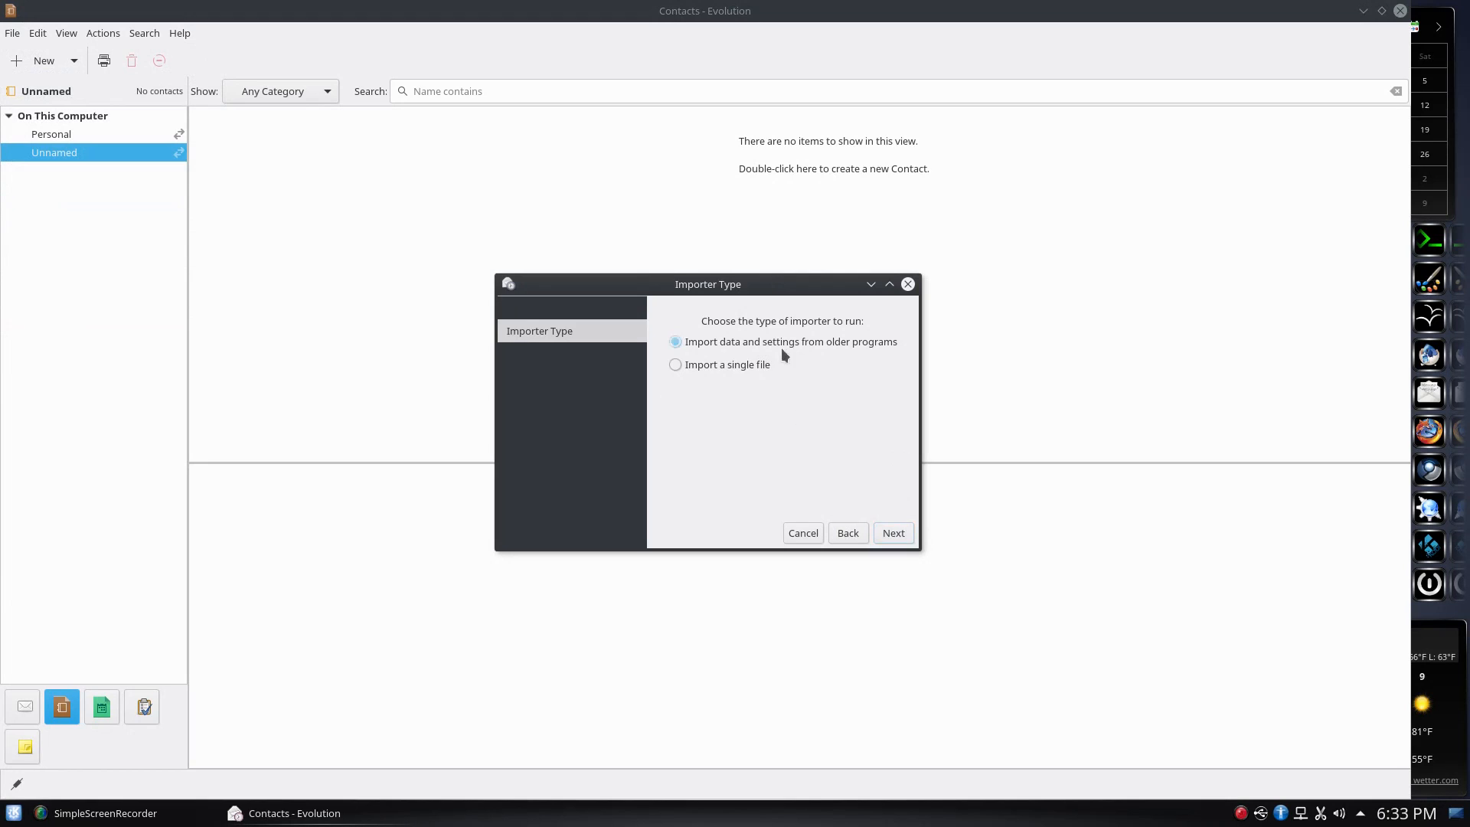
{"action": "left_click", "coordinate": [720, 365]}
{"action": "left_click", "coordinate": [894, 533]}
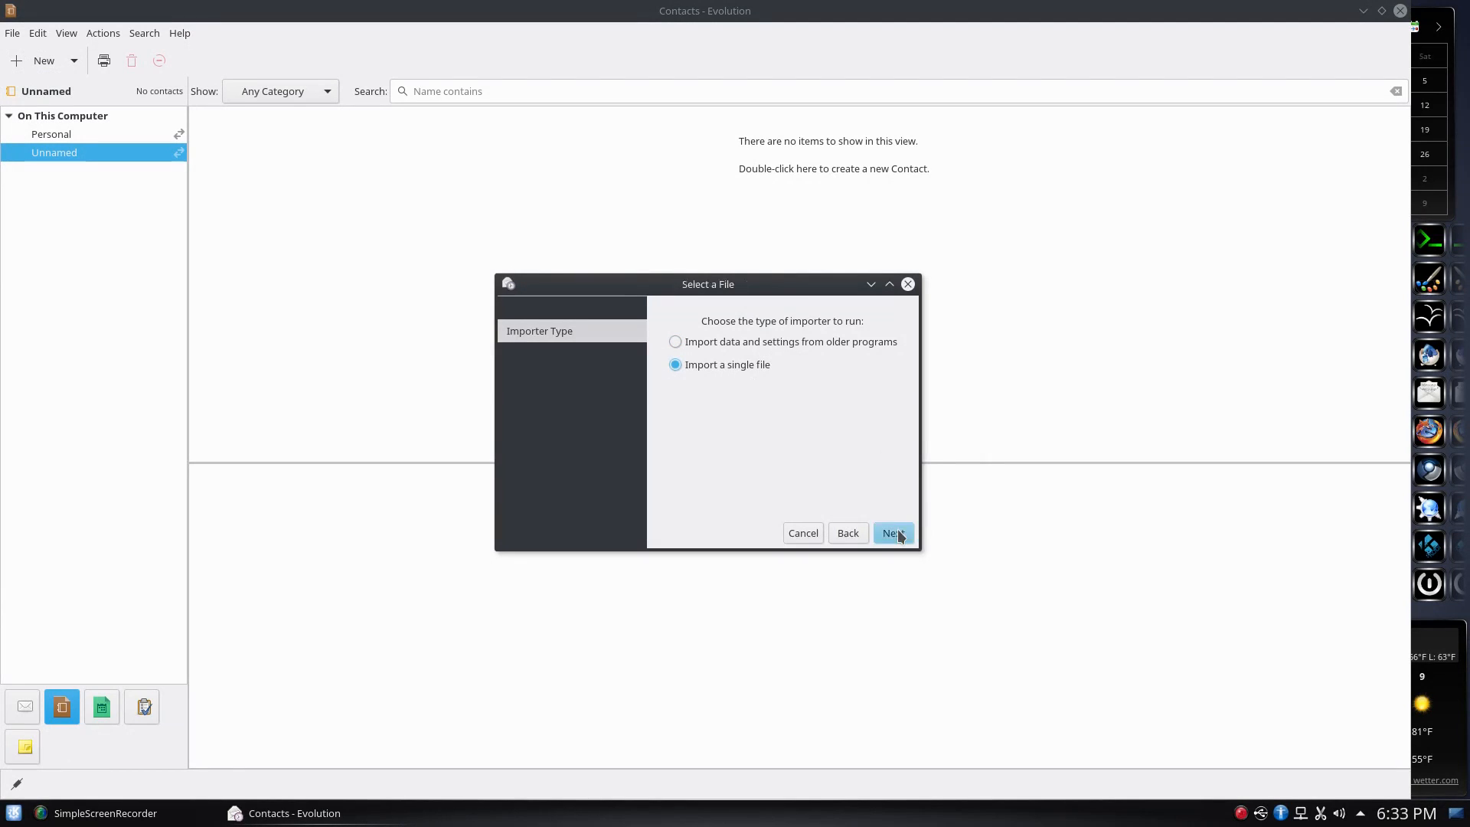
{"action": "left_click", "coordinate": [816, 388]}
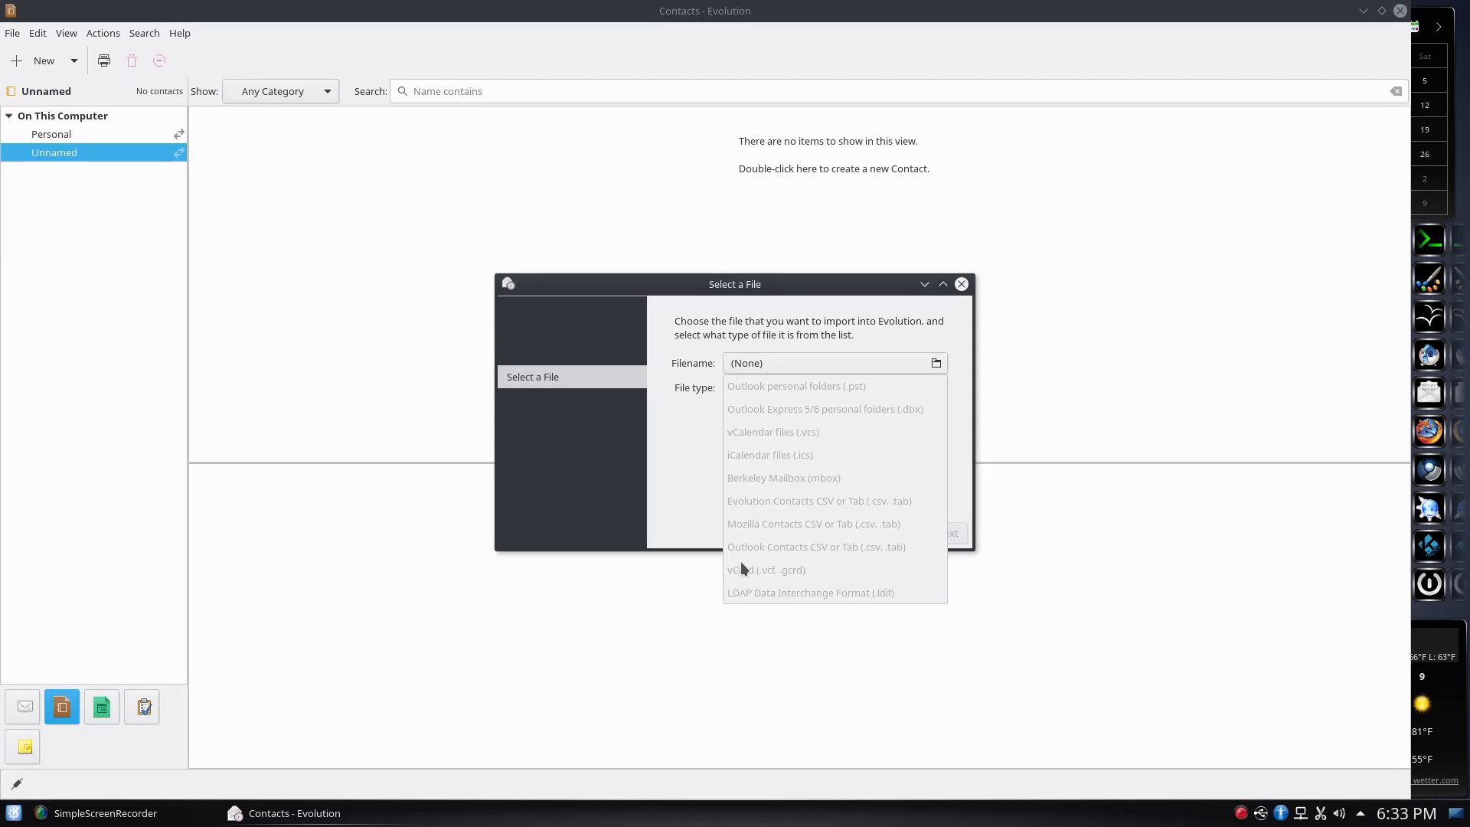
{"action": "left_click", "coordinate": [664, 467]}
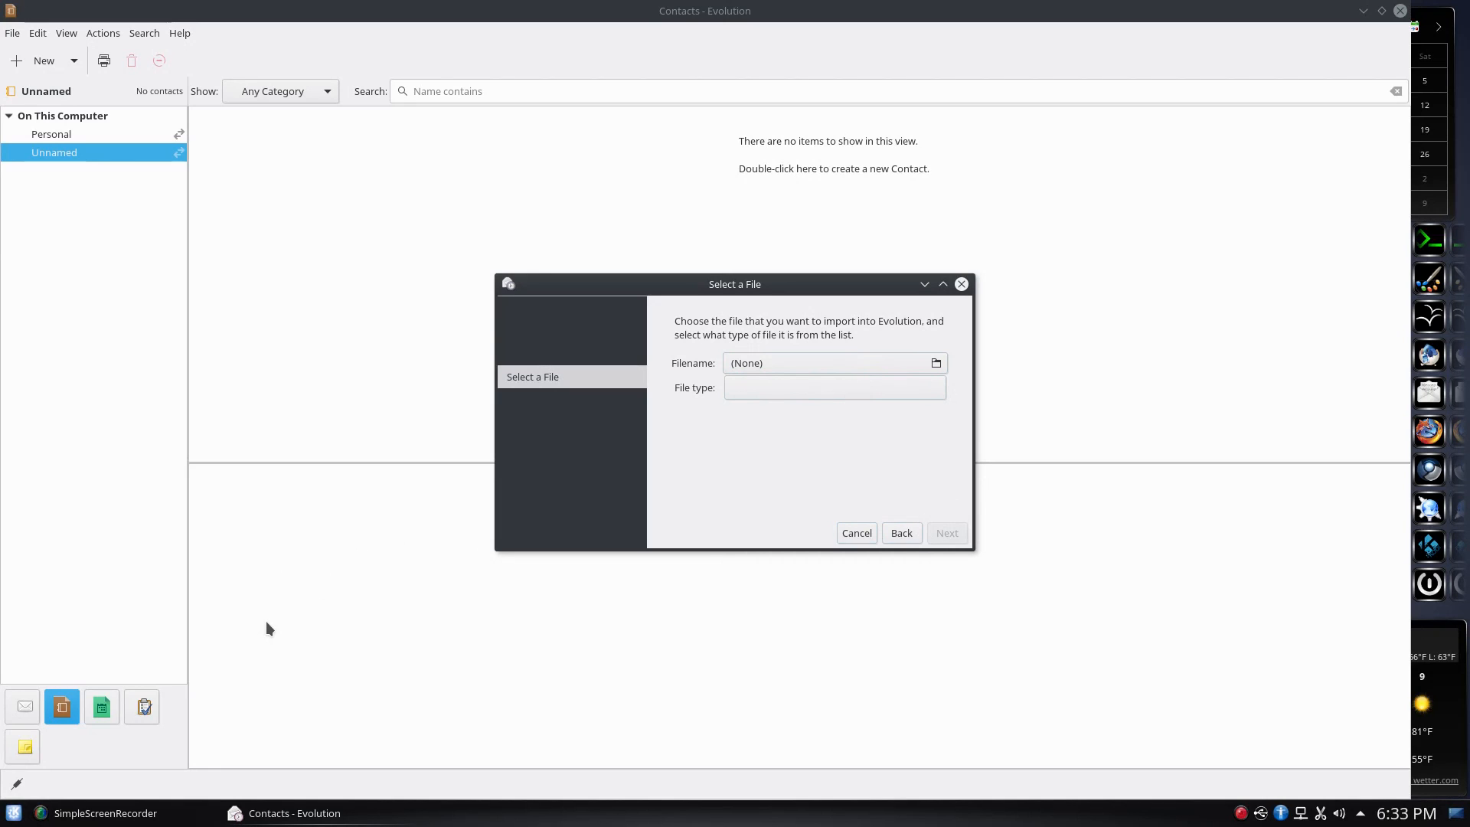
Launch KAddressBook from the launcher search 'ka'
{"action": "key", "text": "super"}
{"action": "type", "text": "kad"}
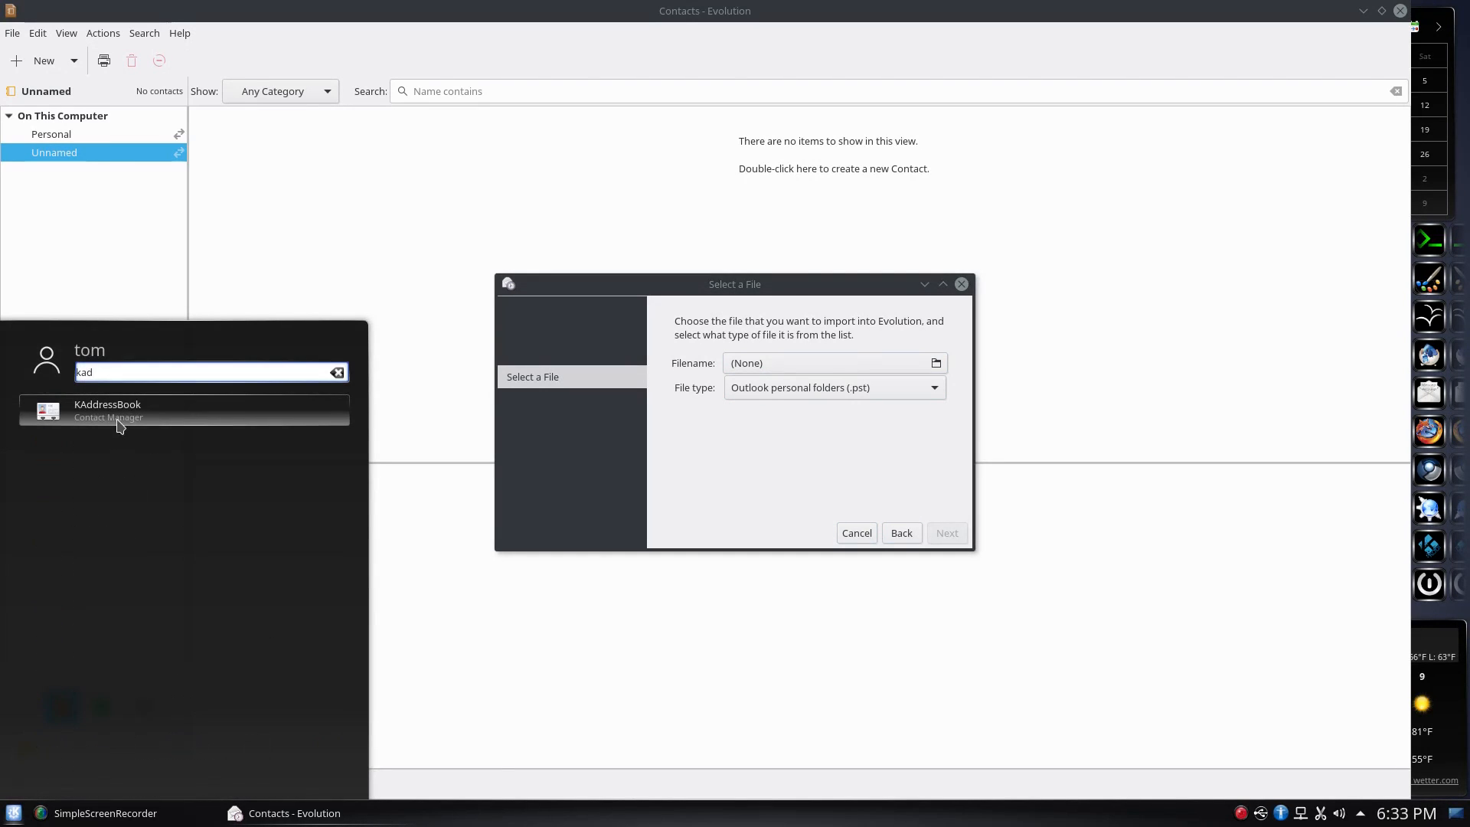
{"action": "left_click", "coordinate": [119, 417]}
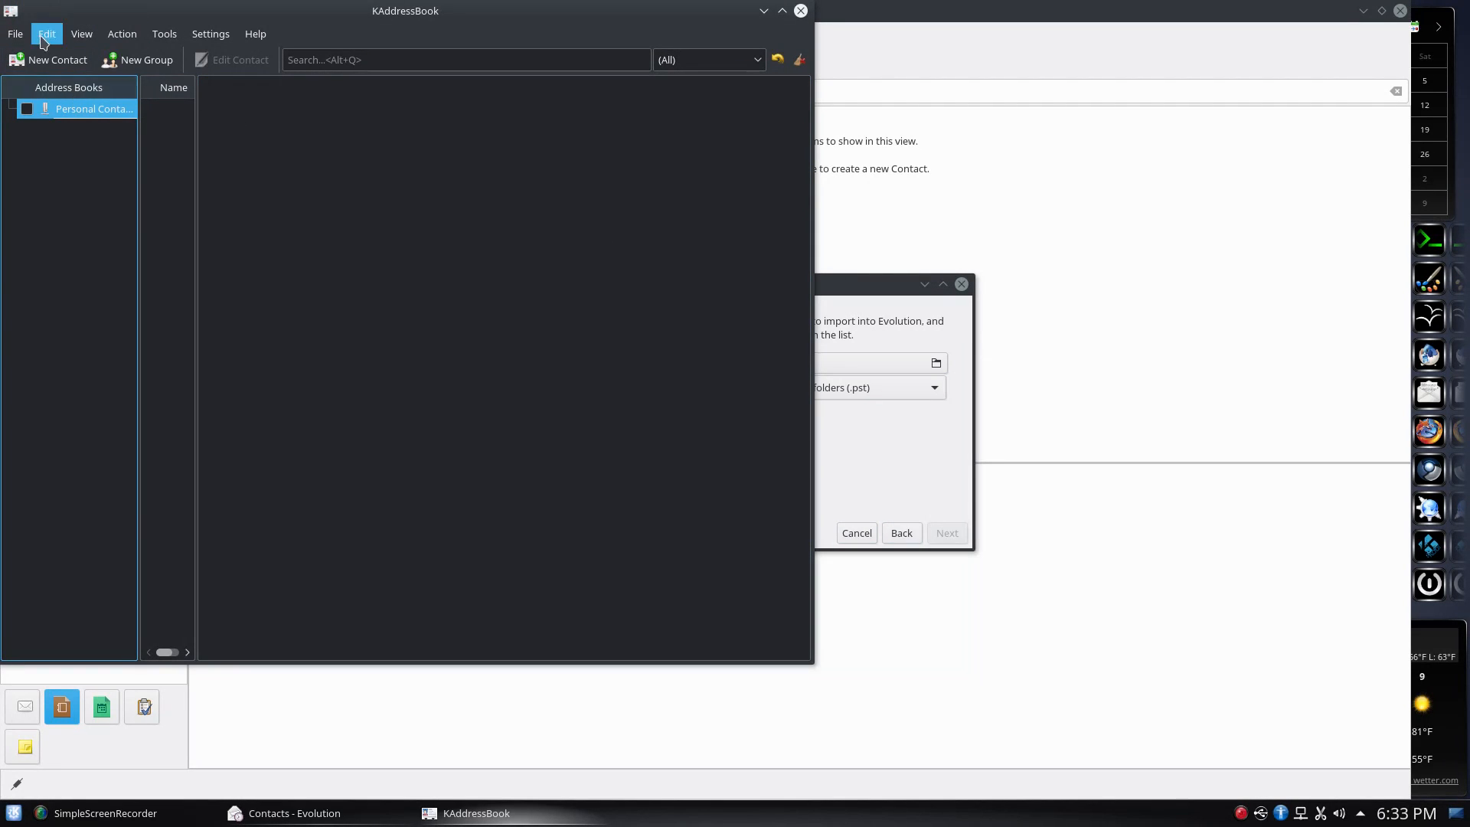
Add a new contact with a Home-type e-mail address, save it, and show its details
{"action": "left_click", "coordinate": [56, 67]}
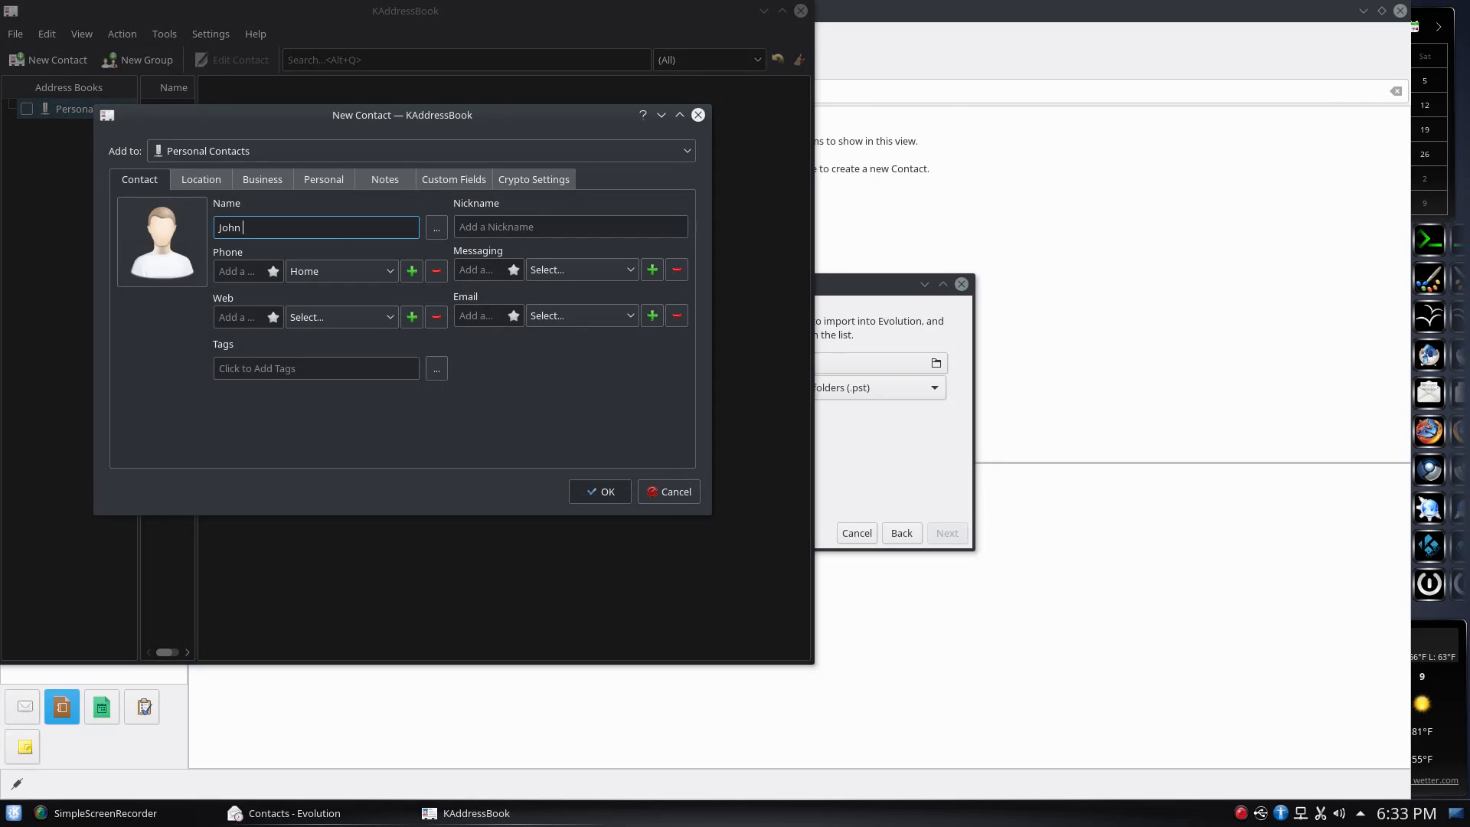
{"action": "key", "text": "Tab"}
{"action": "key", "text": "Tab"}
{"action": "key", "text": "Tab"}
{"action": "key", "text": "Tab"}
{"action": "key", "text": "Tab"}
{"action": "key", "text": "Tab"}
{"action": "key", "text": "Tab"}
{"action": "key", "text": "Tab"}
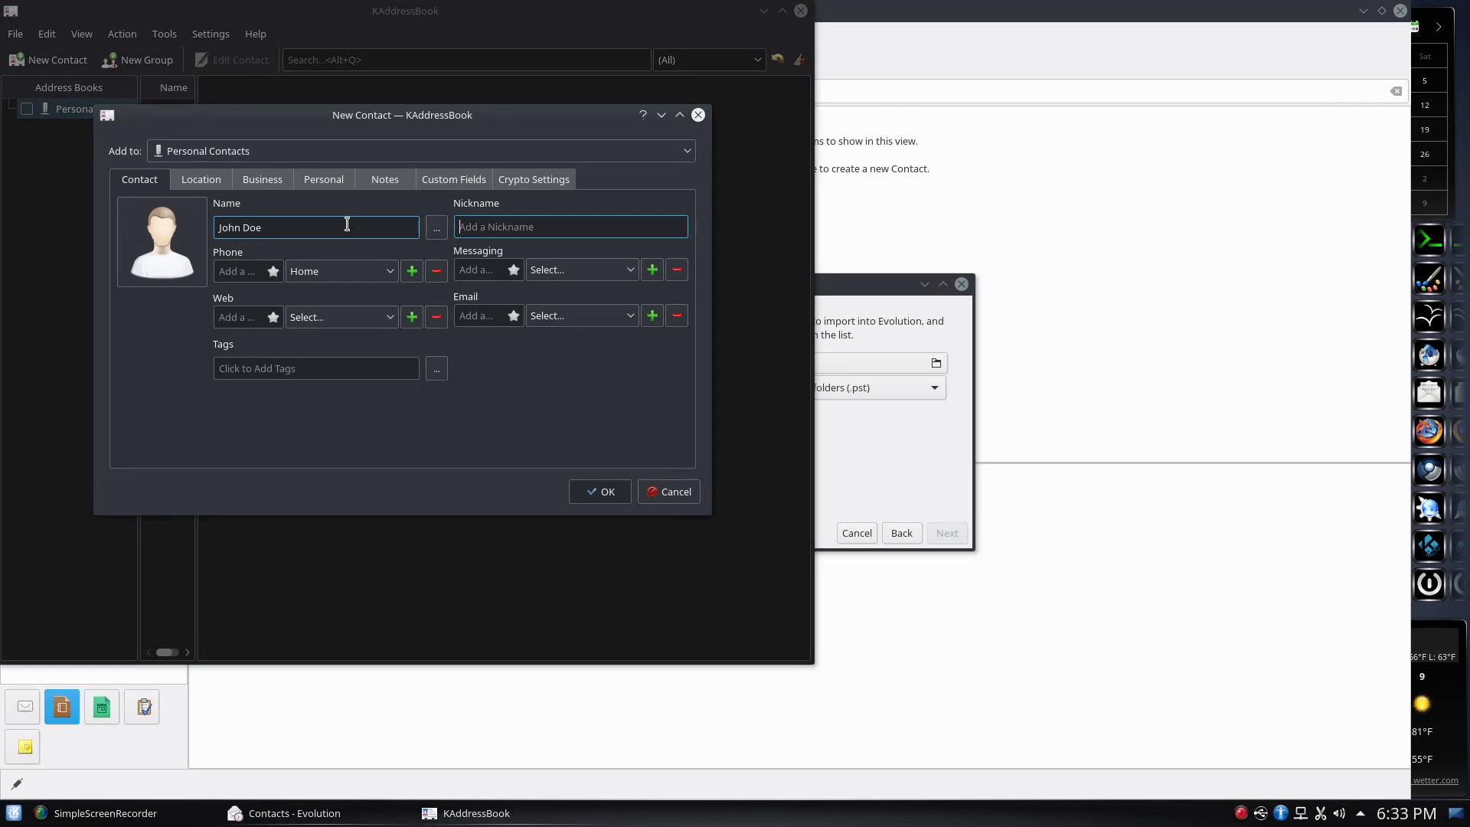
{"action": "key", "text": "Tab"}
{"action": "key", "text": "Tab"}
{"action": "key", "text": "Tab"}
{"action": "key", "text": "Tab"}
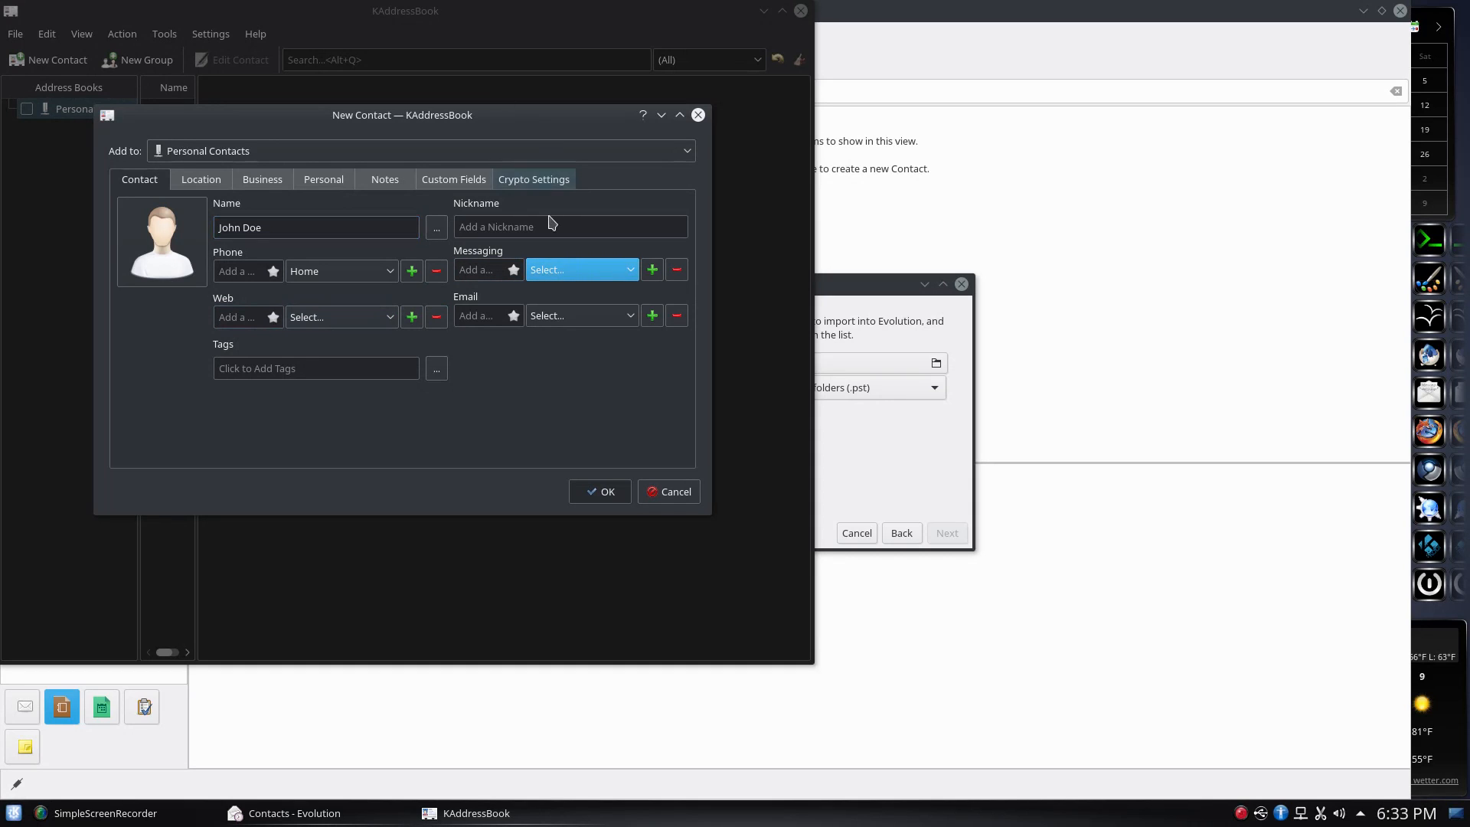
{"action": "left_click", "coordinate": [489, 316]}
{"action": "type", "text": "fa"}
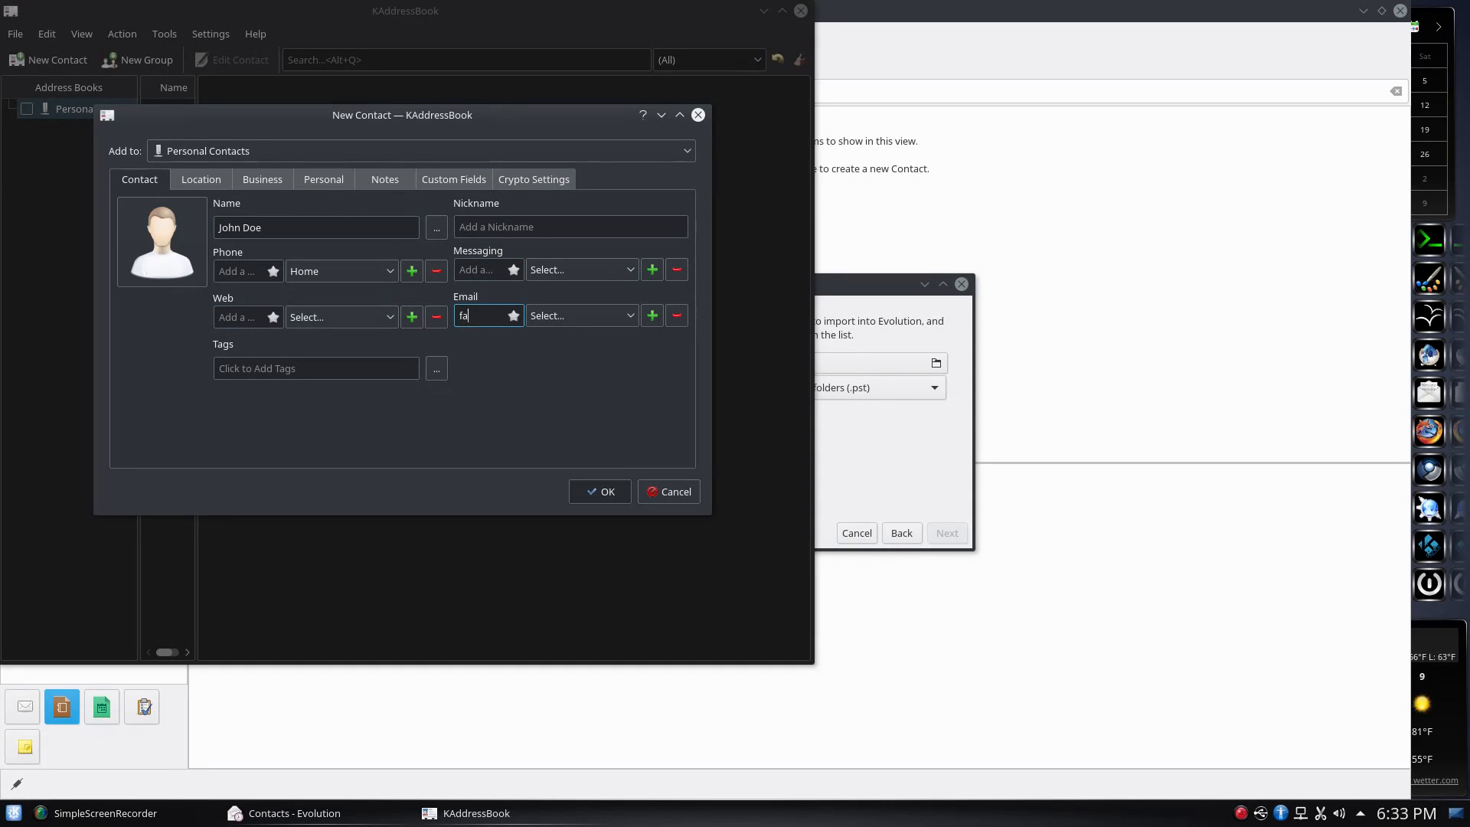
{"action": "type", "text": "ke@mail.com"}
{"action": "left_click", "coordinate": [616, 317]}
{"action": "left_click", "coordinate": [604, 356]}
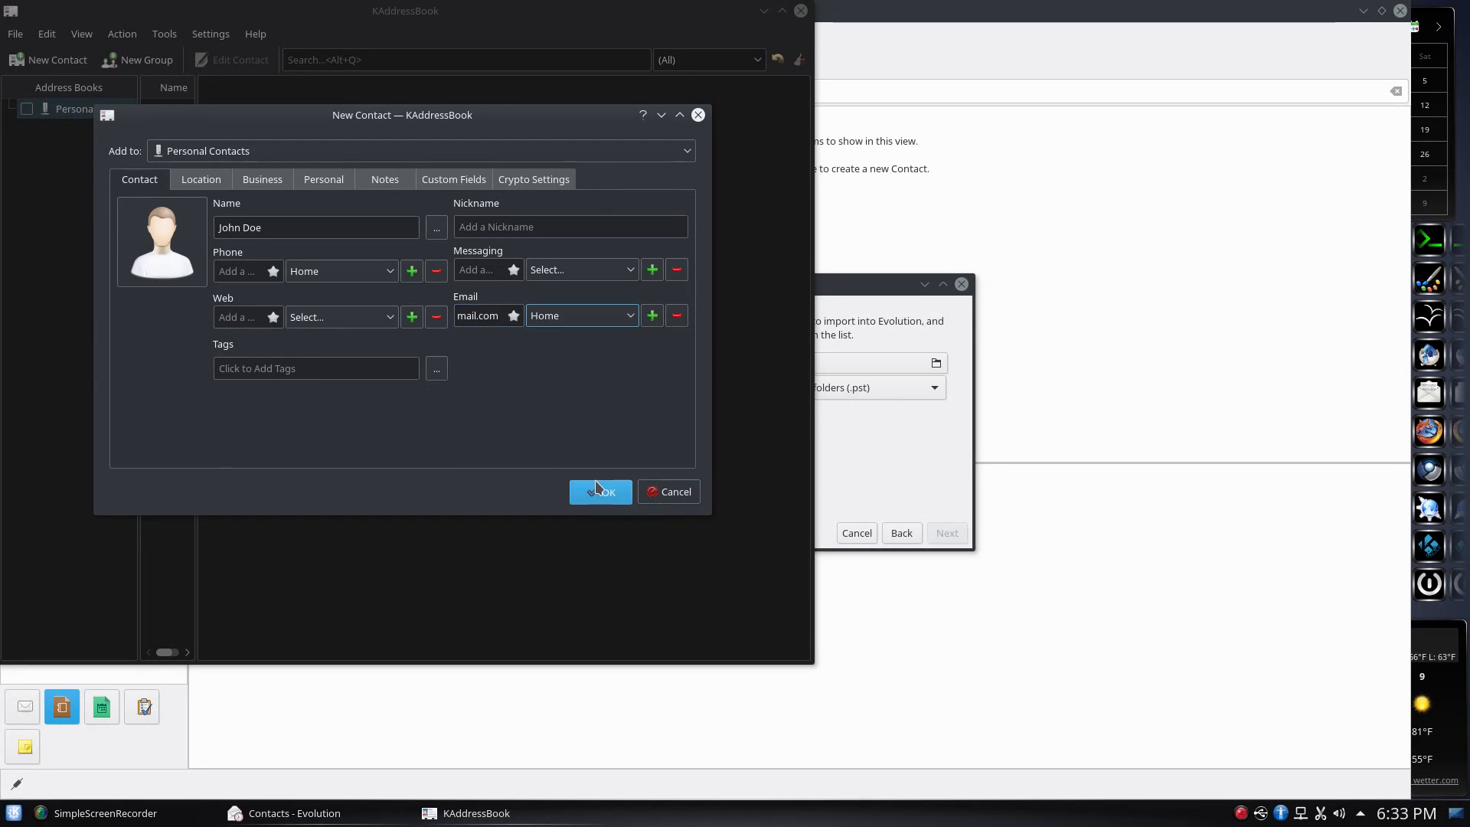
{"action": "left_click", "coordinate": [601, 491]}
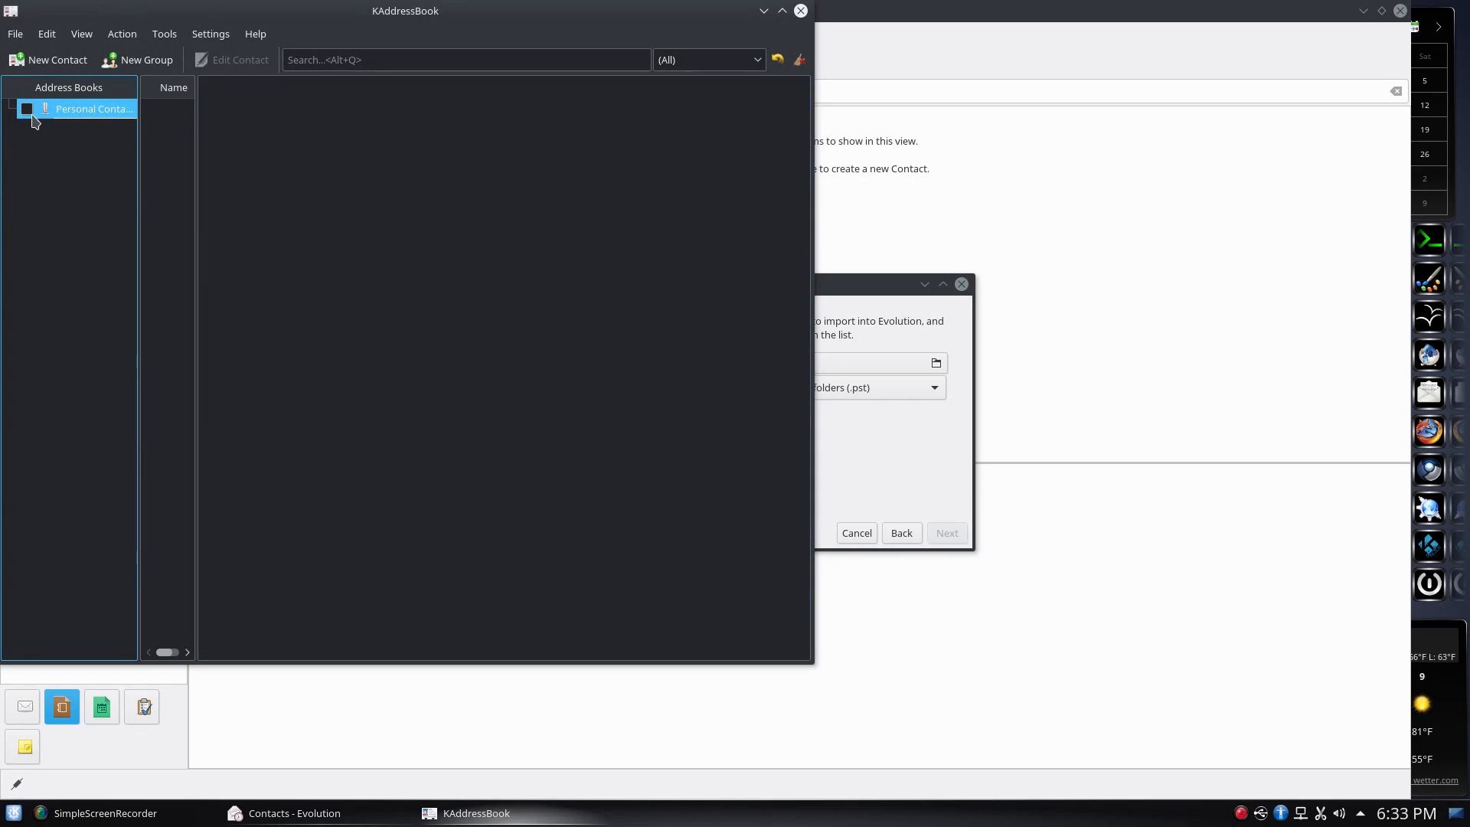
{"action": "left_click", "coordinate": [182, 111]}
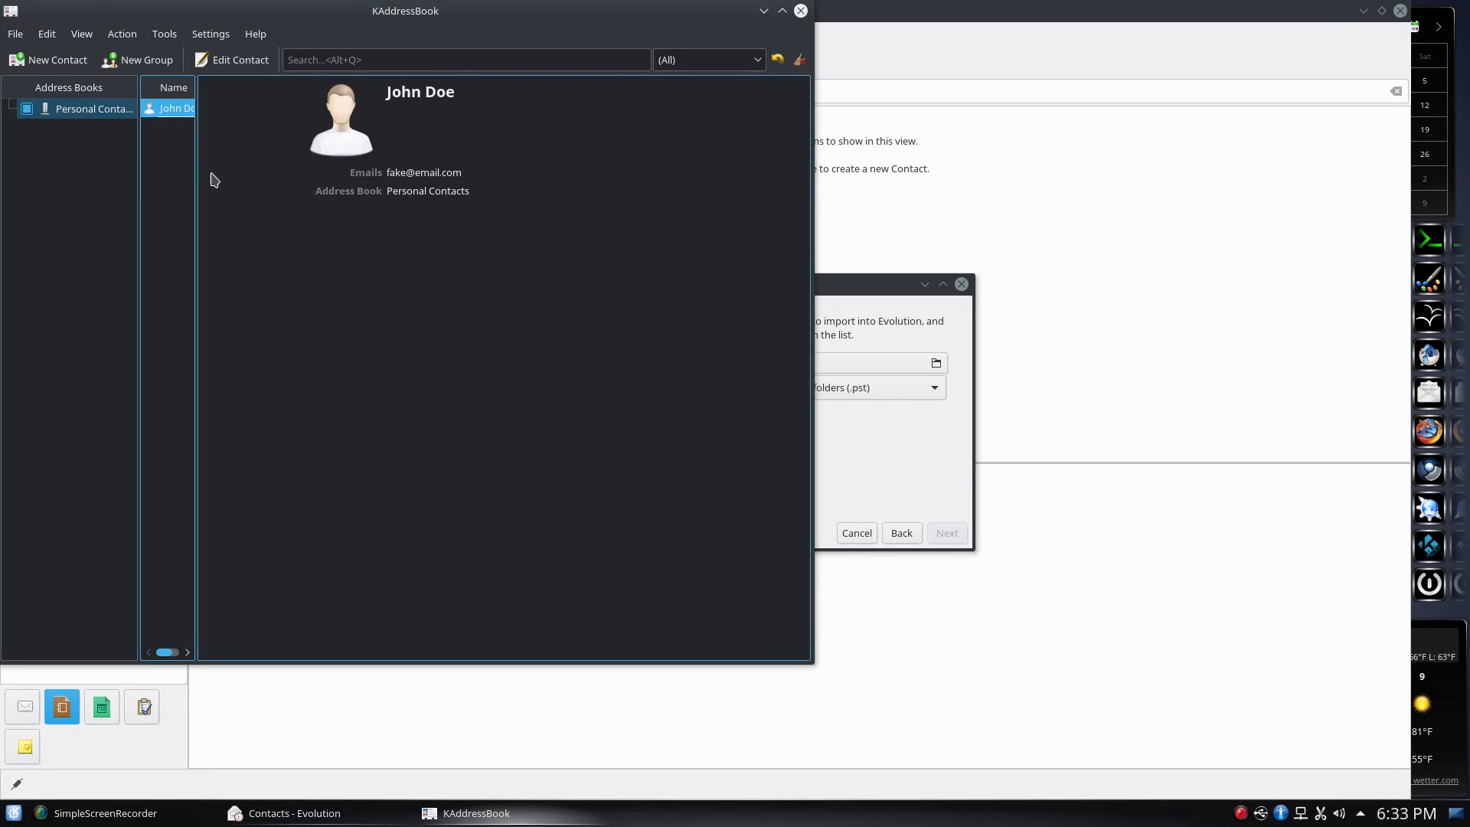
Widen the contact name list and export all contacts as vCard 4.0
{"action": "left_click_drag", "start_coordinate": [193, 183], "coordinate": [343, 227]}
{"action": "left_click", "coordinate": [15, 34]}
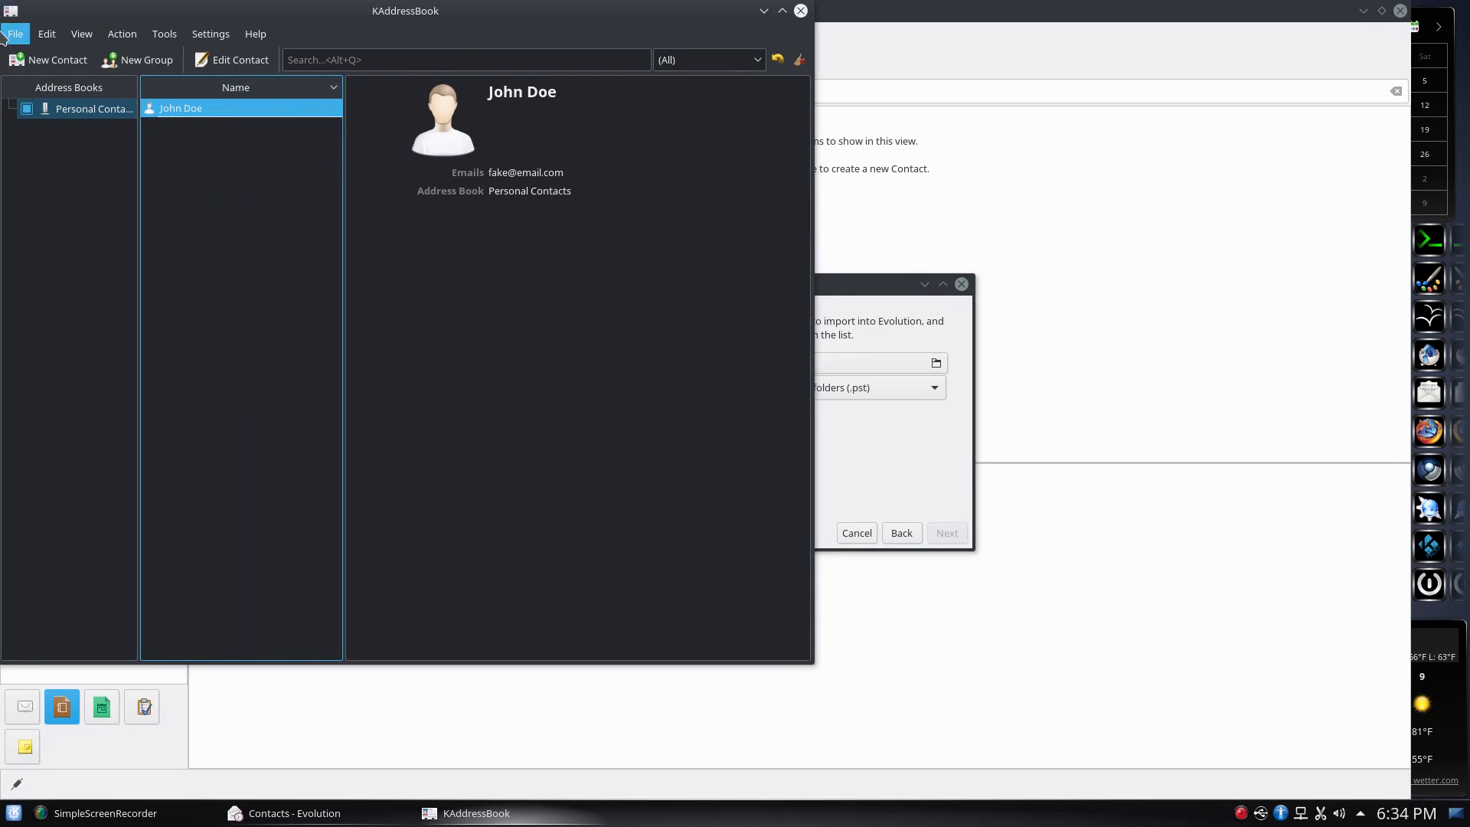
{"action": "mouse_move", "coordinate": [45, 100]}
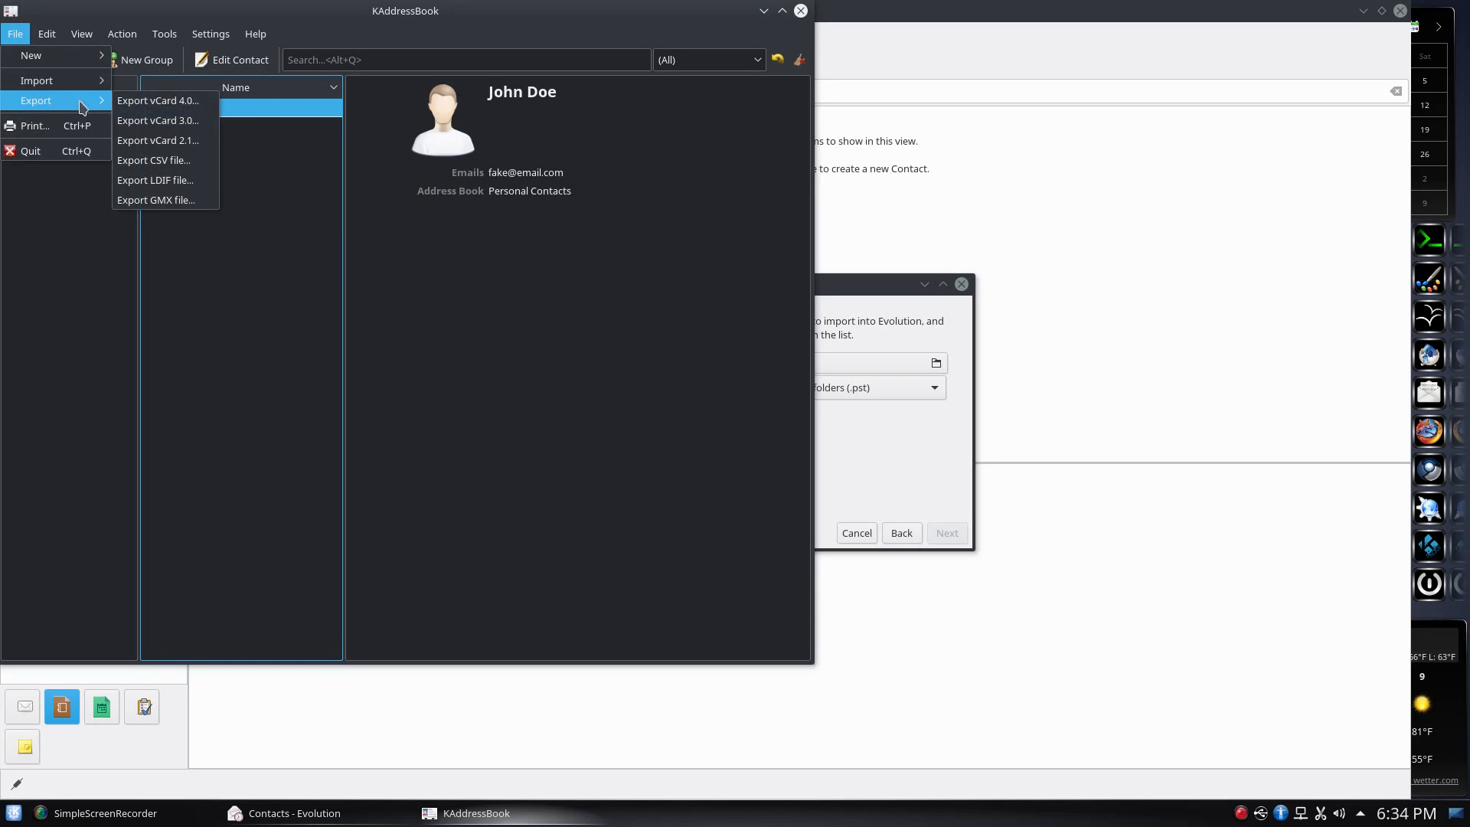
{"action": "left_click", "coordinate": [162, 102]}
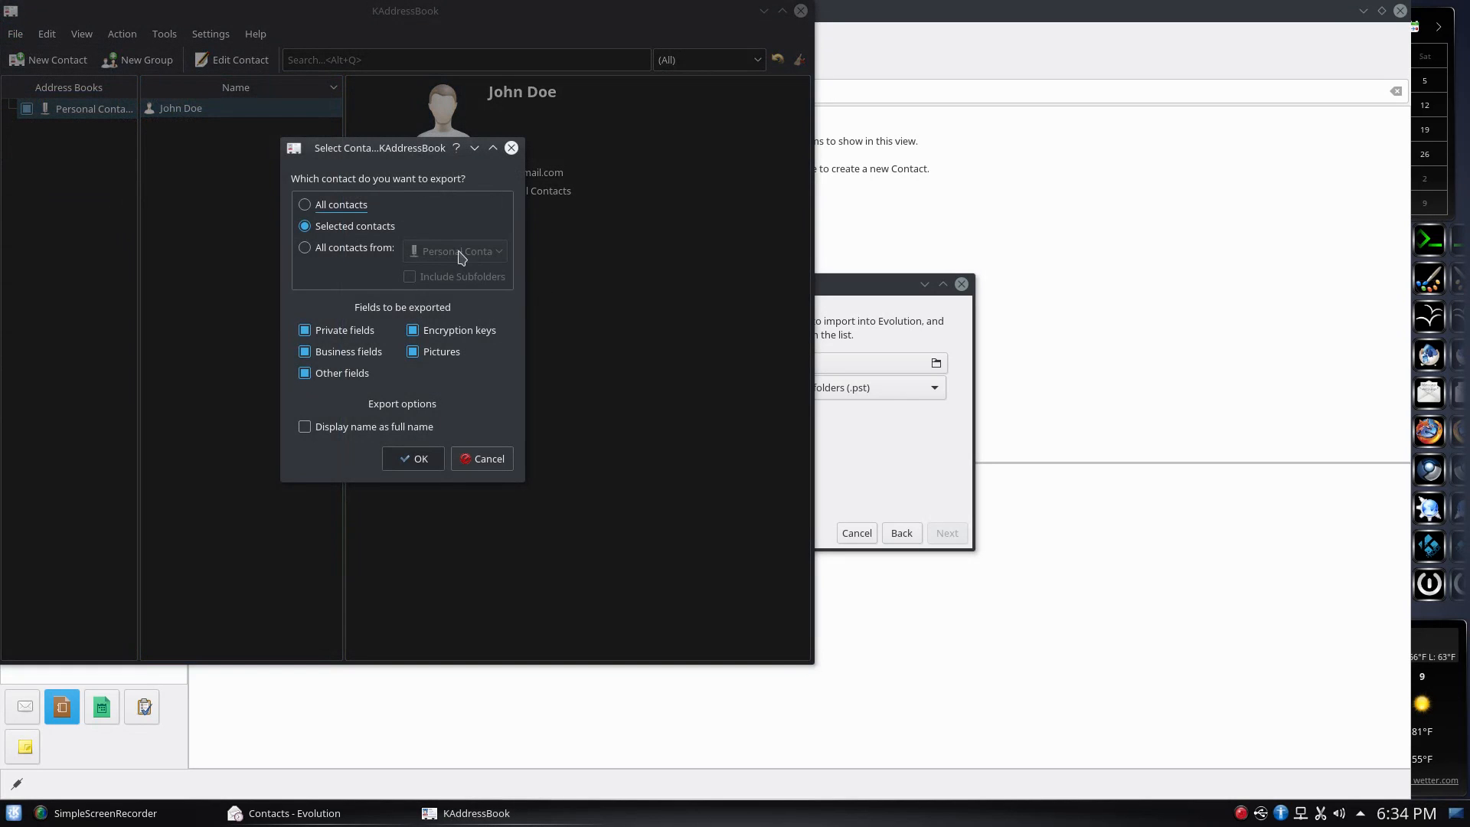
{"action": "left_click", "coordinate": [335, 211]}
{"action": "left_click", "coordinate": [417, 458]}
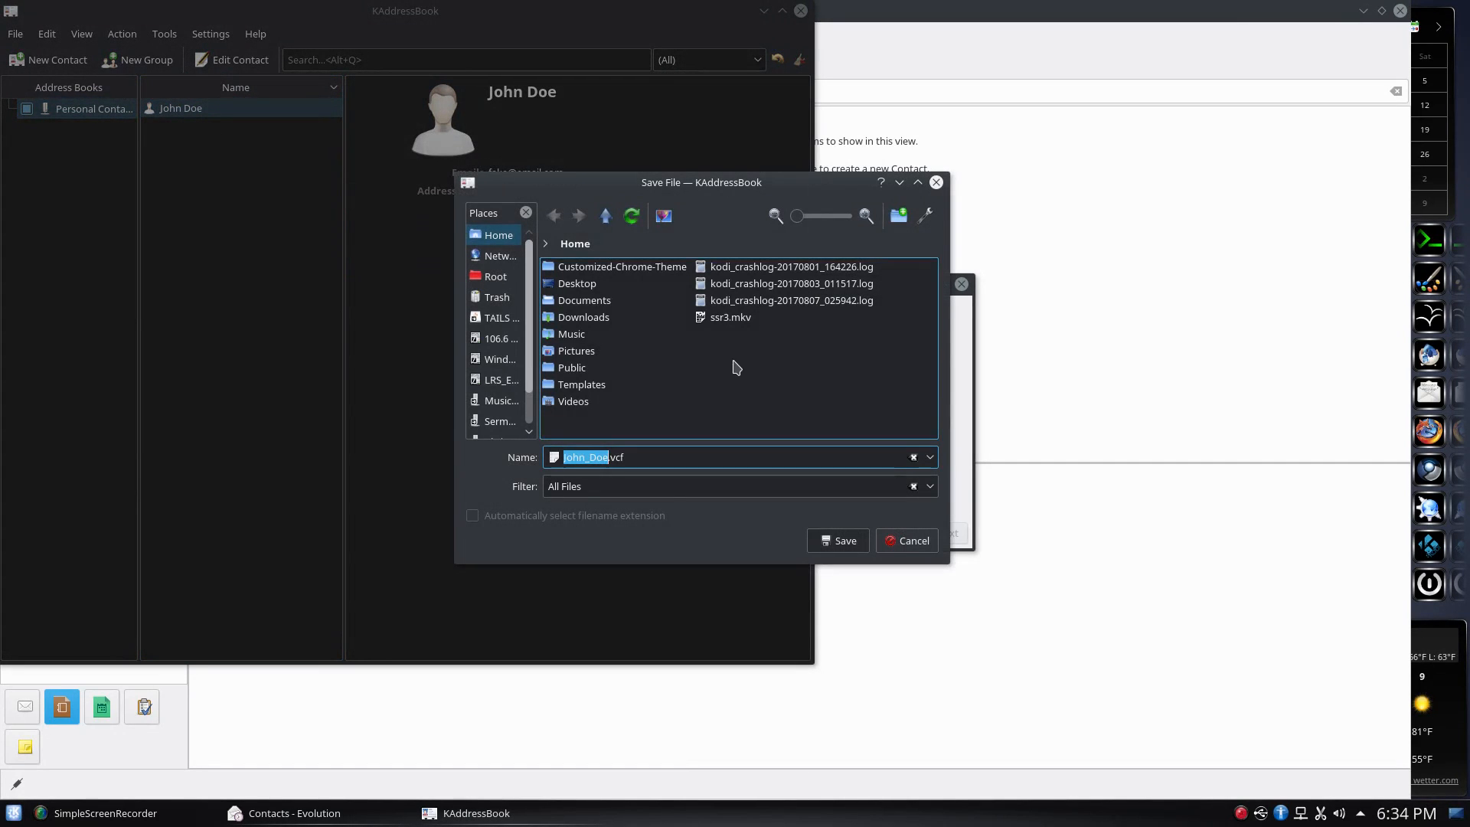
Save the vCard export to the Desktop as 'vcard' instead of overwriting Home.desktop
{"action": "double_click", "coordinate": [576, 284]}
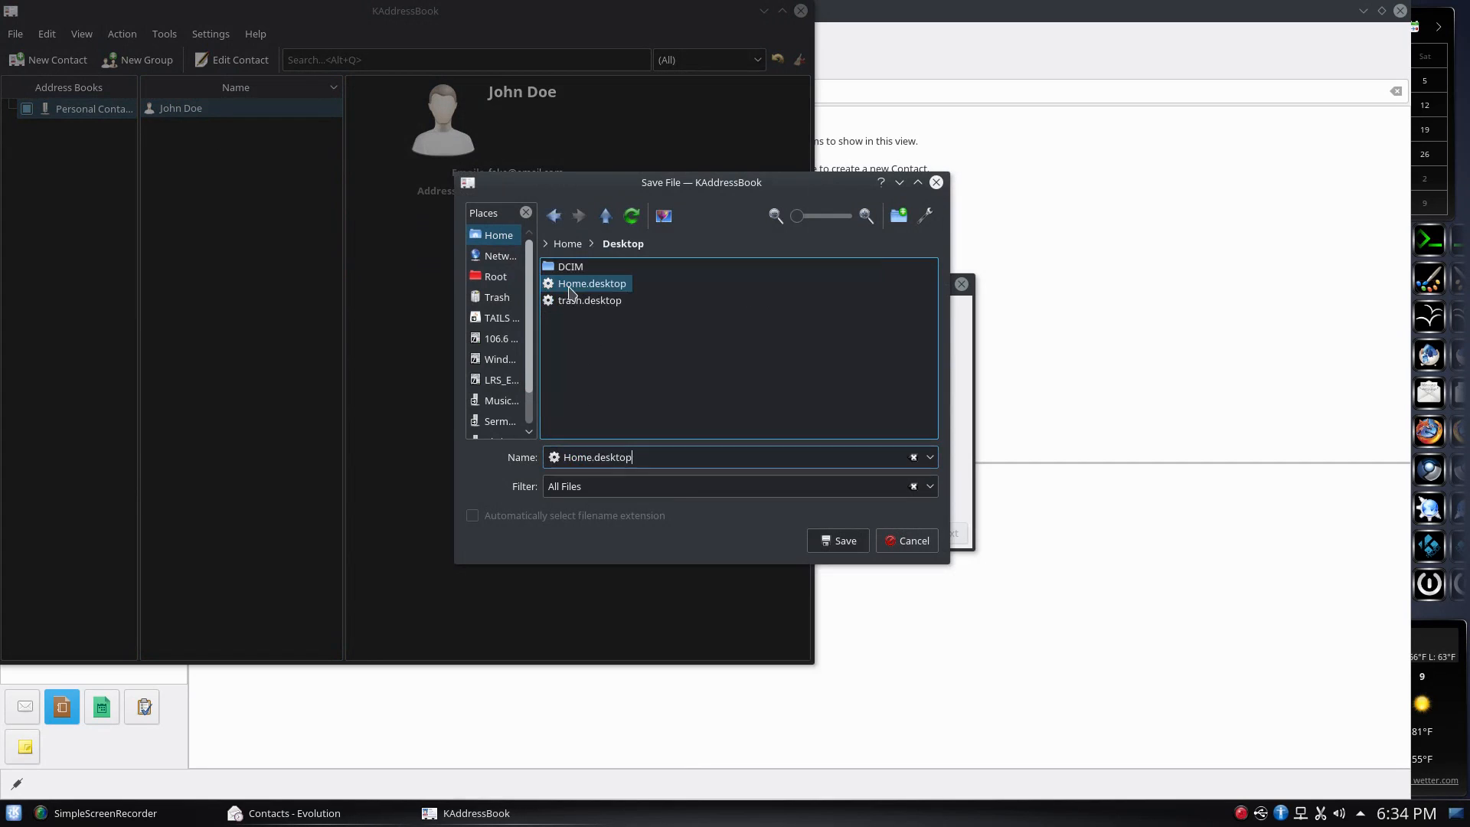
{"action": "left_click", "coordinate": [849, 540]}
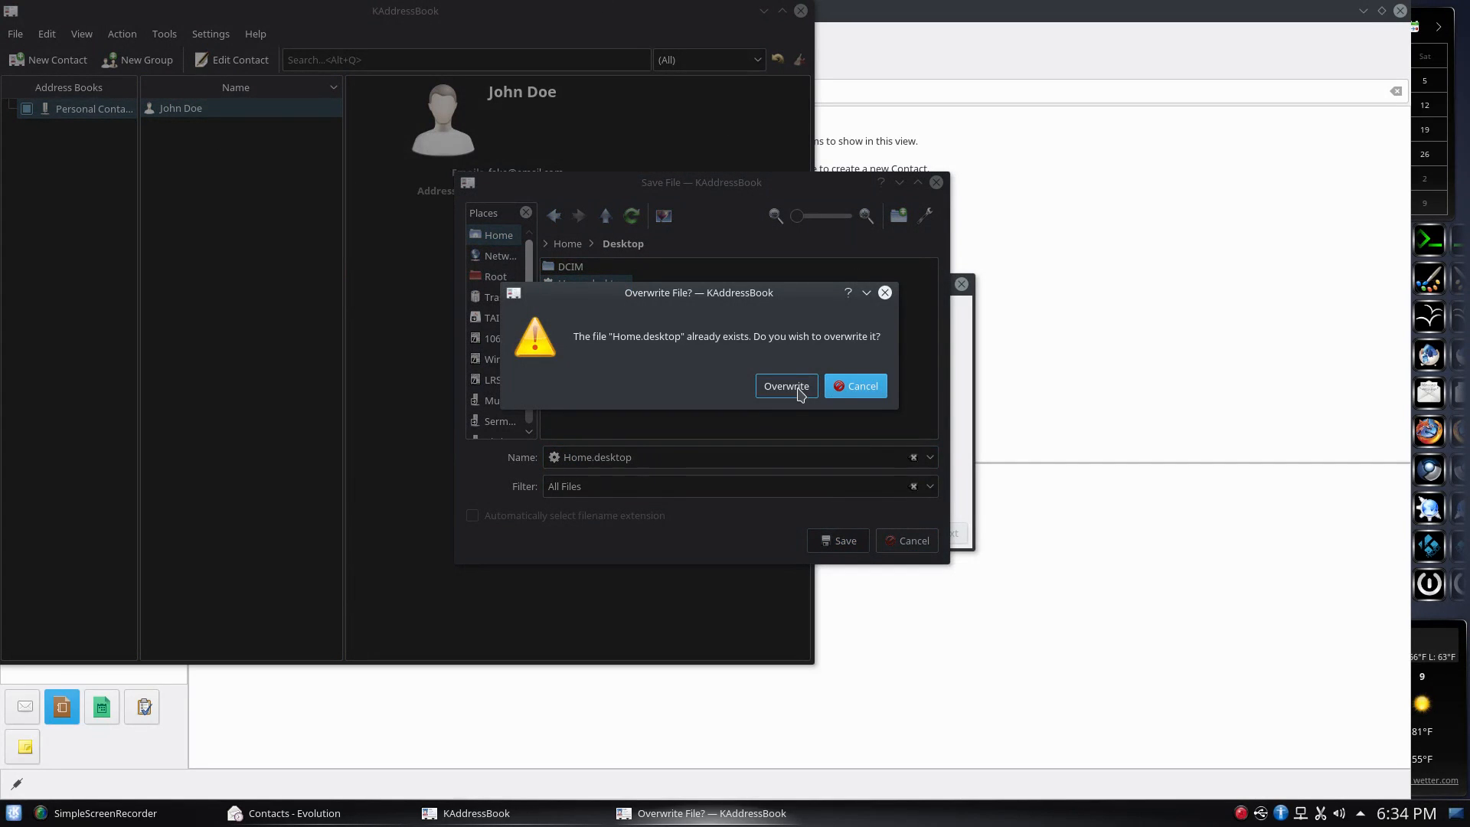
{"action": "left_click", "coordinate": [843, 388]}
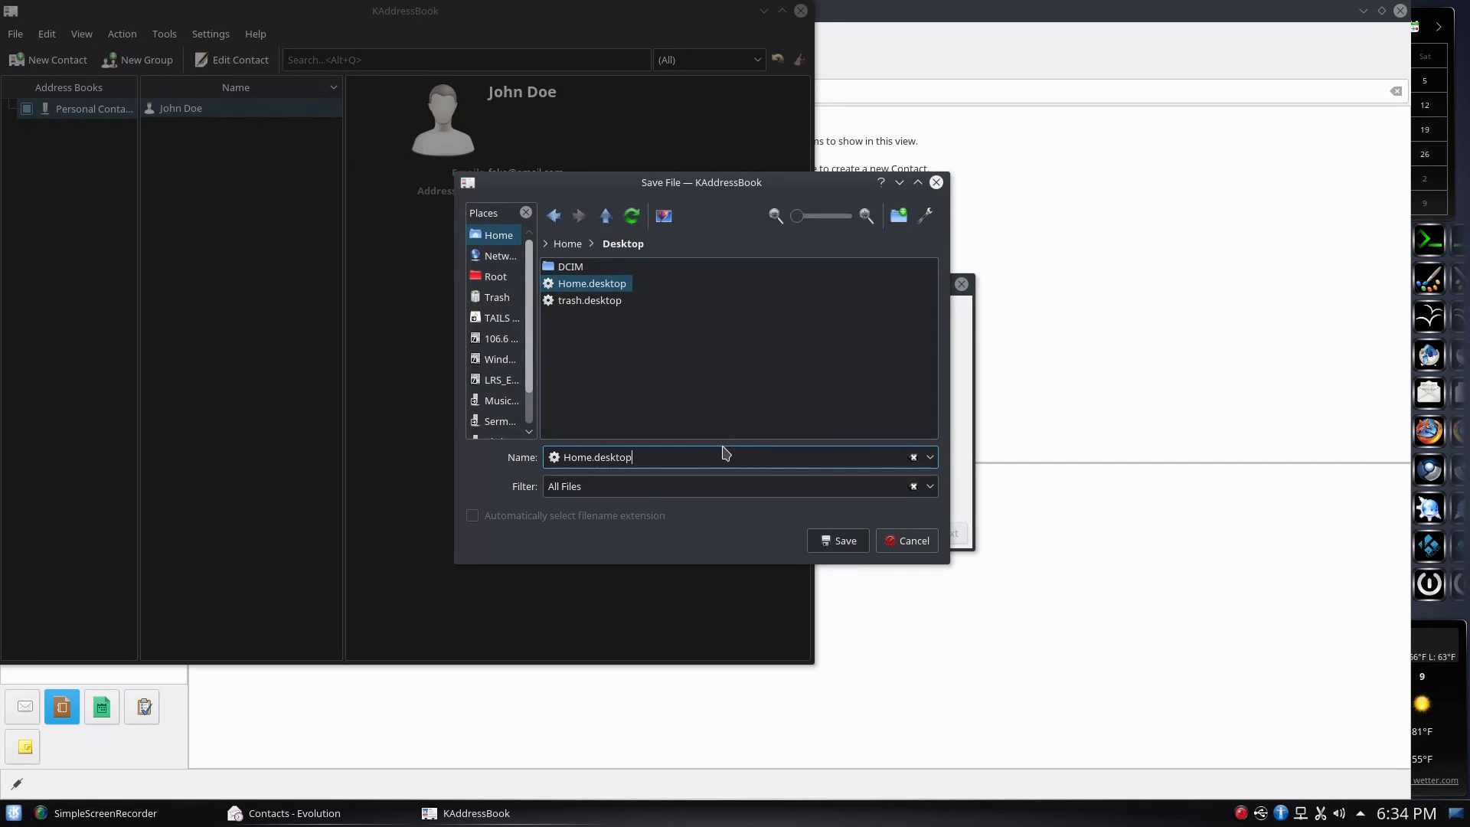
{"action": "left_click", "coordinate": [683, 353]}
{"action": "left_click", "coordinate": [619, 452]}
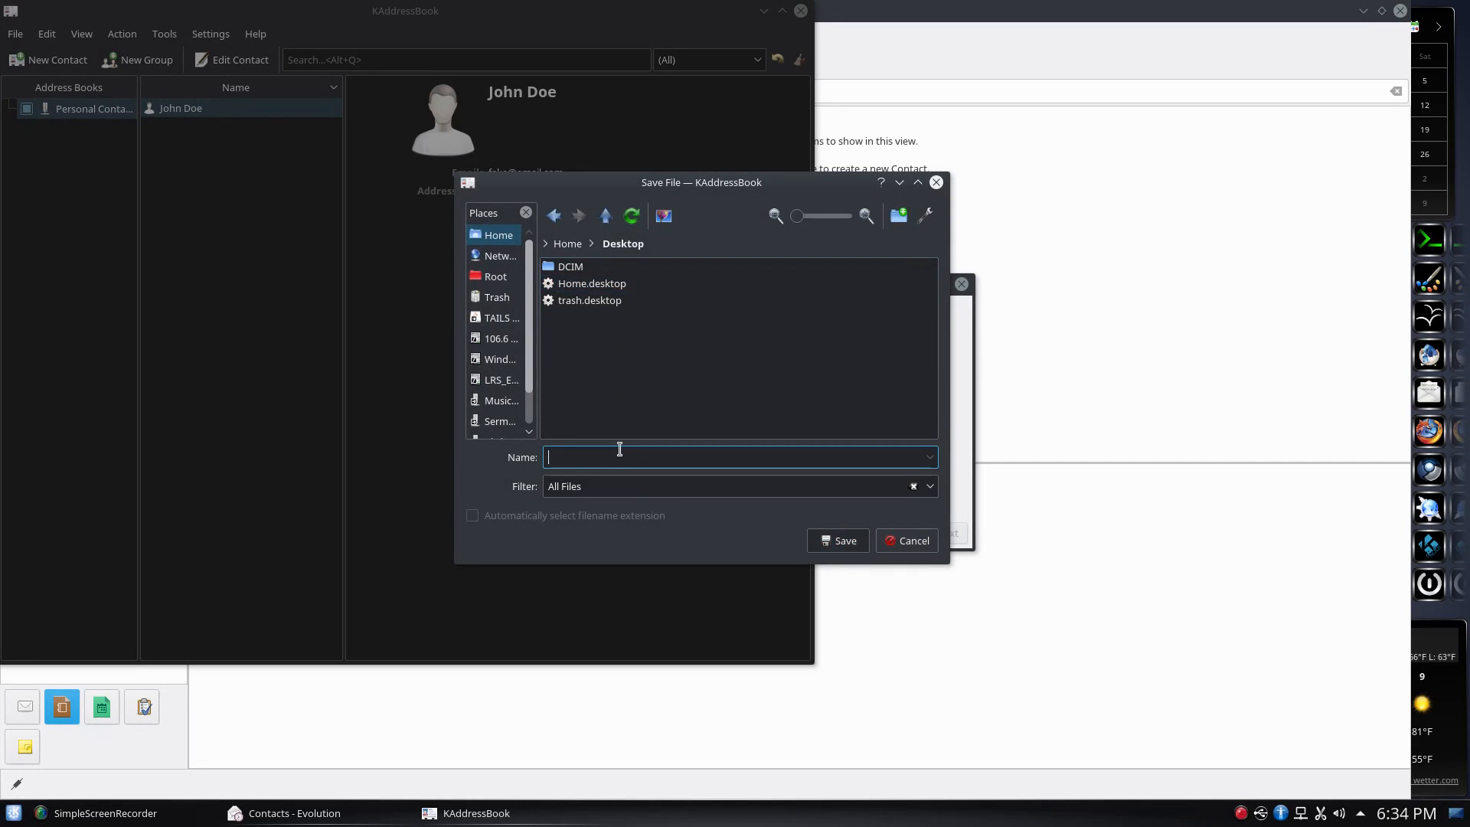
{"action": "type", "text": "vcard"}
{"action": "left_click", "coordinate": [839, 539]}
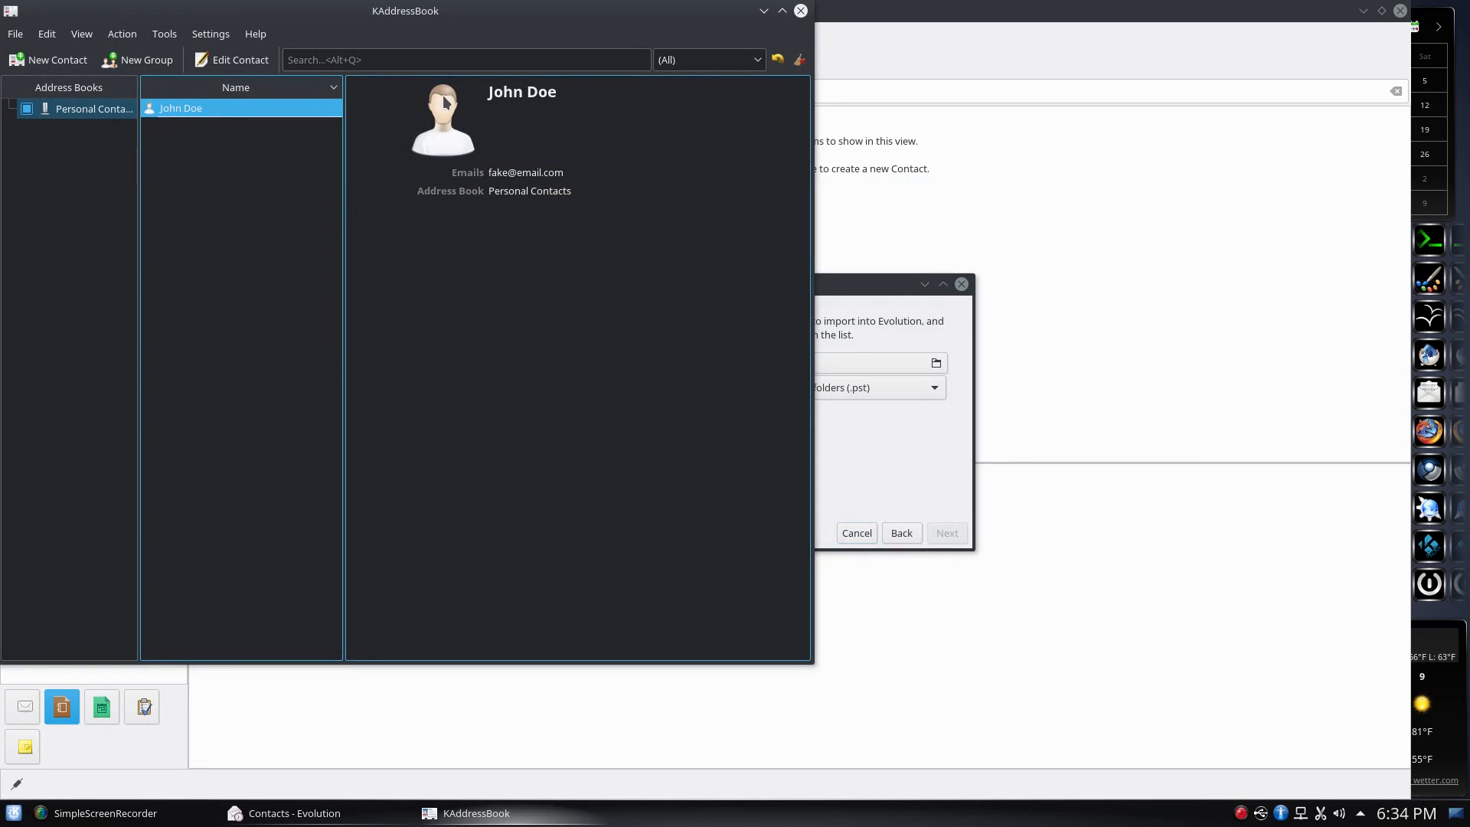
Close KAddressBook and pick the Desktop 'vcard' file in Evolution's import assistant
{"action": "left_click", "coordinate": [800, 11]}
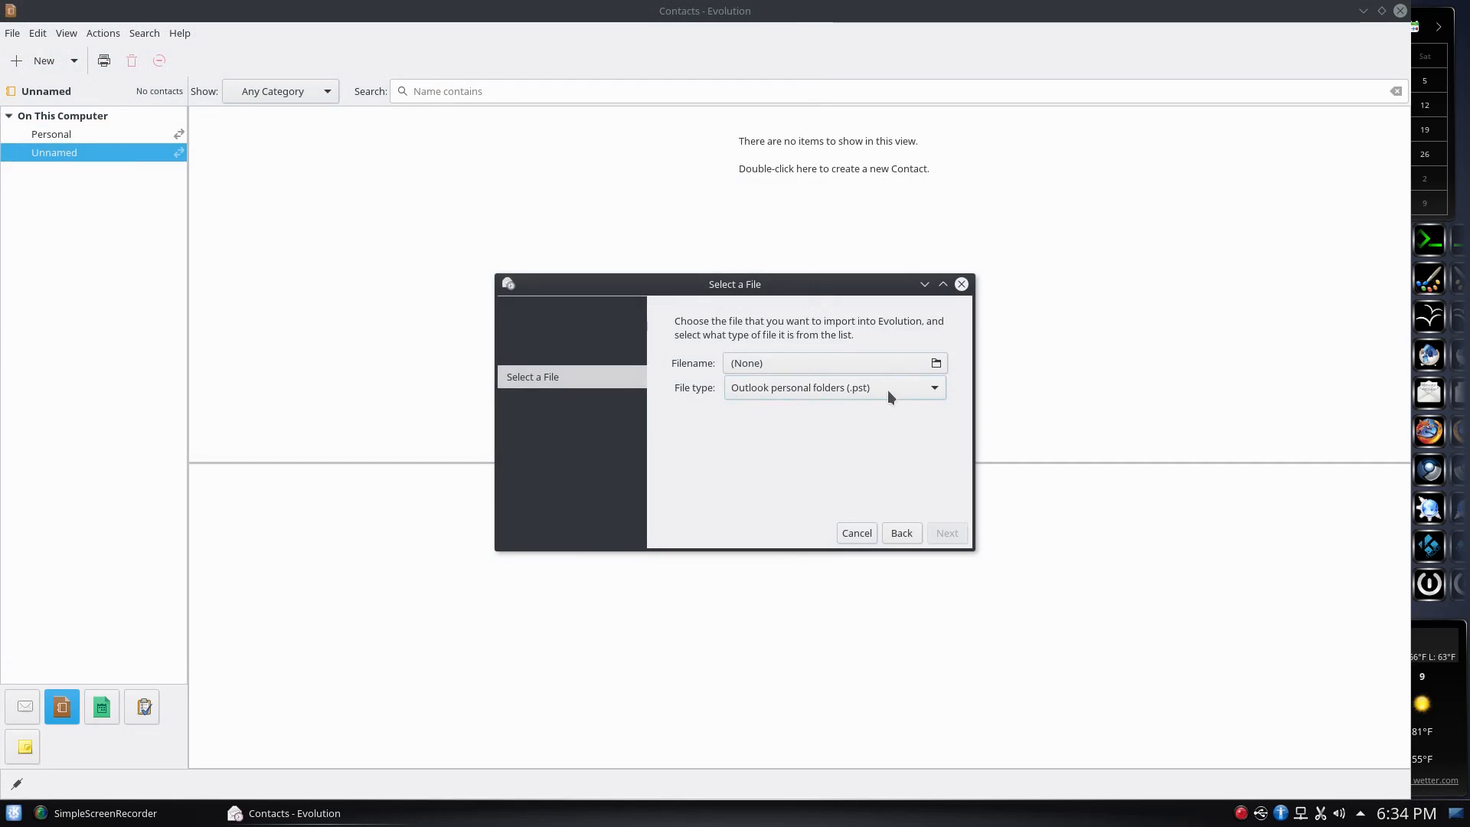
{"action": "left_click", "coordinate": [889, 389]}
{"action": "left_click", "coordinate": [883, 383]}
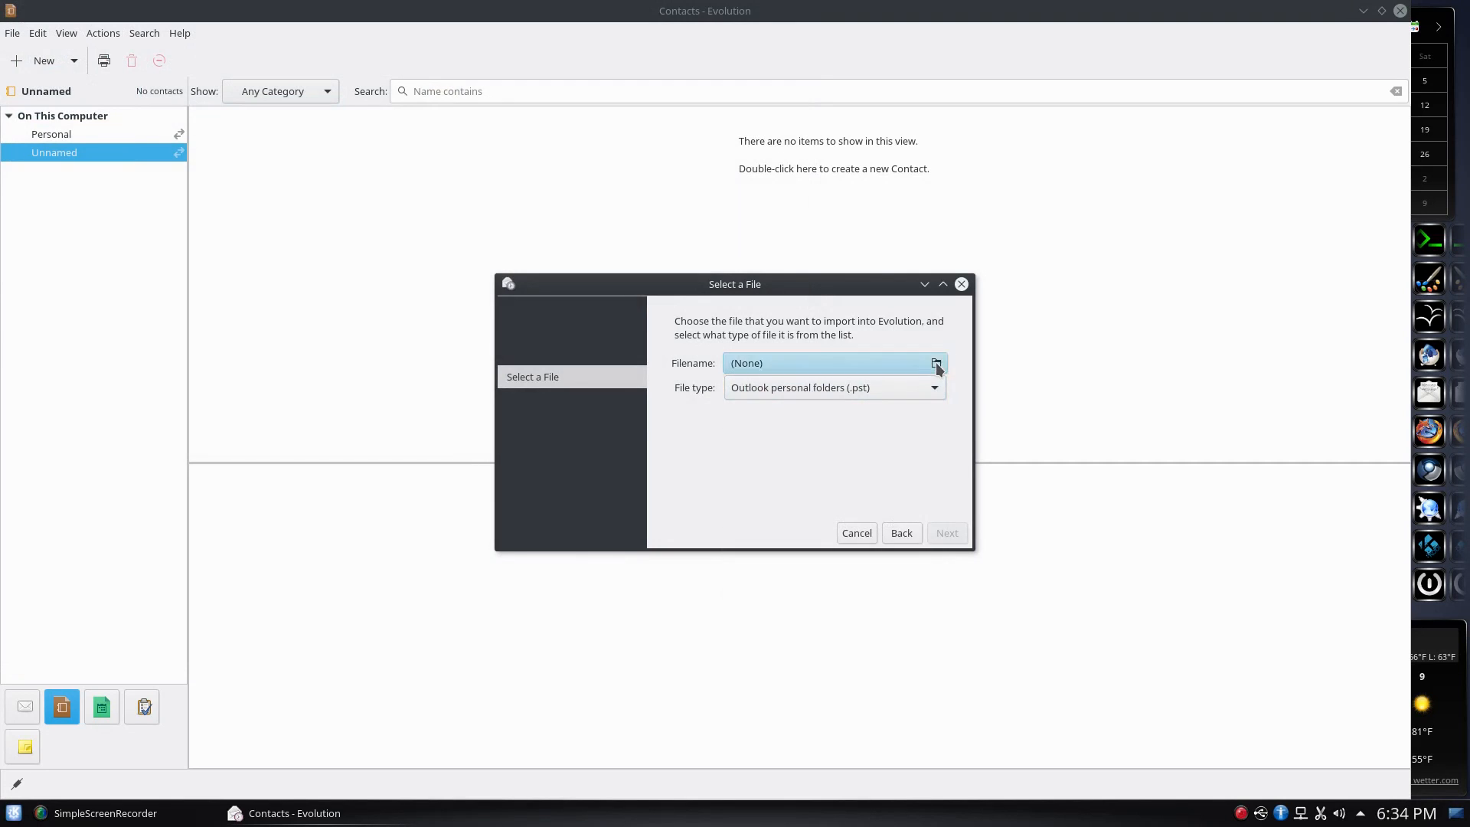
{"action": "left_click", "coordinate": [936, 363]}
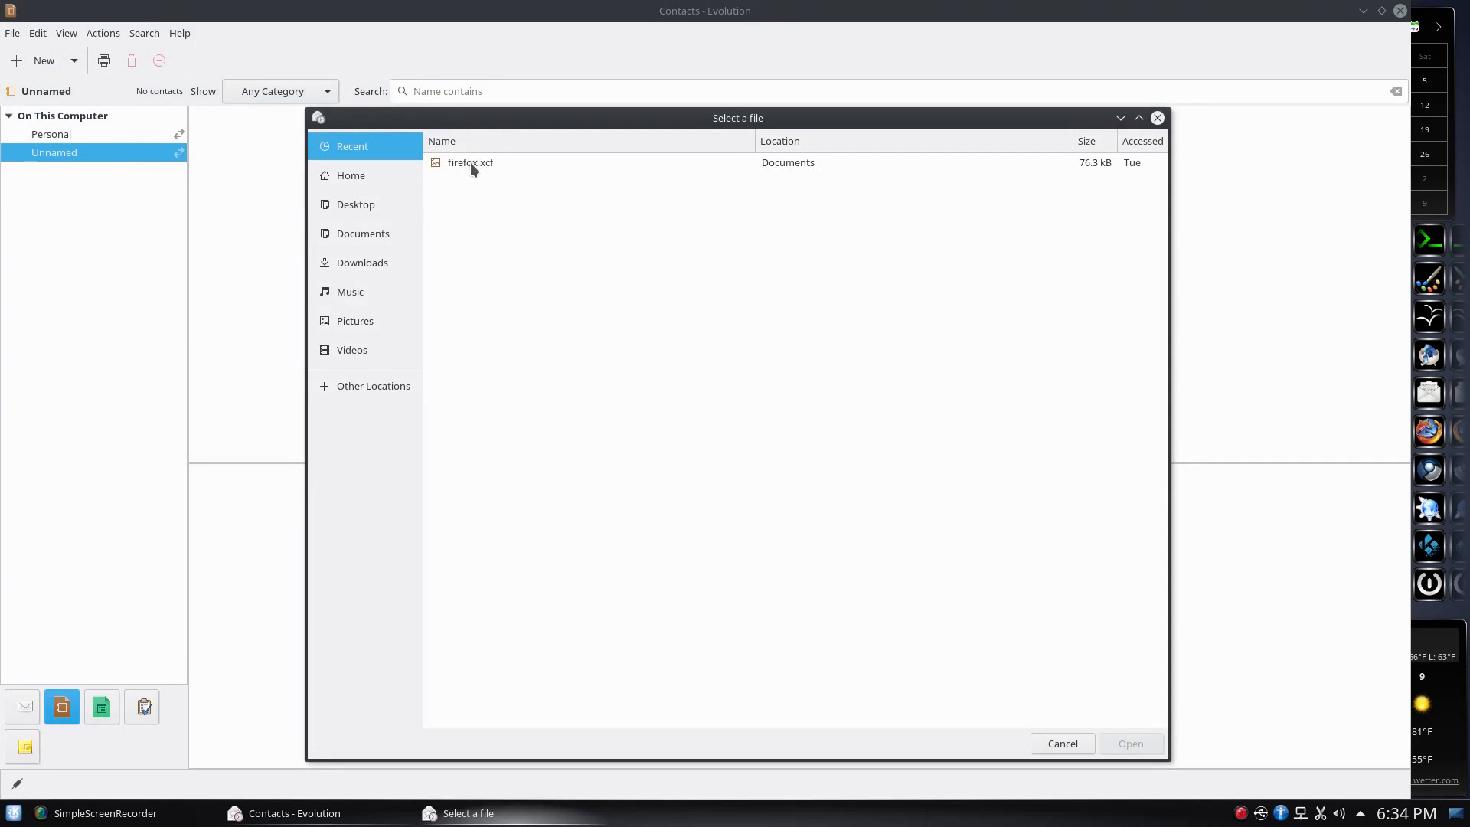
{"action": "left_click", "coordinate": [352, 202]}
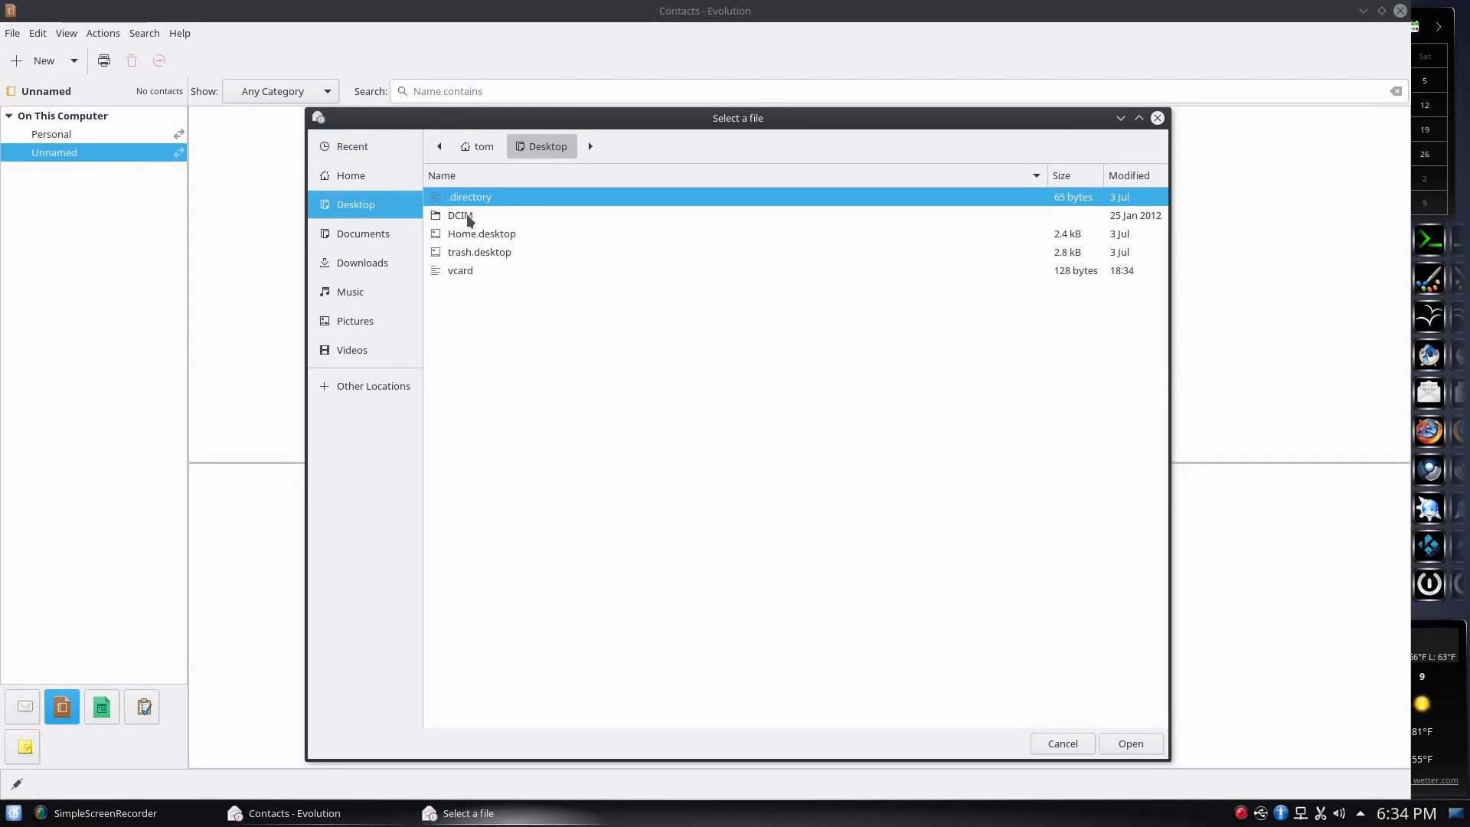
{"action": "left_click", "coordinate": [477, 270]}
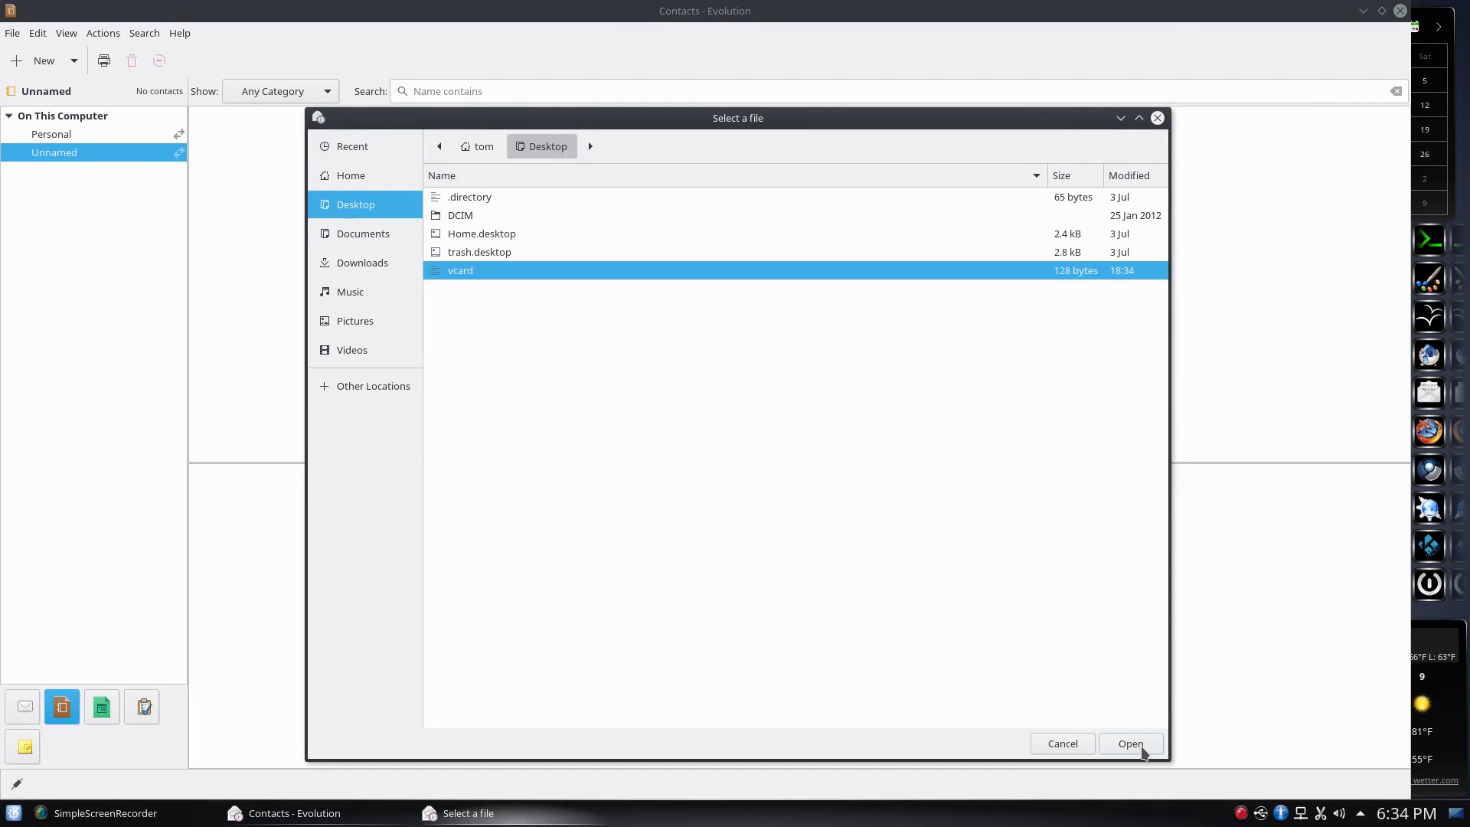
{"action": "left_click", "coordinate": [1137, 747]}
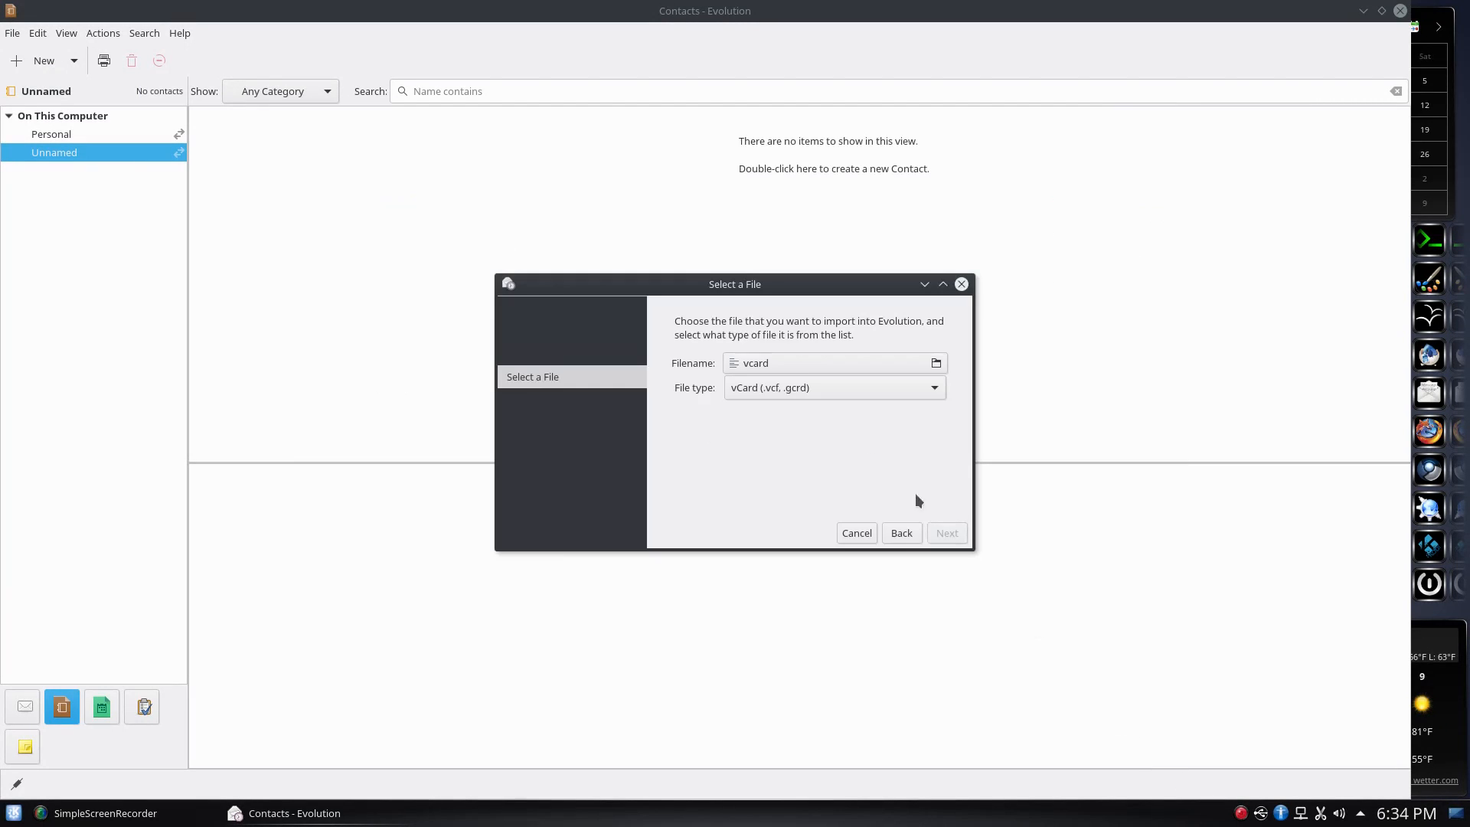
Set the file type to vCard and import it into the Personal address book
{"action": "left_click", "coordinate": [870, 387]}
{"action": "left_click", "coordinate": [870, 388]}
{"action": "left_click", "coordinate": [947, 533]}
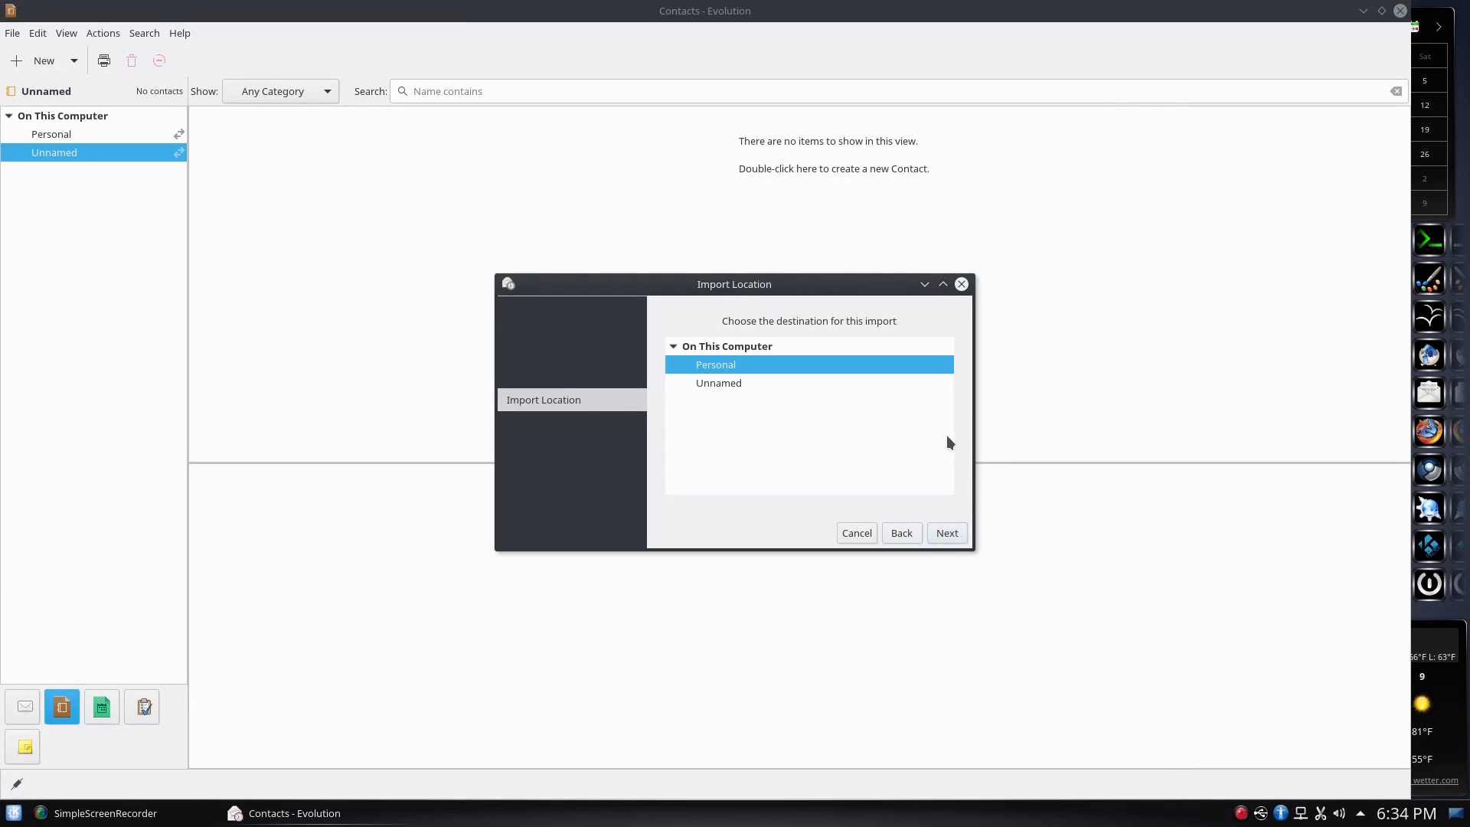
{"action": "left_click", "coordinate": [950, 536]}
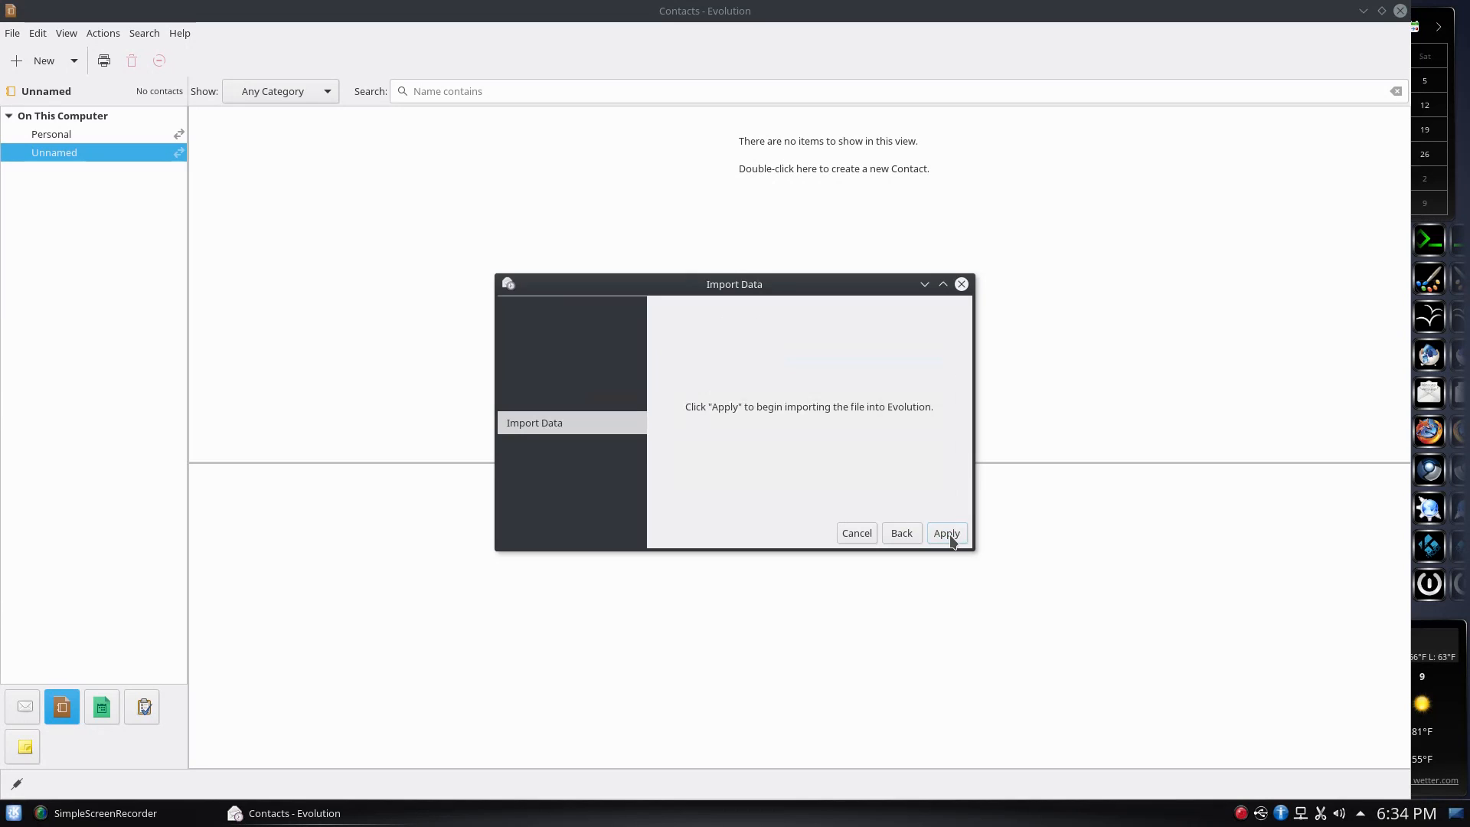
{"action": "left_click", "coordinate": [946, 533]}
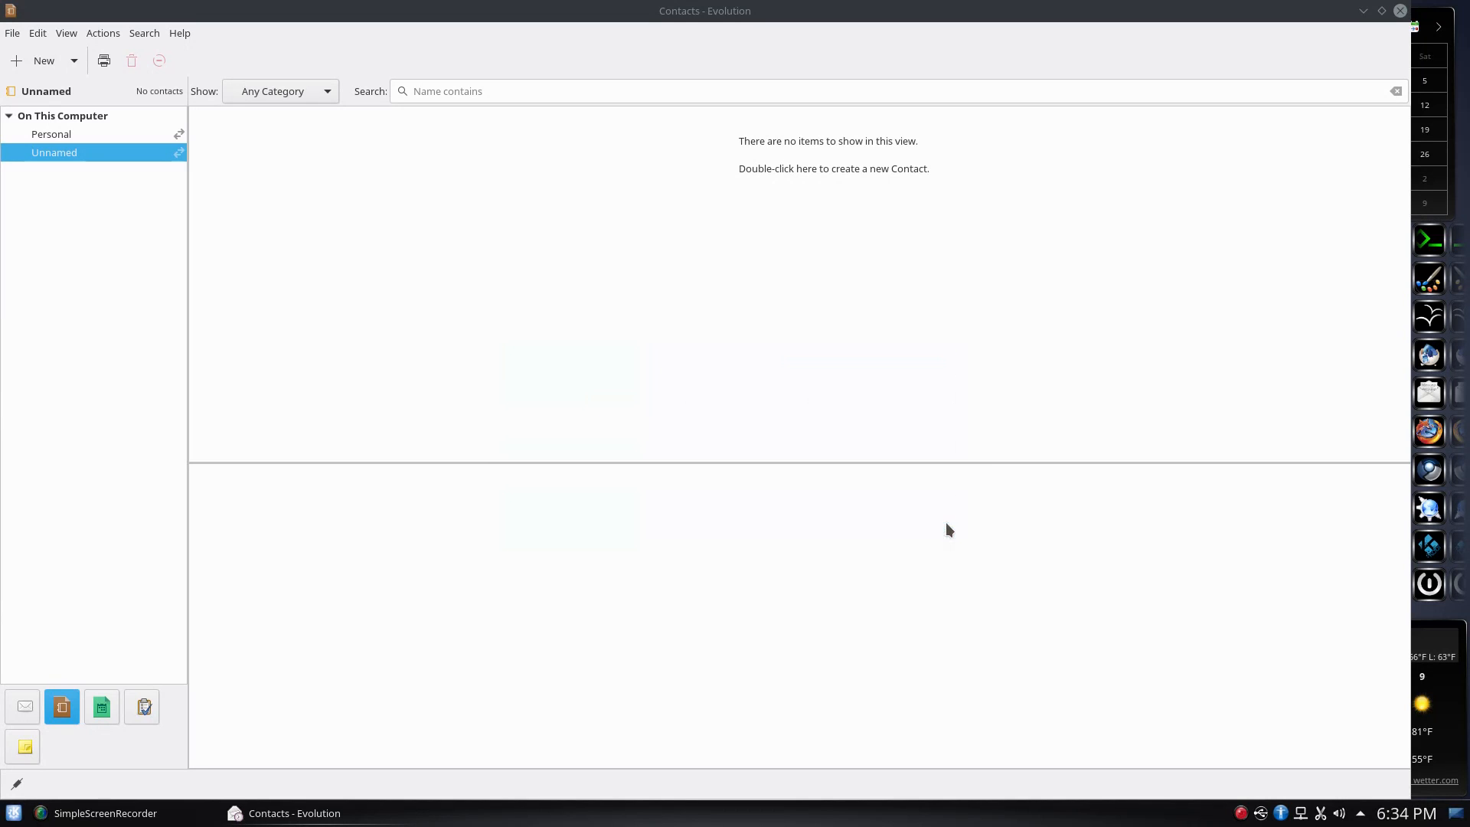
Preview the imported contact in the Personal address book, then close Evolution
{"action": "left_click", "coordinate": [84, 137]}
{"action": "left_click", "coordinate": [226, 135]}
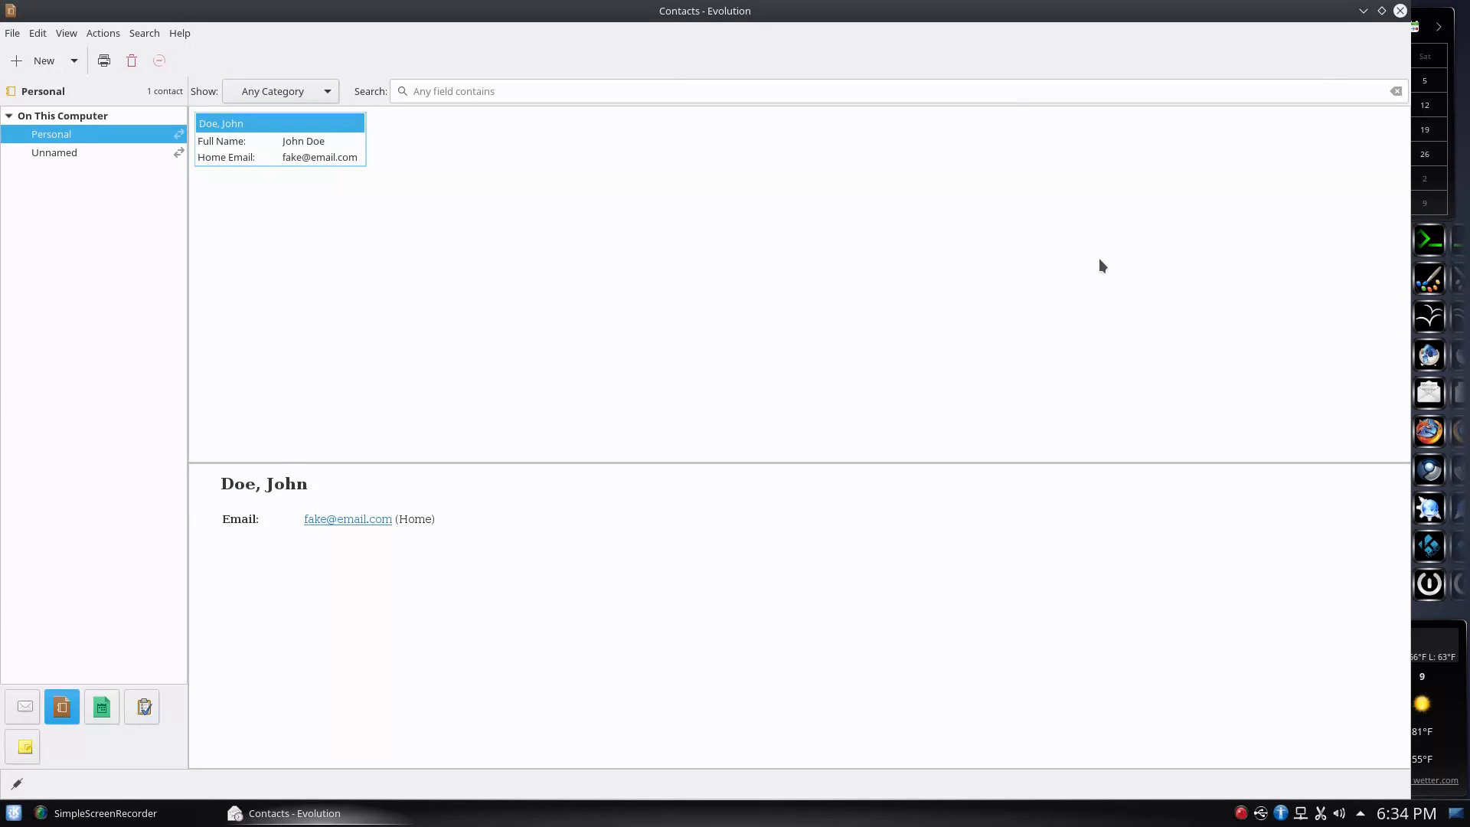
{"action": "left_click", "coordinate": [1401, 12]}
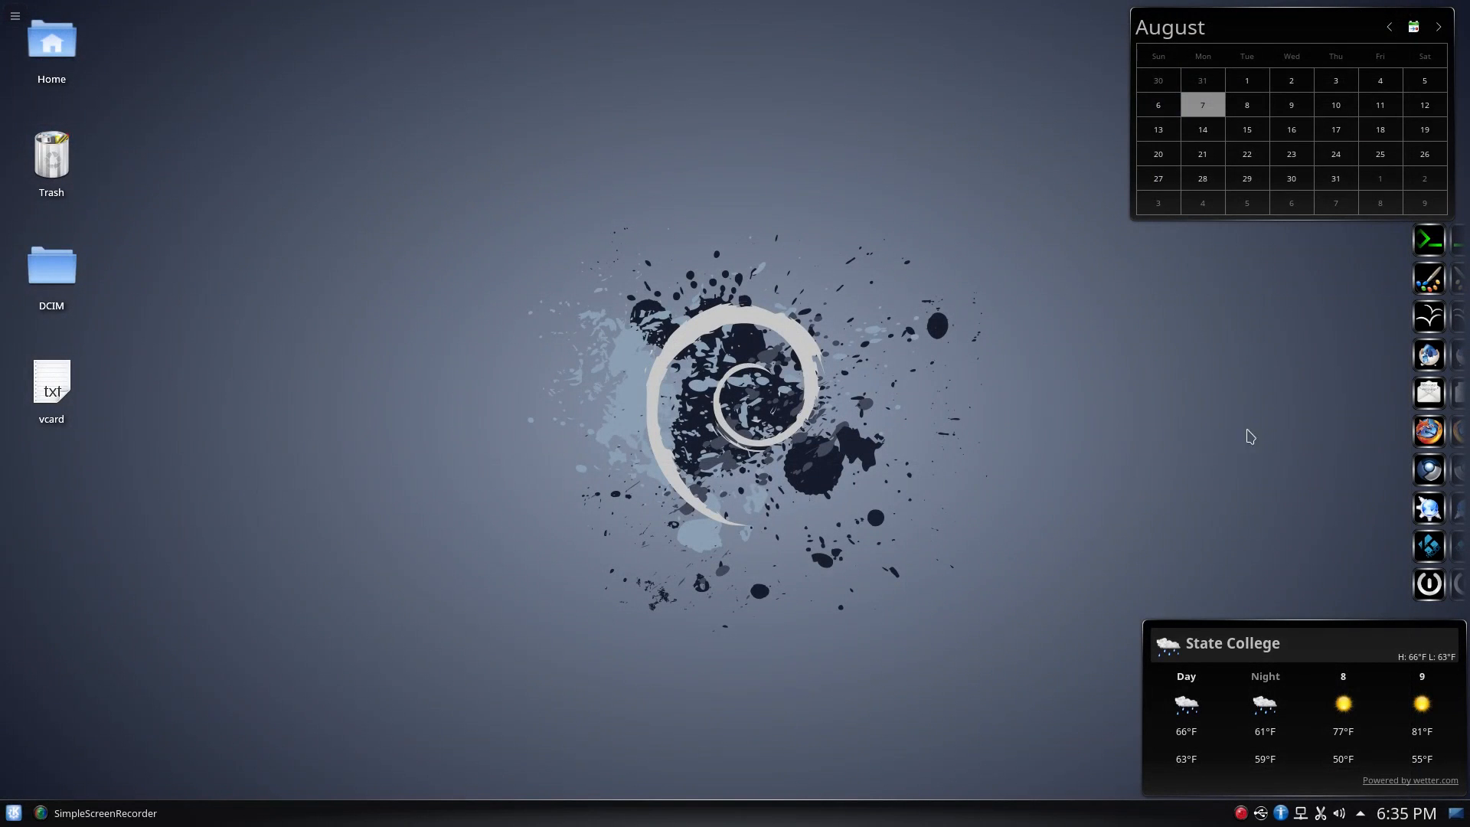
Launch Scribus via 'scri', create the default single-page A4 document, and maximize the window
{"action": "left_click", "coordinate": [1428, 355]}
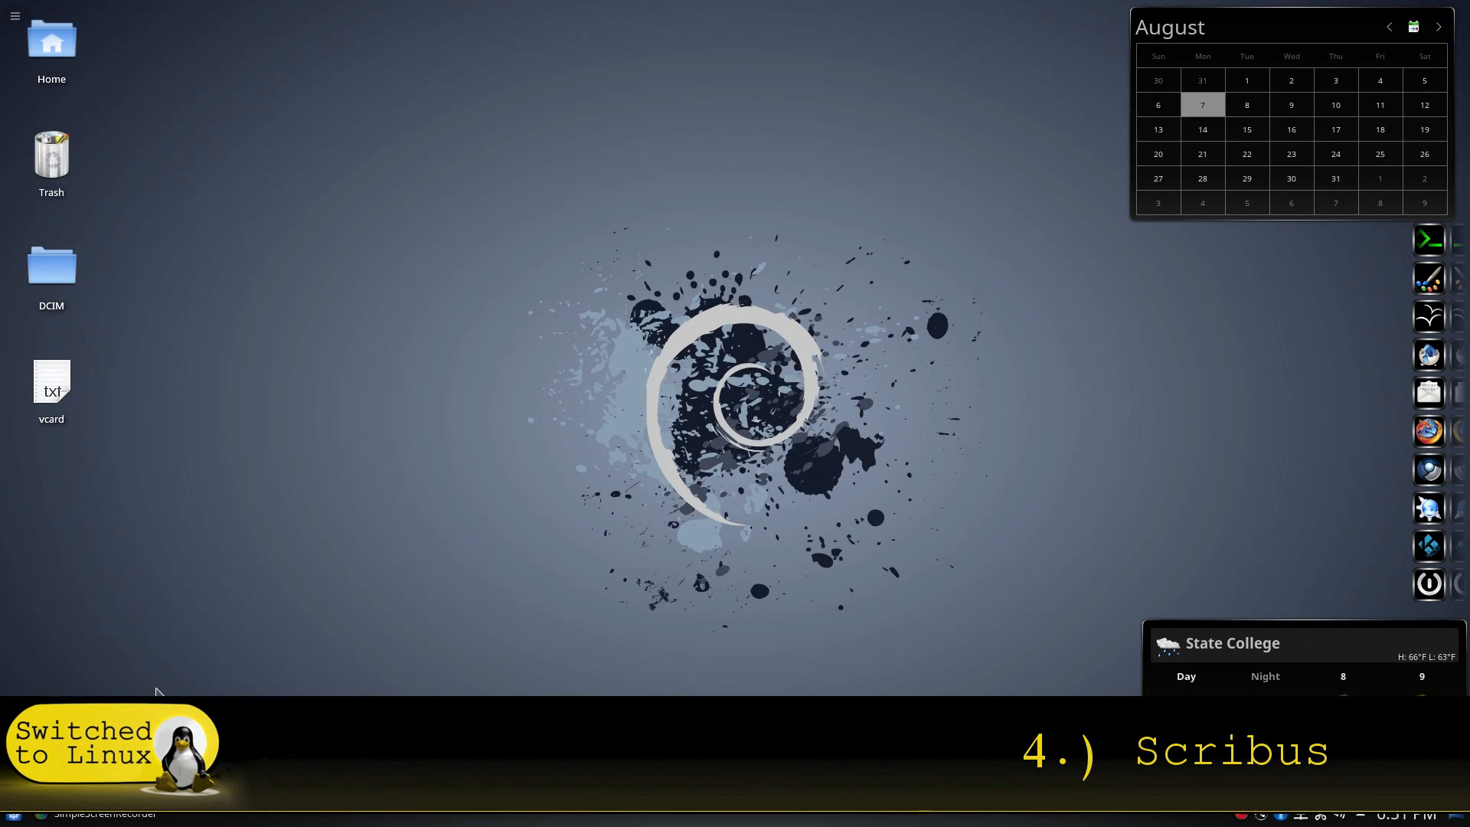
{"action": "left_click", "coordinate": [17, 820]}
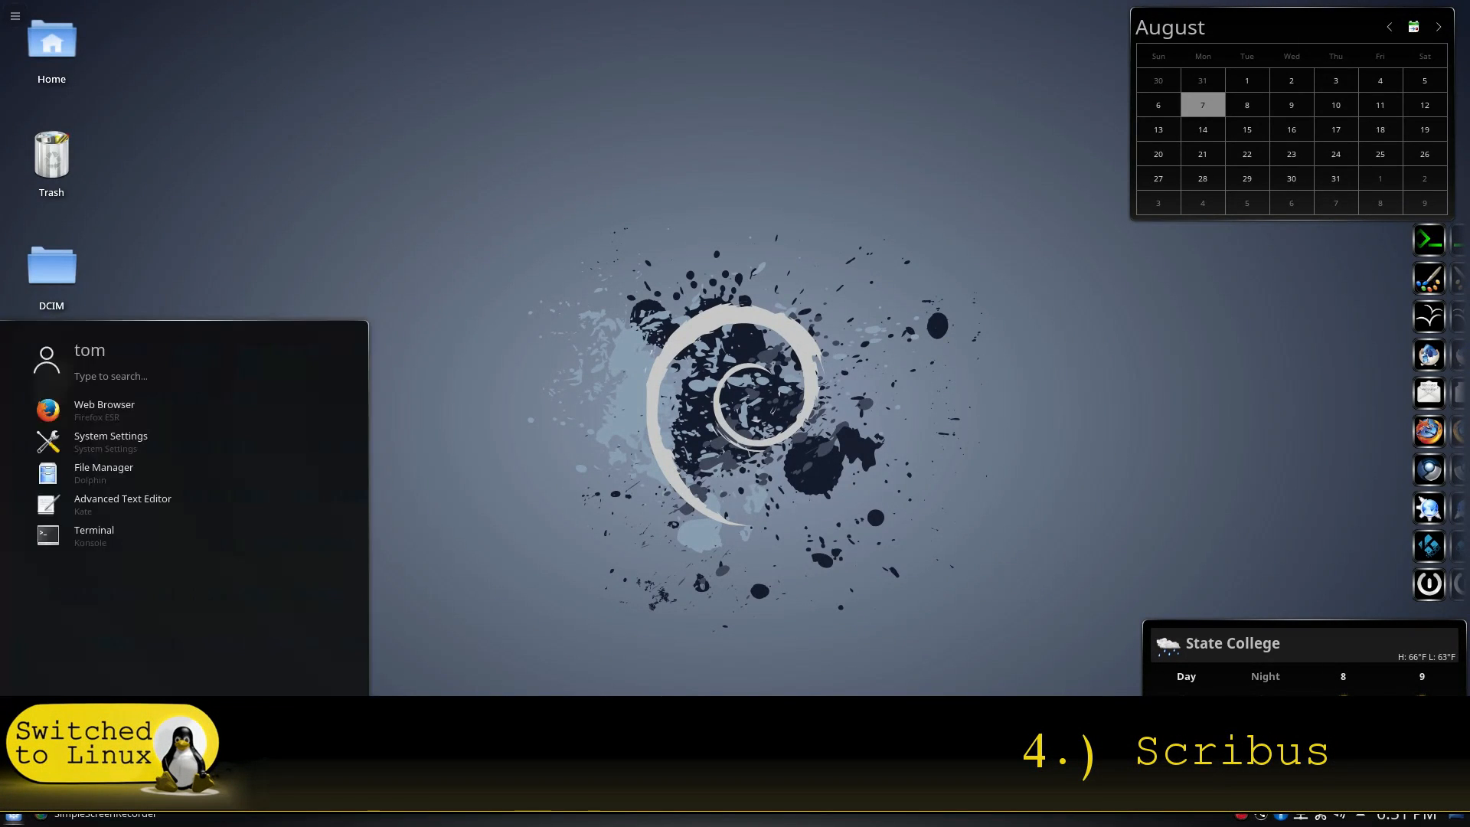
{"action": "type", "text": "scri"}
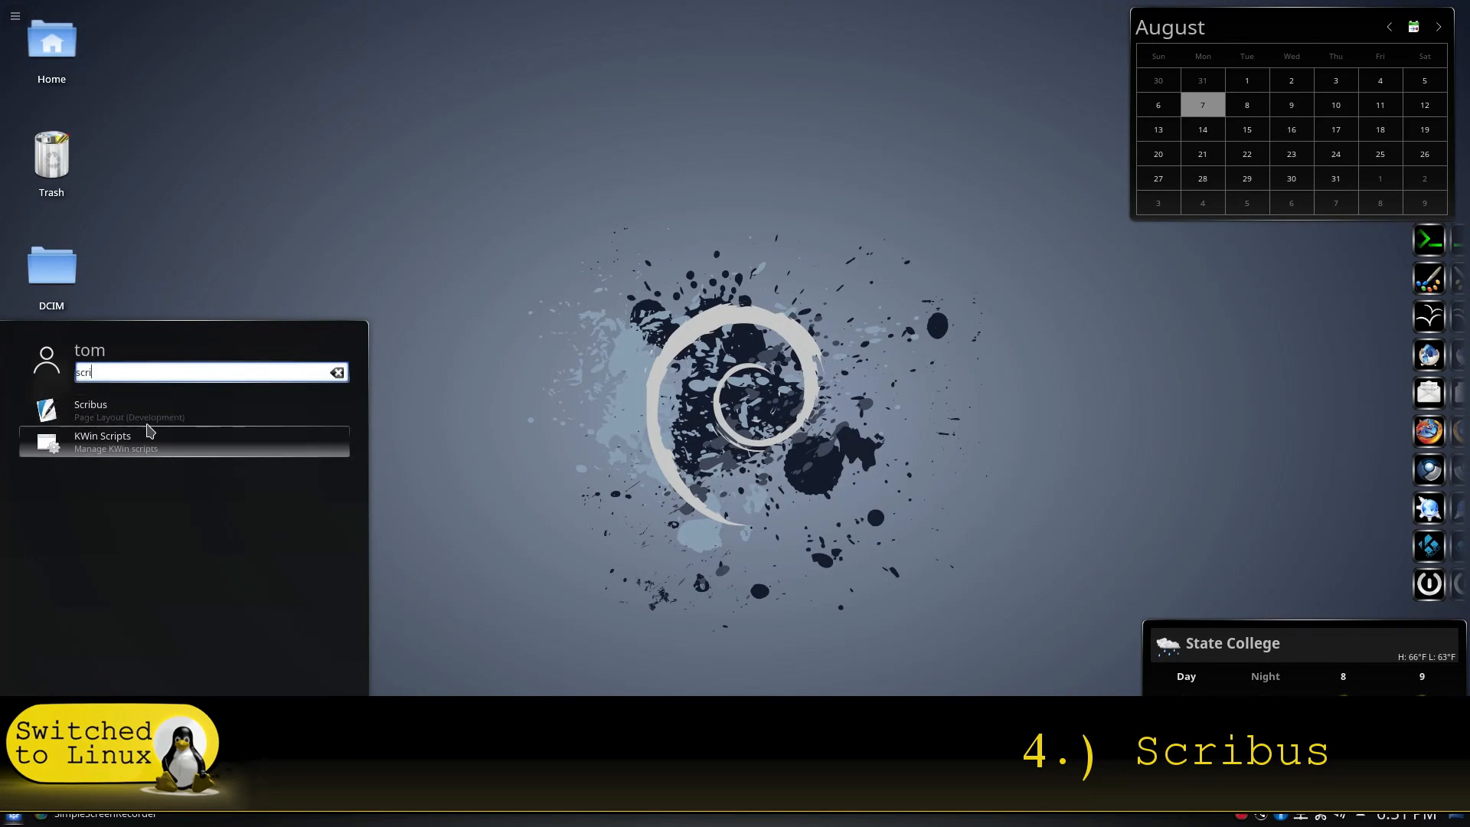
{"action": "left_click", "coordinate": [100, 415]}
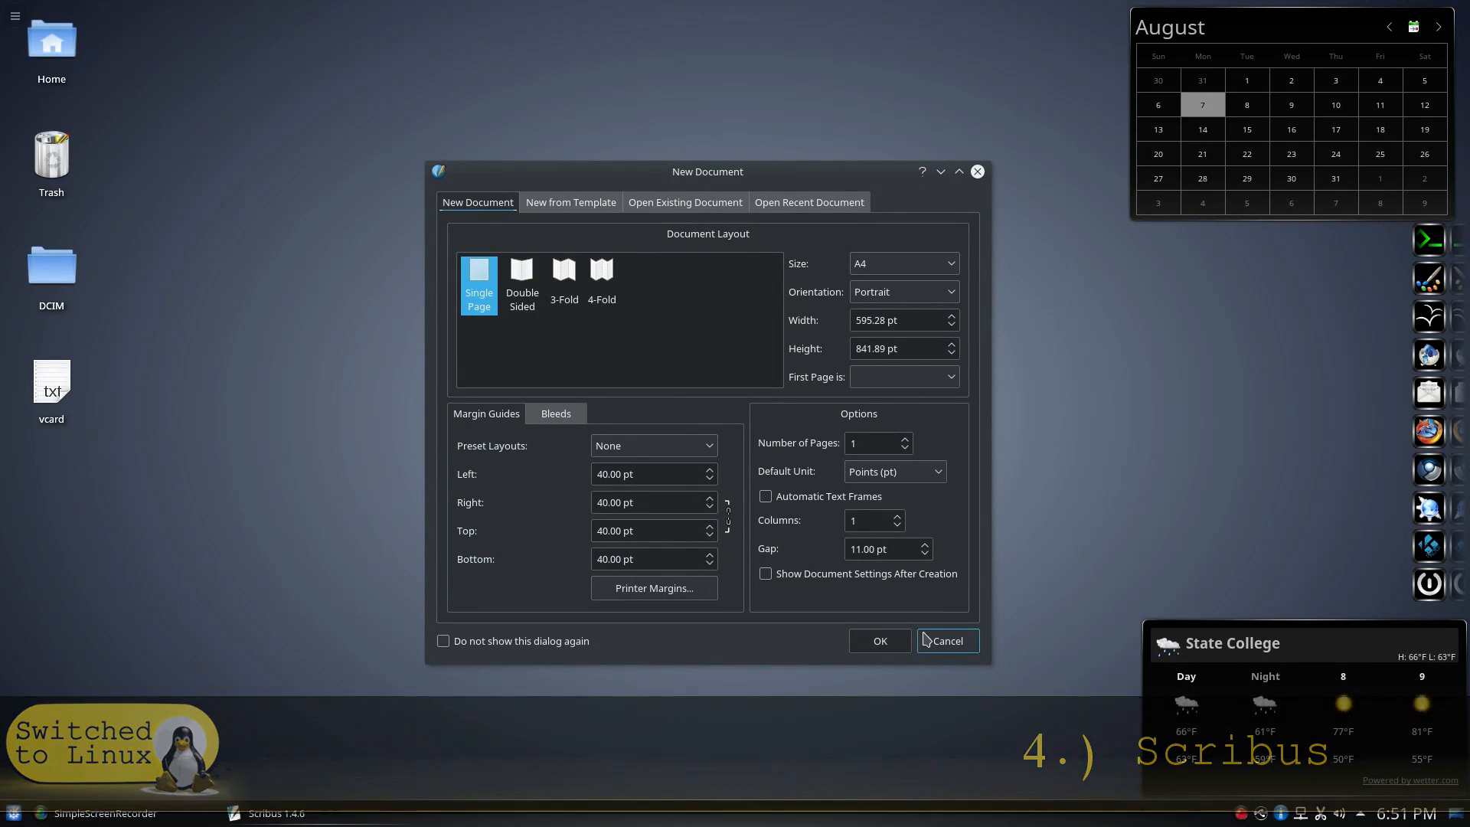
{"action": "left_click", "coordinate": [881, 640]}
{"action": "left_click", "coordinate": [924, 226]}
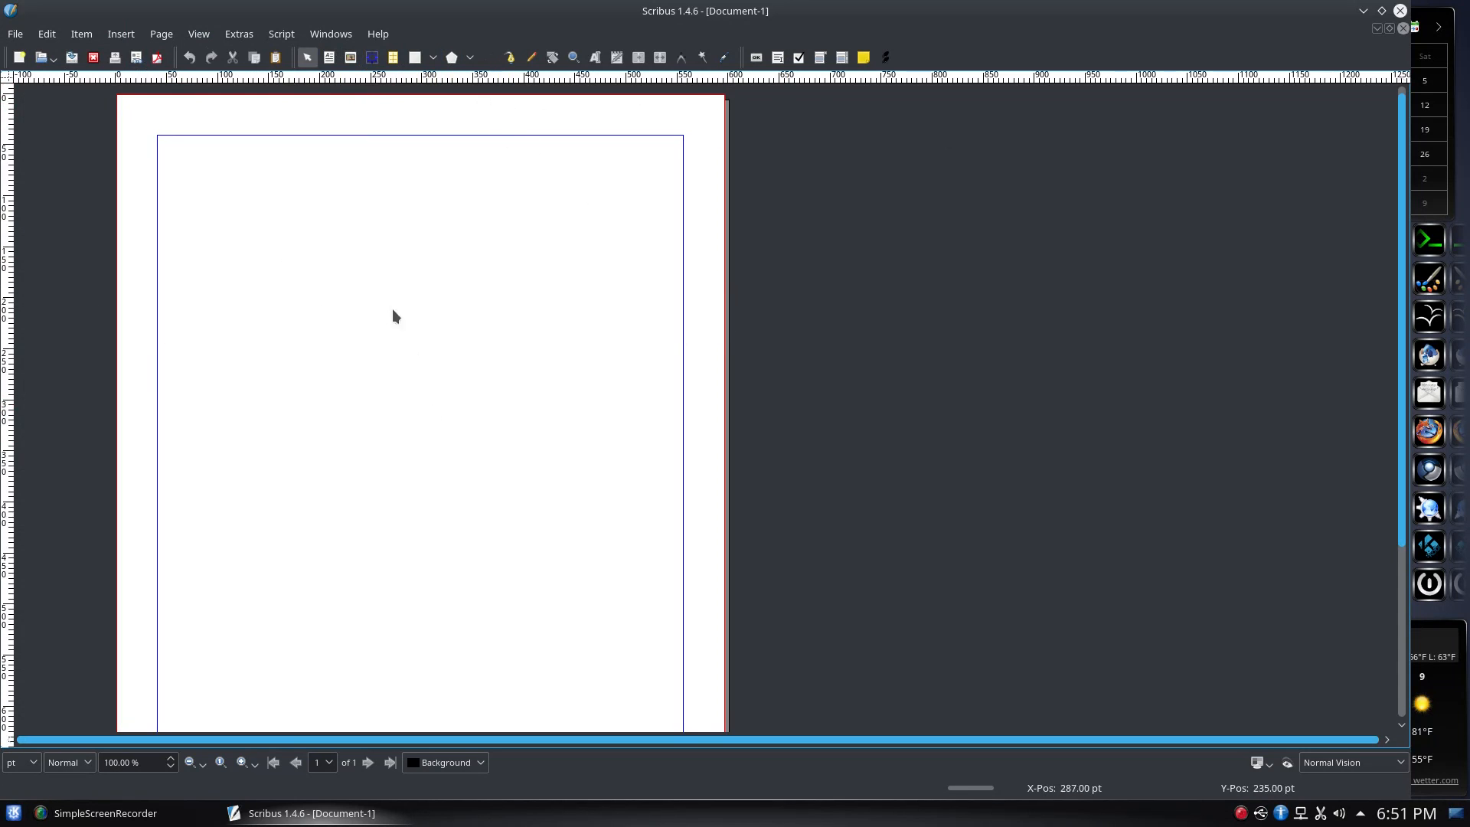
{"action": "left_click", "coordinate": [22, 36]}
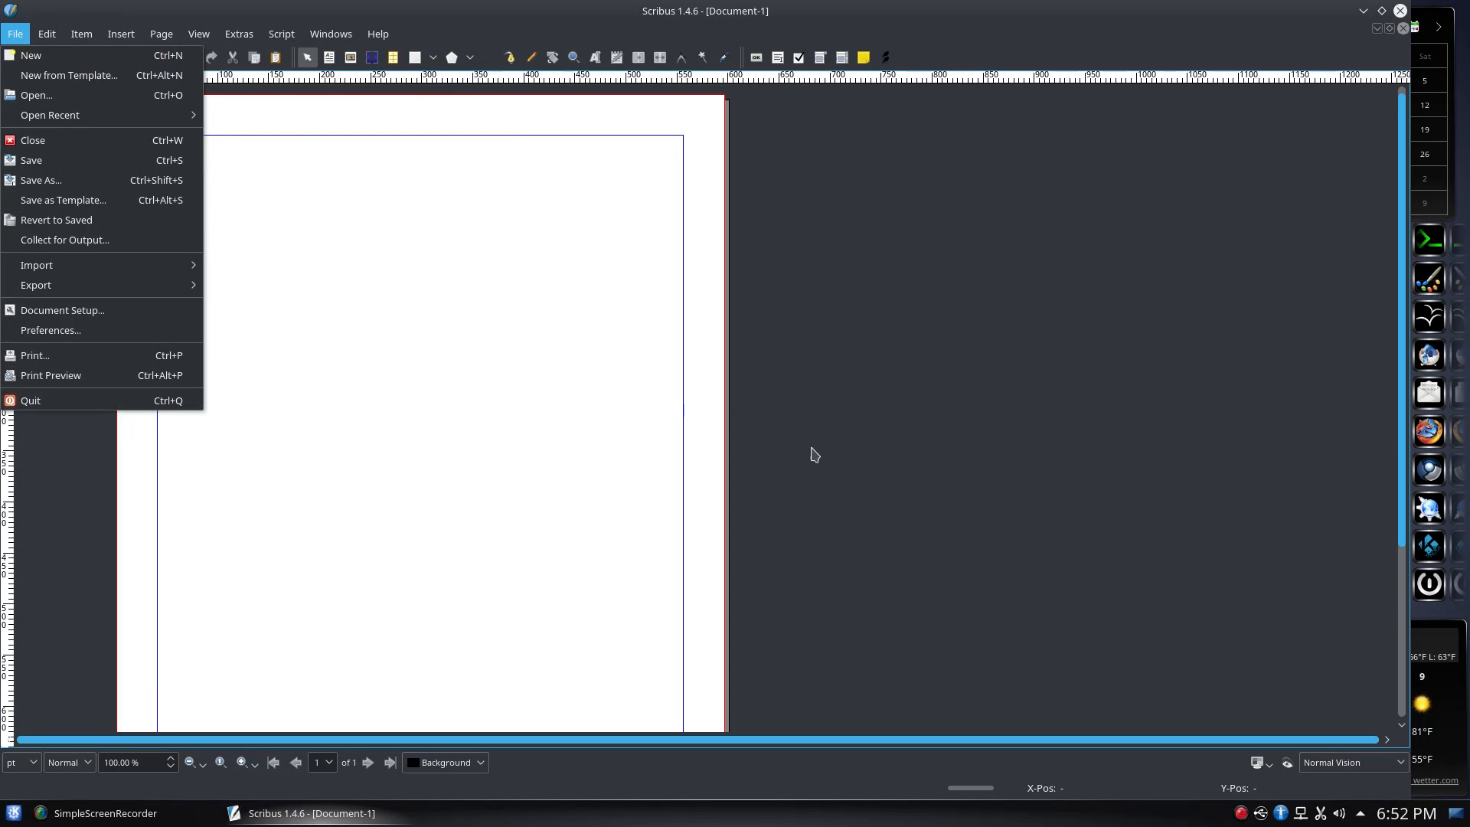
{"action": "left_click", "coordinate": [463, 396]}
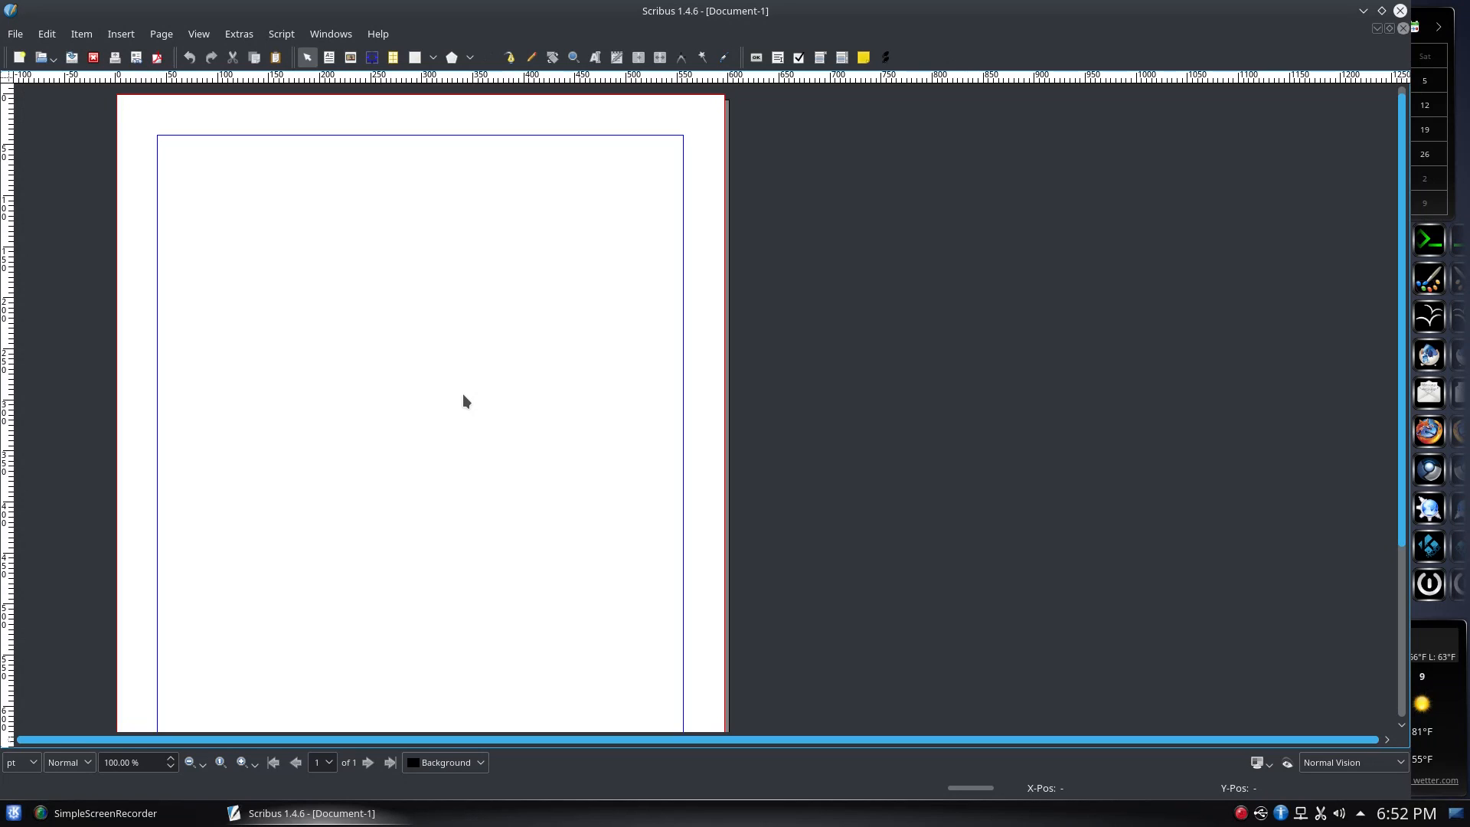
Draw a text frame near the top of the page and choose Edit Text for it
{"action": "left_click", "coordinate": [332, 58]}
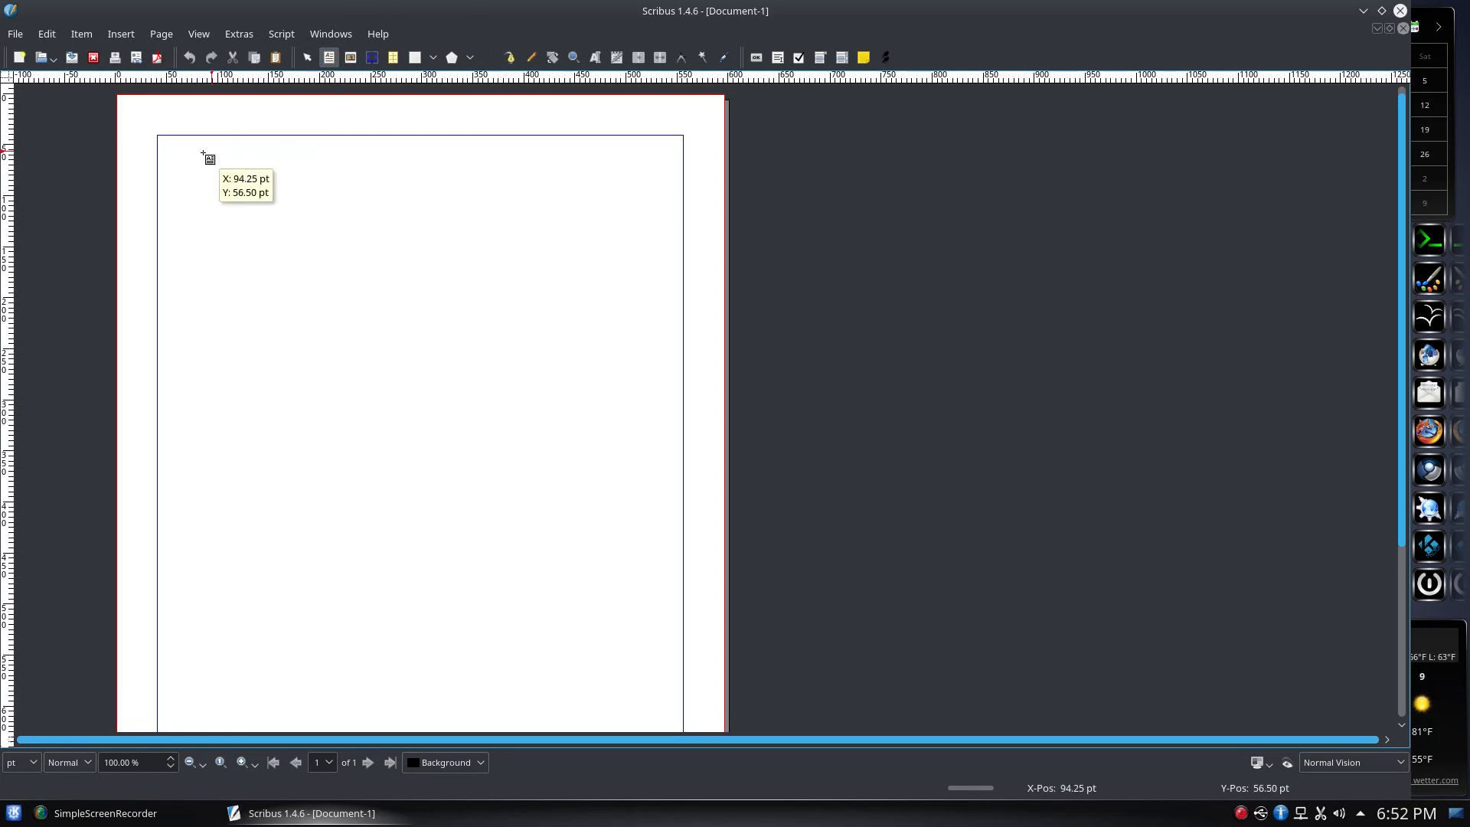
{"action": "left_click_drag", "start_coordinate": [195, 153], "coordinate": [548, 358]}
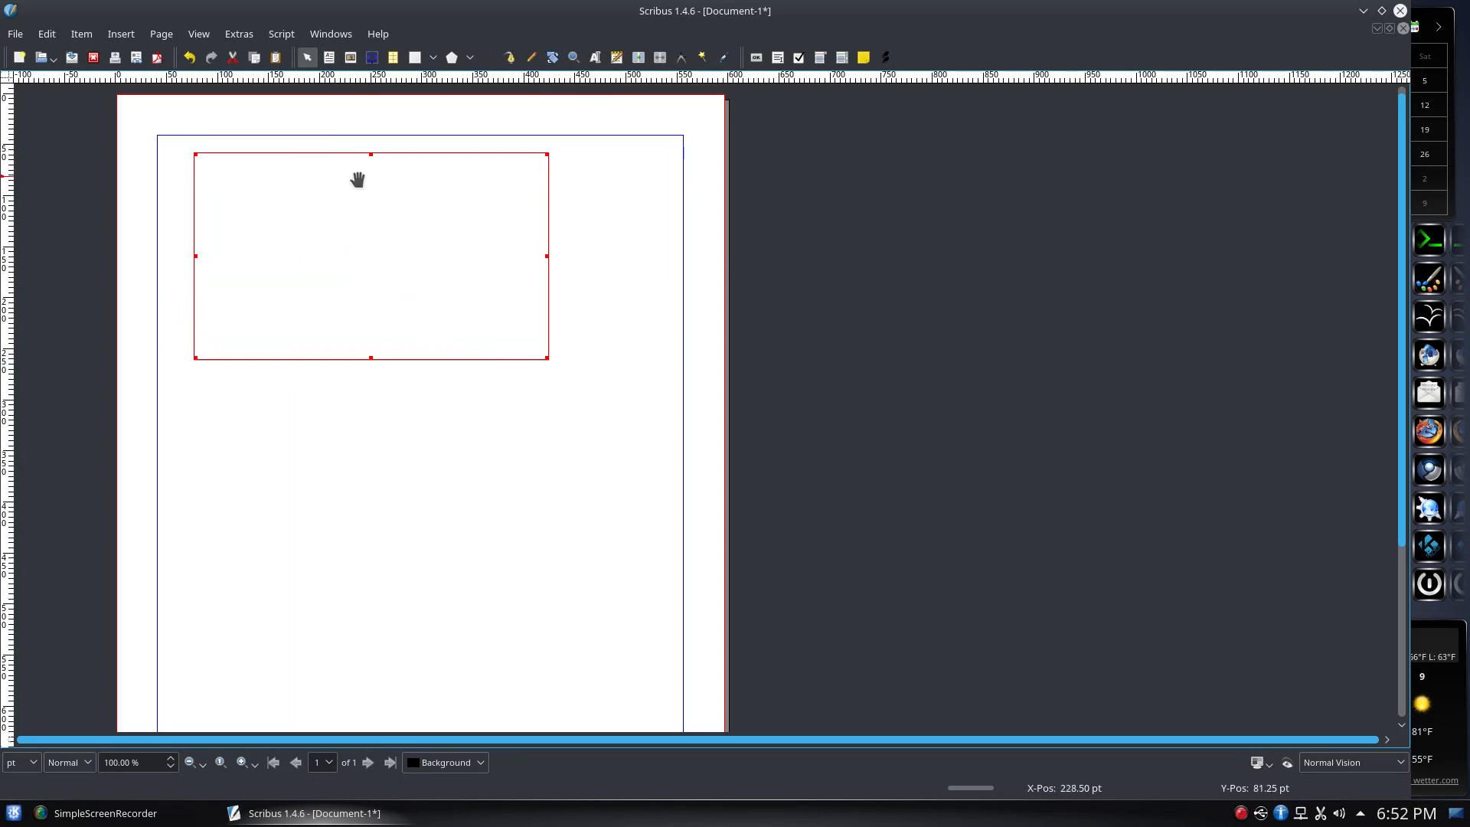
{"action": "right_click", "coordinate": [322, 192]}
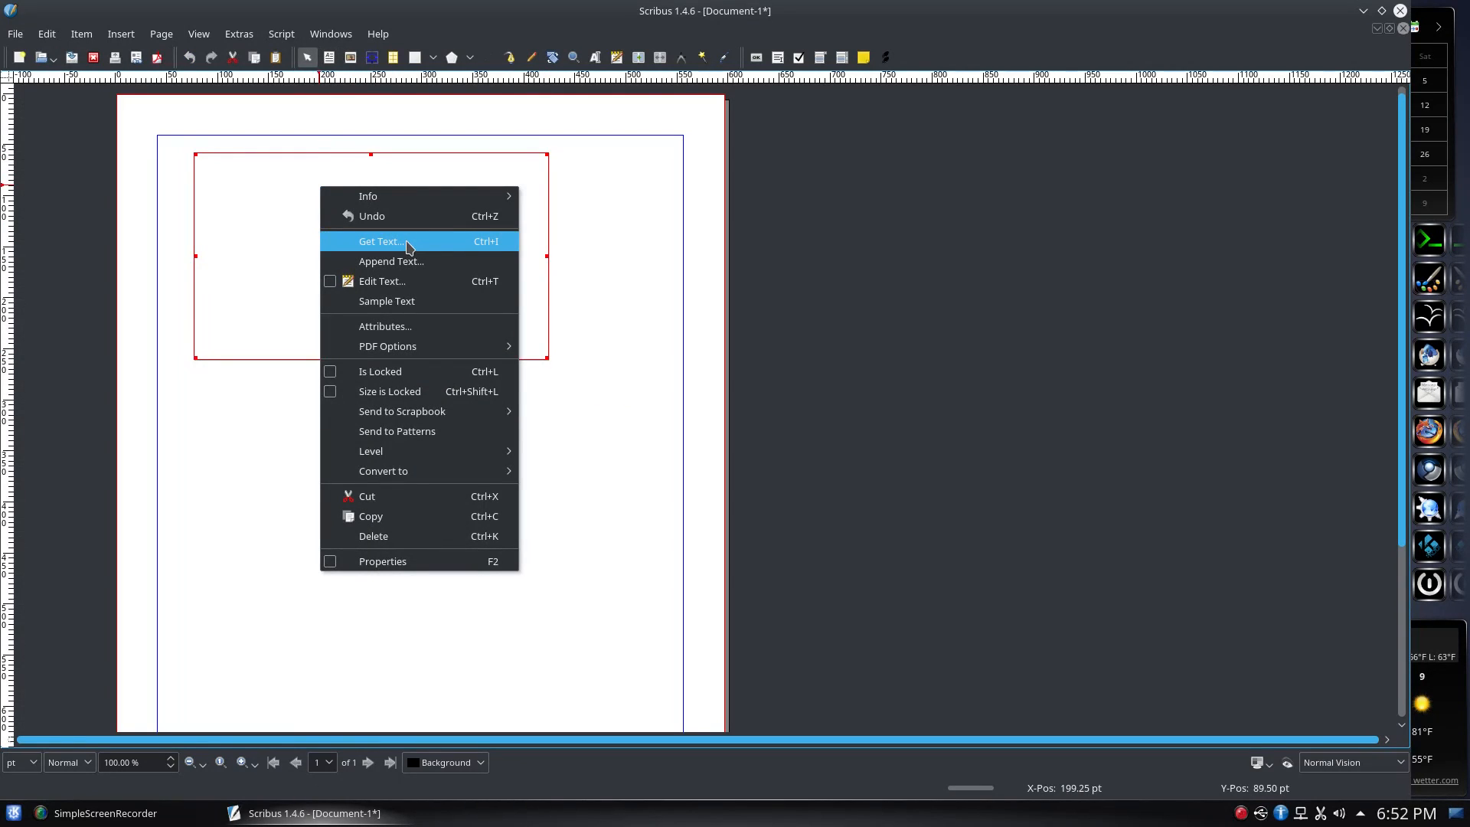
{"action": "left_click", "coordinate": [417, 284]}
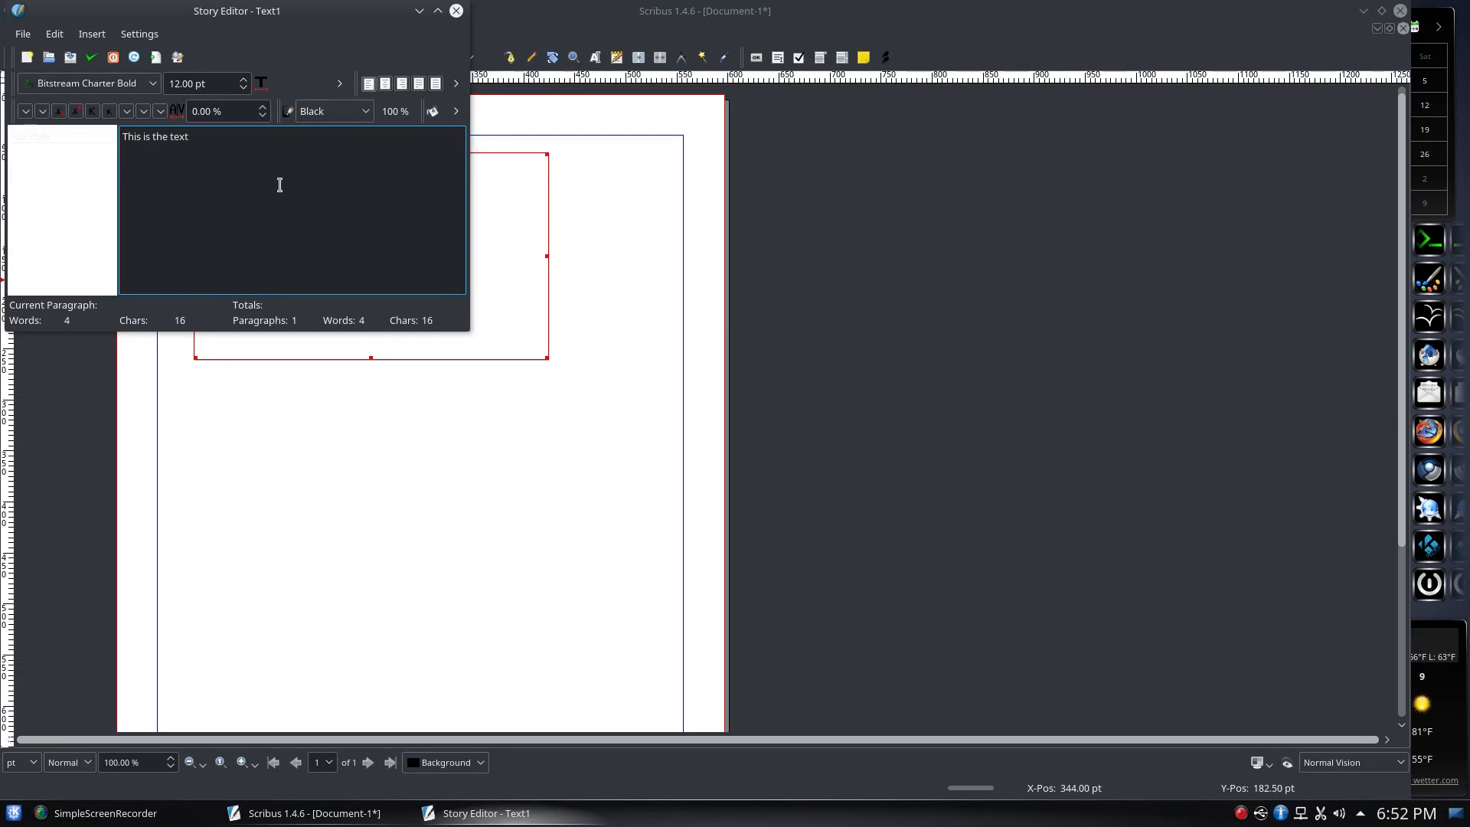
In the Story Editor, leave the paragraph unstyled and apply 'This is the text' and 'This is more text' to the frame
{"action": "left_click_drag", "start_coordinate": [95, 130], "coordinate": [87, 130]}
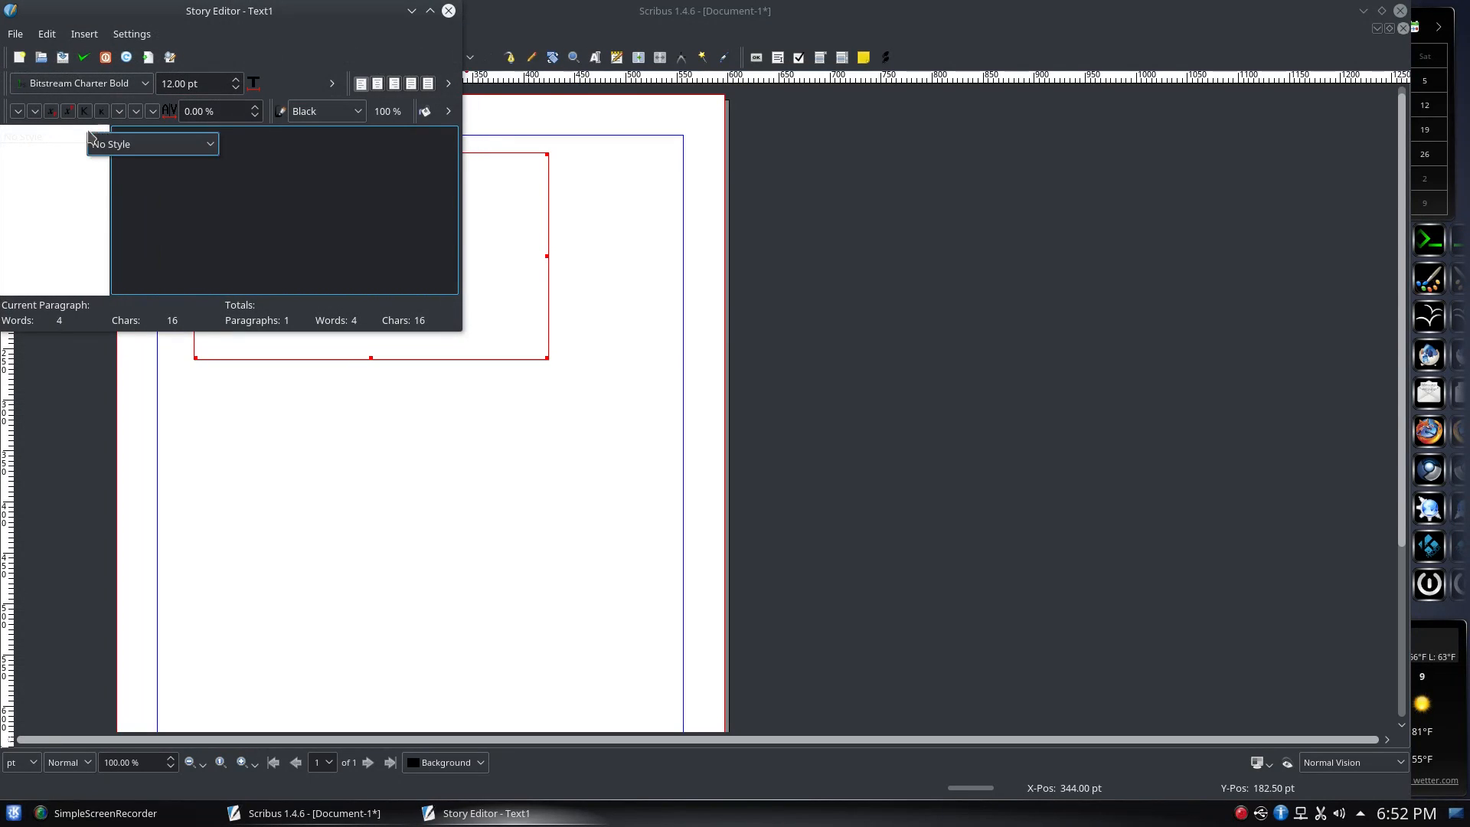
{"action": "left_click_drag", "start_coordinate": [236, 10], "coordinate": [383, 151]}
{"action": "double_click", "coordinate": [201, 275]}
{"action": "left_click", "coordinate": [245, 289]}
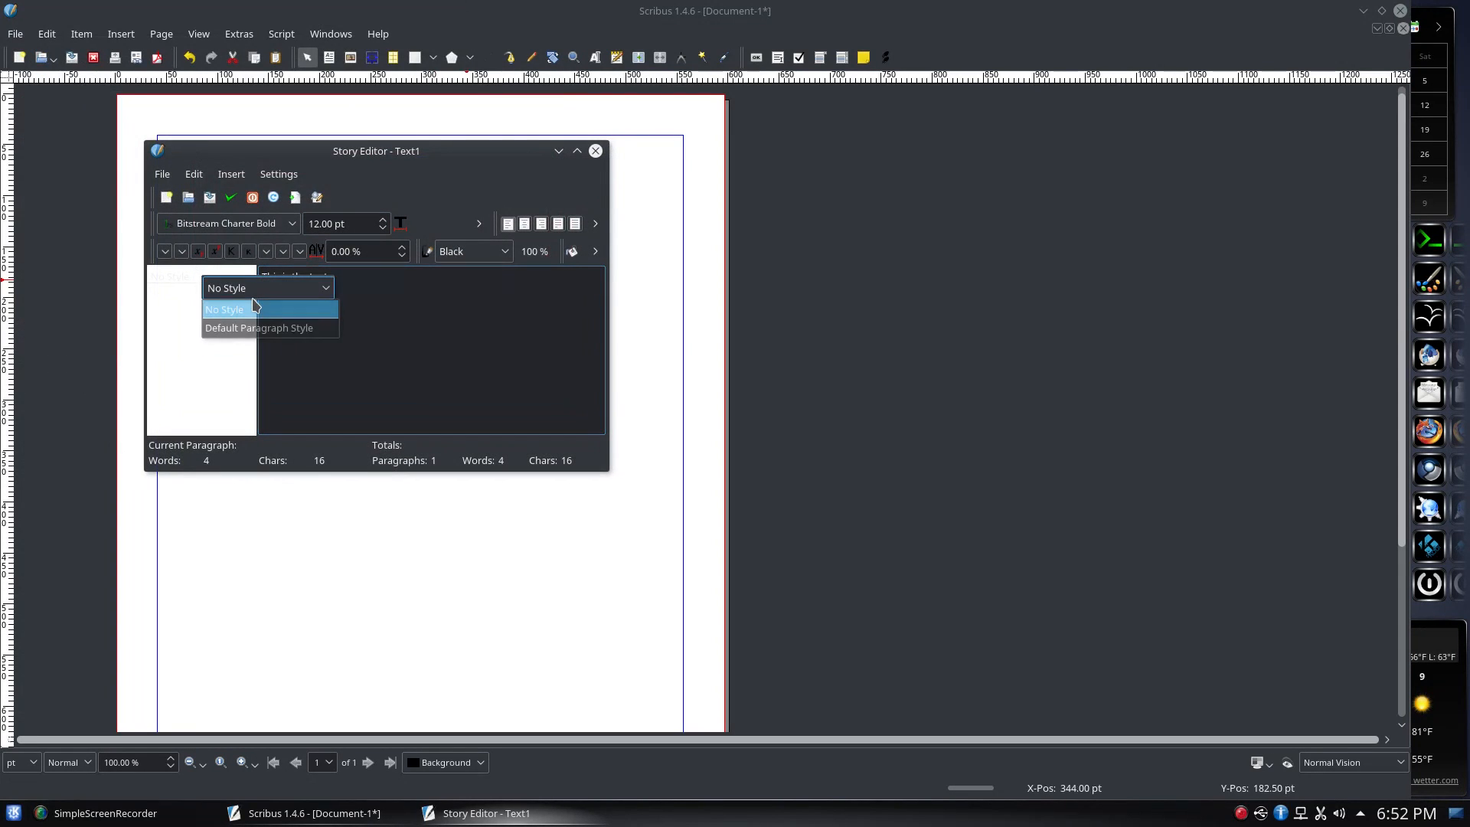
{"action": "left_click", "coordinate": [229, 359]}
{"action": "left_click", "coordinate": [405, 414]}
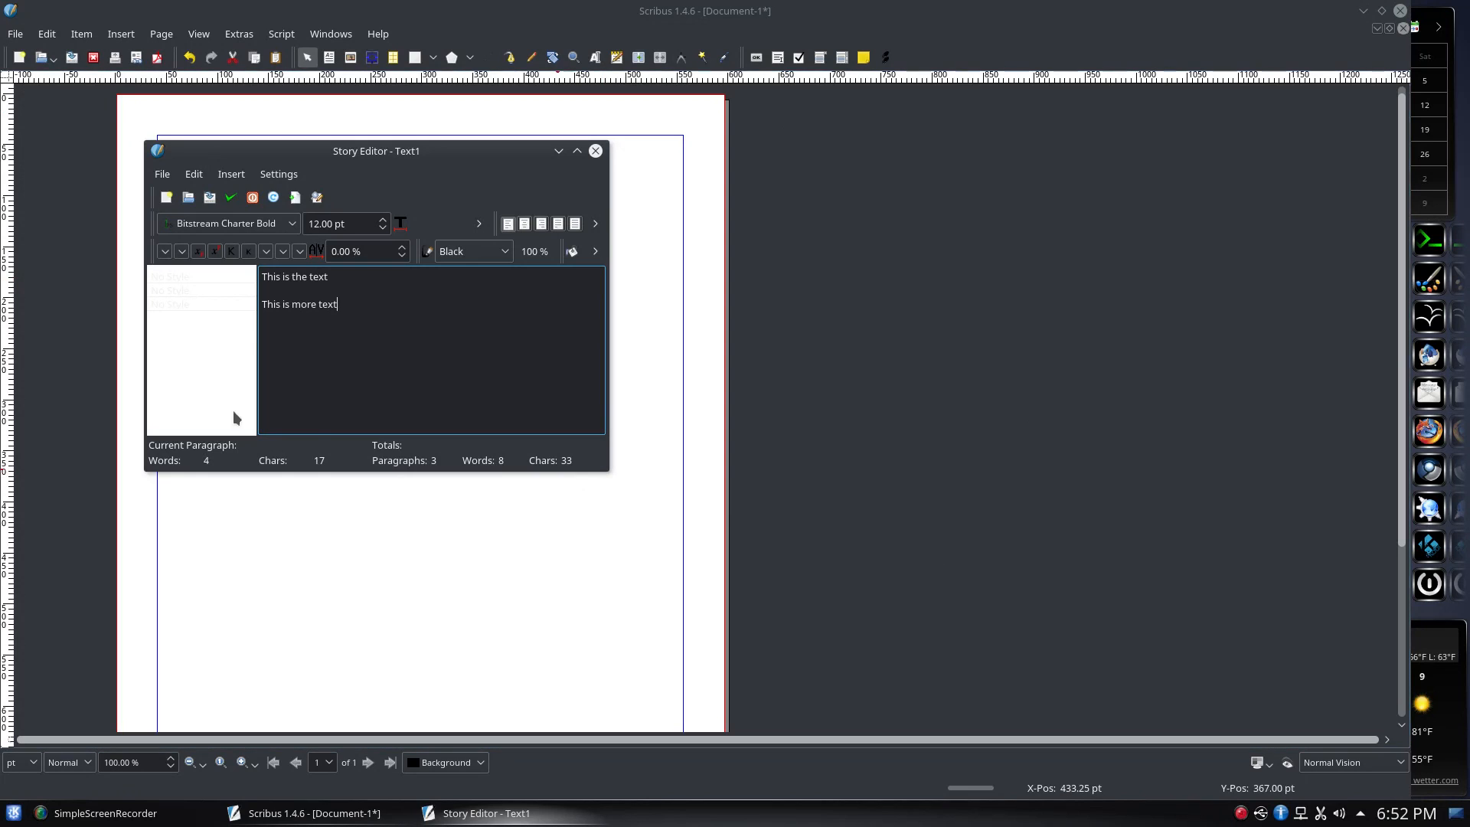
{"action": "left_click", "coordinate": [230, 199]}
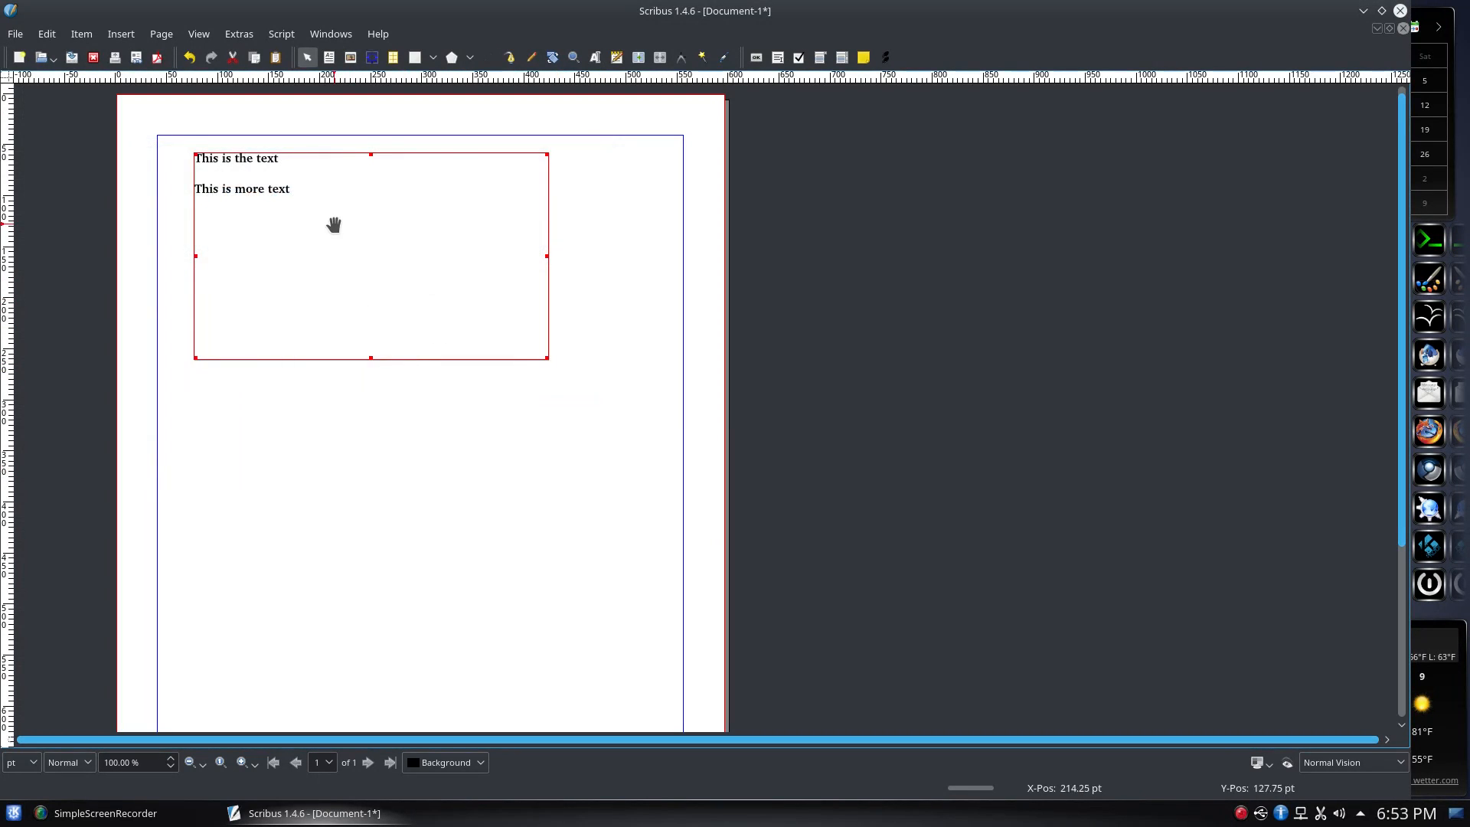
Move the text frame into the top-left margin corner, shrink it, and draw an image frame beside it
{"action": "left_click_drag", "start_coordinate": [334, 224], "coordinate": [302, 211]}
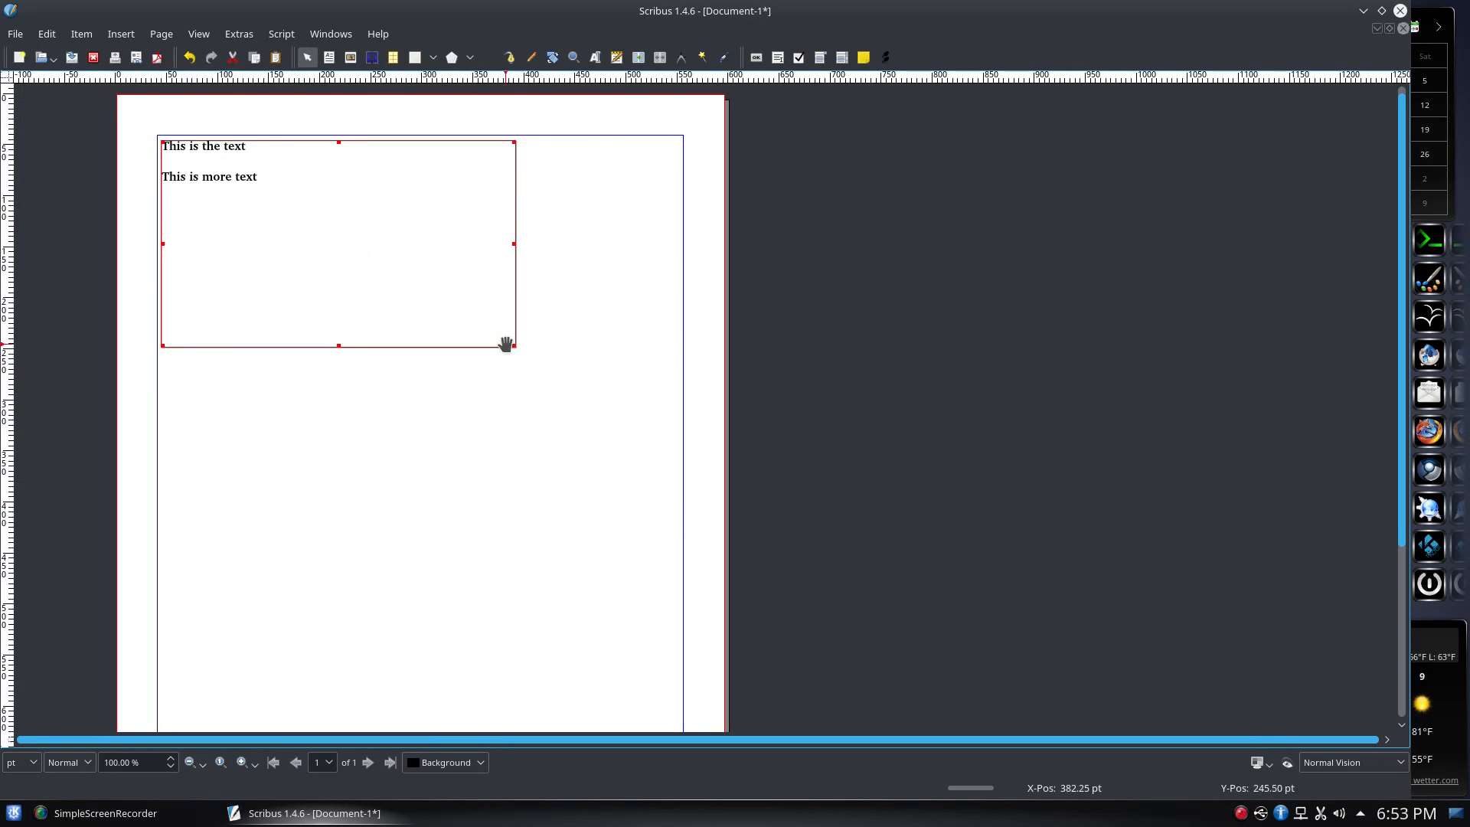
{"action": "left_click_drag", "start_coordinate": [515, 348], "coordinate": [348, 263]}
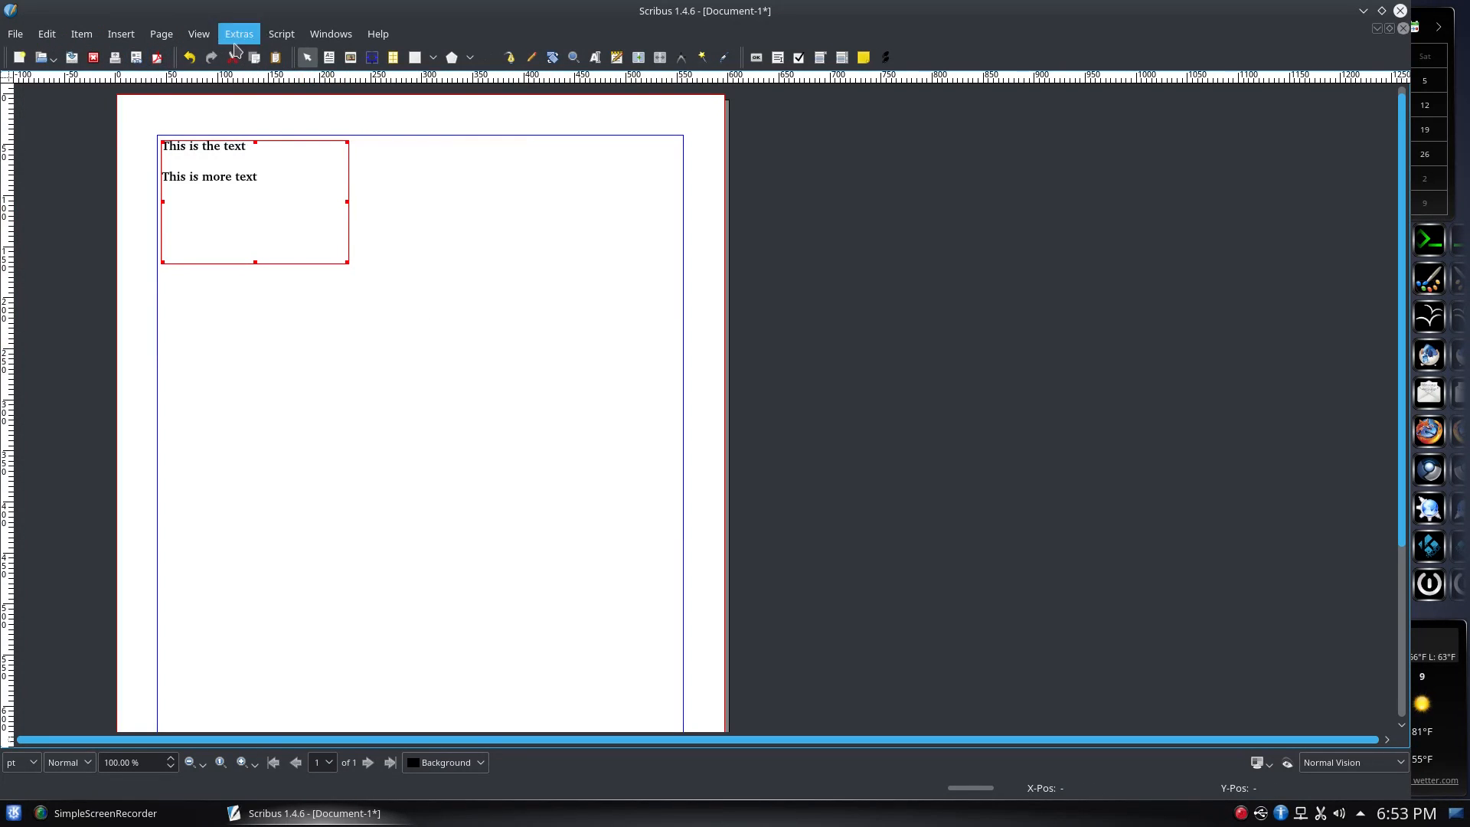
{"action": "left_click", "coordinate": [350, 58]}
{"action": "left_click_drag", "start_coordinate": [394, 169], "coordinate": [671, 341]}
Browse for a picture via Get Image… and cancel without loading one
{"action": "right_click", "coordinate": [520, 246]}
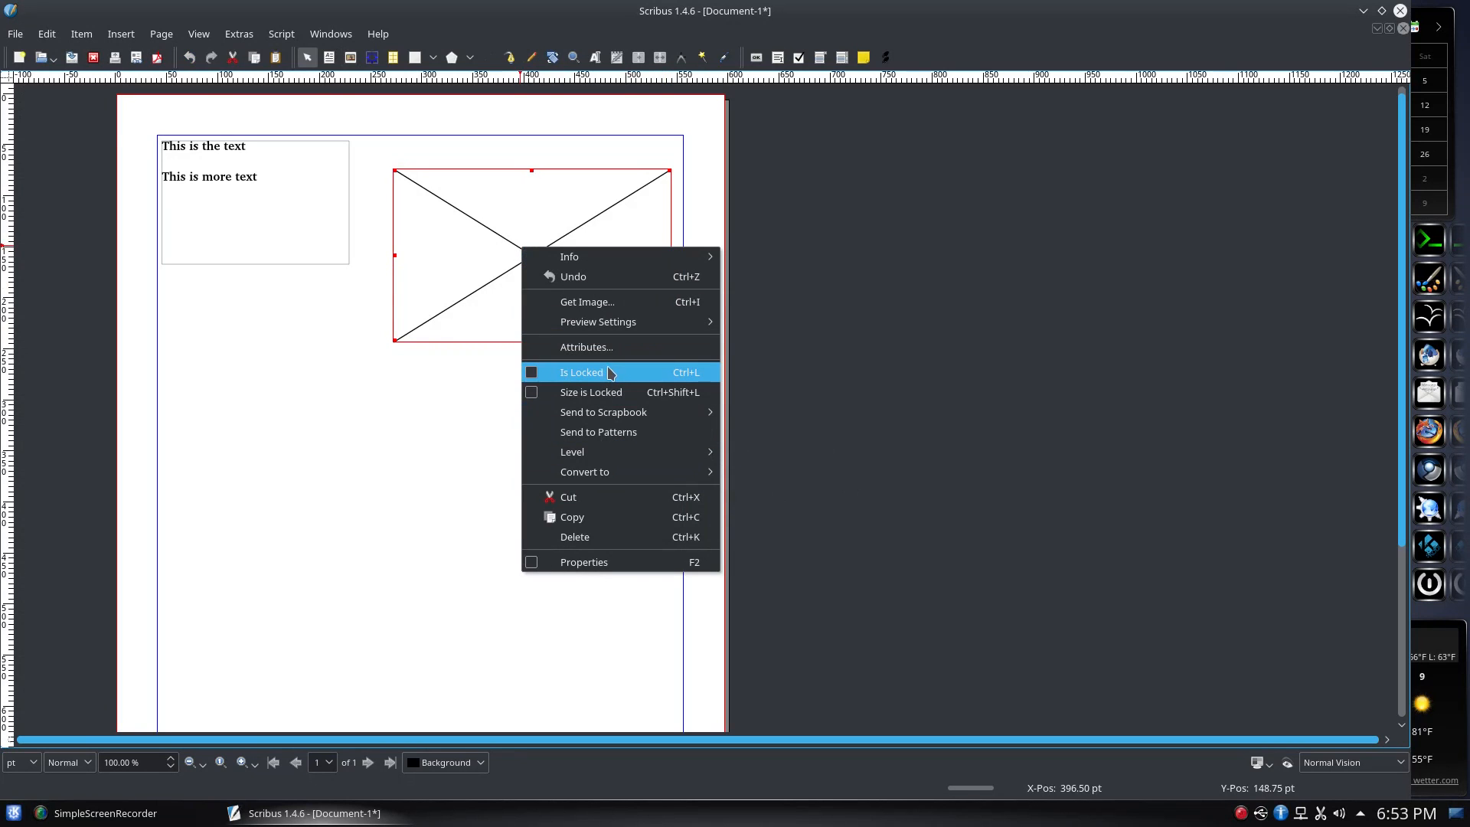
{"action": "left_click", "coordinate": [609, 303]}
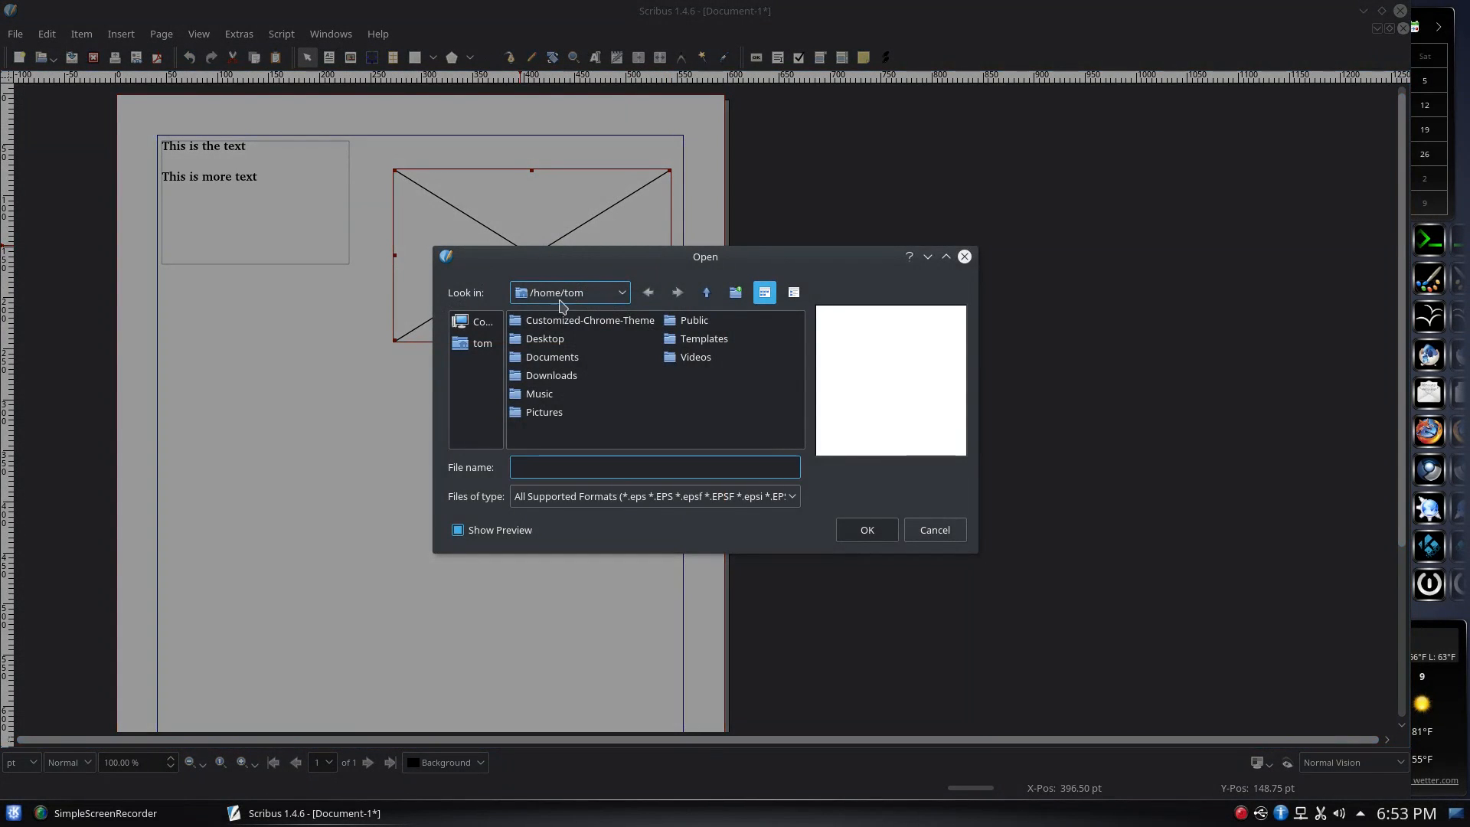
{"action": "double_click", "coordinate": [554, 411]}
{"action": "left_click", "coordinate": [650, 294]}
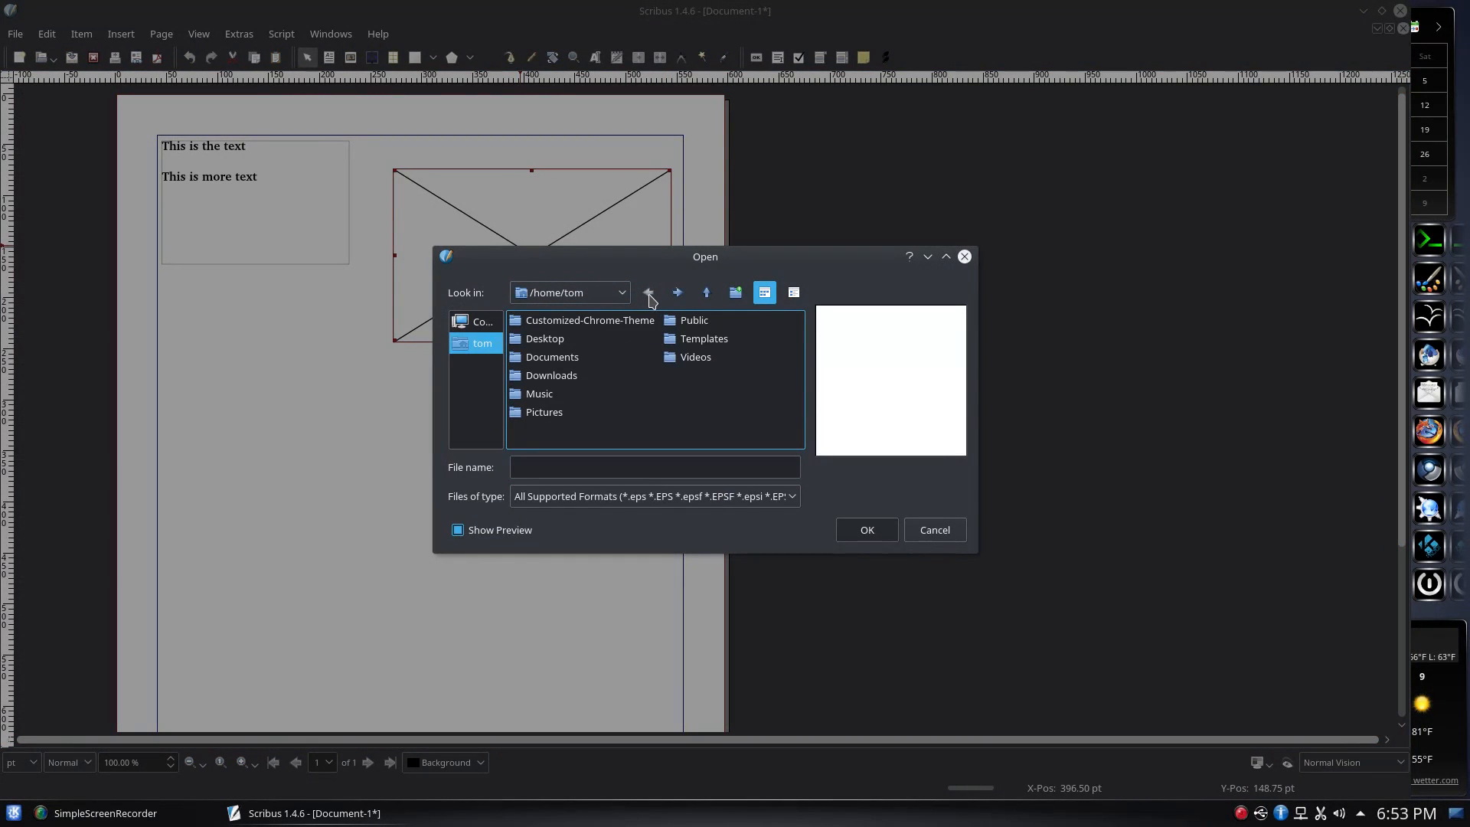
{"action": "left_click", "coordinate": [964, 256]}
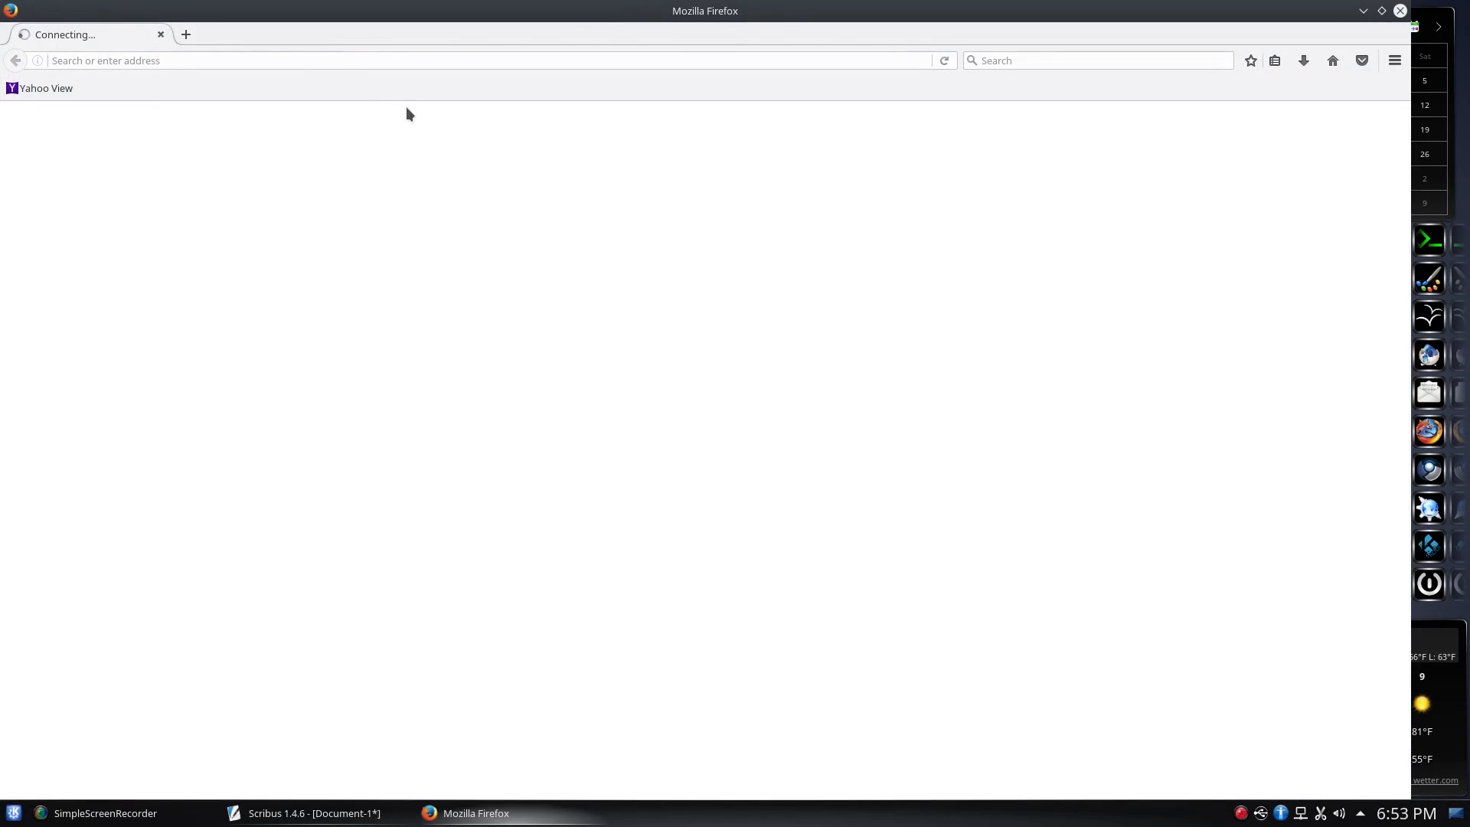
Load ourwalkinchrist.com, go to its Photography page and scroll down to the landscape photo grid
{"action": "type", "text": "ourwalkinchrist.com/"}
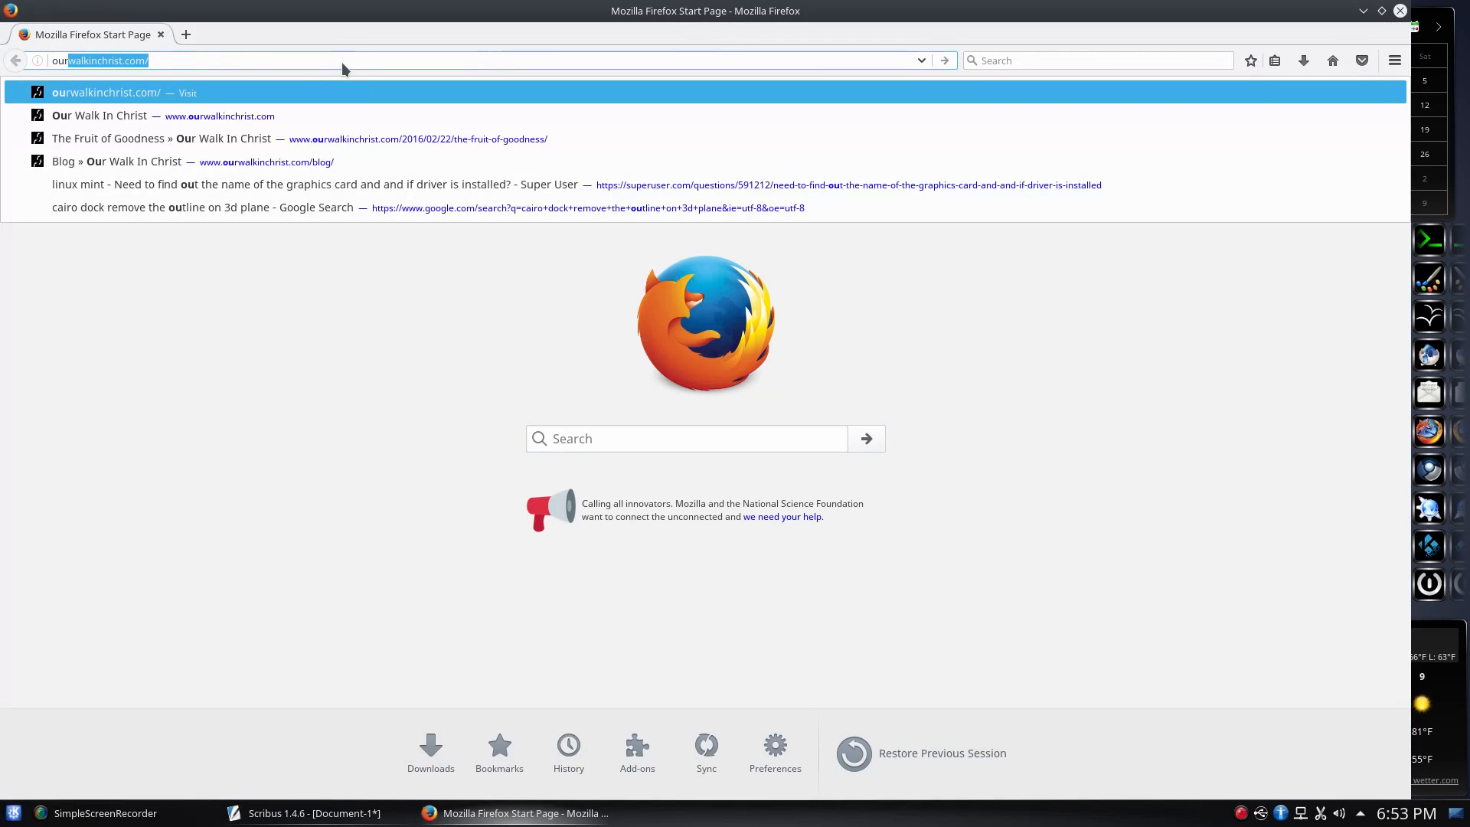
{"action": "key", "text": "Return"}
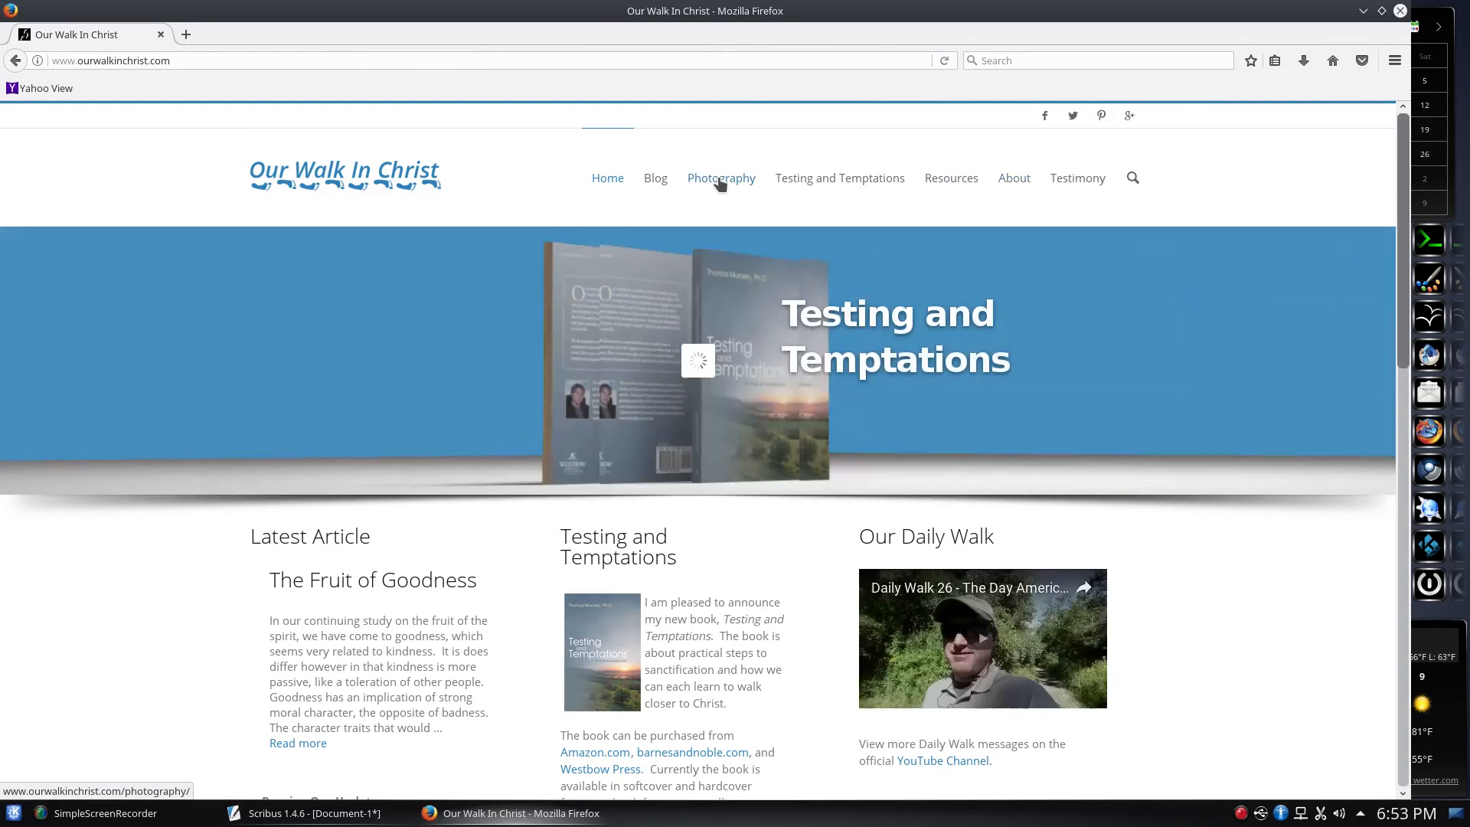
{"action": "left_click", "coordinate": [719, 179]}
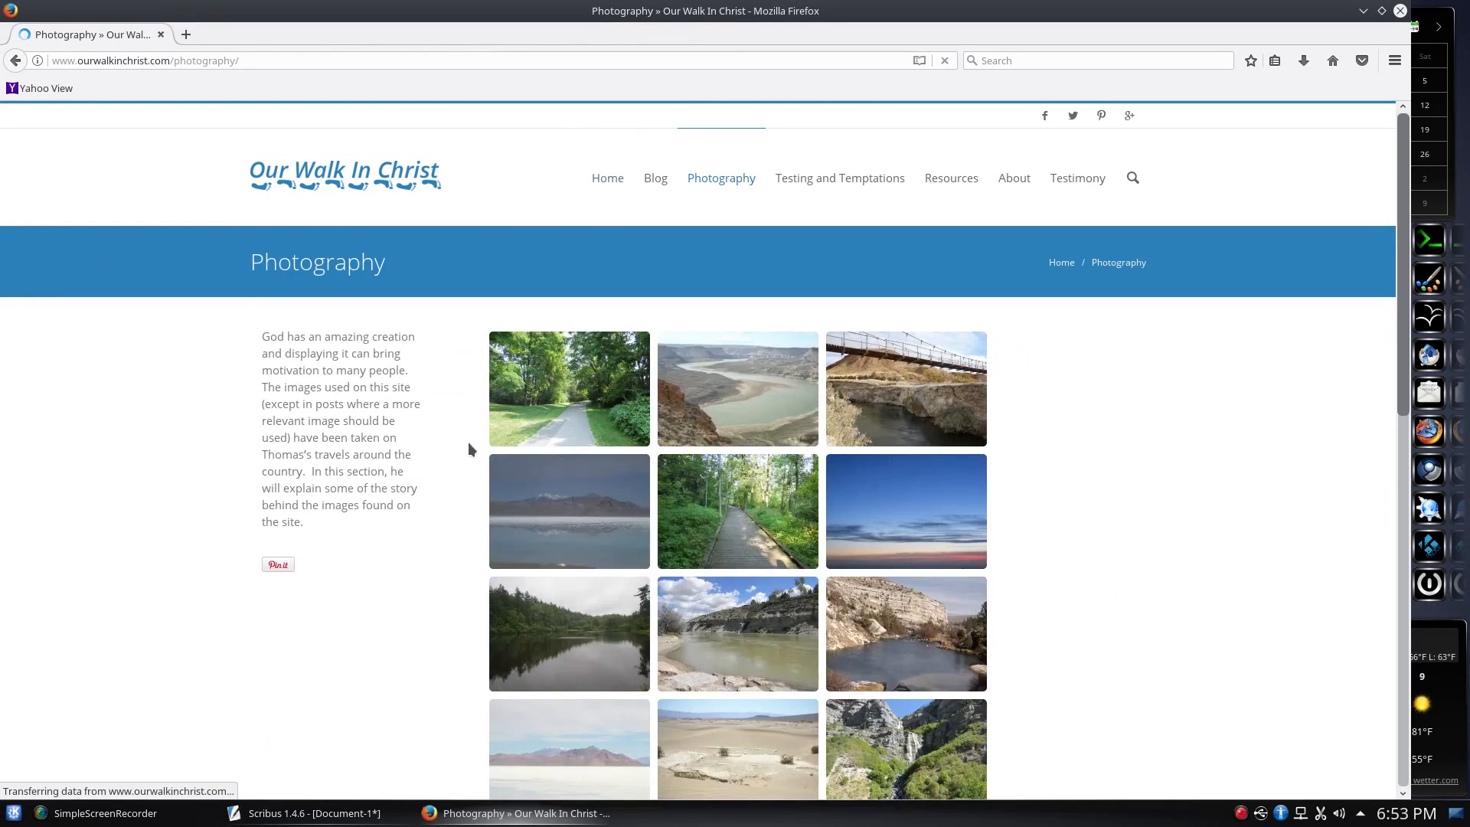
{"action": "scroll", "coordinate": [1159, 583], "scroll_direction": "down", "scroll_amount": 3}
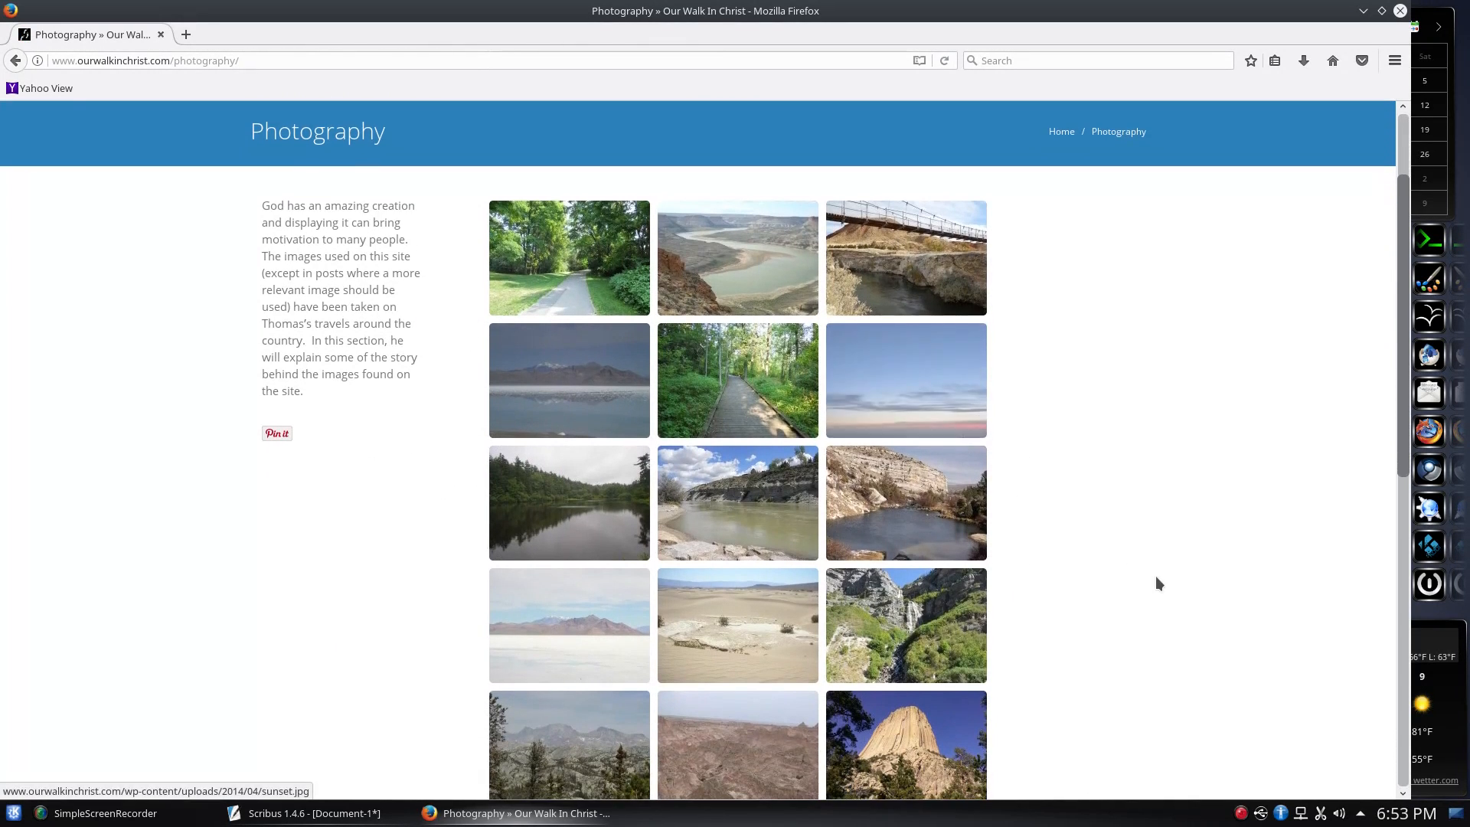
{"action": "scroll", "coordinate": [1103, 535], "scroll_direction": "down", "scroll_amount": 5}
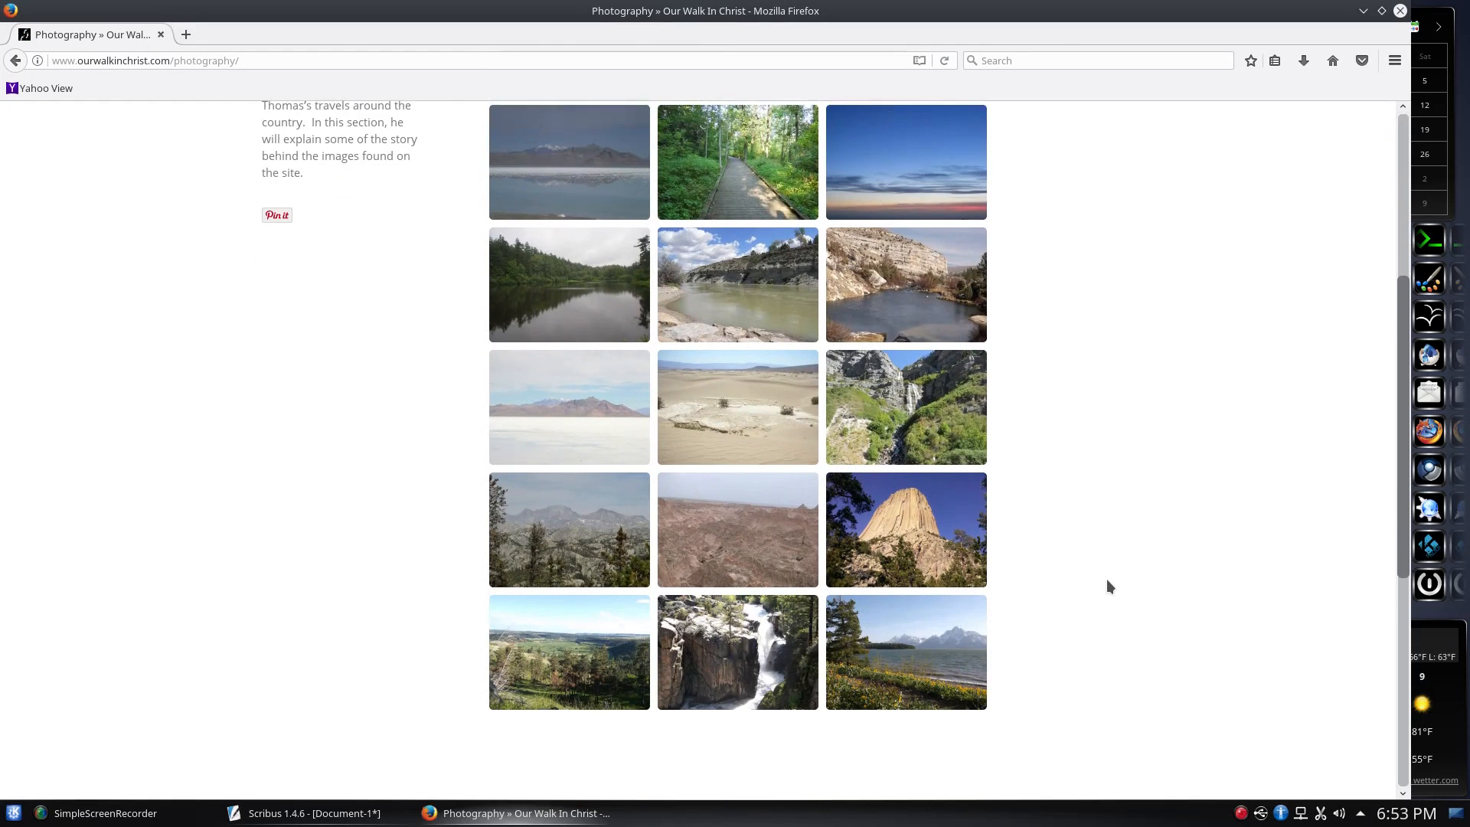
{"action": "scroll", "coordinate": [1107, 587], "scroll_direction": "down", "scroll_amount": 2}
Browse enlarged gallery photos, cancel a page save, then return to the Photography page
{"action": "left_click", "coordinate": [889, 444]}
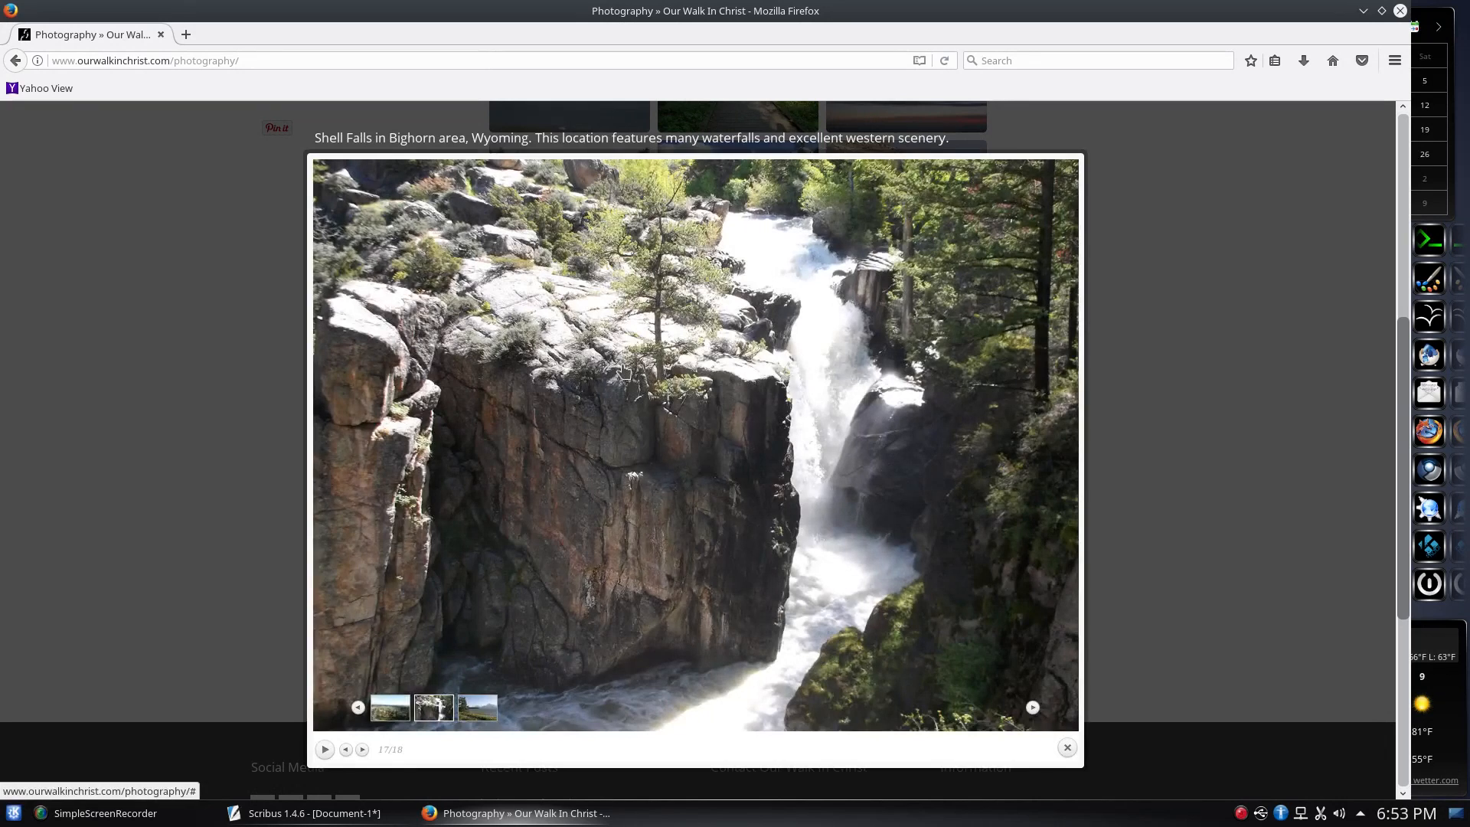
{"action": "right_click", "coordinate": [624, 367]}
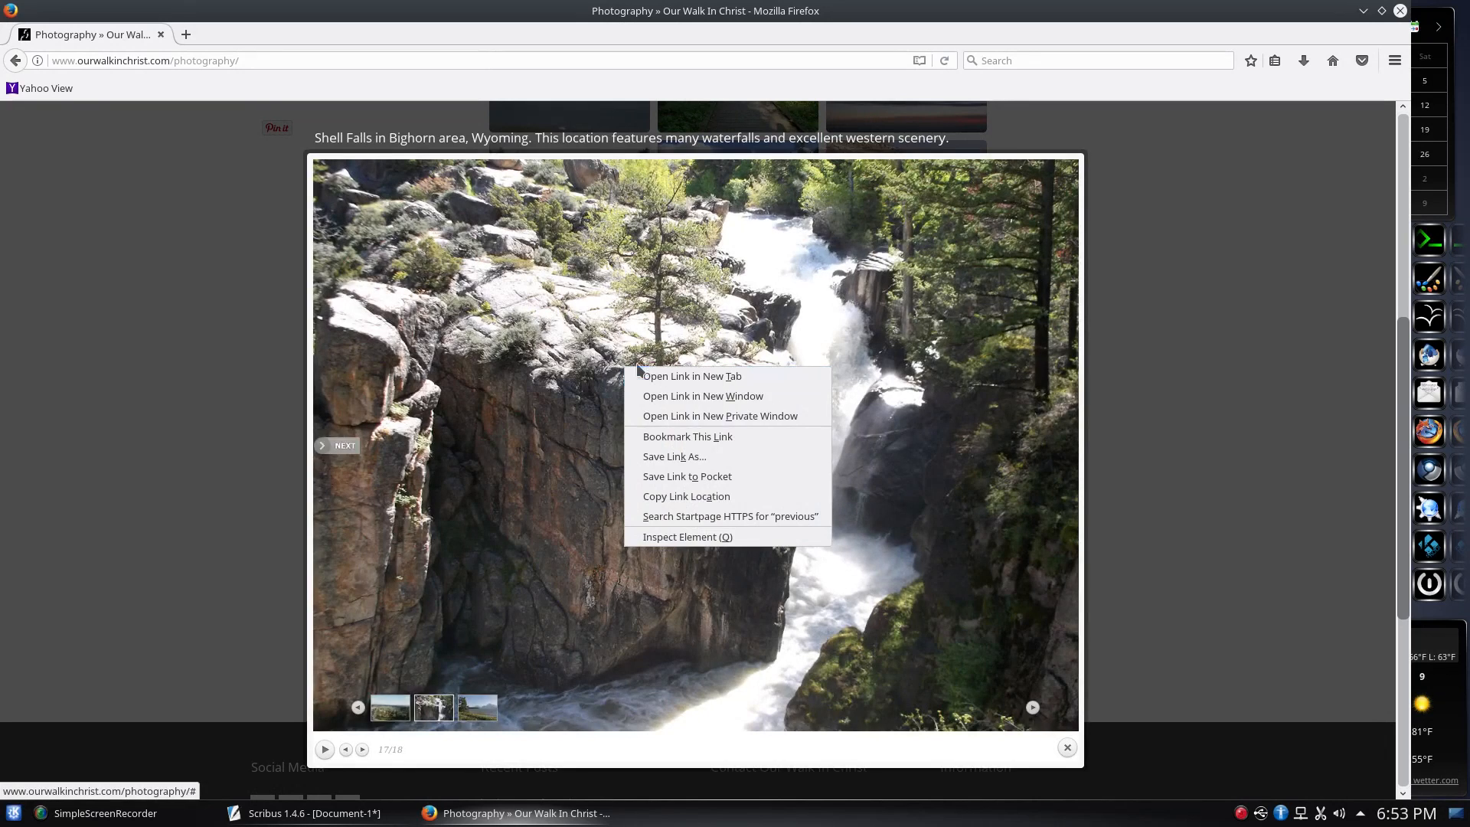
{"action": "left_click", "coordinate": [720, 460]}
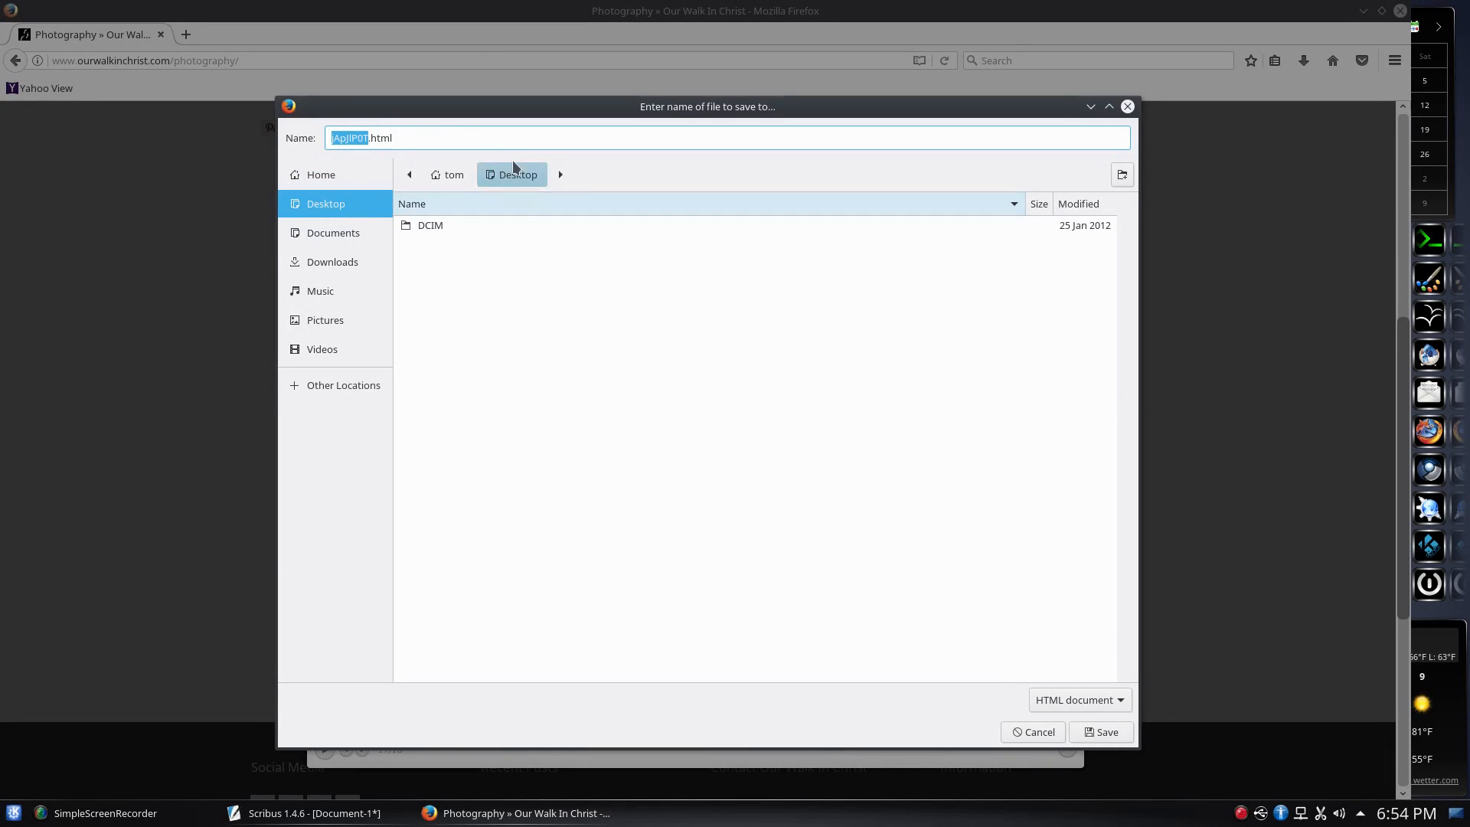
{"action": "left_click", "coordinate": [1032, 729]}
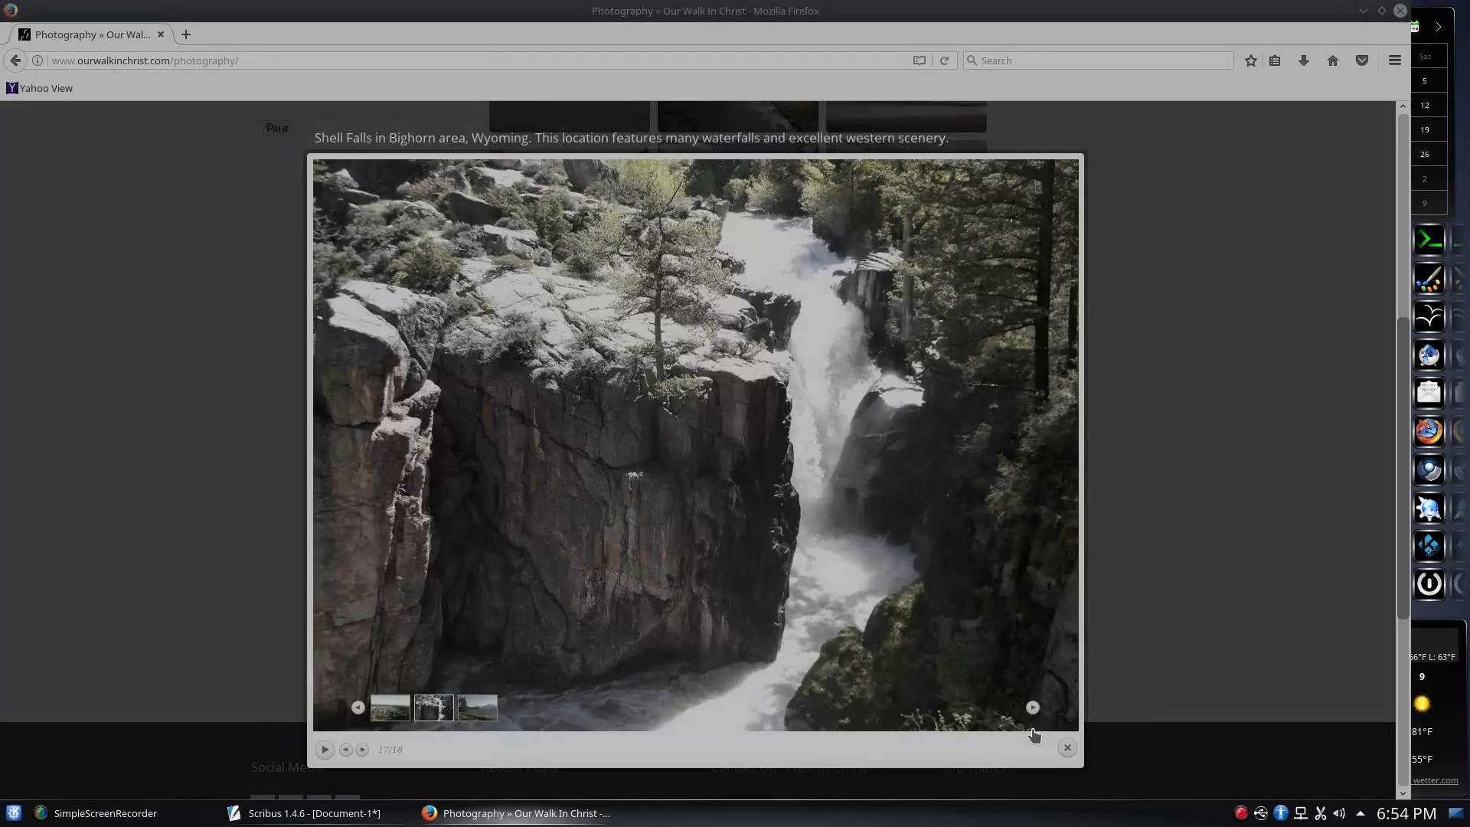
{"action": "left_click", "coordinate": [829, 469]}
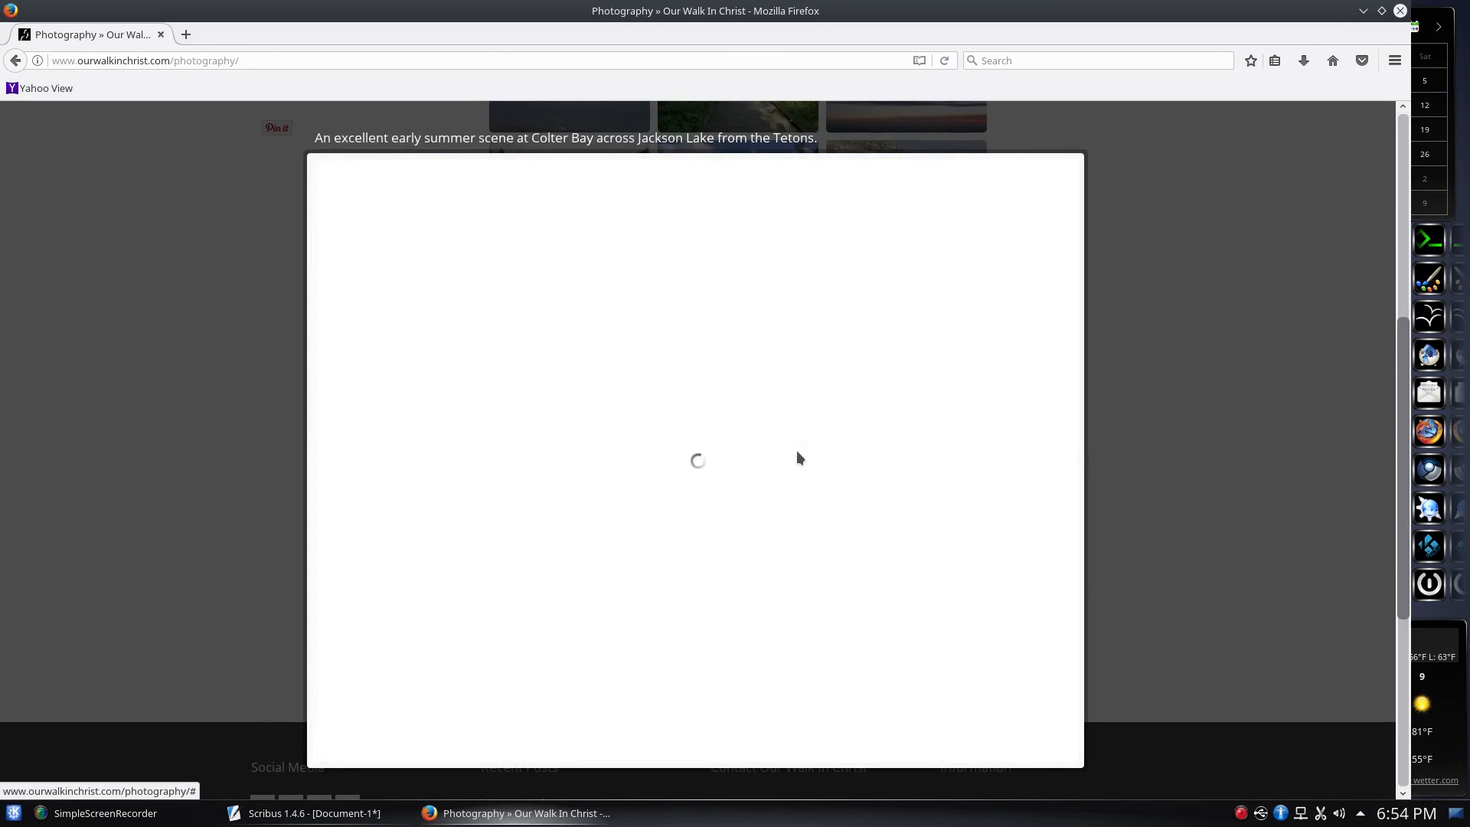
{"action": "right_click", "coordinate": [799, 454]}
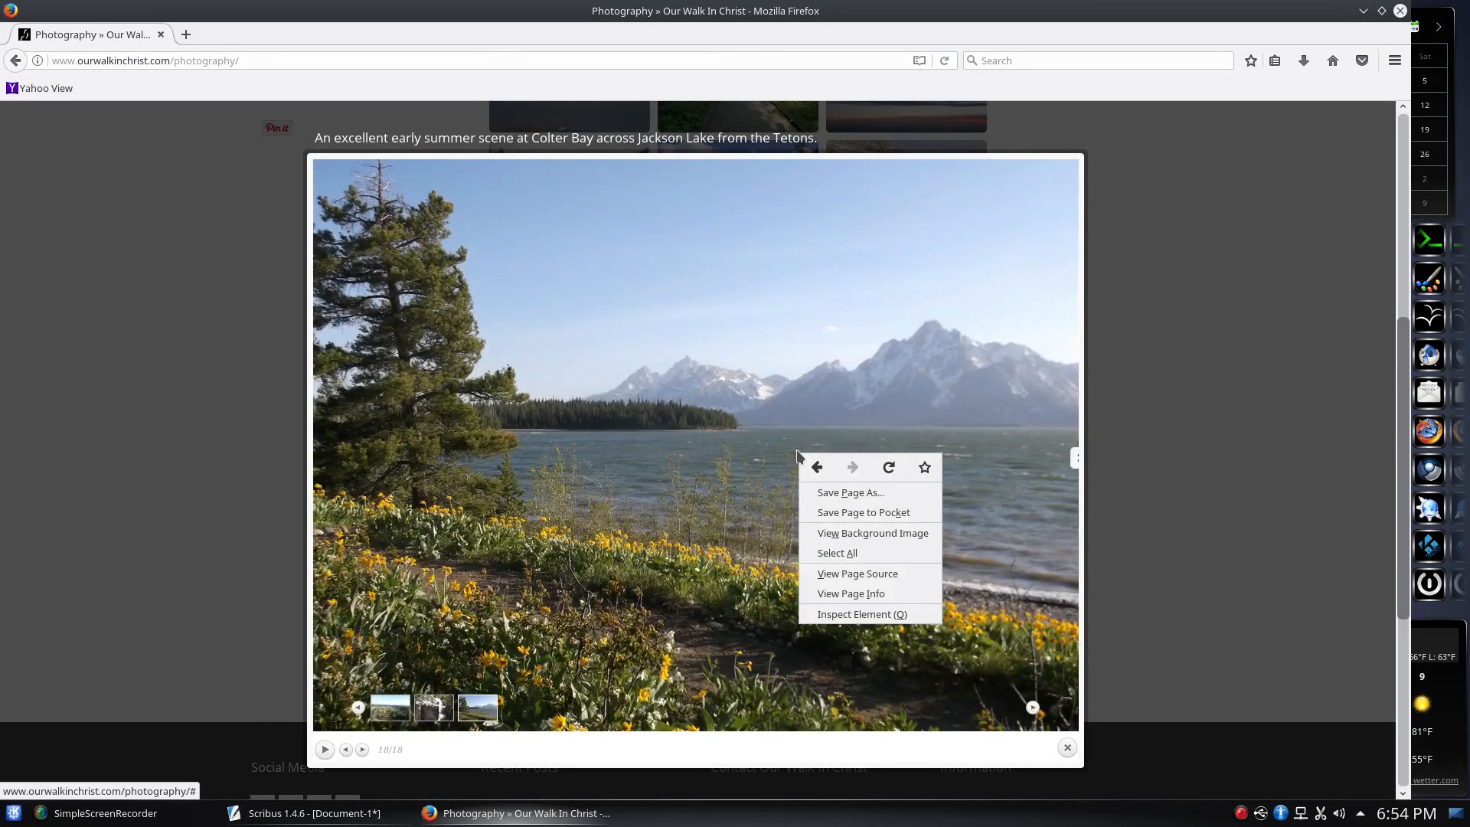
{"action": "left_click", "coordinate": [863, 535]}
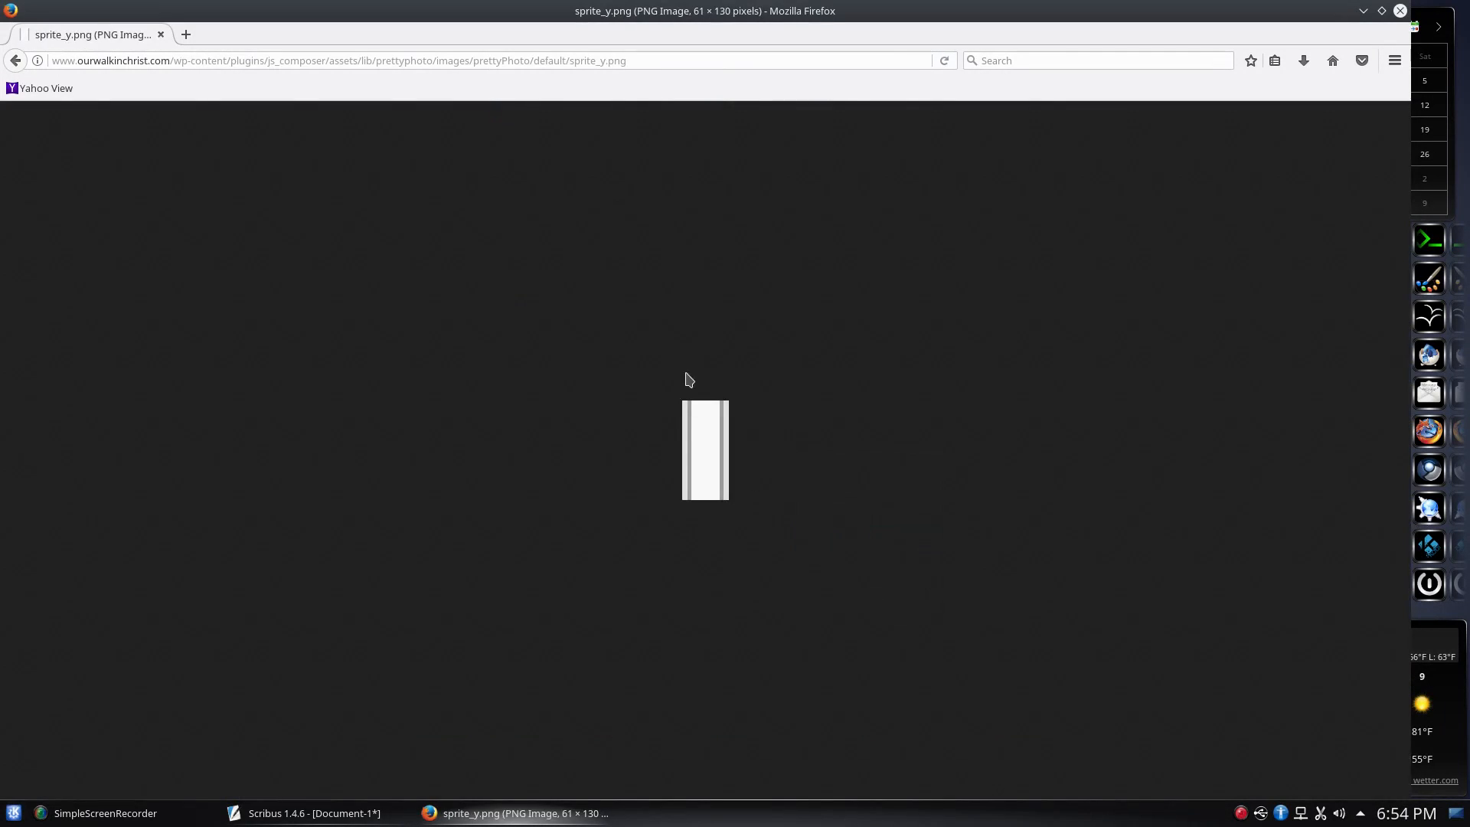
{"action": "mouse_move", "coordinate": [2, 2]}
{"action": "left_click", "coordinate": [718, 555]}
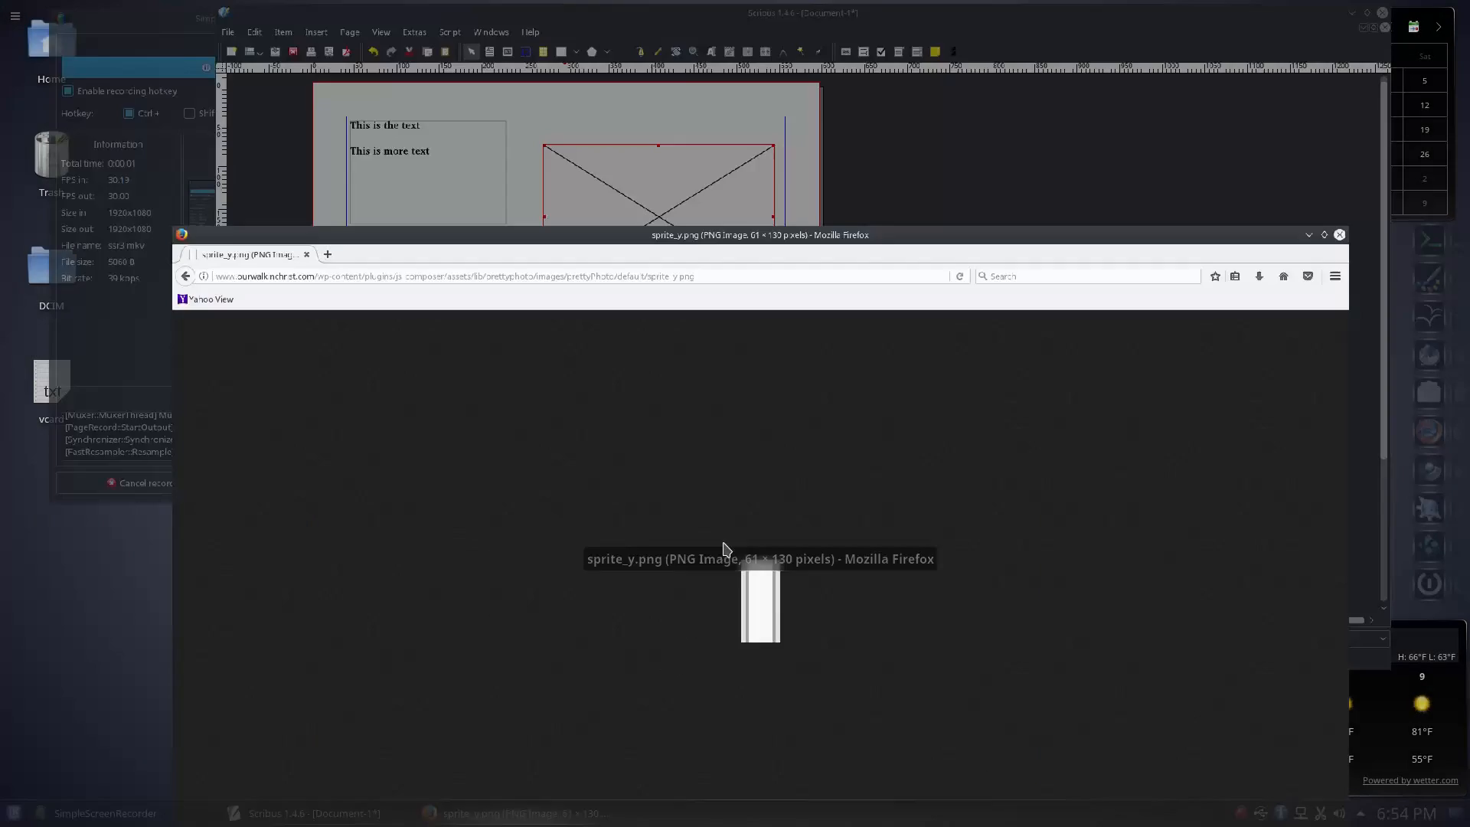
{"action": "left_click", "coordinate": [16, 61]}
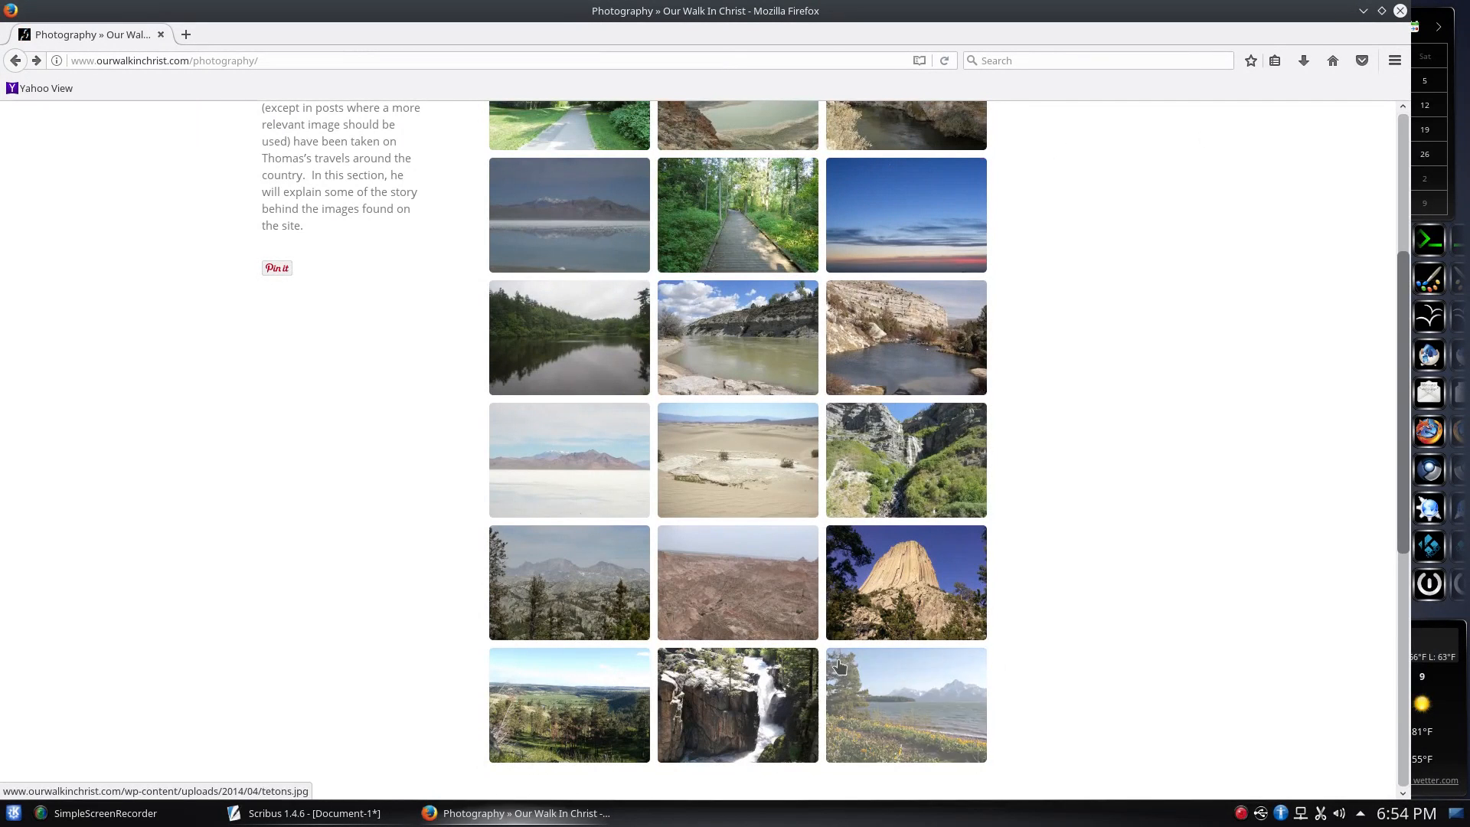
Save the Shell Falls thumbnail to the Desktop as shell_falls-210x150.jpg and close Firefox
{"action": "right_click", "coordinate": [721, 663]}
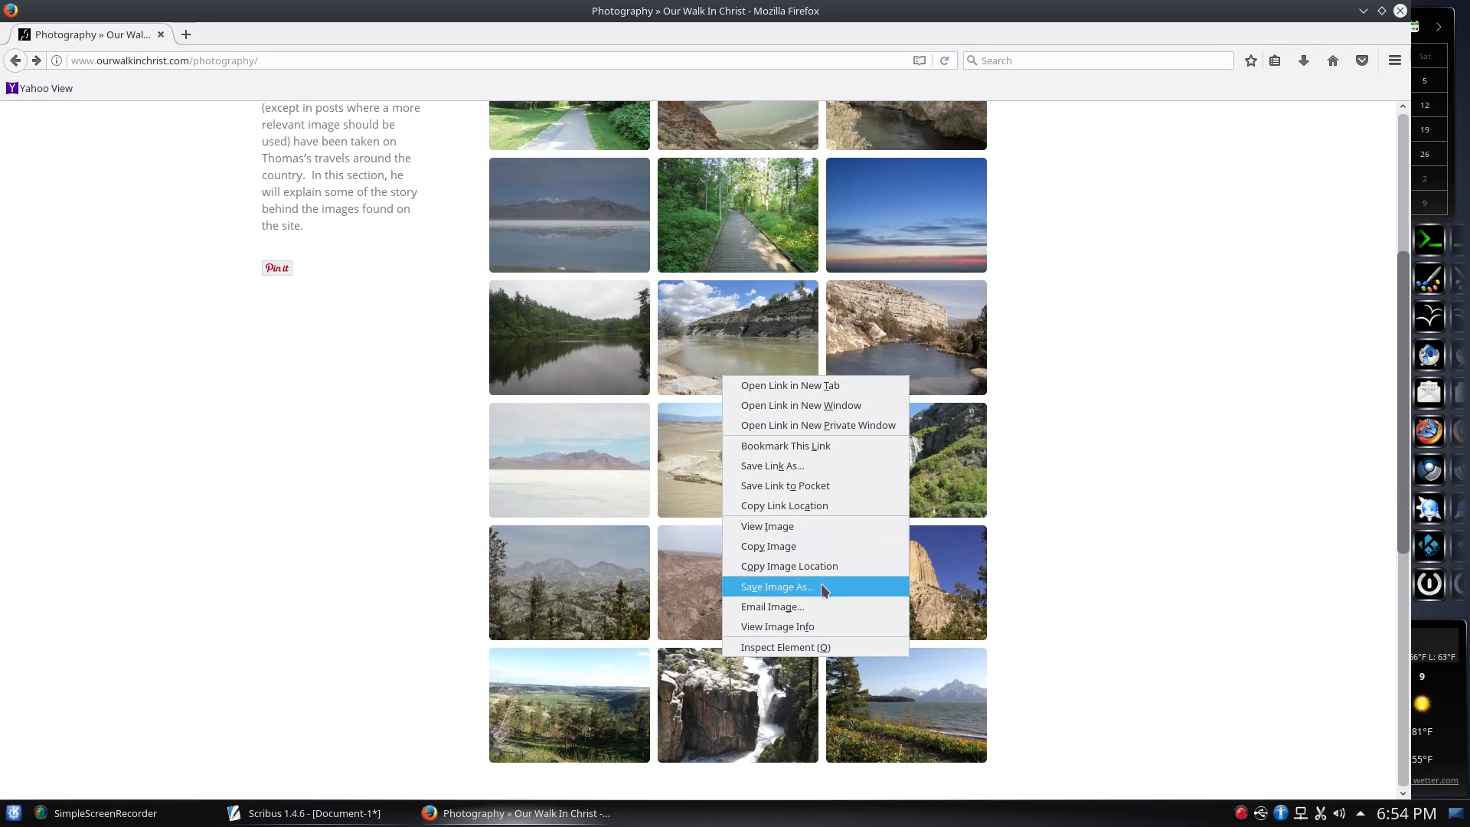
{"action": "left_click", "coordinate": [770, 541]}
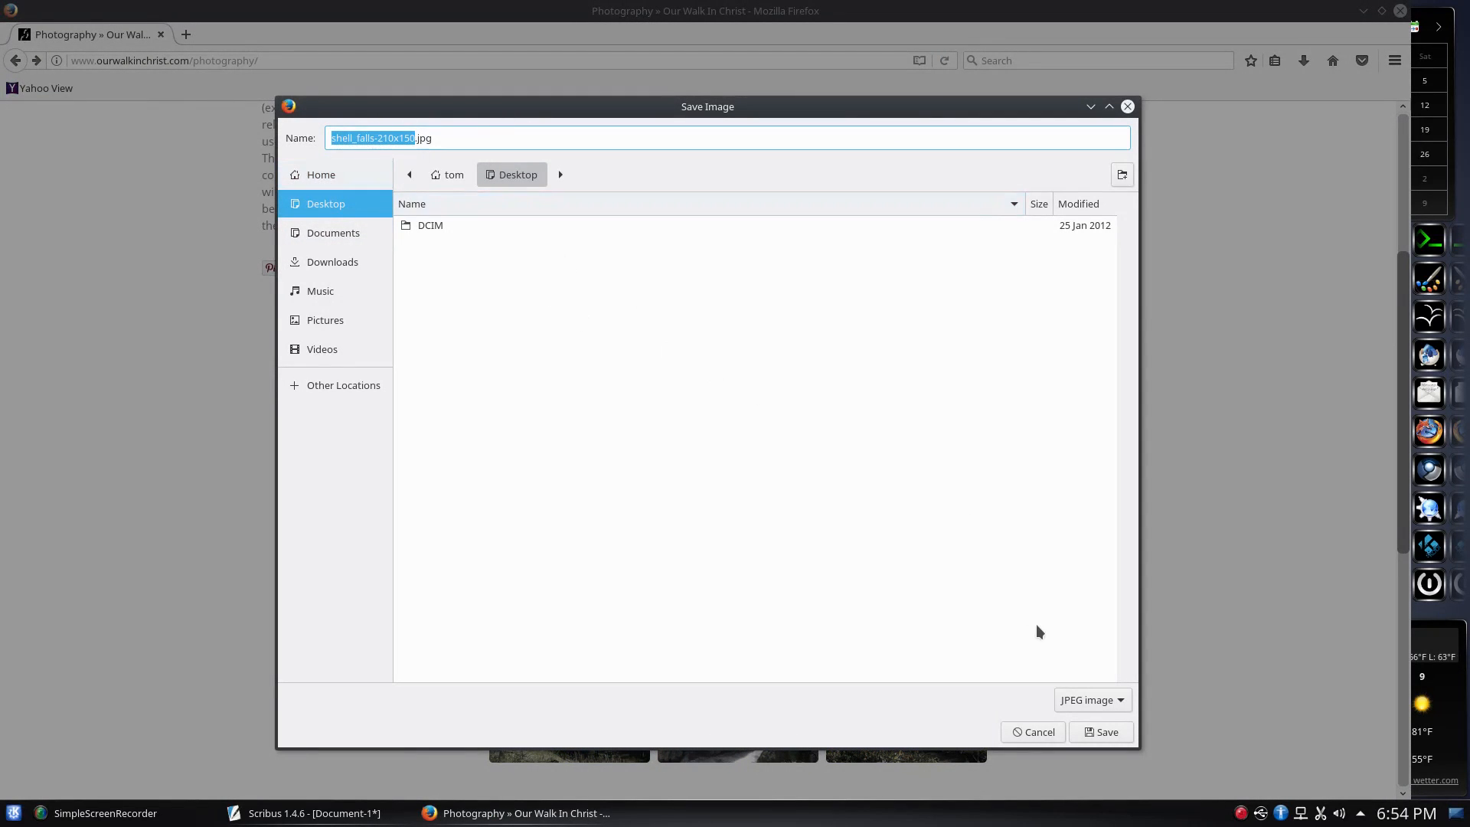
{"action": "left_click", "coordinate": [1108, 733]}
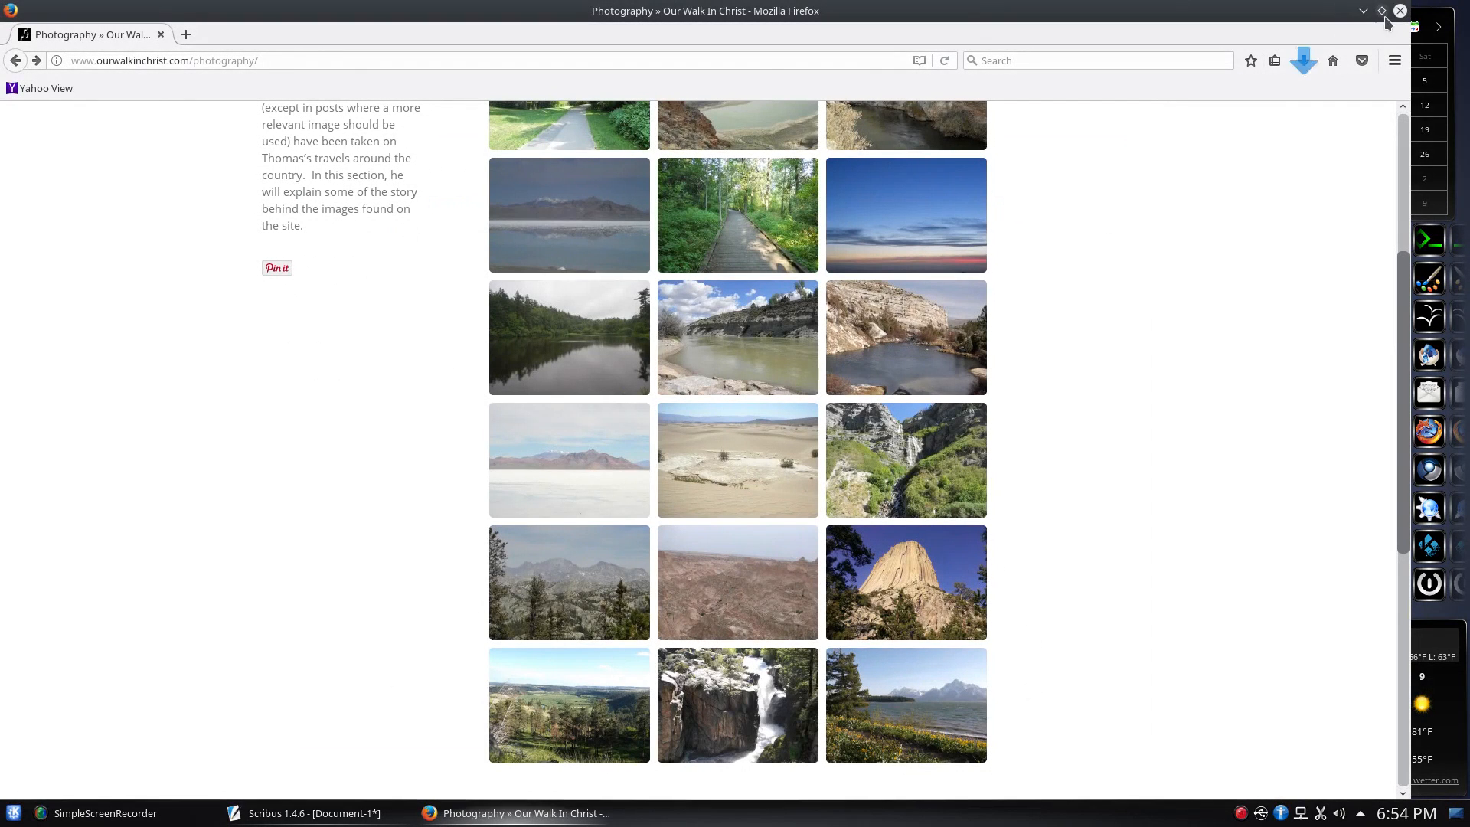
{"action": "left_click", "coordinate": [1398, 11]}
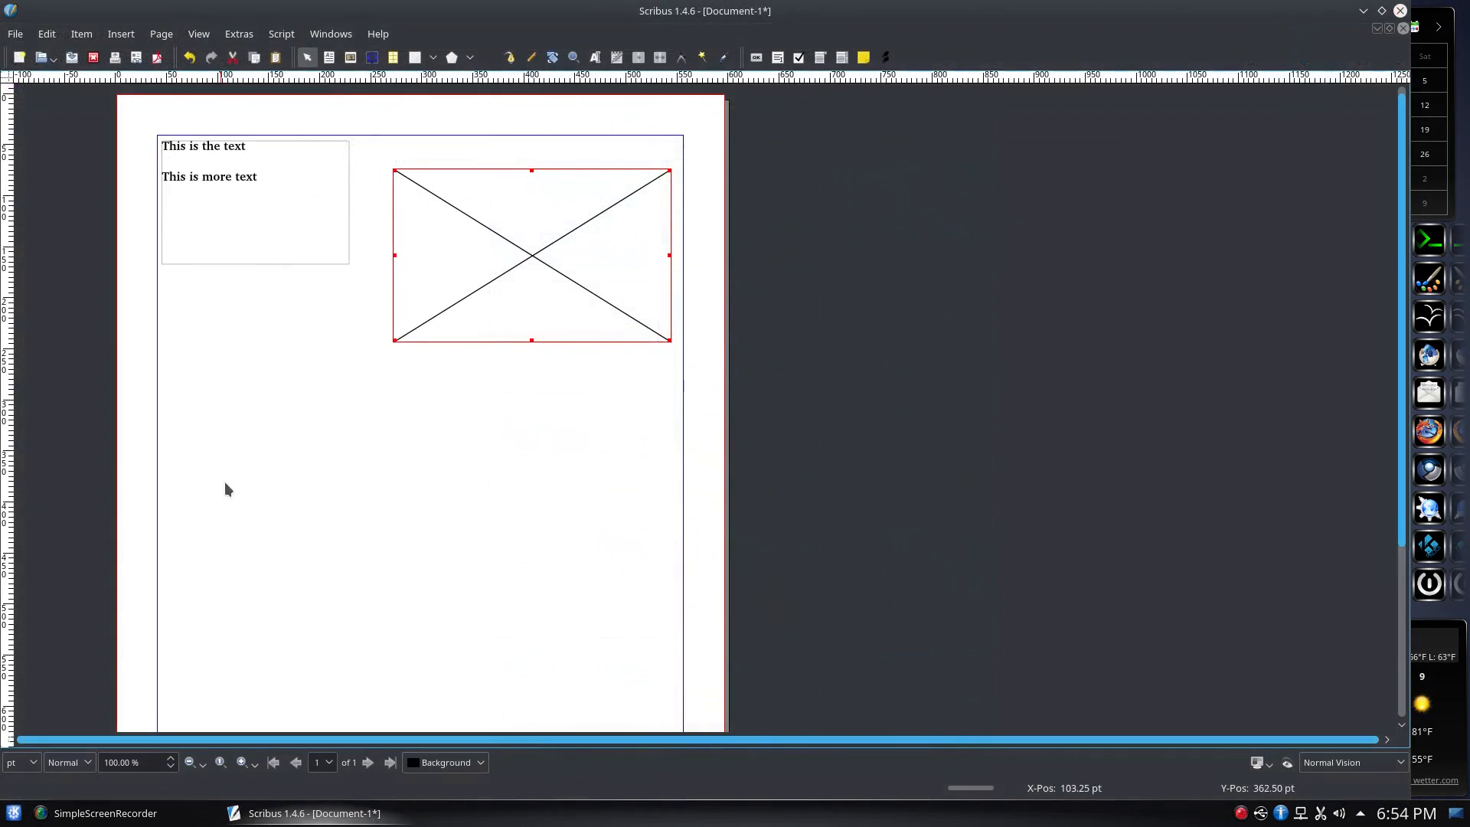
Load the saved Shell Falls waterfall photo into the empty image frame
{"action": "right_click", "coordinate": [539, 253]}
{"action": "left_click", "coordinate": [622, 307]}
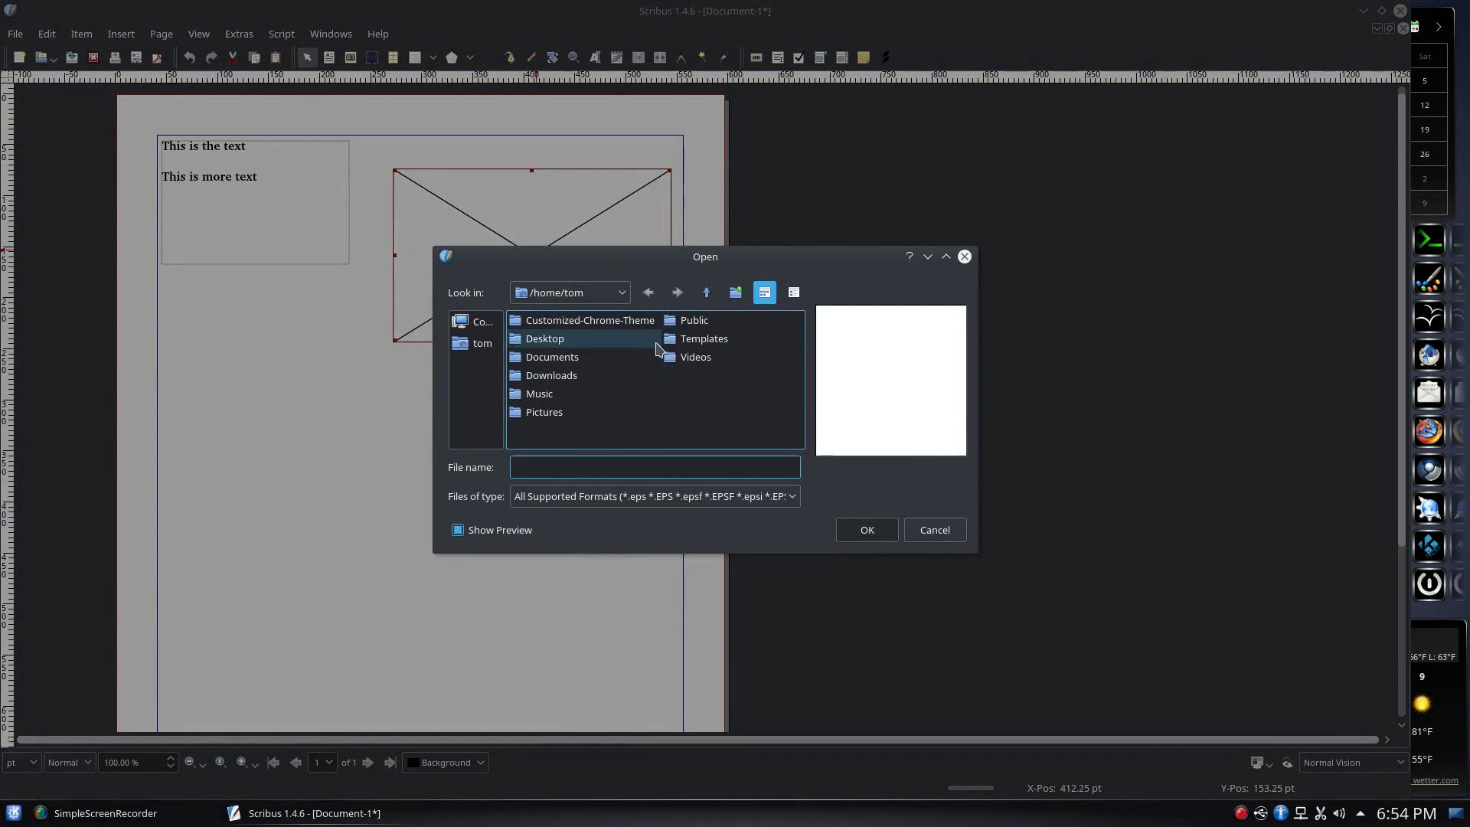
{"action": "double_click", "coordinate": [528, 337]}
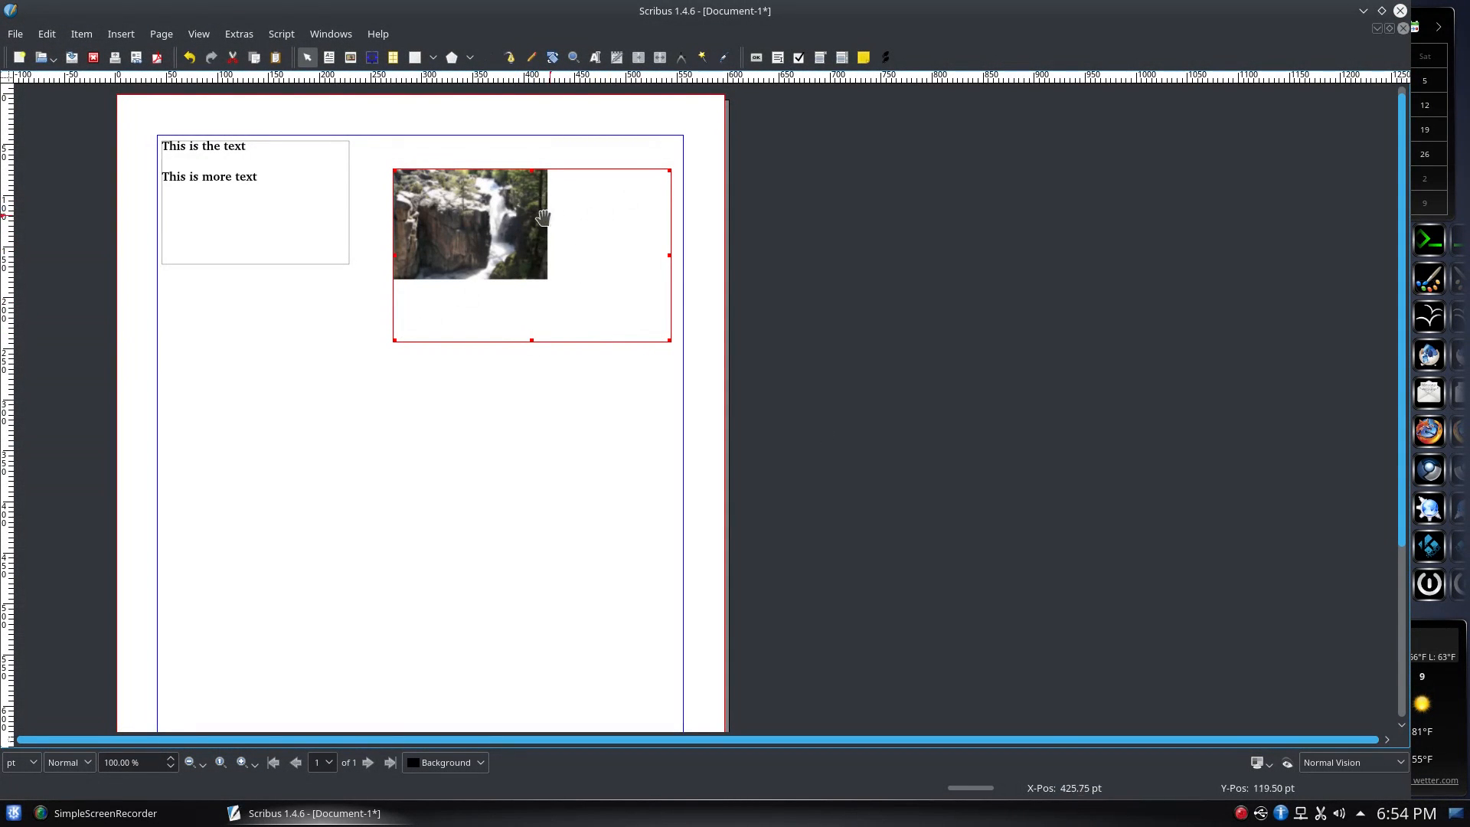
Fit the frame to the image, enlarge it, then scale the image to fill the frame
{"action": "right_click", "coordinate": [497, 222]}
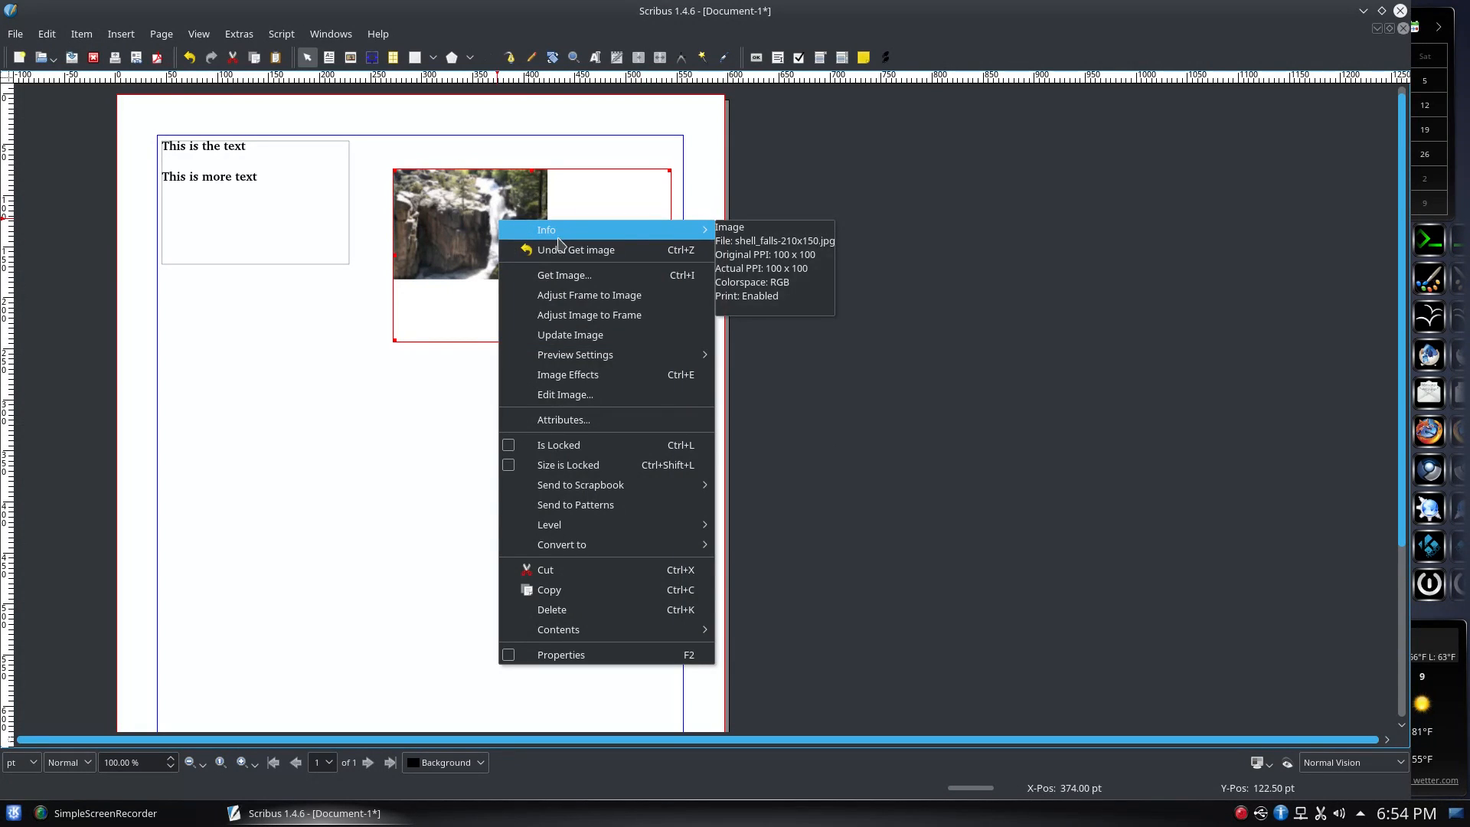
{"action": "left_click", "coordinate": [644, 298]}
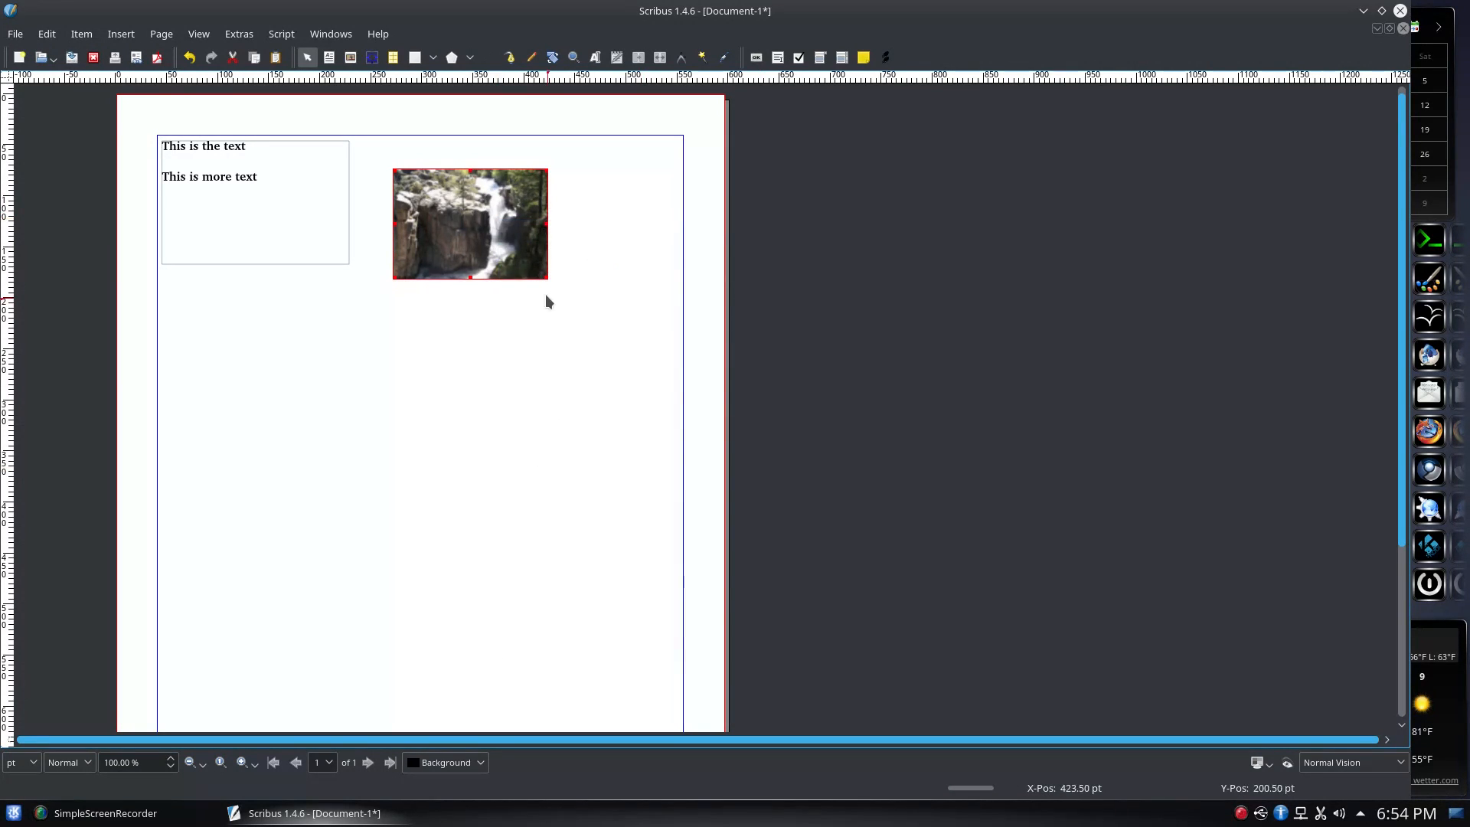
{"action": "left_click_drag", "start_coordinate": [547, 278], "coordinate": [674, 388]}
{"action": "right_click", "coordinate": [458, 228]}
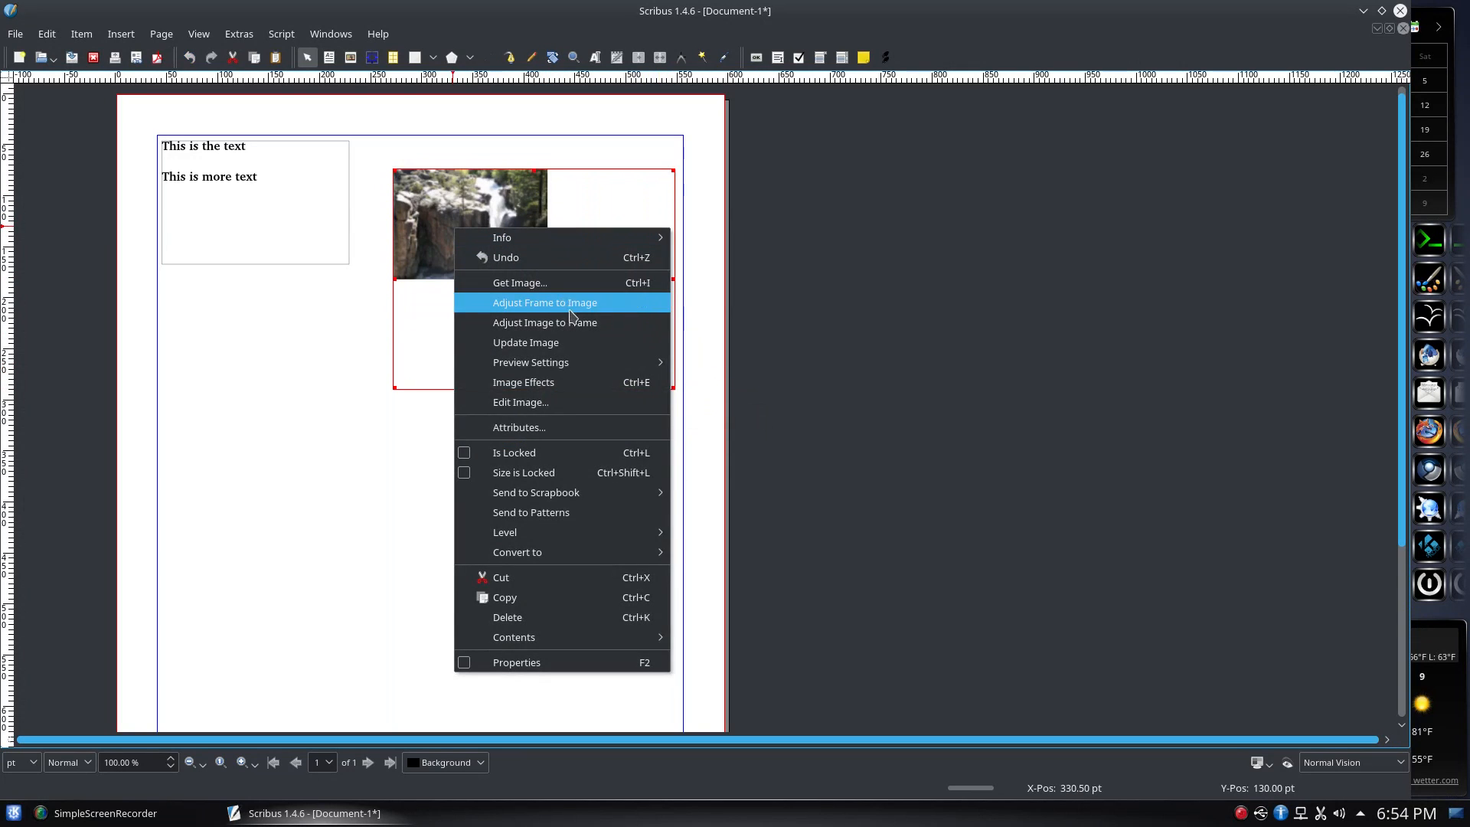
{"action": "left_click", "coordinate": [581, 323]}
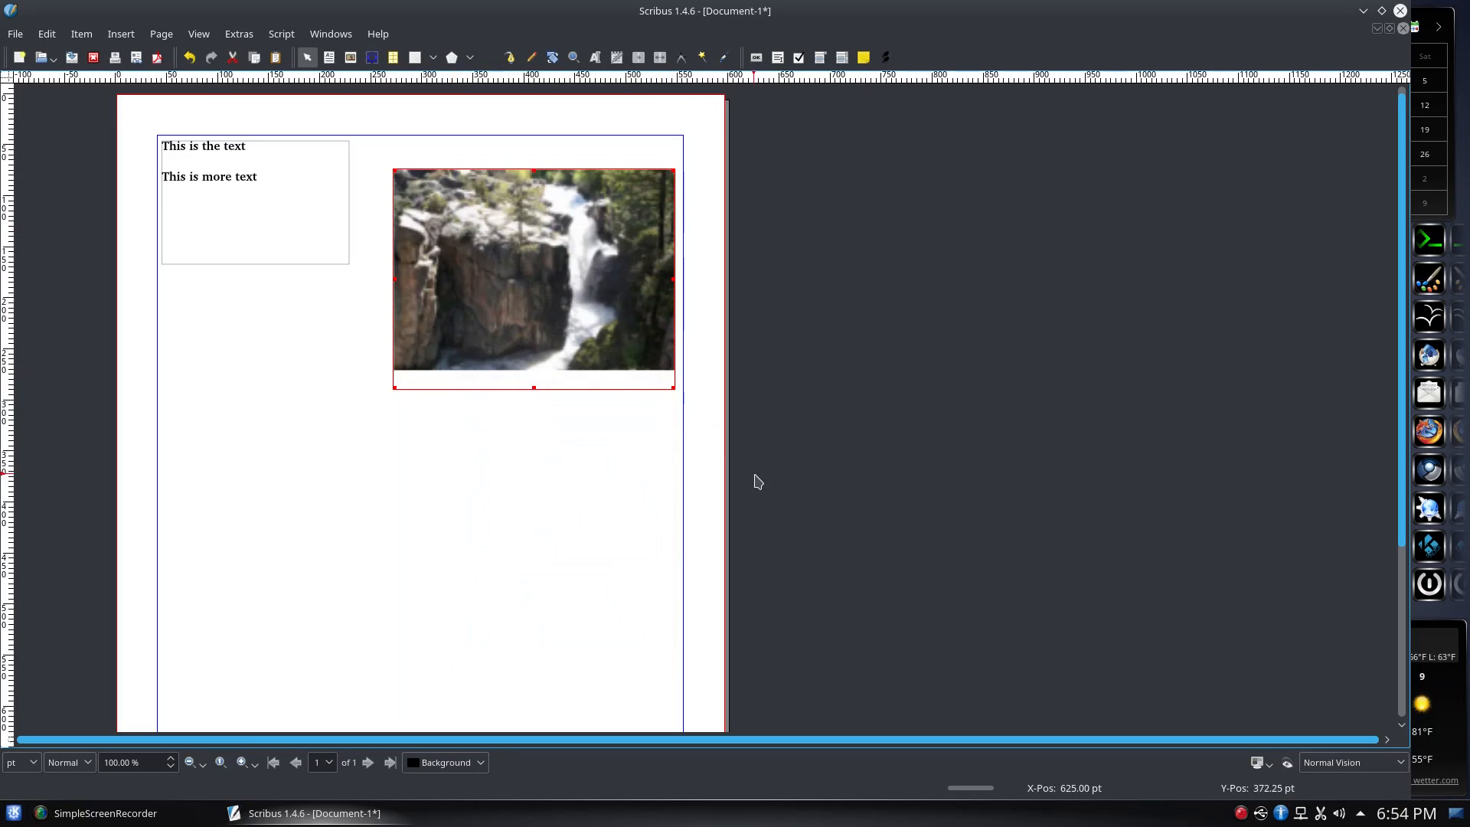
Resize the image frame to the photo and move it up level with the text frame
{"action": "left_click_drag", "start_coordinate": [535, 390], "coordinate": [535, 368]}
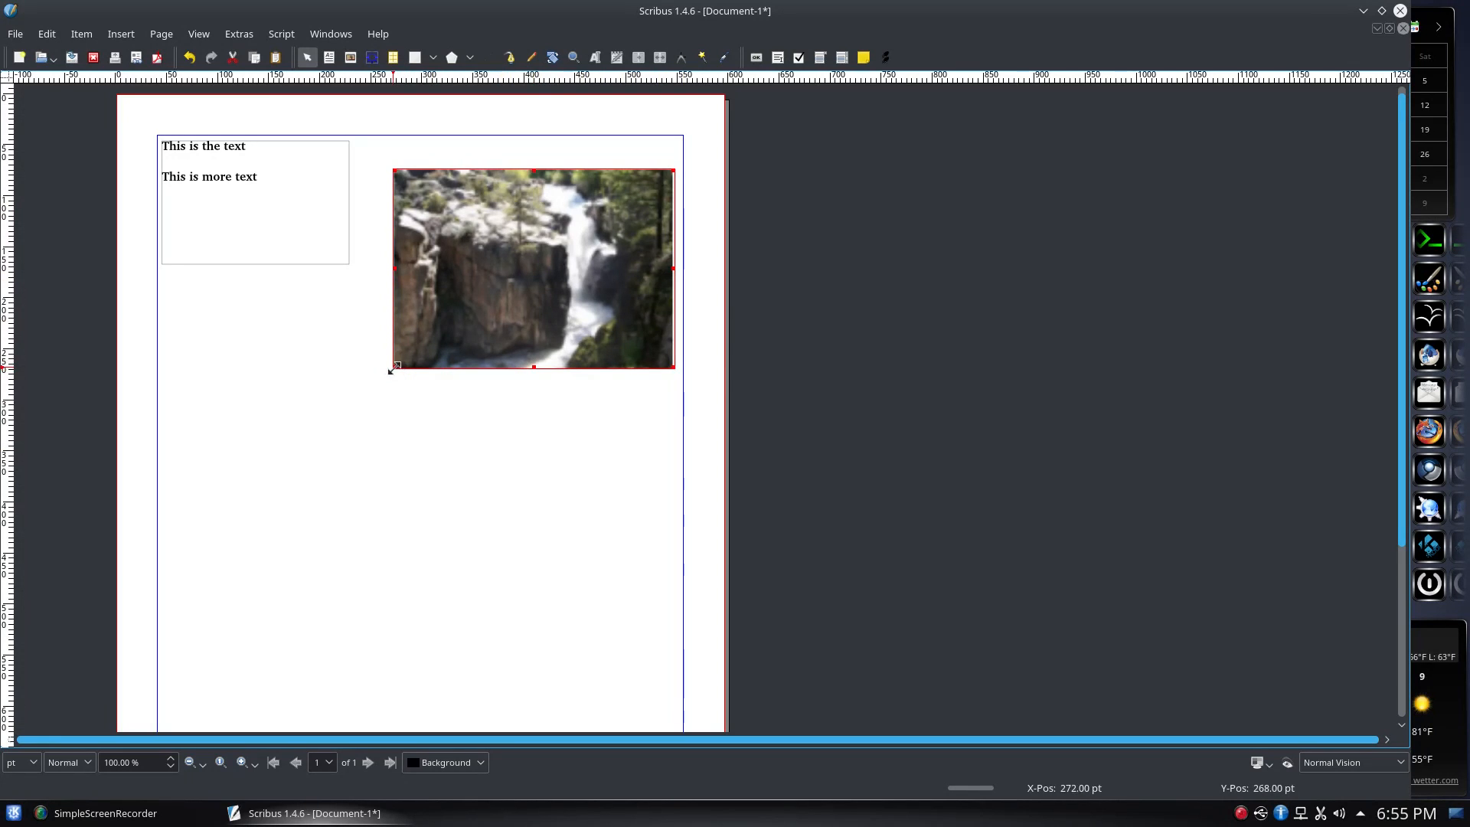
{"action": "left_click_drag", "start_coordinate": [393, 368], "coordinate": [334, 510]}
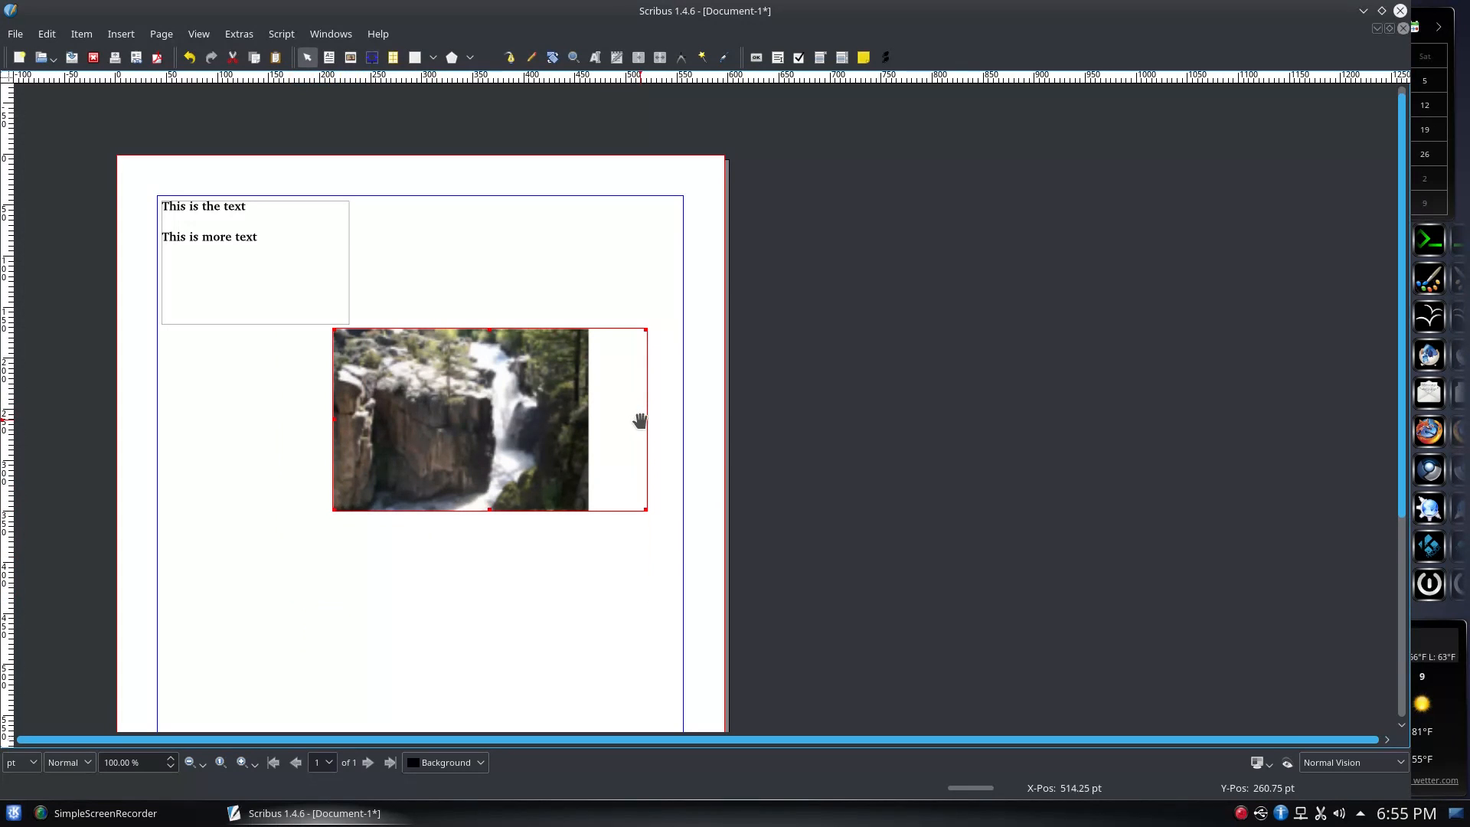
{"action": "left_click_drag", "start_coordinate": [650, 421], "coordinate": [595, 267]}
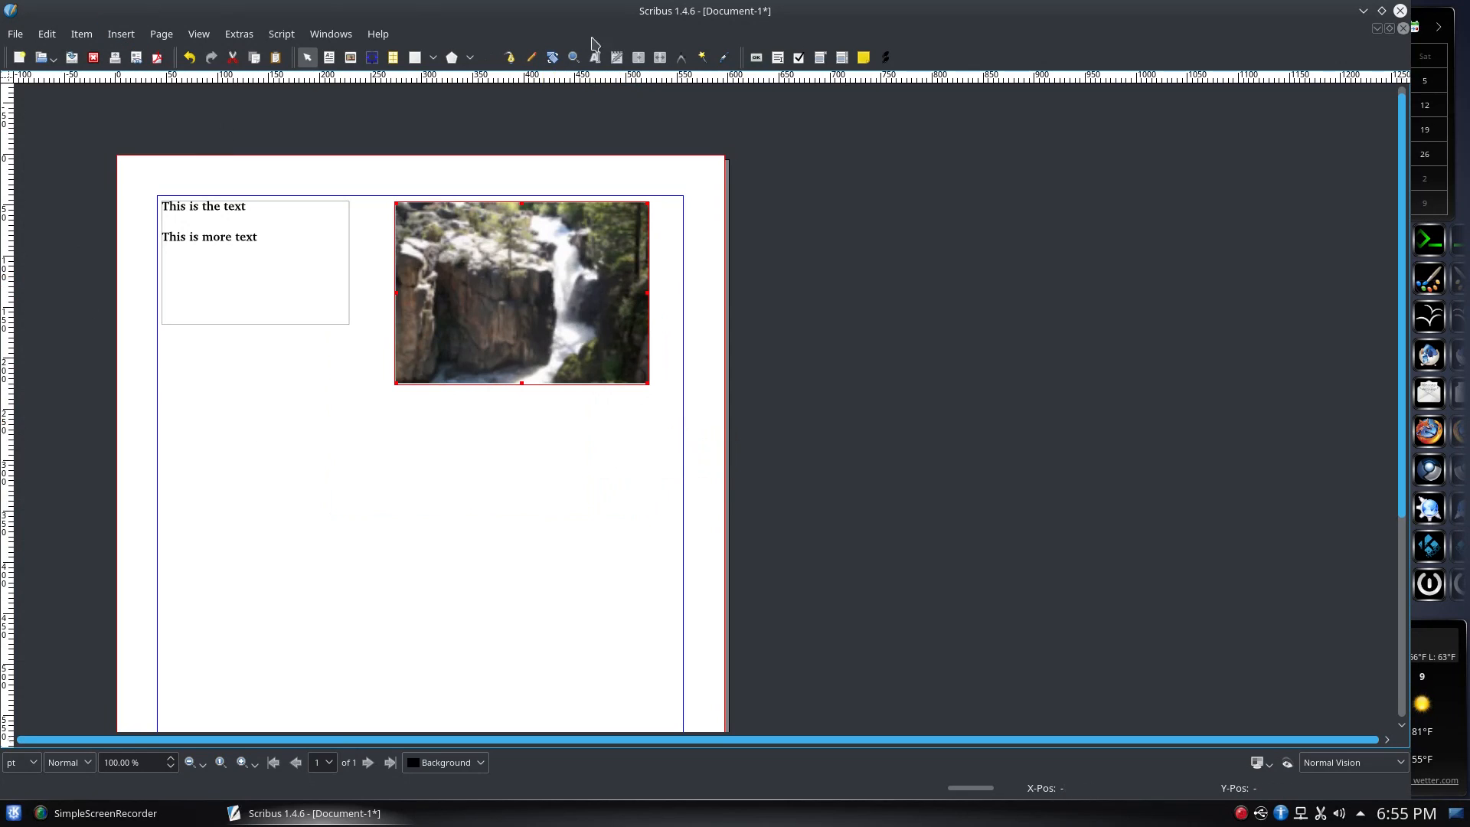
{"action": "left_click", "coordinate": [452, 58]}
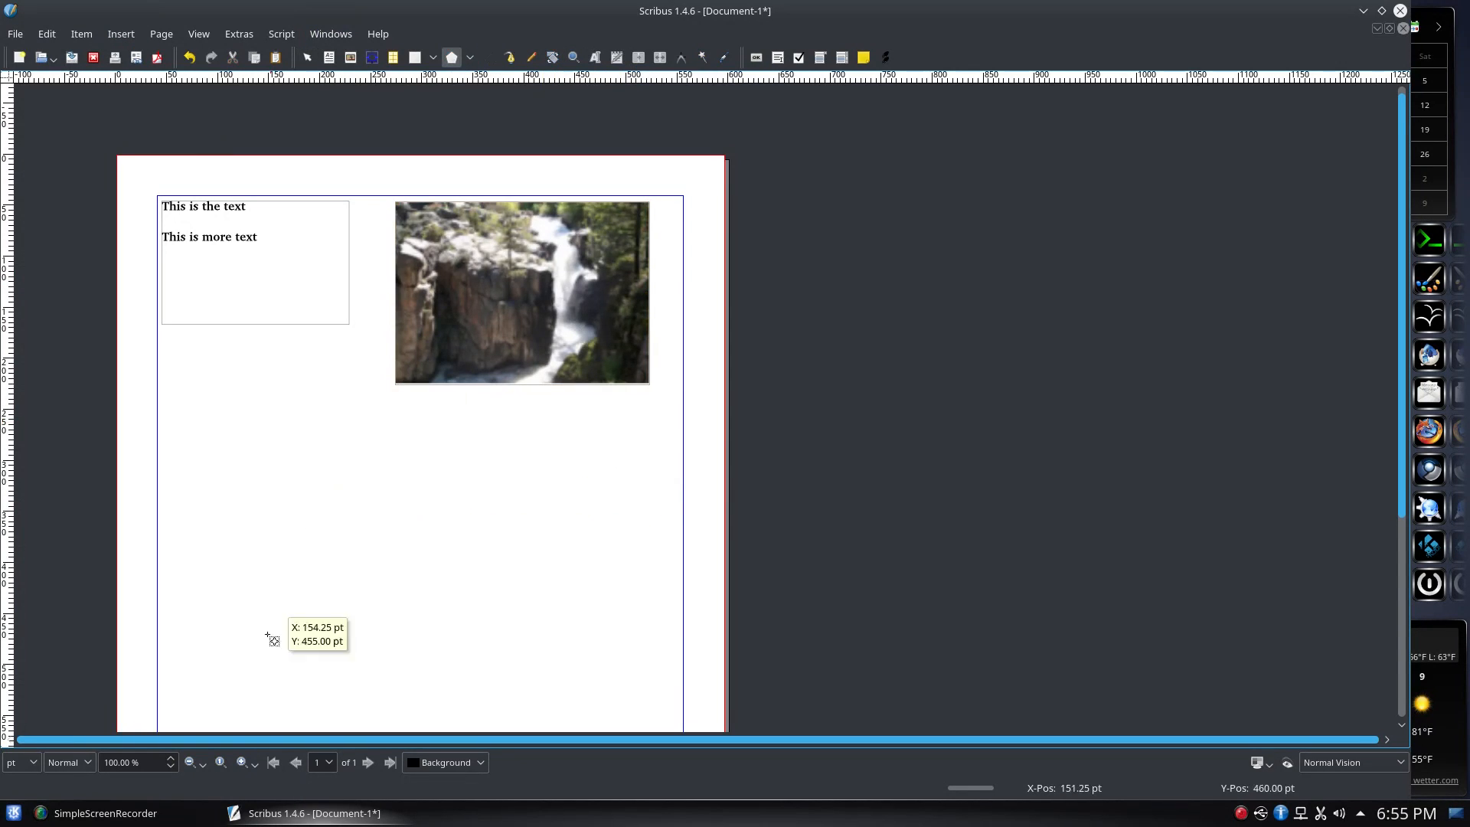
Draw a diamond polygon below the photo and browse the polygon properties and preset shapes lists
{"action": "left_click_drag", "start_coordinate": [277, 484], "coordinate": [536, 671]}
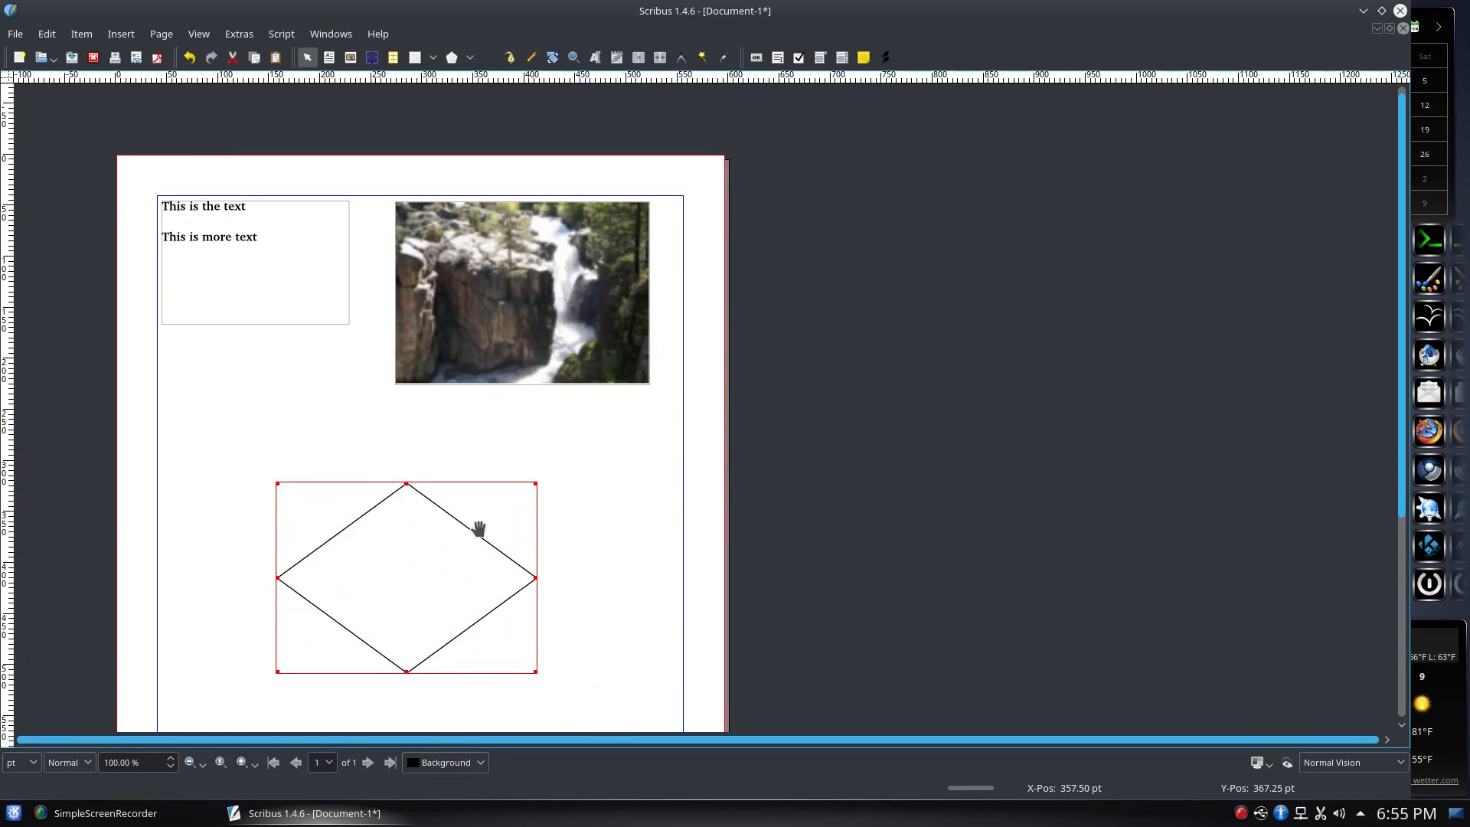
{"action": "left_click", "coordinate": [471, 58]}
{"action": "left_click", "coordinate": [434, 61]}
{"action": "left_click", "coordinate": [428, 62]}
{"action": "left_click", "coordinate": [393, 59]}
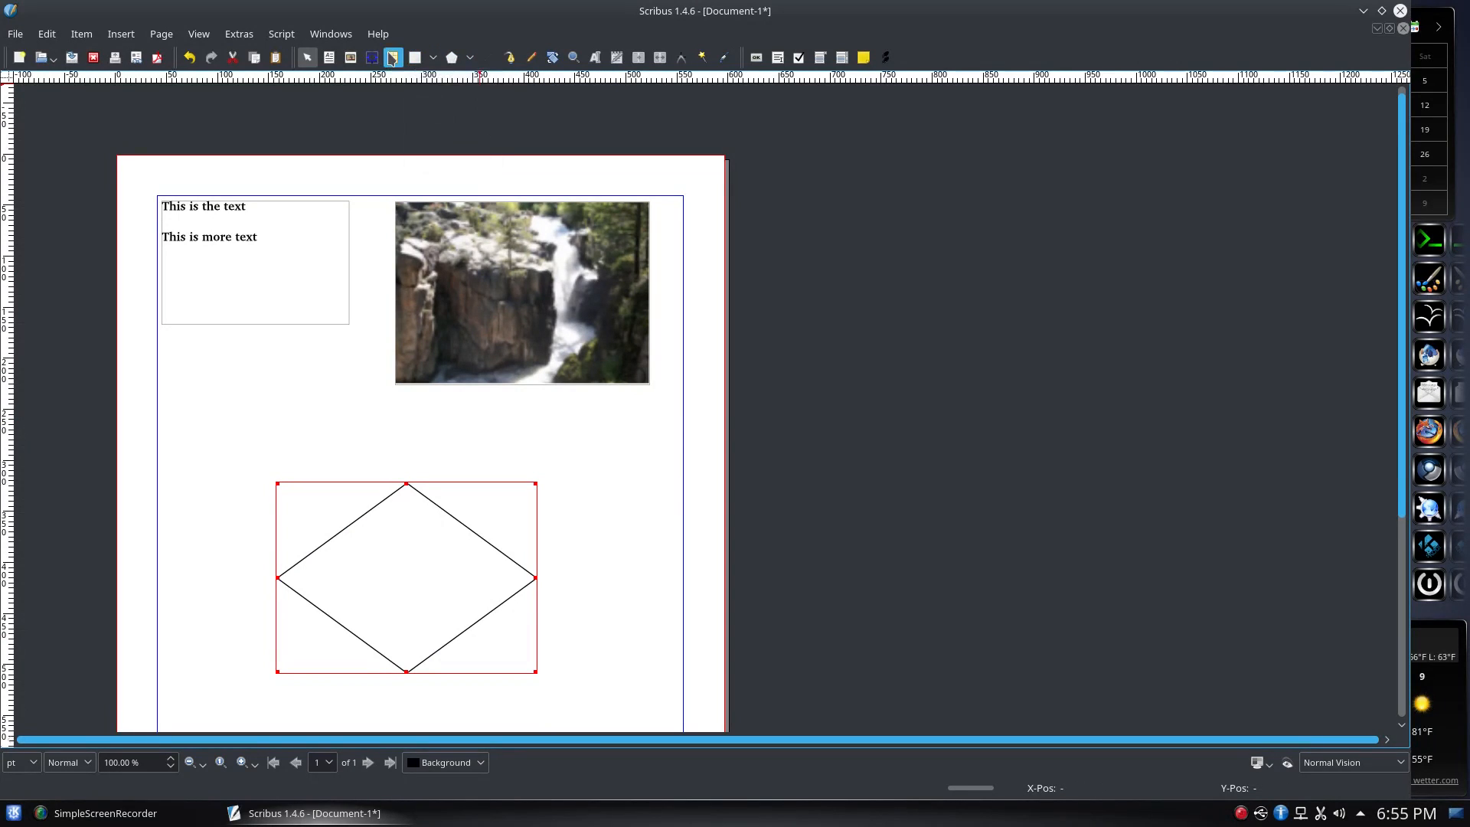
{"action": "left_click", "coordinate": [392, 59]}
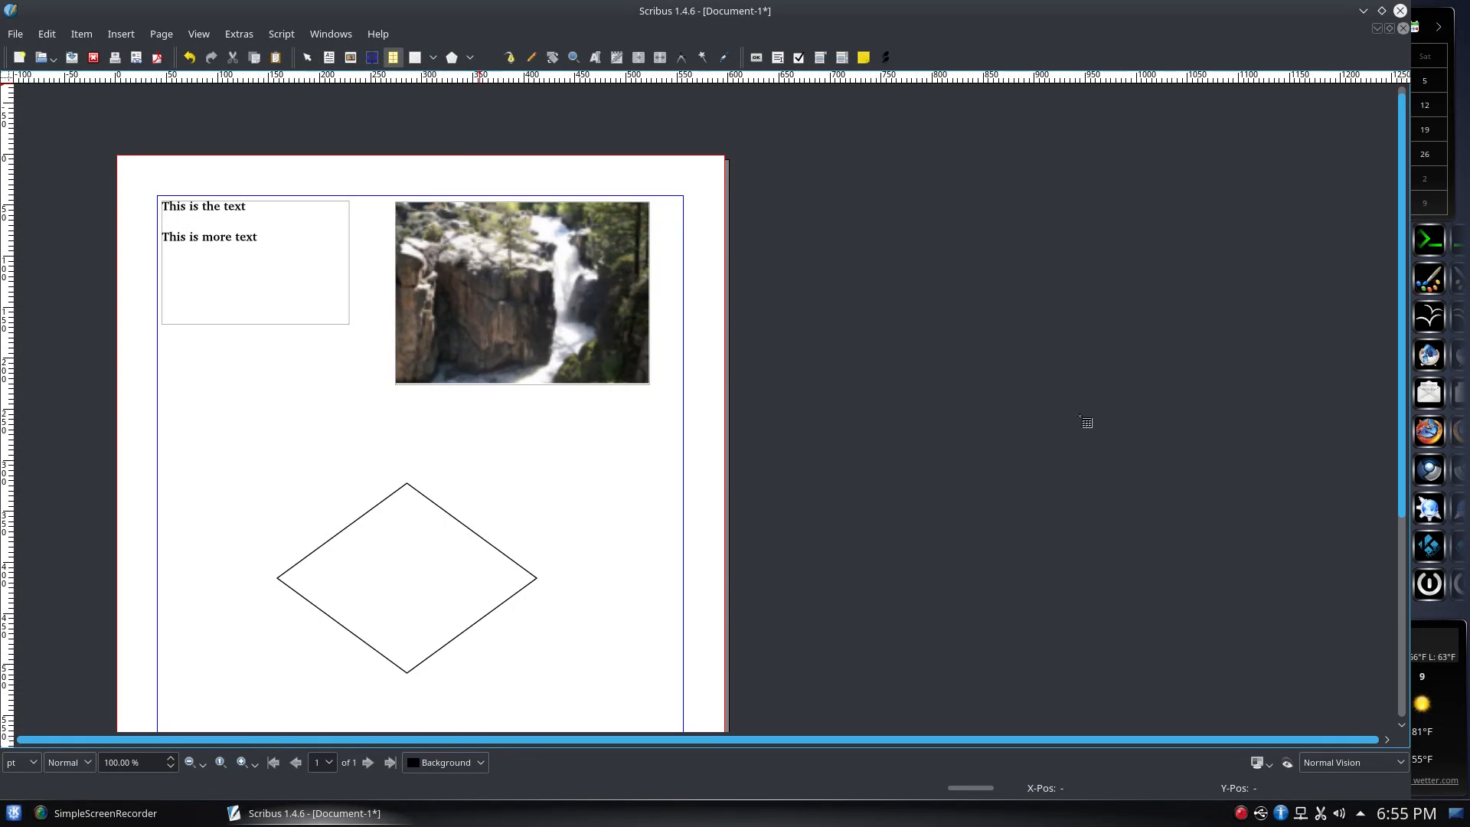
{"action": "left_click", "coordinate": [17, 34]}
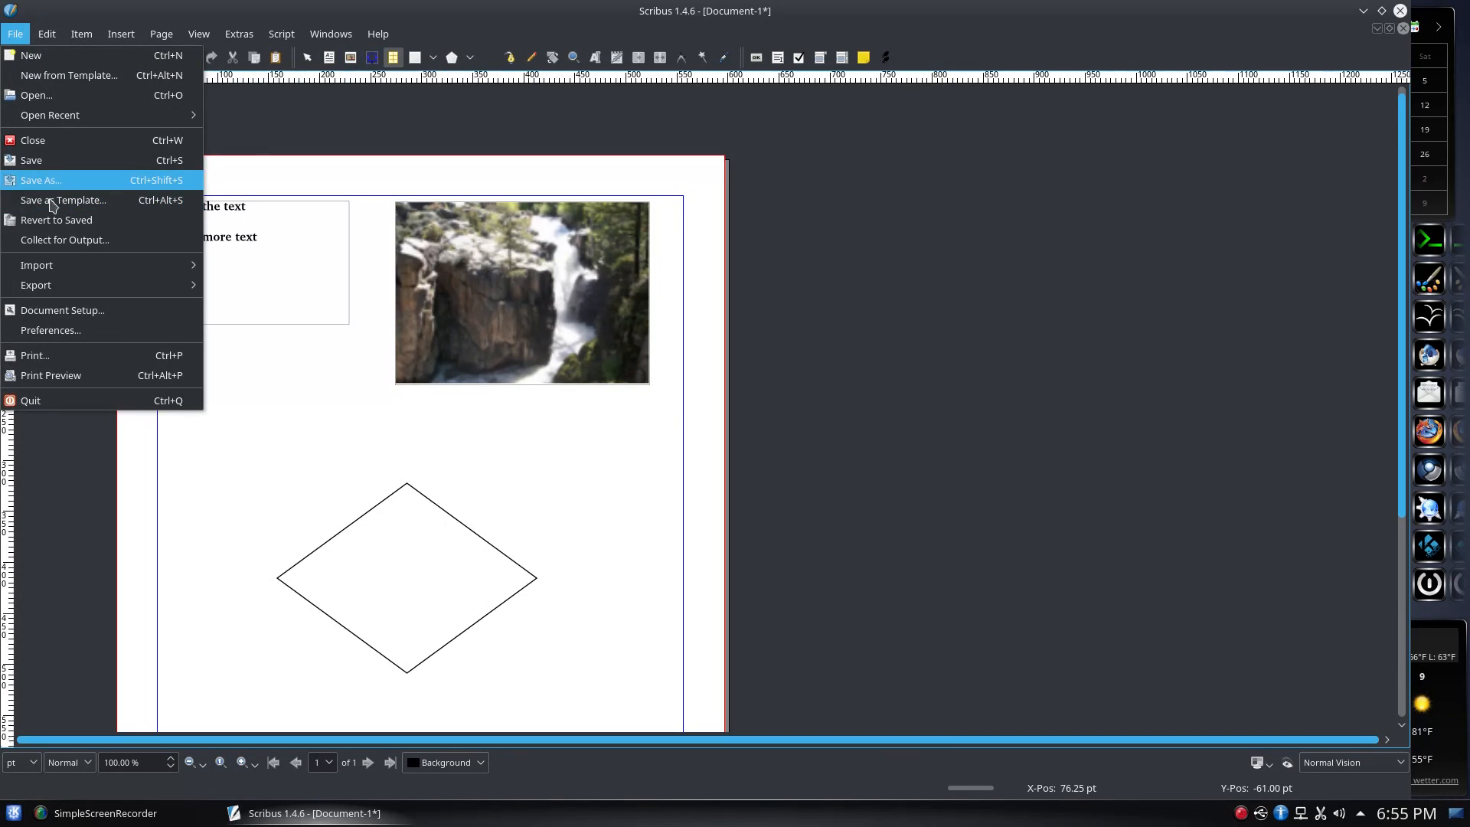
Dismiss the File menu and close Scribus with the window's close button
{"action": "mouse_move", "coordinate": [95, 266]}
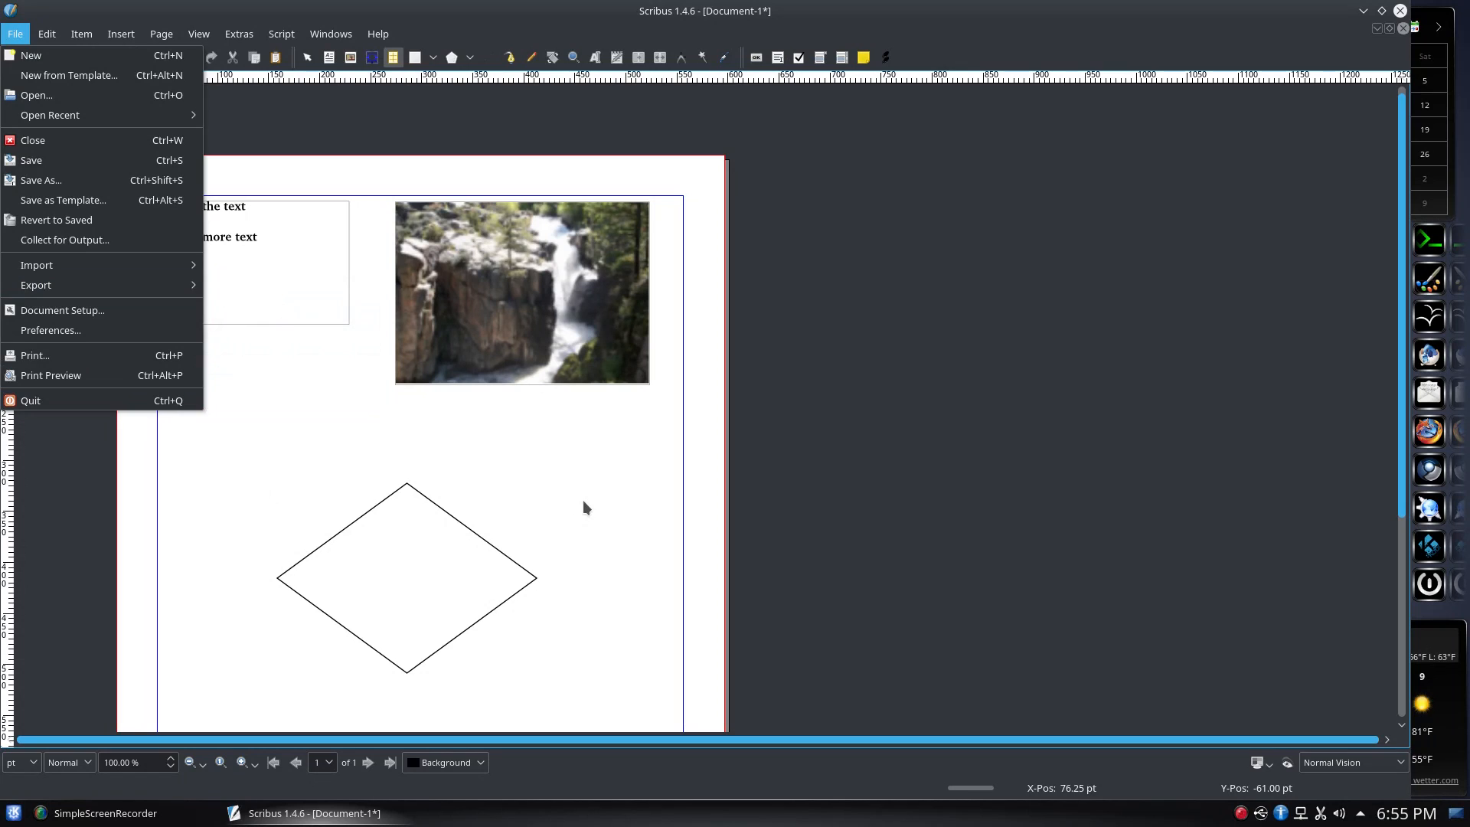
{"action": "left_click", "coordinate": [816, 208]}
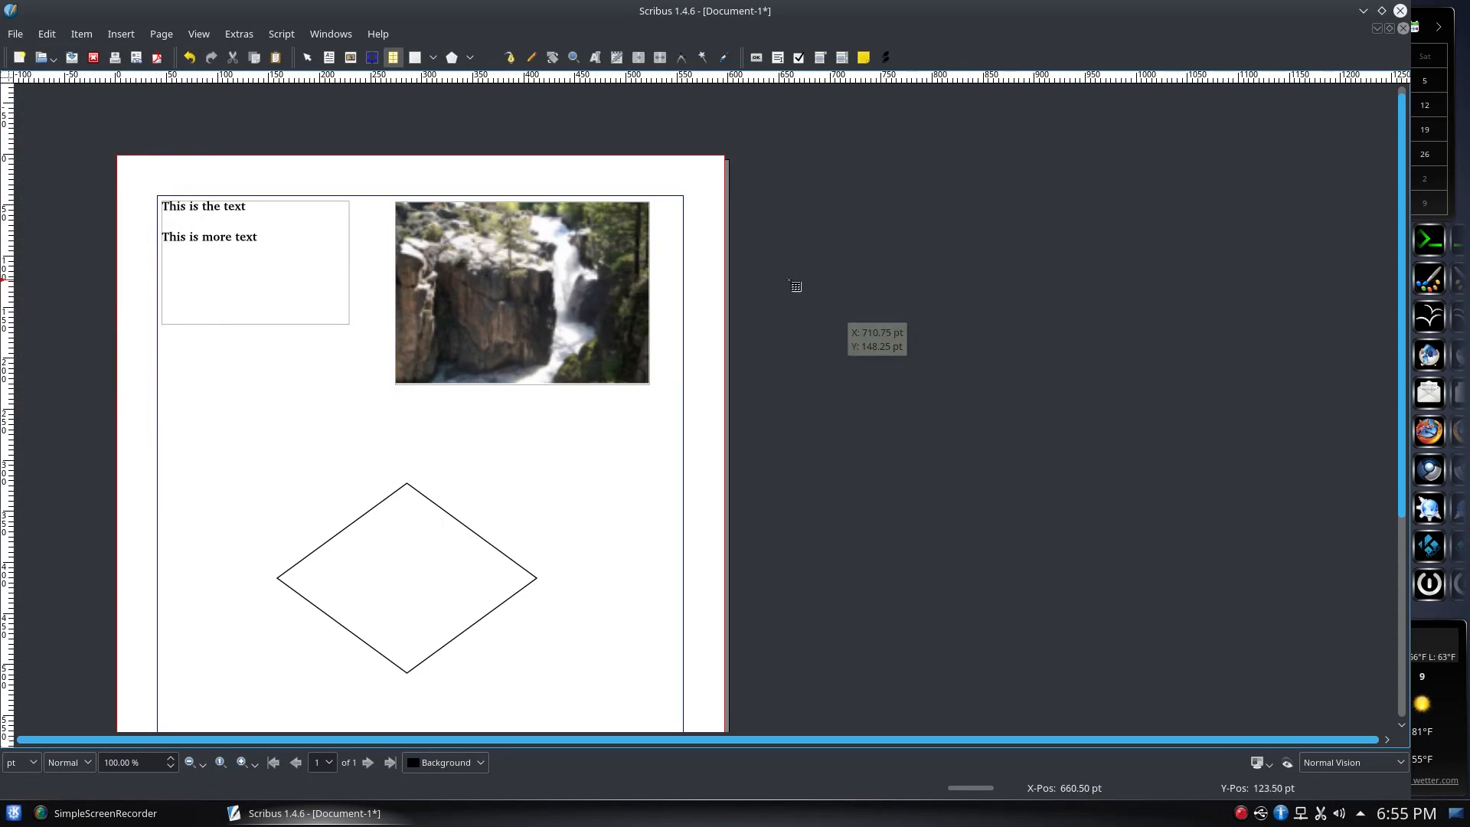
{"action": "left_click", "coordinate": [1400, 11]}
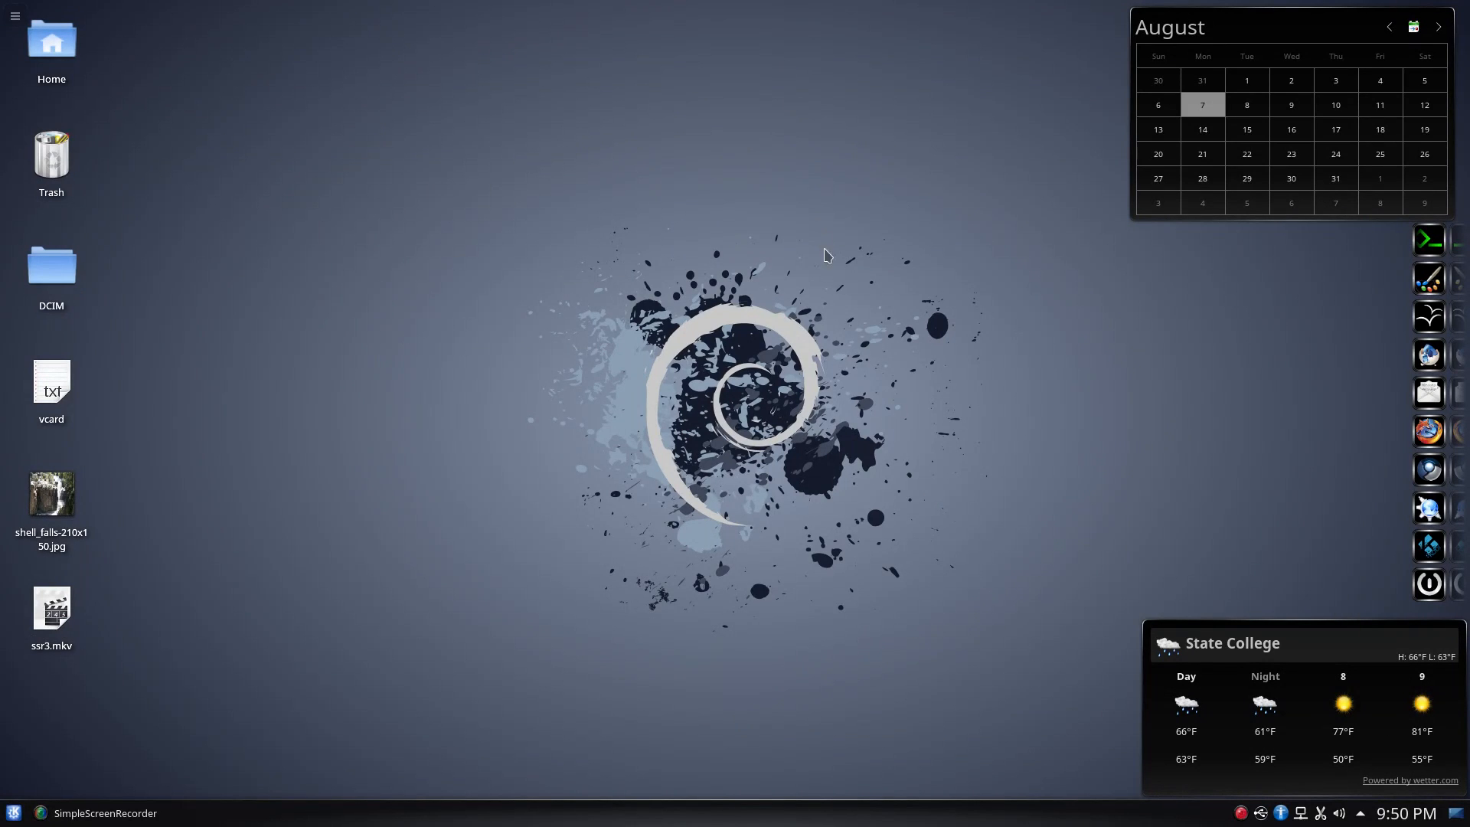
Search 'kor' in the application launcher and launch KOrganizer
{"action": "left_click", "coordinate": [14, 813]}
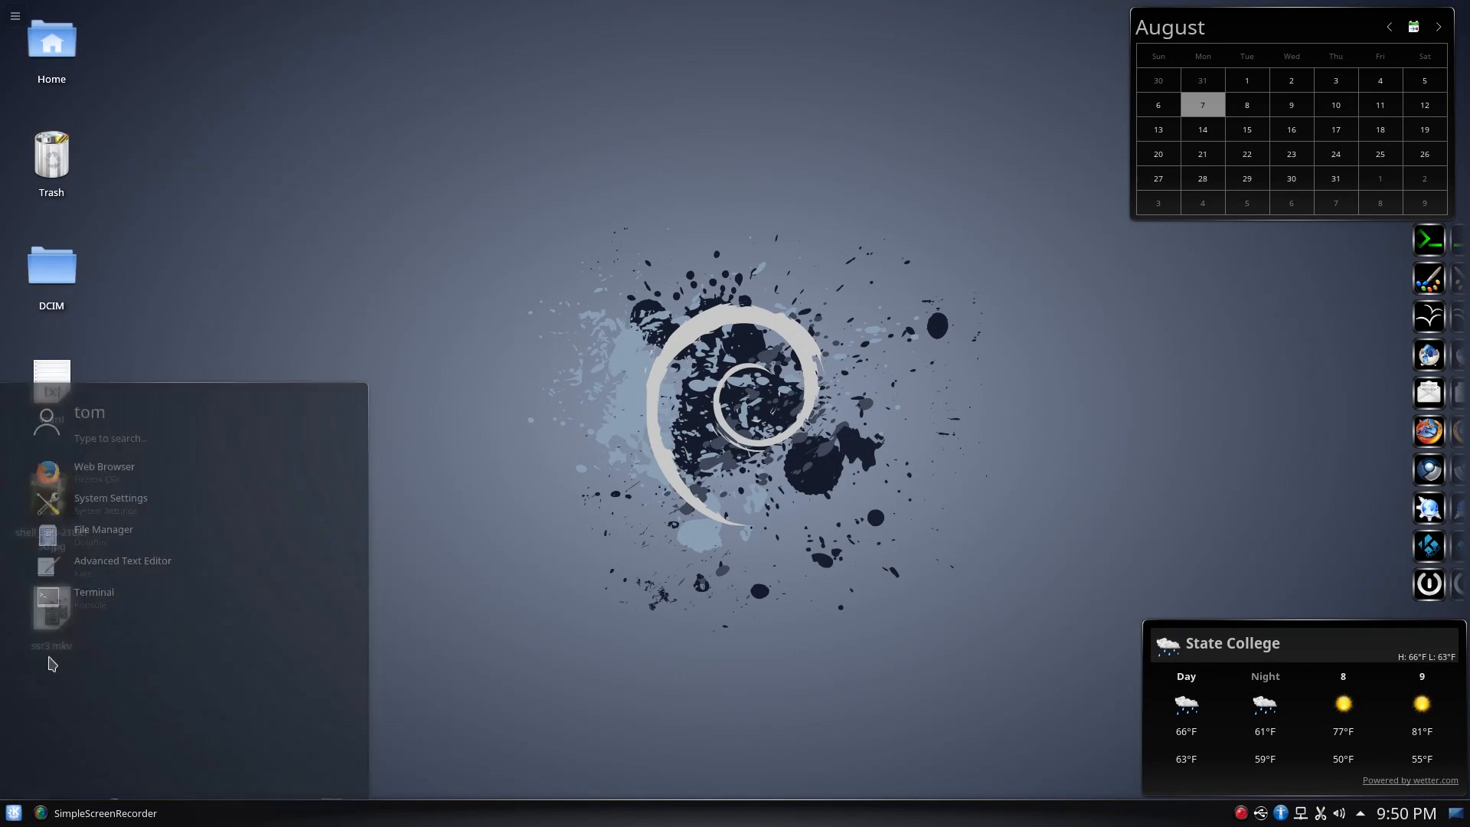
{"action": "type", "text": "kor"}
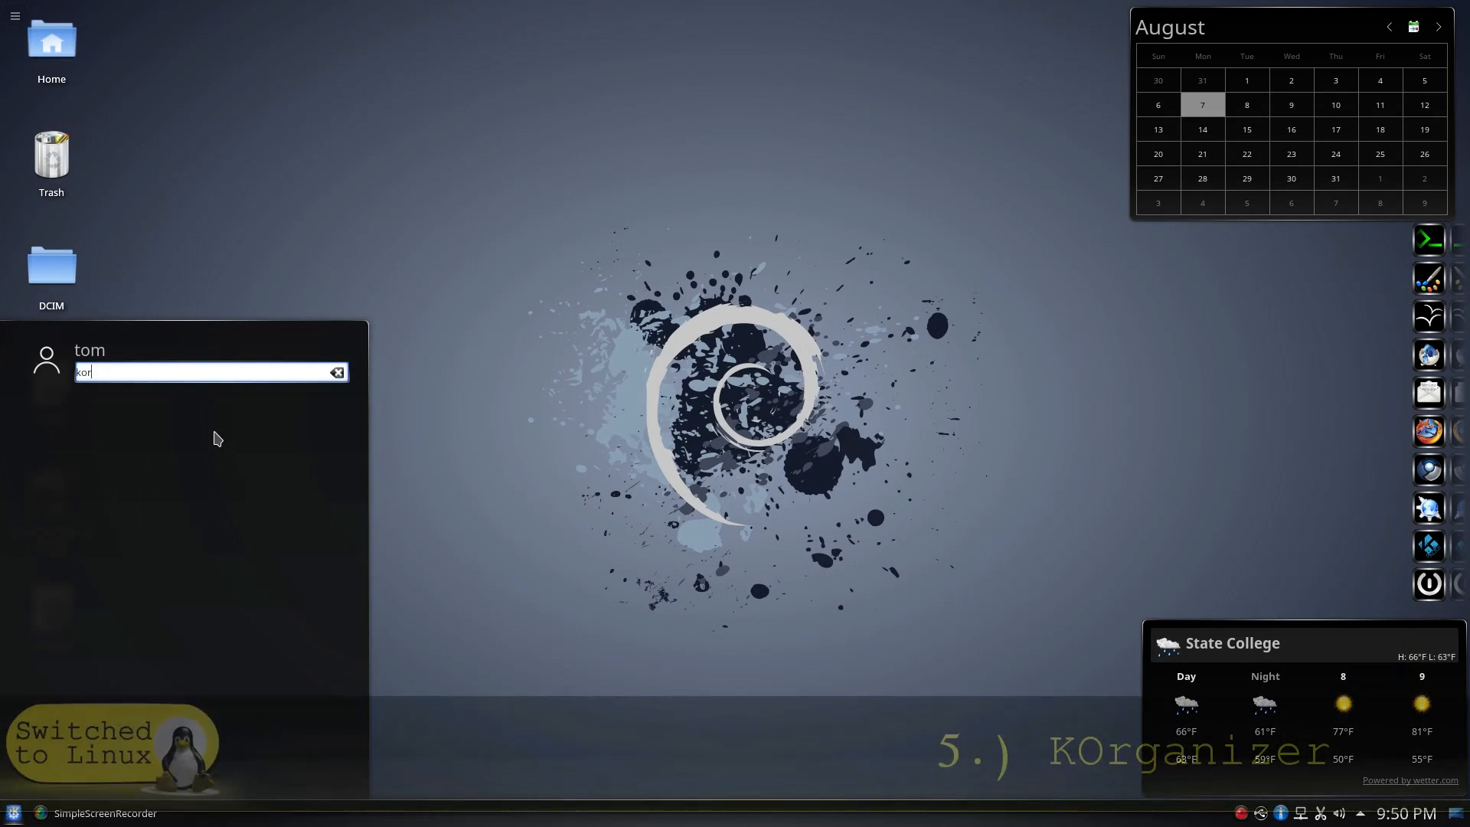
{"action": "left_click", "coordinate": [111, 421]}
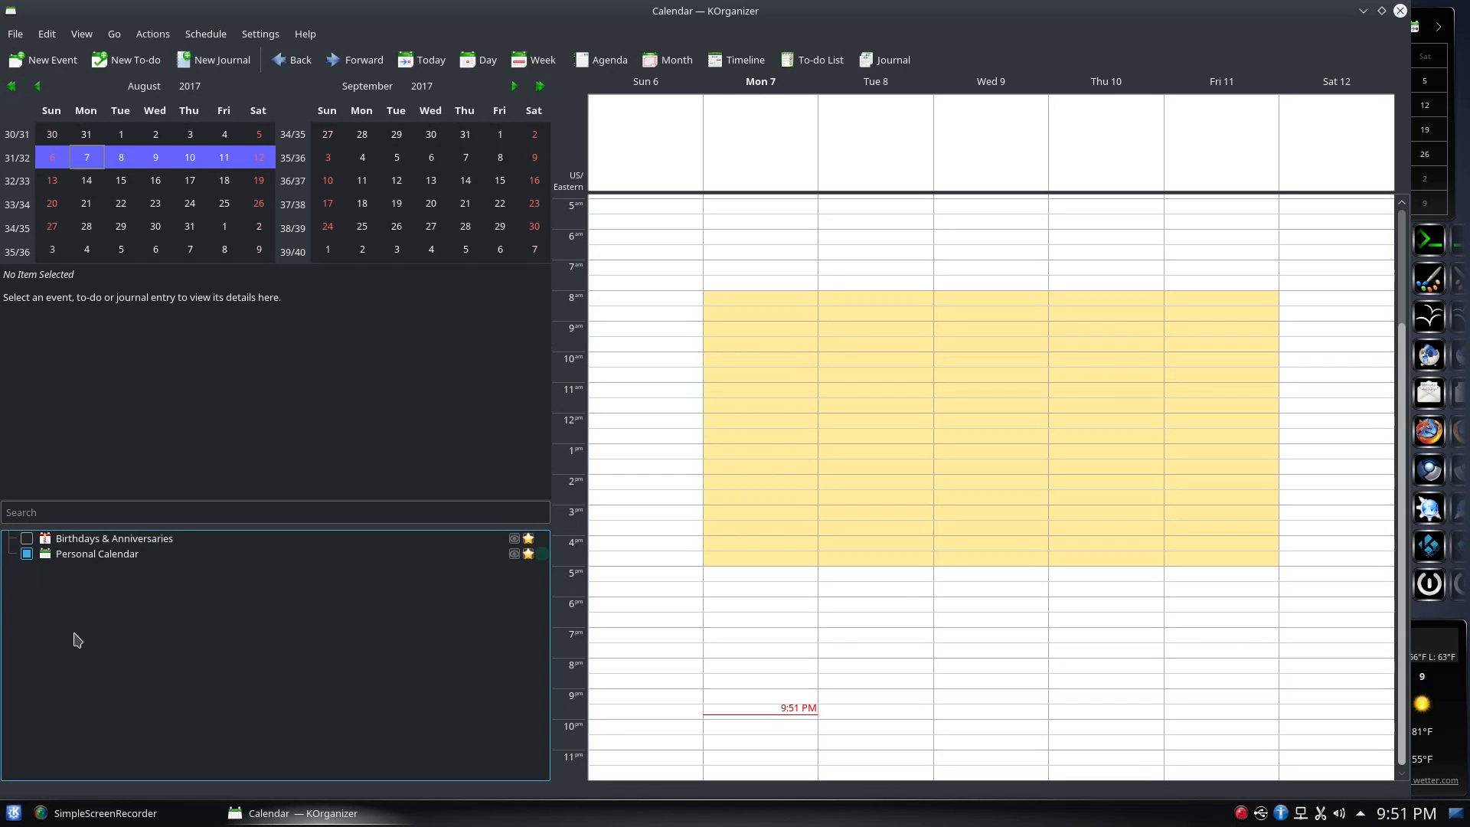
{"action": "right_click", "coordinate": [178, 606]}
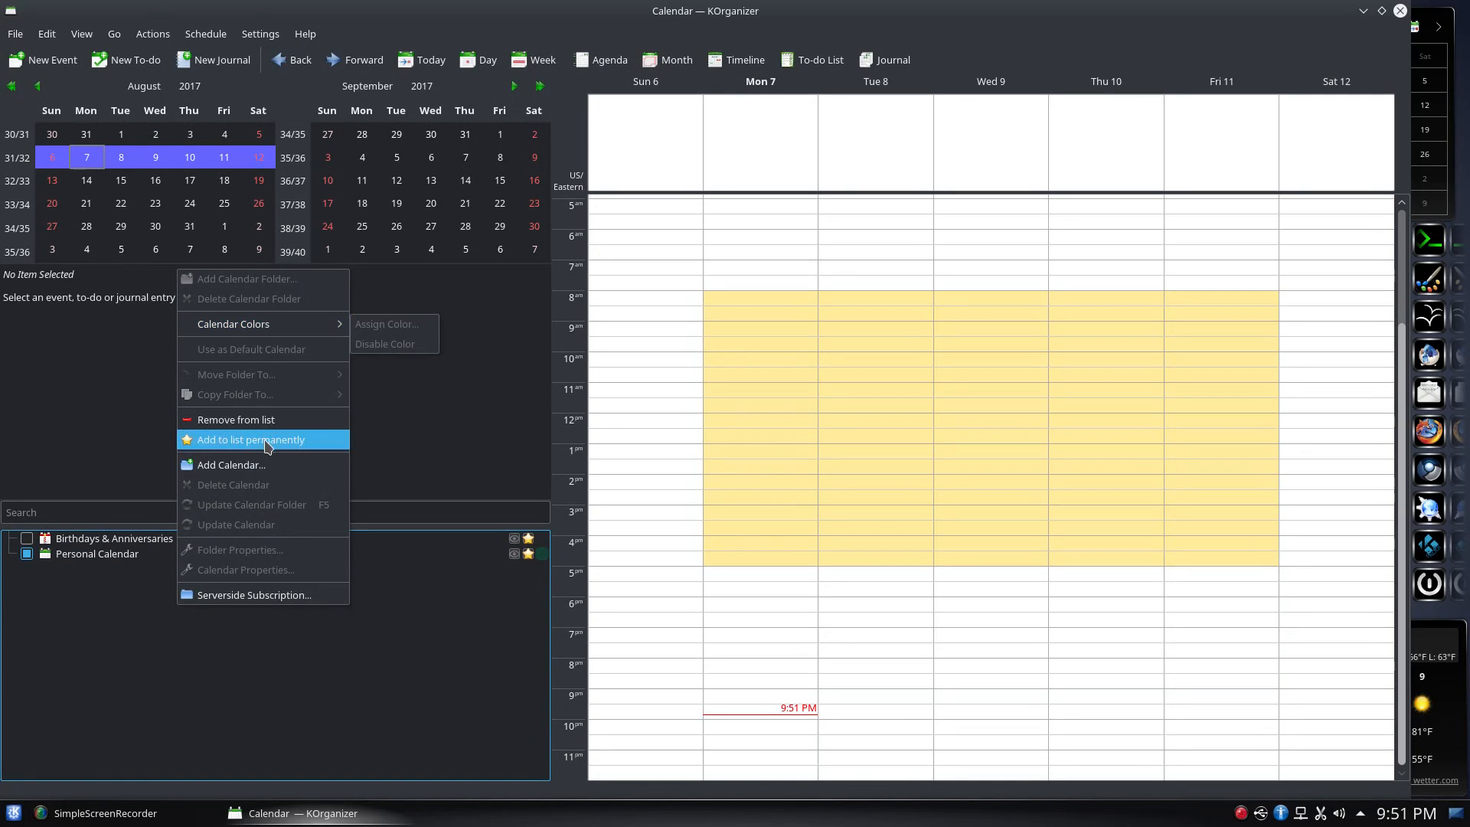
{"action": "left_click", "coordinate": [266, 465]}
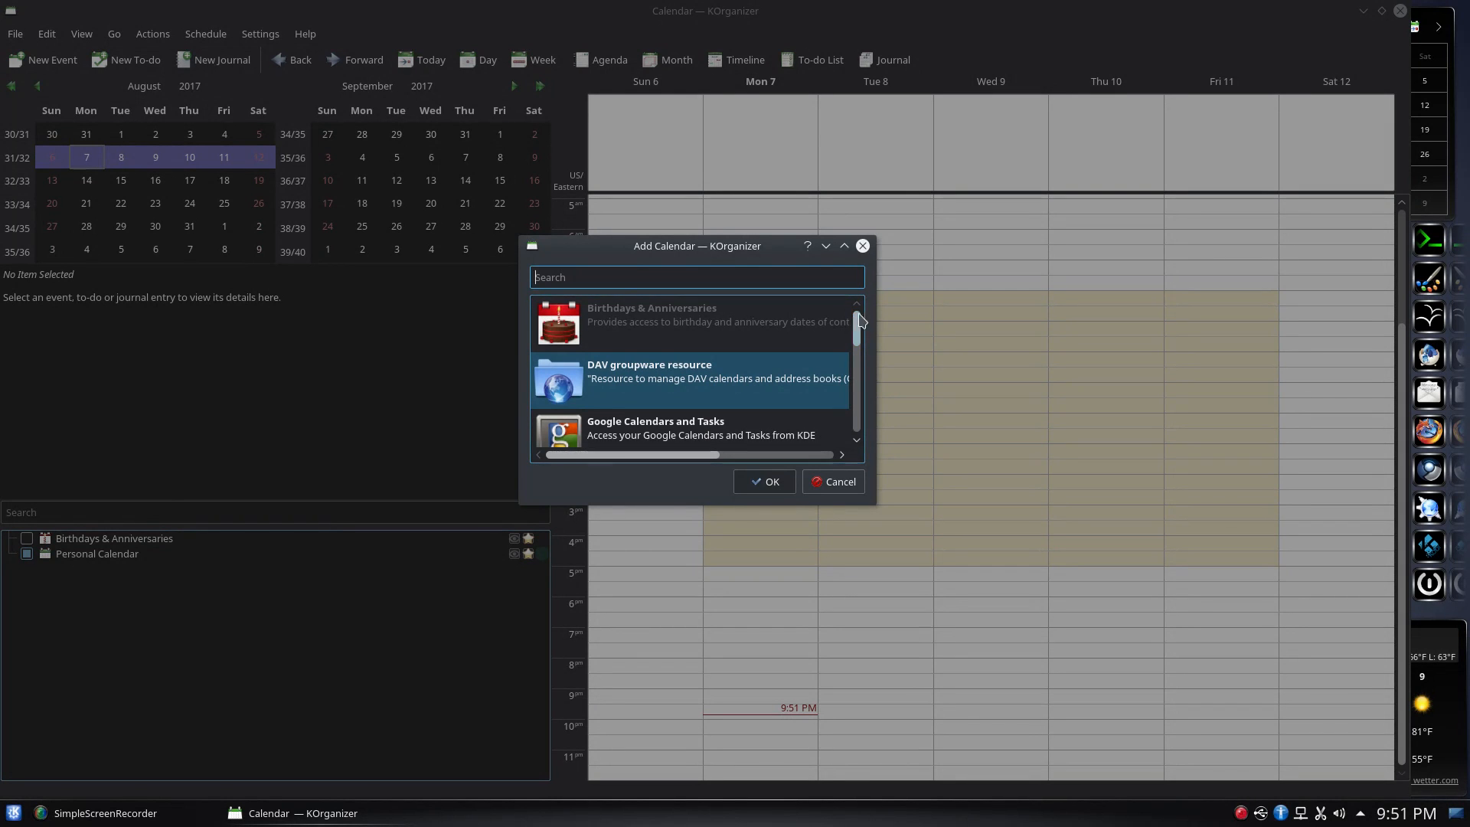
{"action": "left_click_drag", "start_coordinate": [856, 329], "coordinate": [883, 421]}
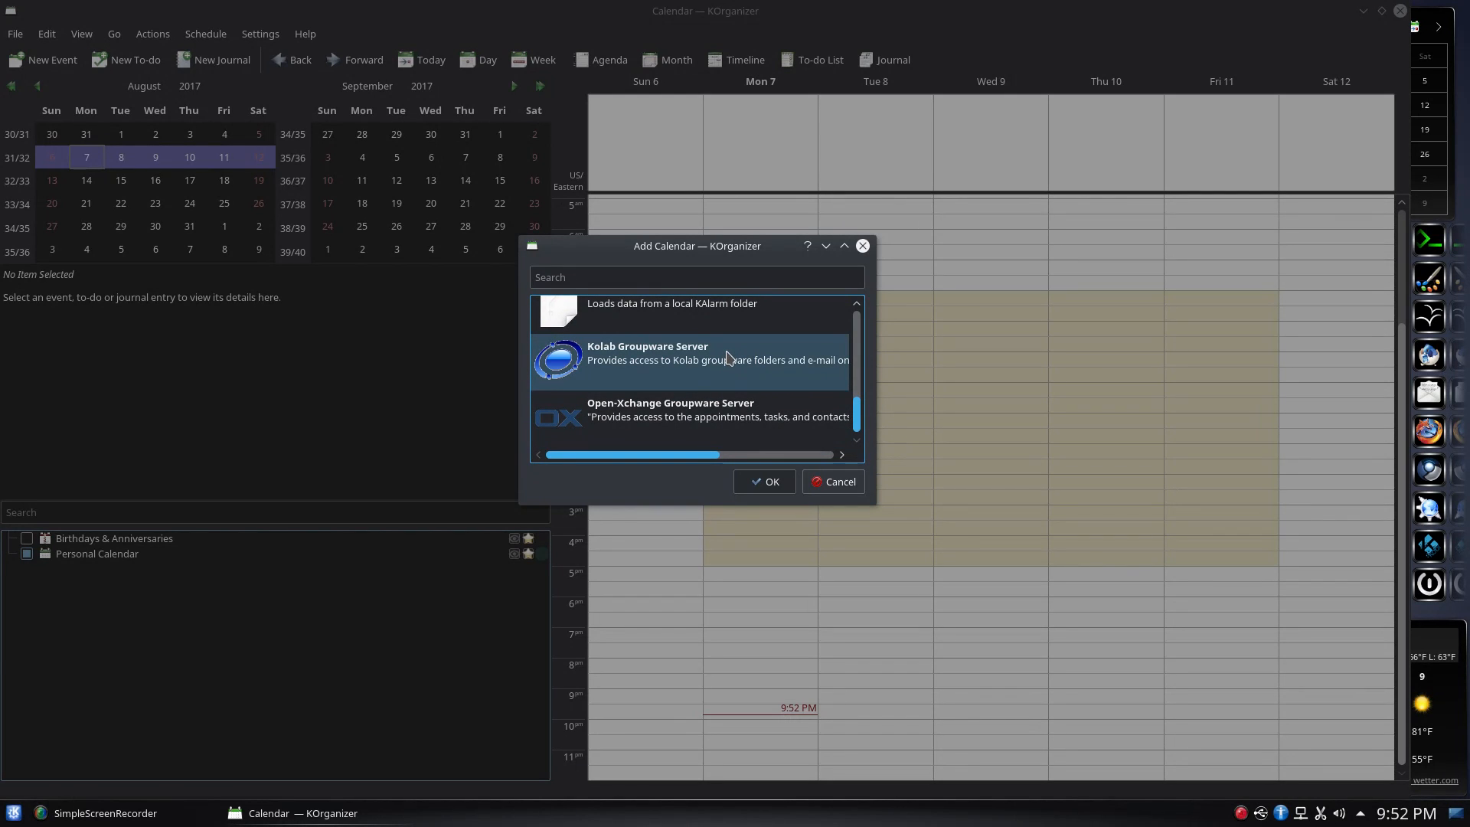
{"action": "left_click", "coordinate": [839, 482]}
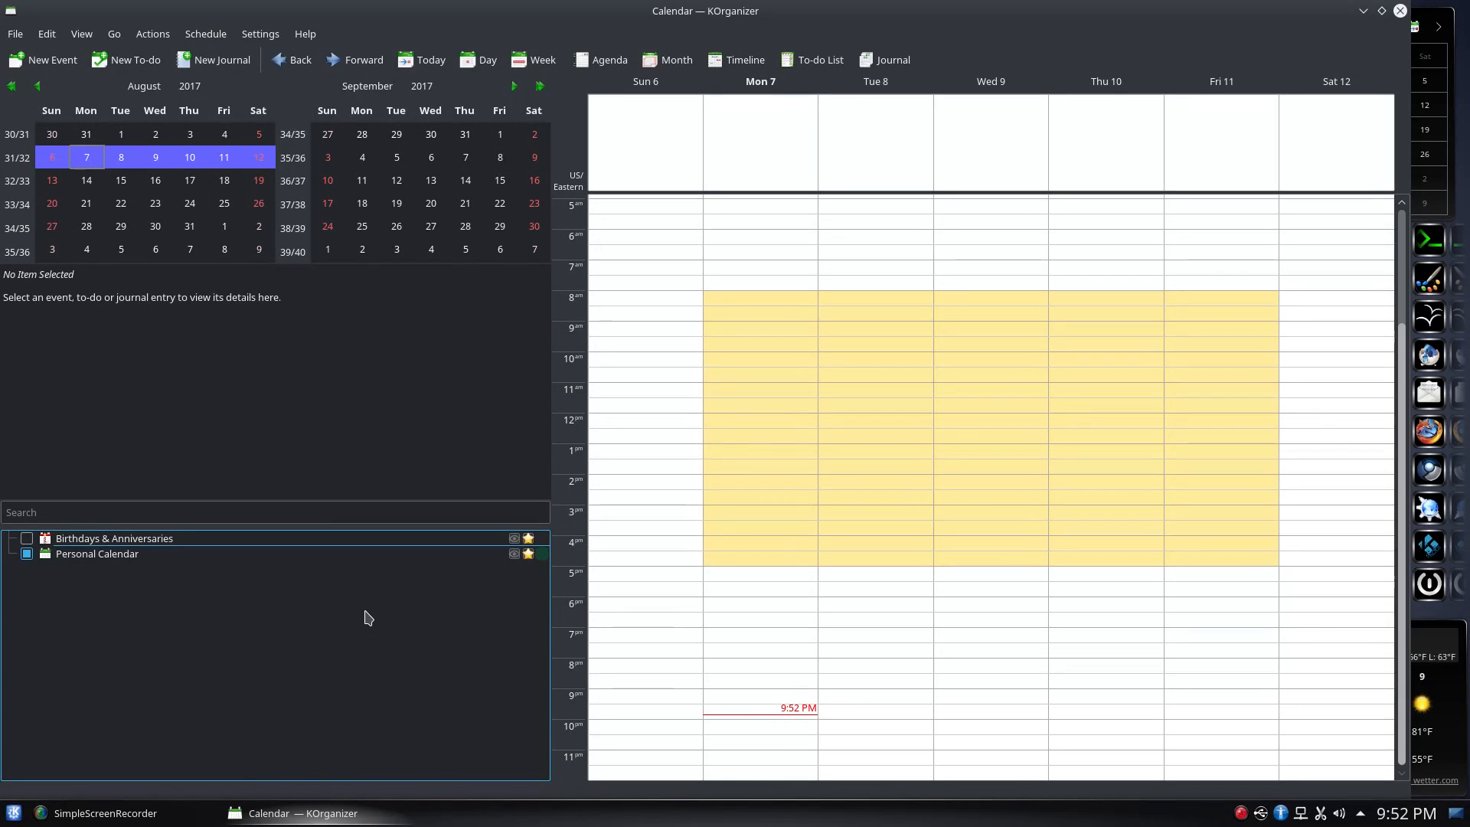
Select Personal Calendar, cycle through Day, Week, Month, Timeline, To-do and Journal views, then start a new event
{"action": "left_click", "coordinate": [86, 556]}
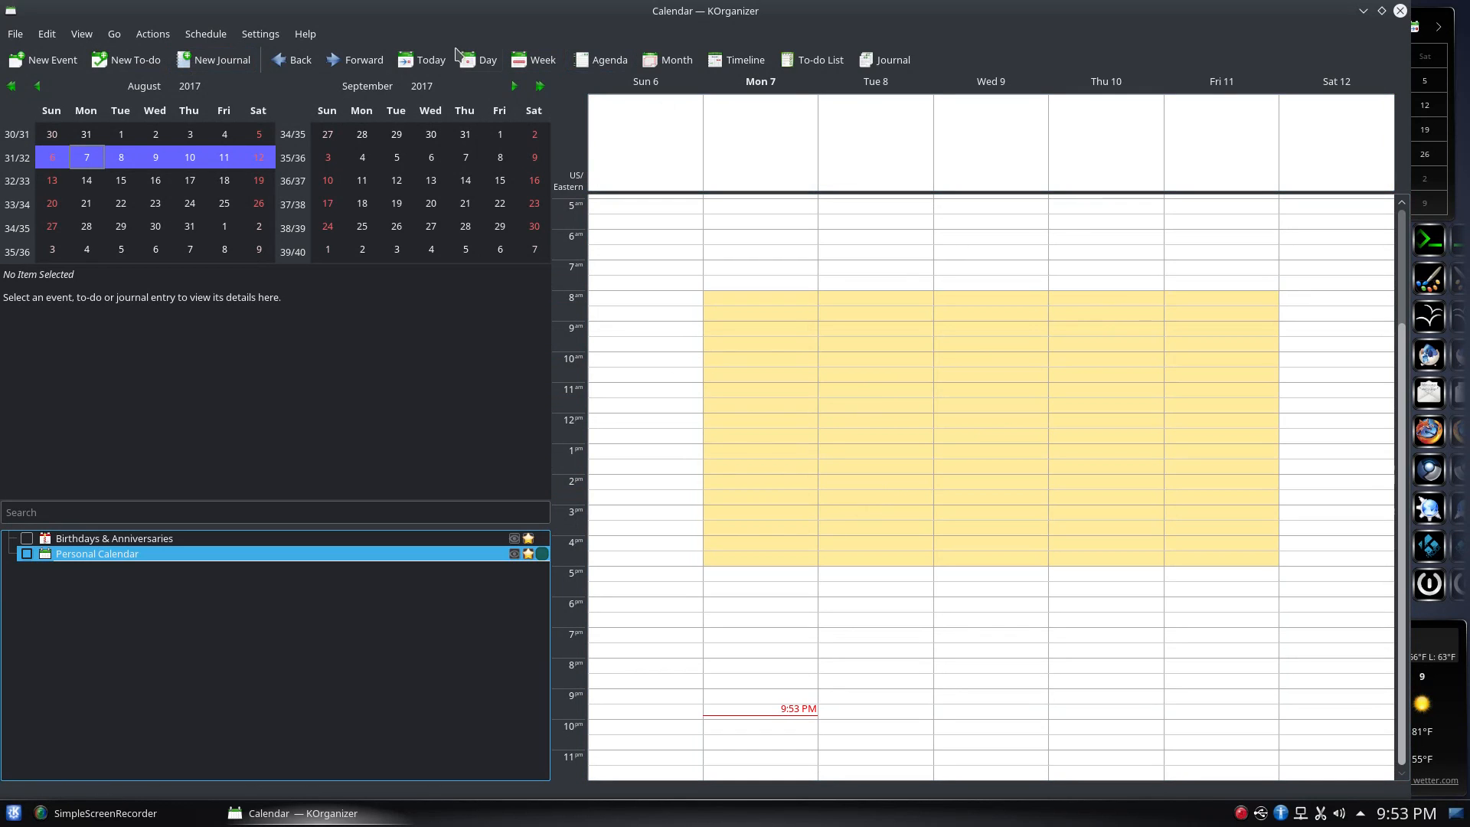
{"action": "left_click", "coordinate": [484, 62]}
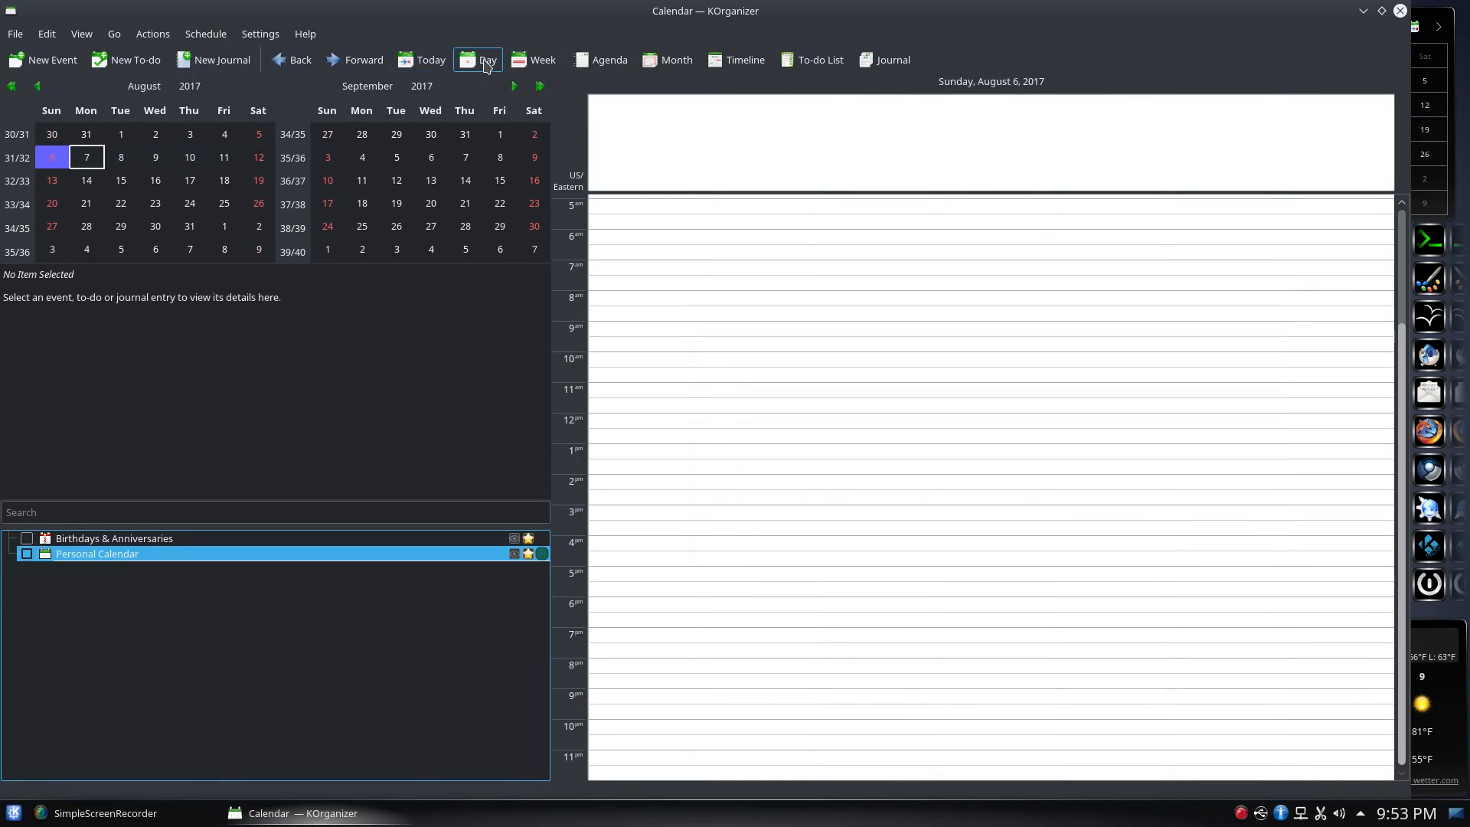
{"action": "left_click", "coordinate": [536, 63]}
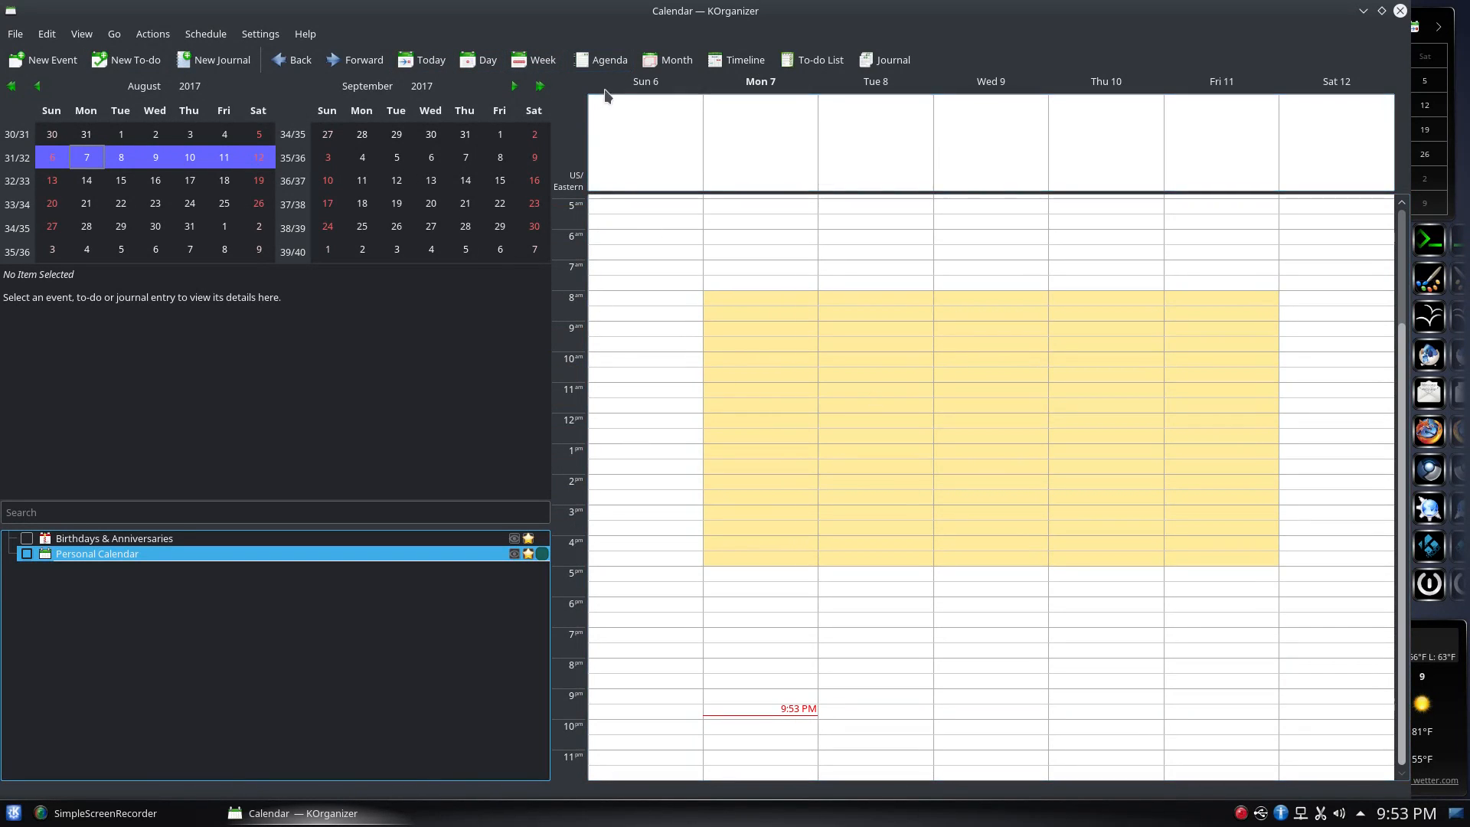
{"action": "left_click", "coordinate": [684, 63]}
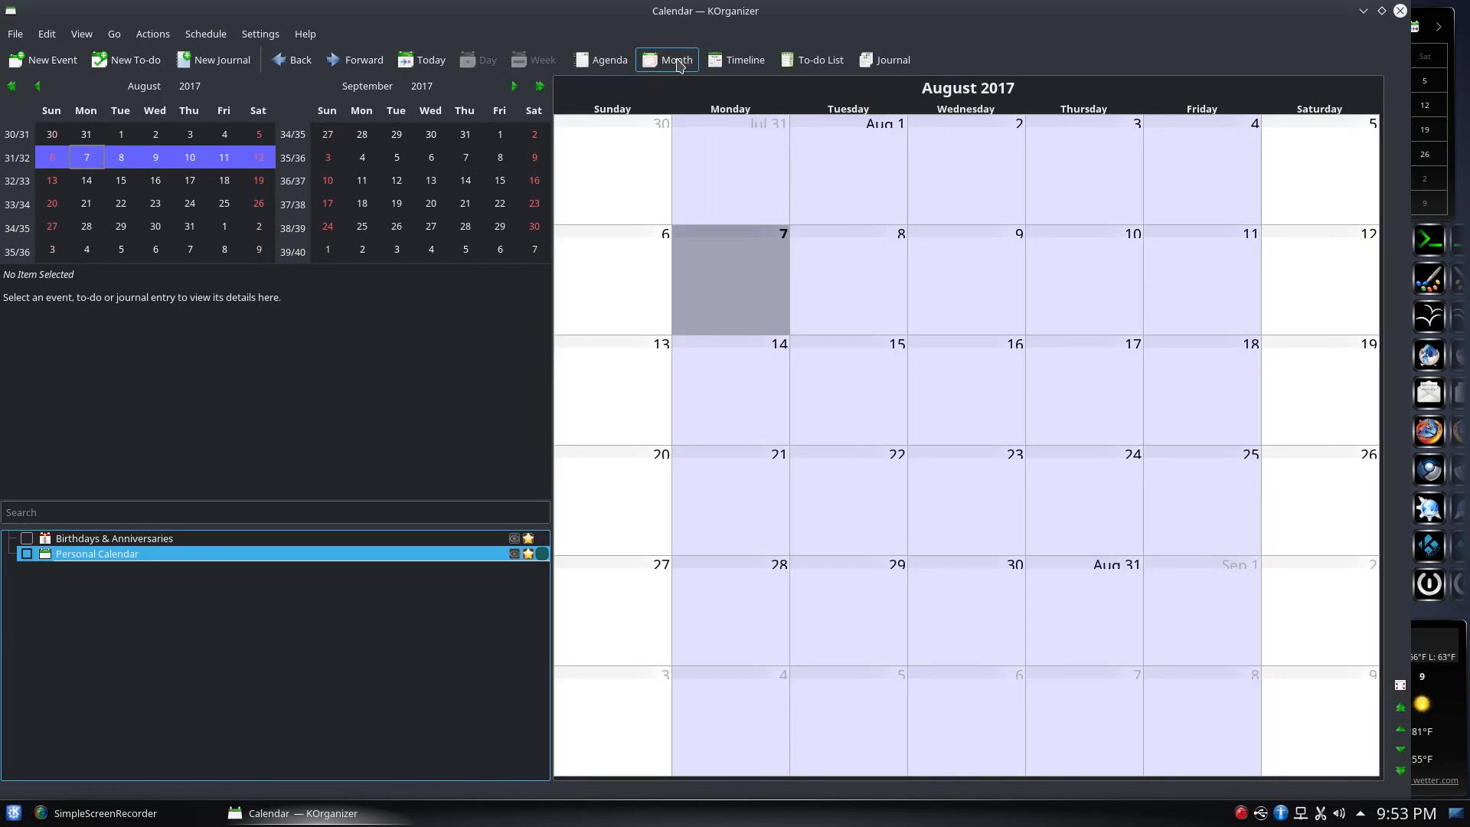
{"action": "left_click", "coordinate": [738, 60]}
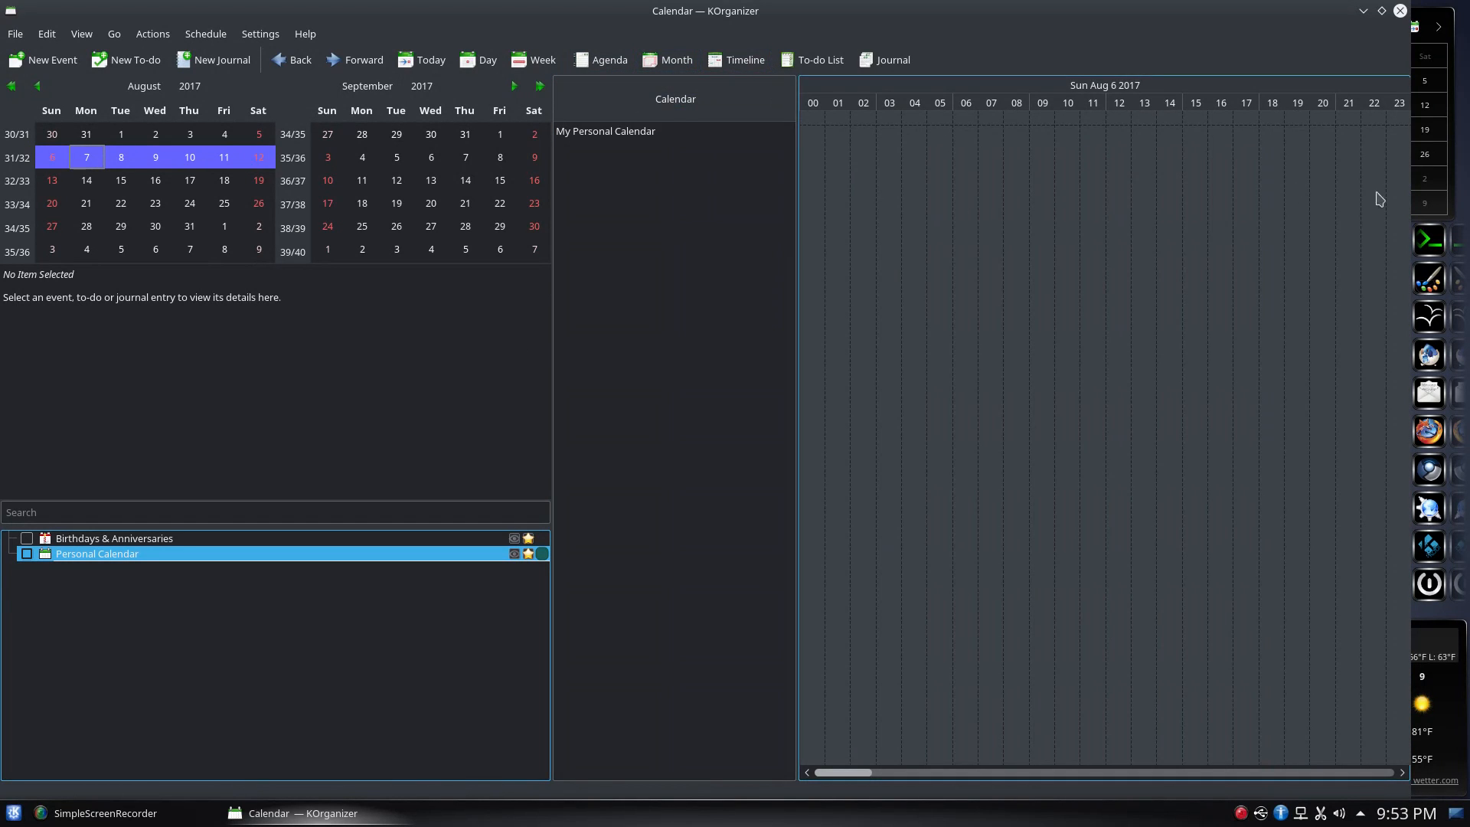
{"action": "left_click", "coordinate": [777, 62]}
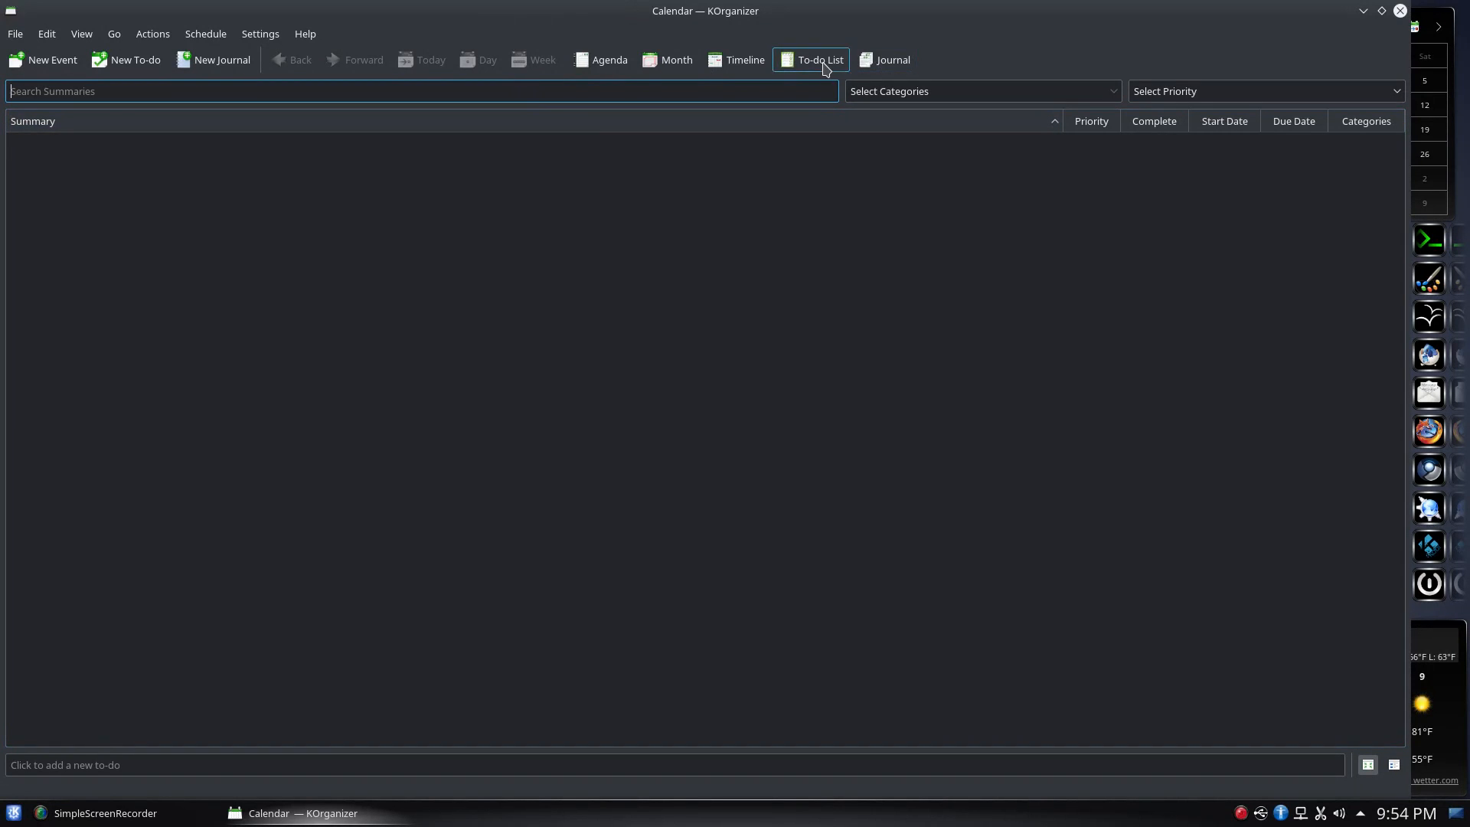
{"action": "left_click", "coordinate": [882, 61]}
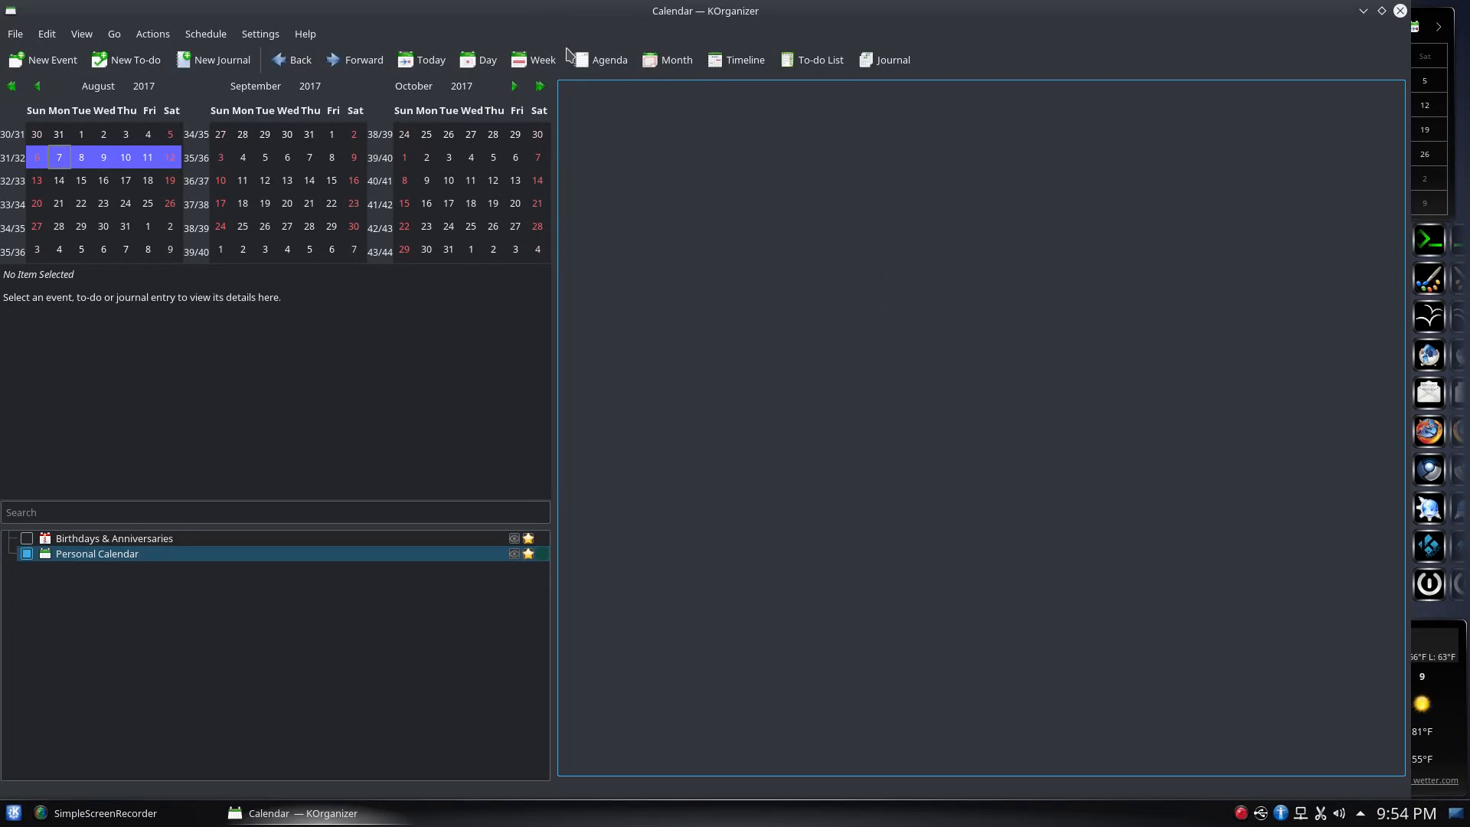
{"action": "left_click", "coordinate": [608, 61]}
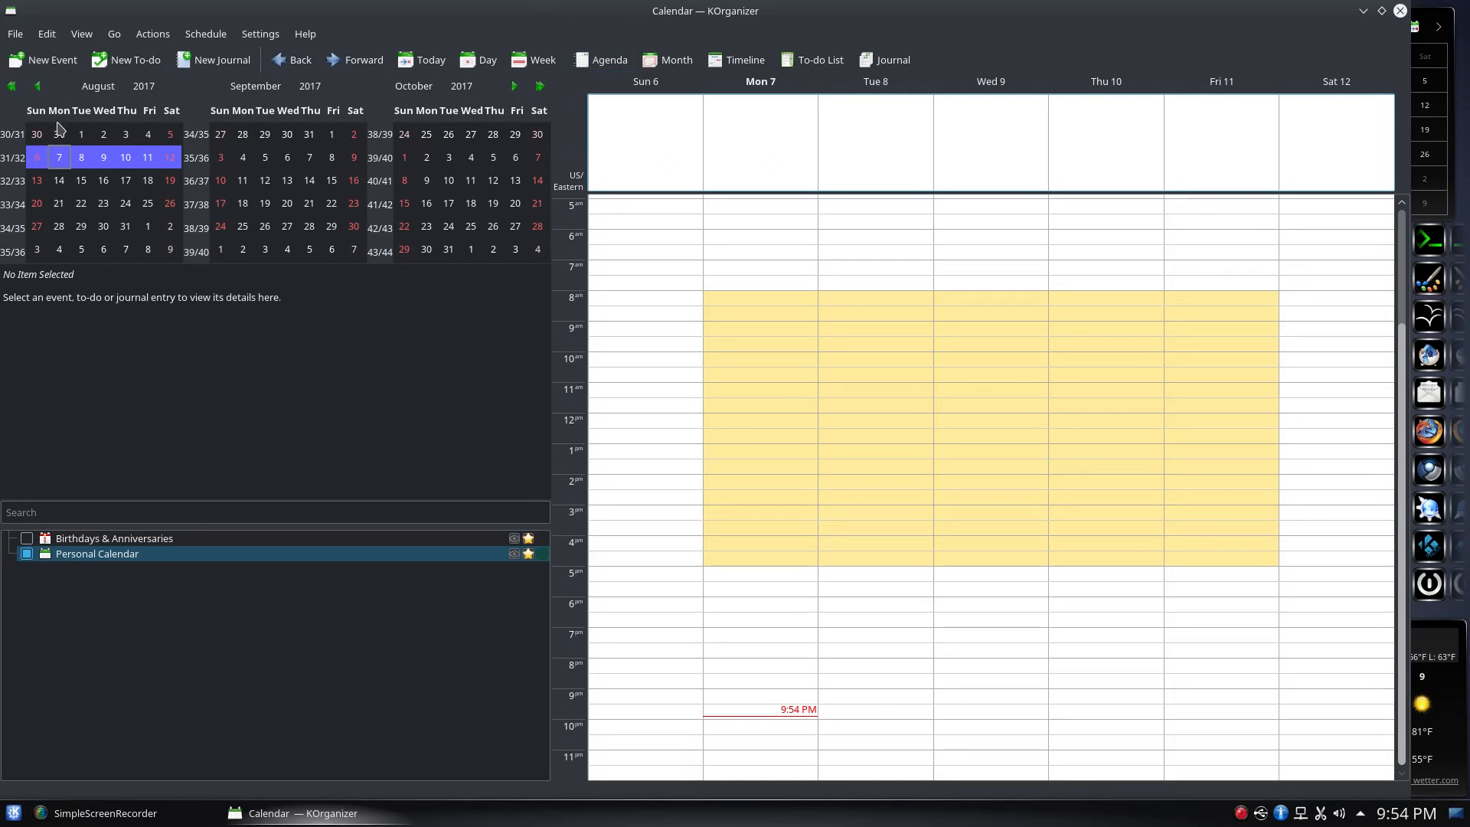
{"action": "left_click", "coordinate": [43, 61]}
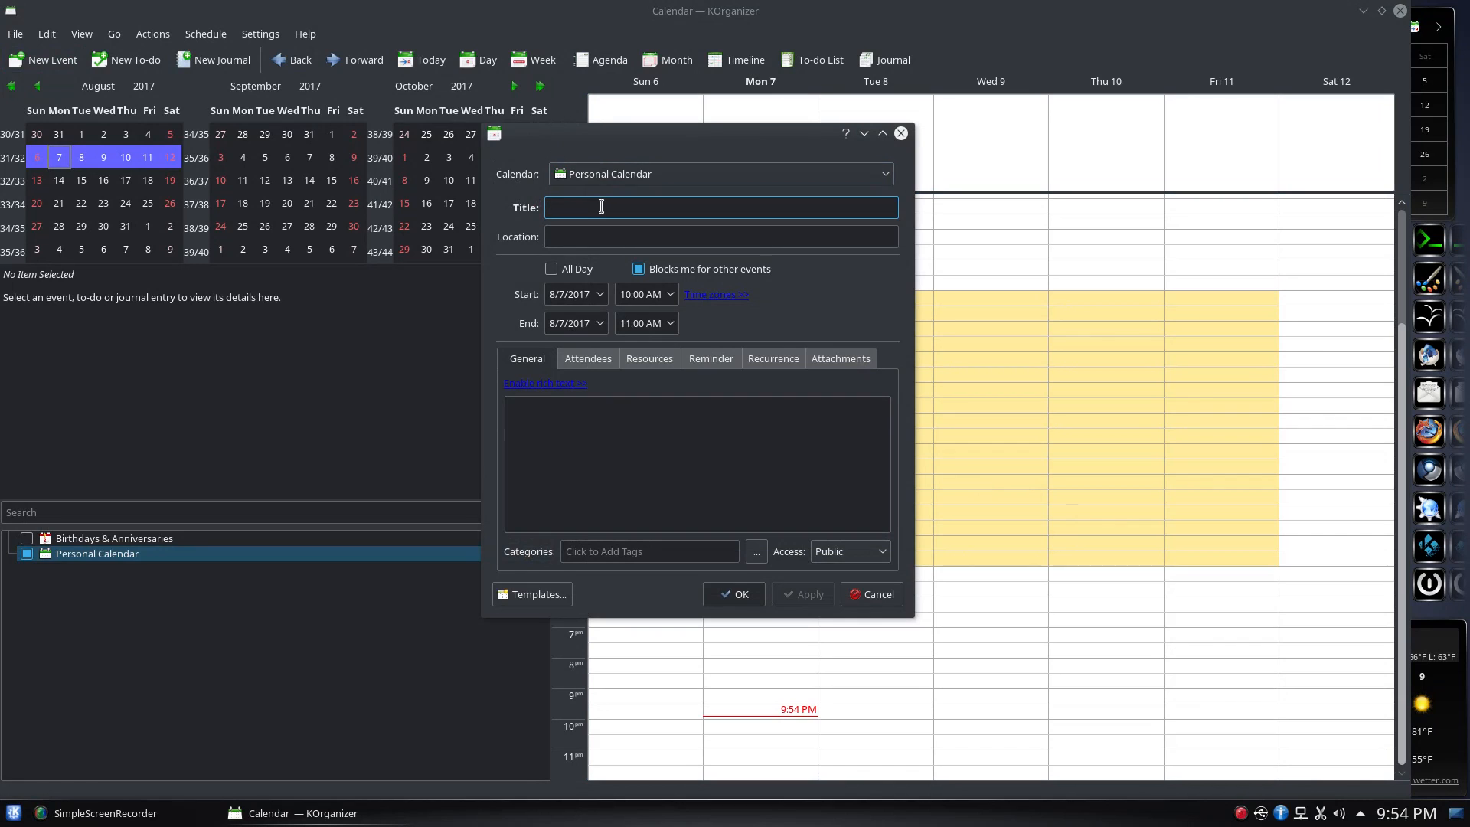
Choose Personal Calendar as the new event's calendar
{"action": "left_click", "coordinate": [653, 175]}
{"action": "left_click", "coordinate": [668, 198]}
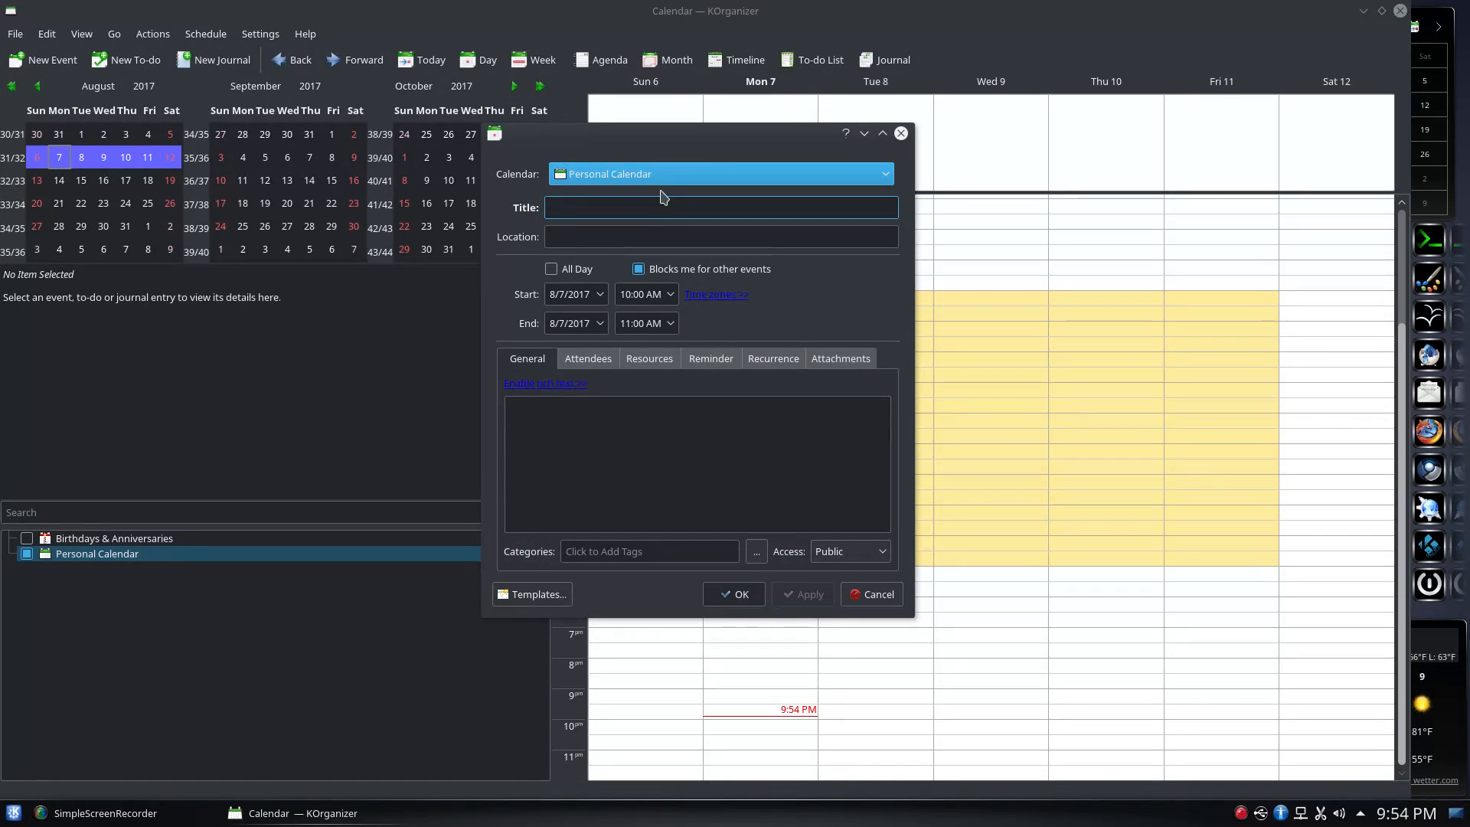
{"action": "left_click", "coordinate": [652, 178]}
{"action": "left_click", "coordinate": [613, 198]}
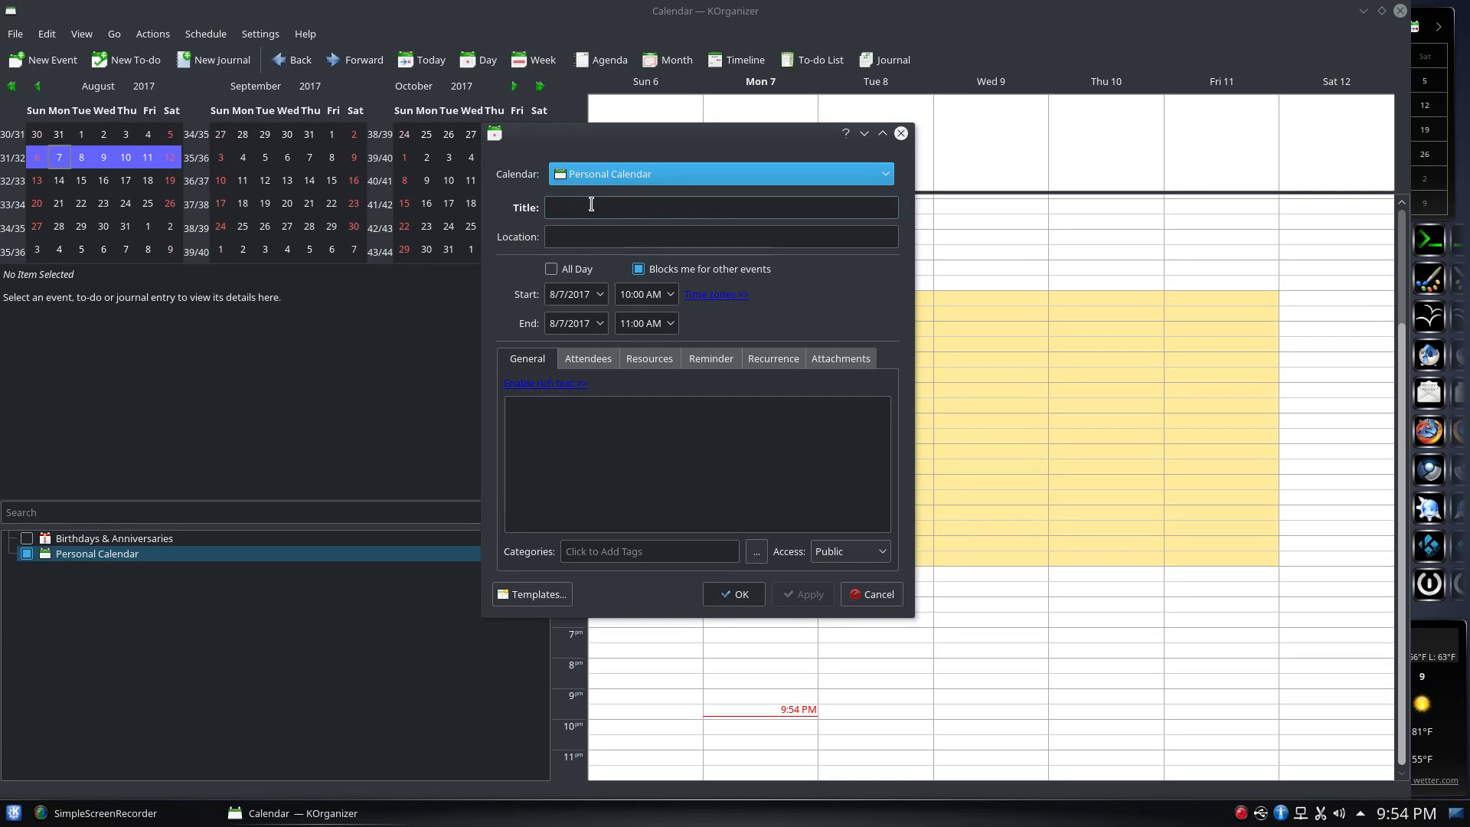
Title the event 'Cool Video' with location Office and apply it
{"action": "left_click", "coordinate": [675, 215]}
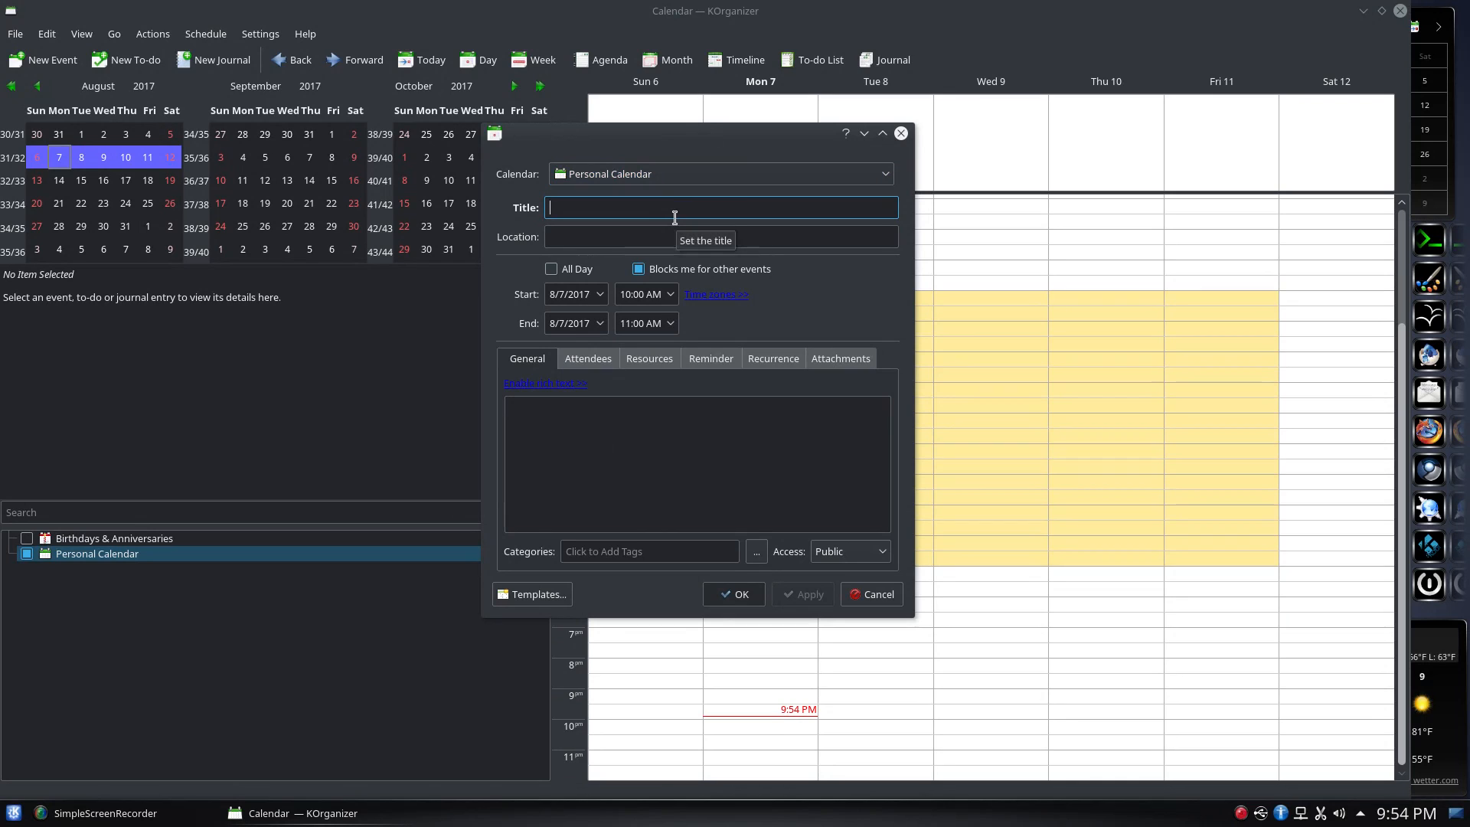
{"action": "type", "text": "Cool Video"}
{"action": "left_click", "coordinate": [624, 239]}
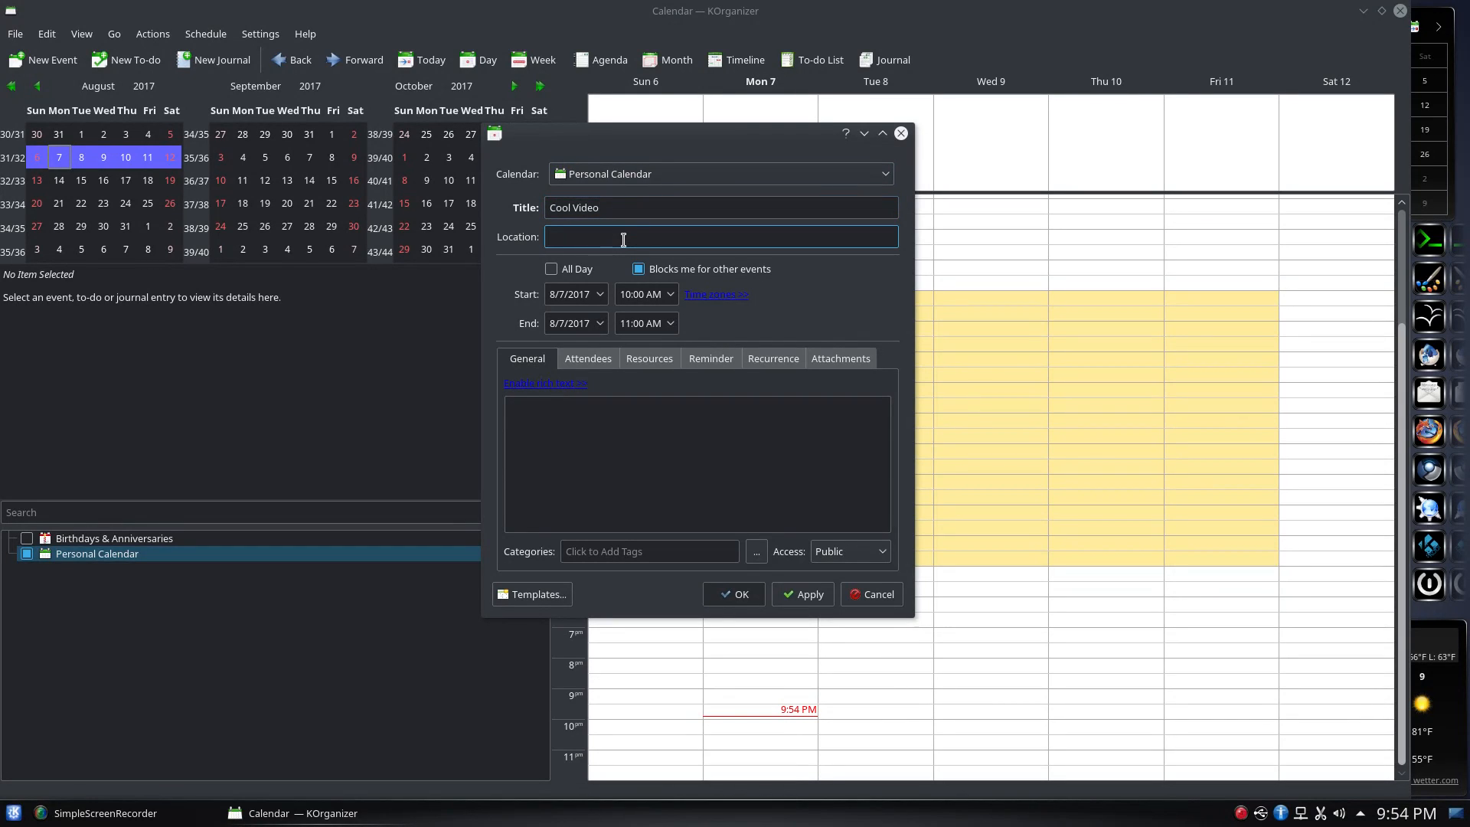
{"action": "type", "text": "zO"}
{"action": "left_click", "coordinate": [810, 595]}
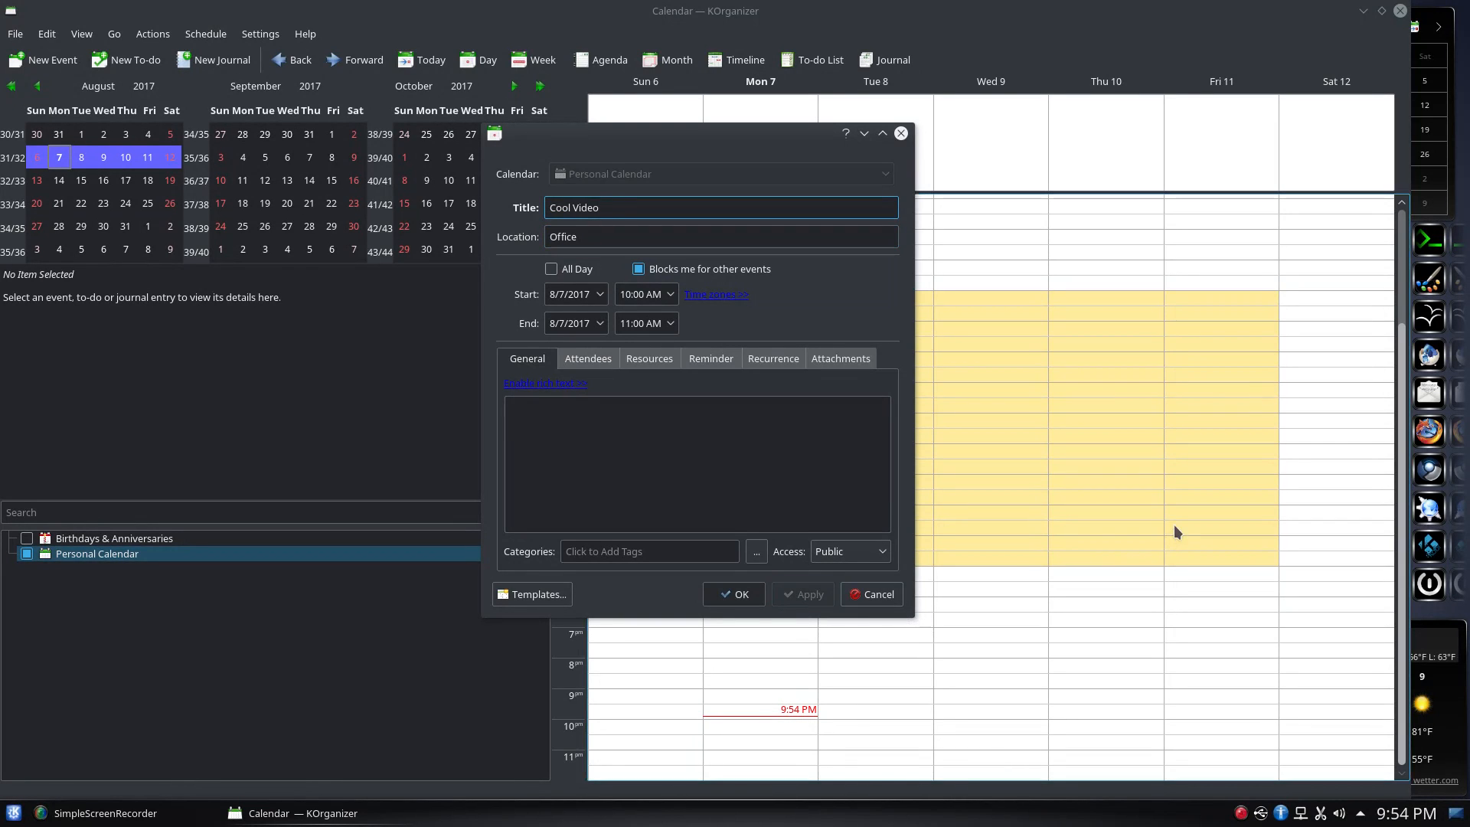
Set start and end dates to Tuesday 8/8/2017, apply, confirm with OK, and view its details
{"action": "left_click_drag", "start_coordinate": [689, 130], "coordinate": [472, 151]}
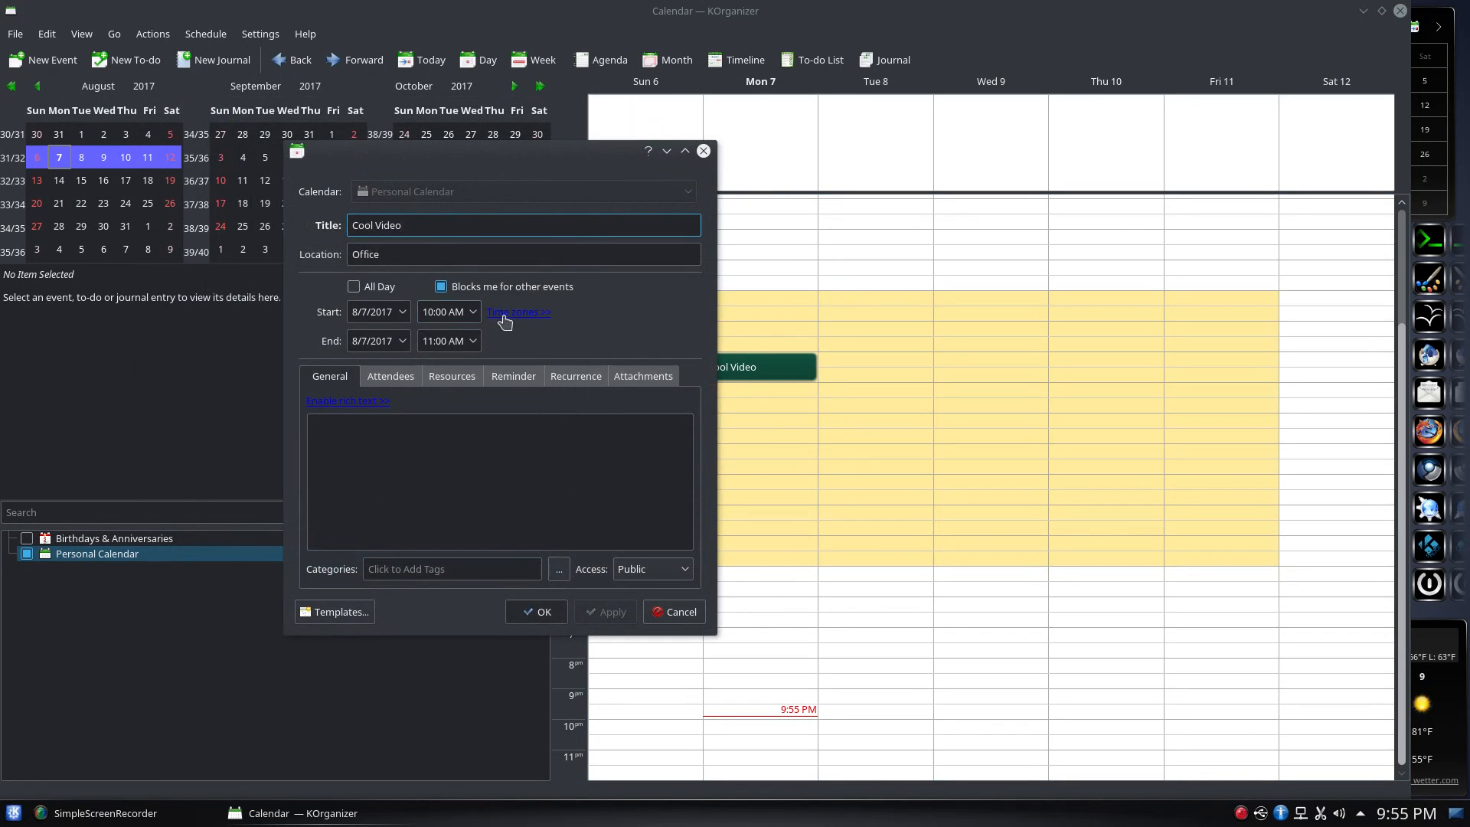
{"action": "left_click", "coordinate": [403, 312]}
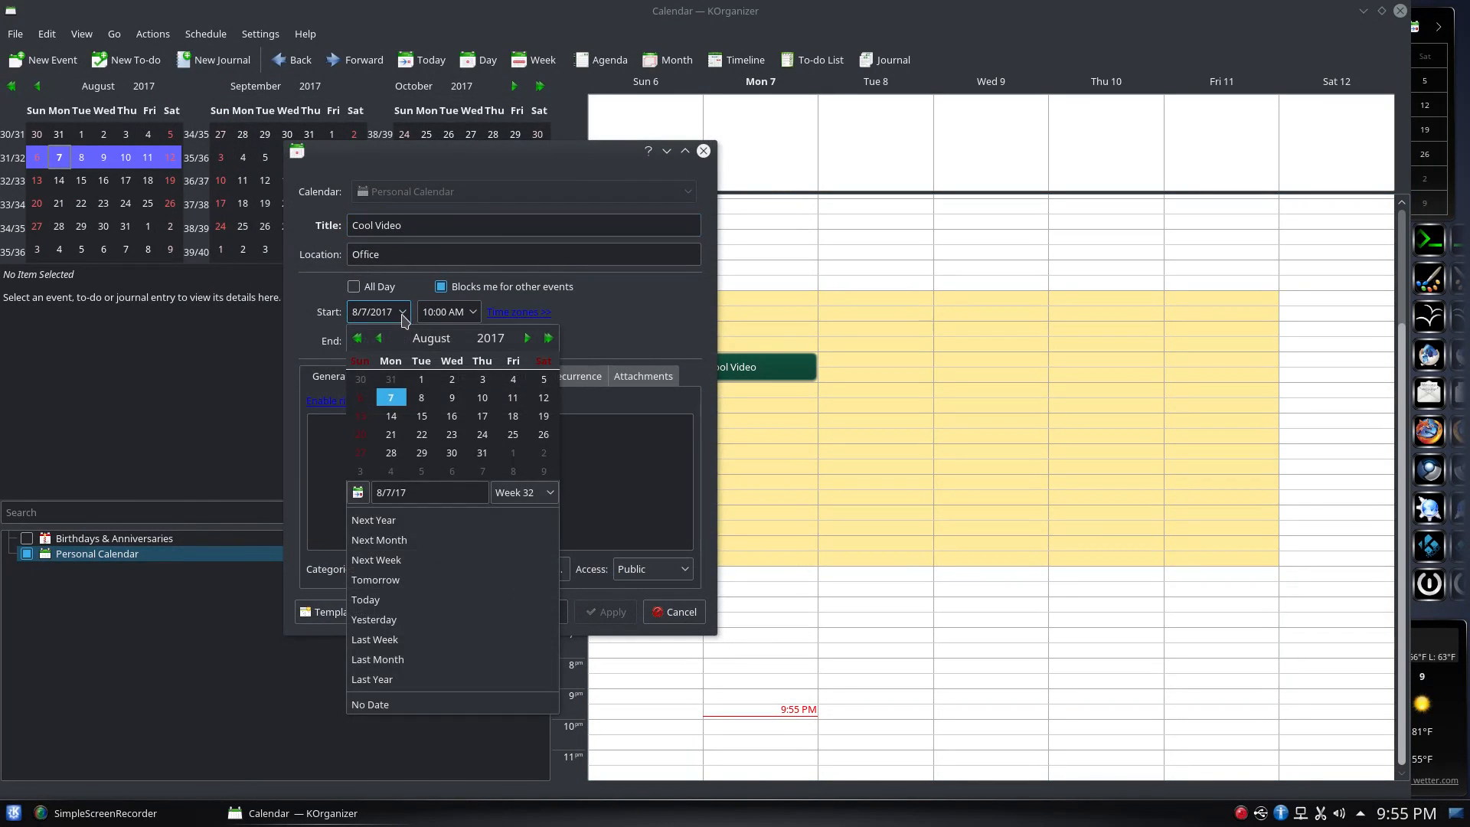
{"action": "left_click", "coordinate": [421, 391]}
{"action": "left_click", "coordinate": [403, 342]}
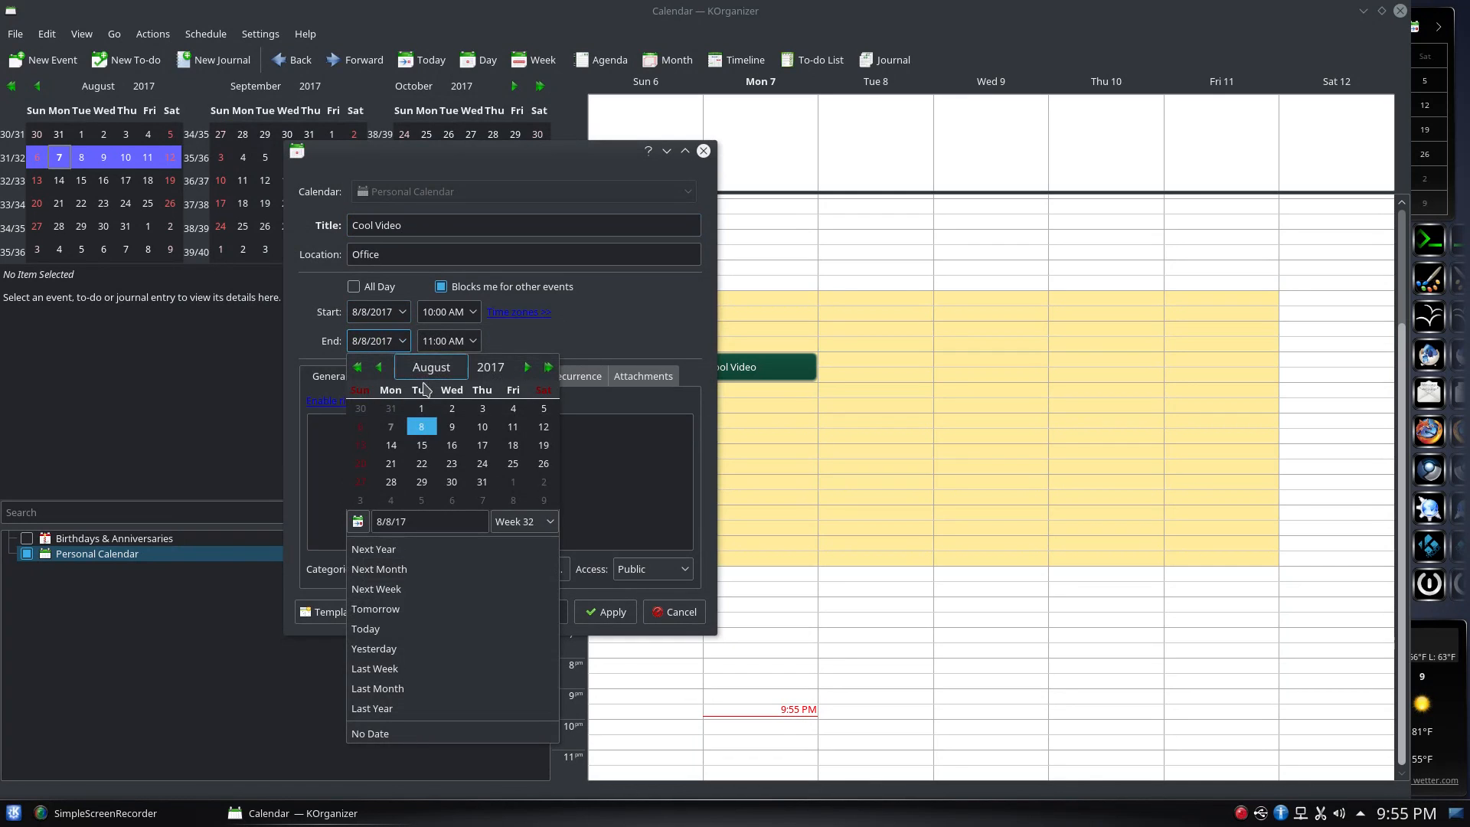
{"action": "left_click", "coordinate": [421, 421]}
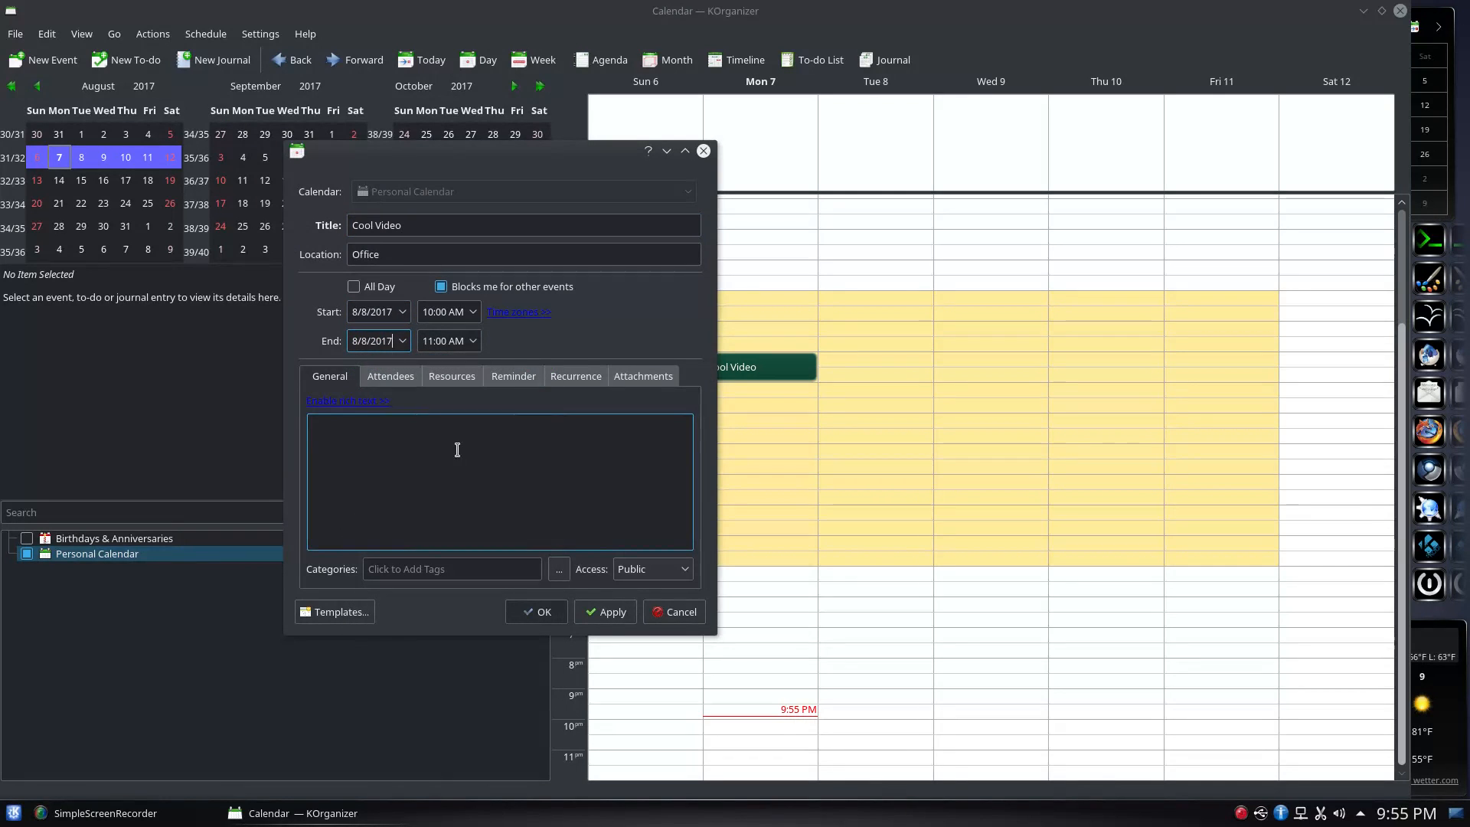
{"action": "left_click", "coordinate": [595, 610]}
{"action": "left_click", "coordinate": [546, 611]}
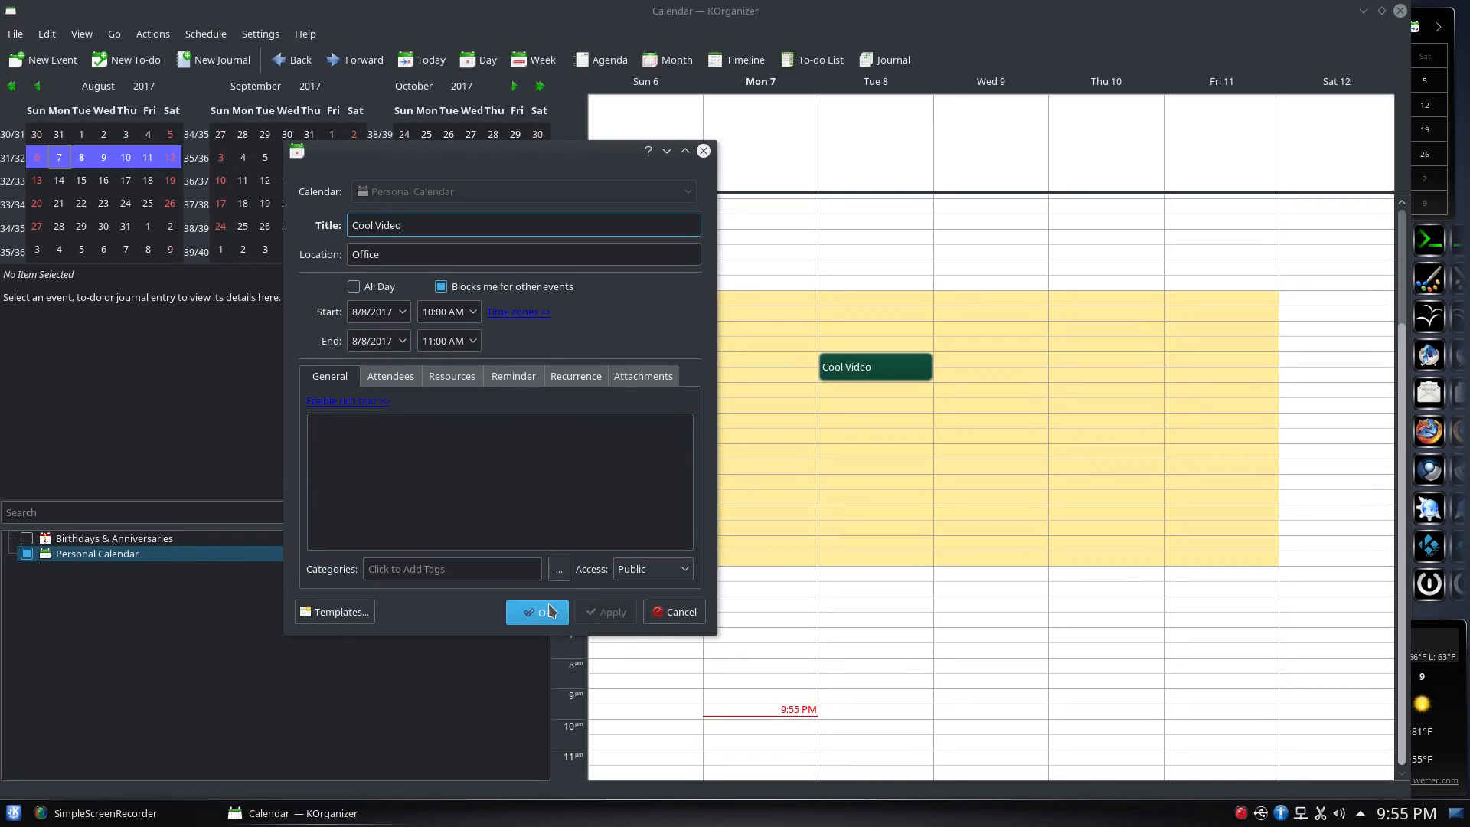
{"action": "left_click", "coordinate": [861, 378]}
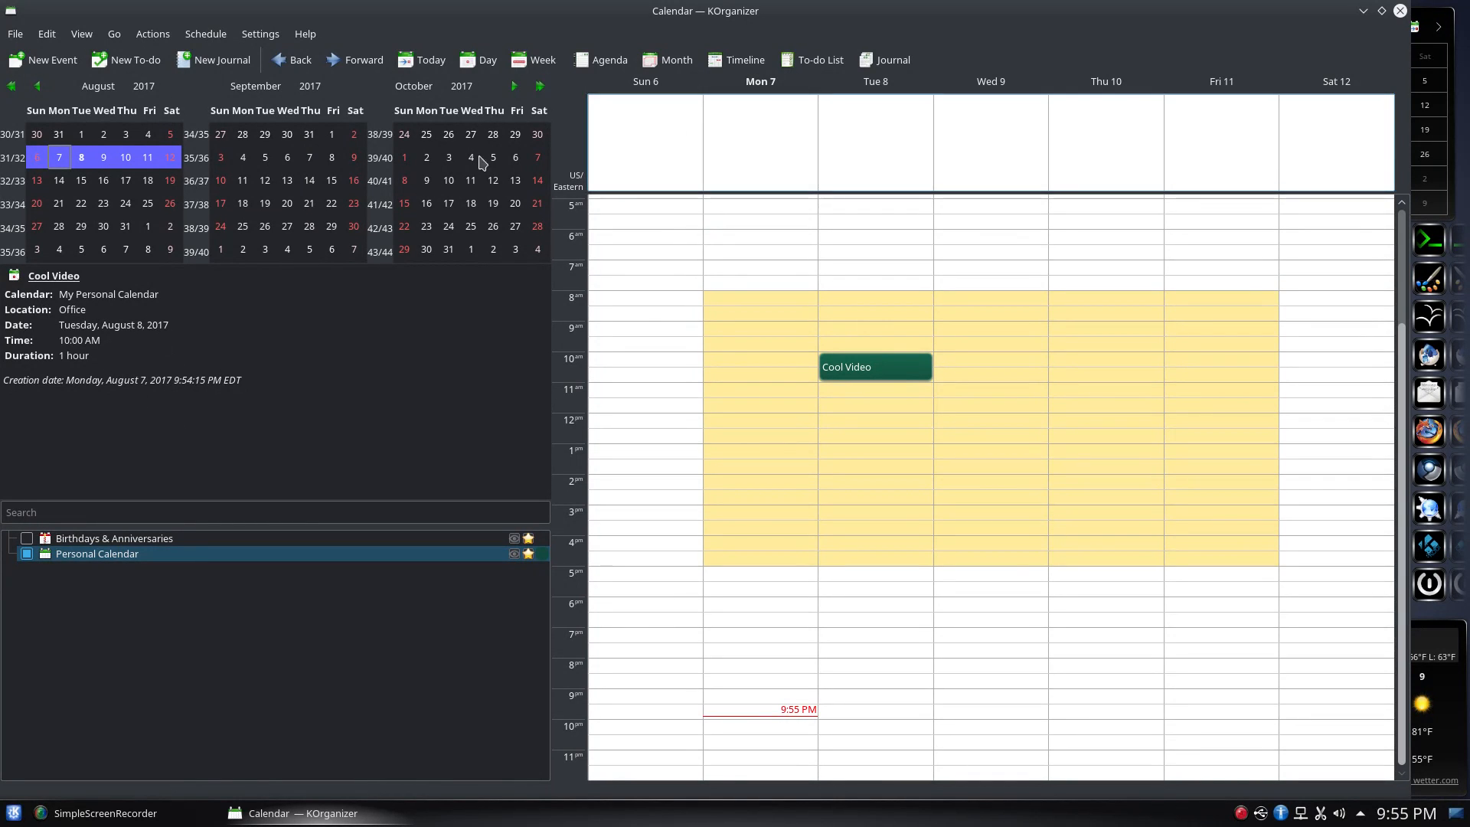
Create a new 'Project Proposals' to-do and write its description notes
{"action": "left_click", "coordinate": [133, 65]}
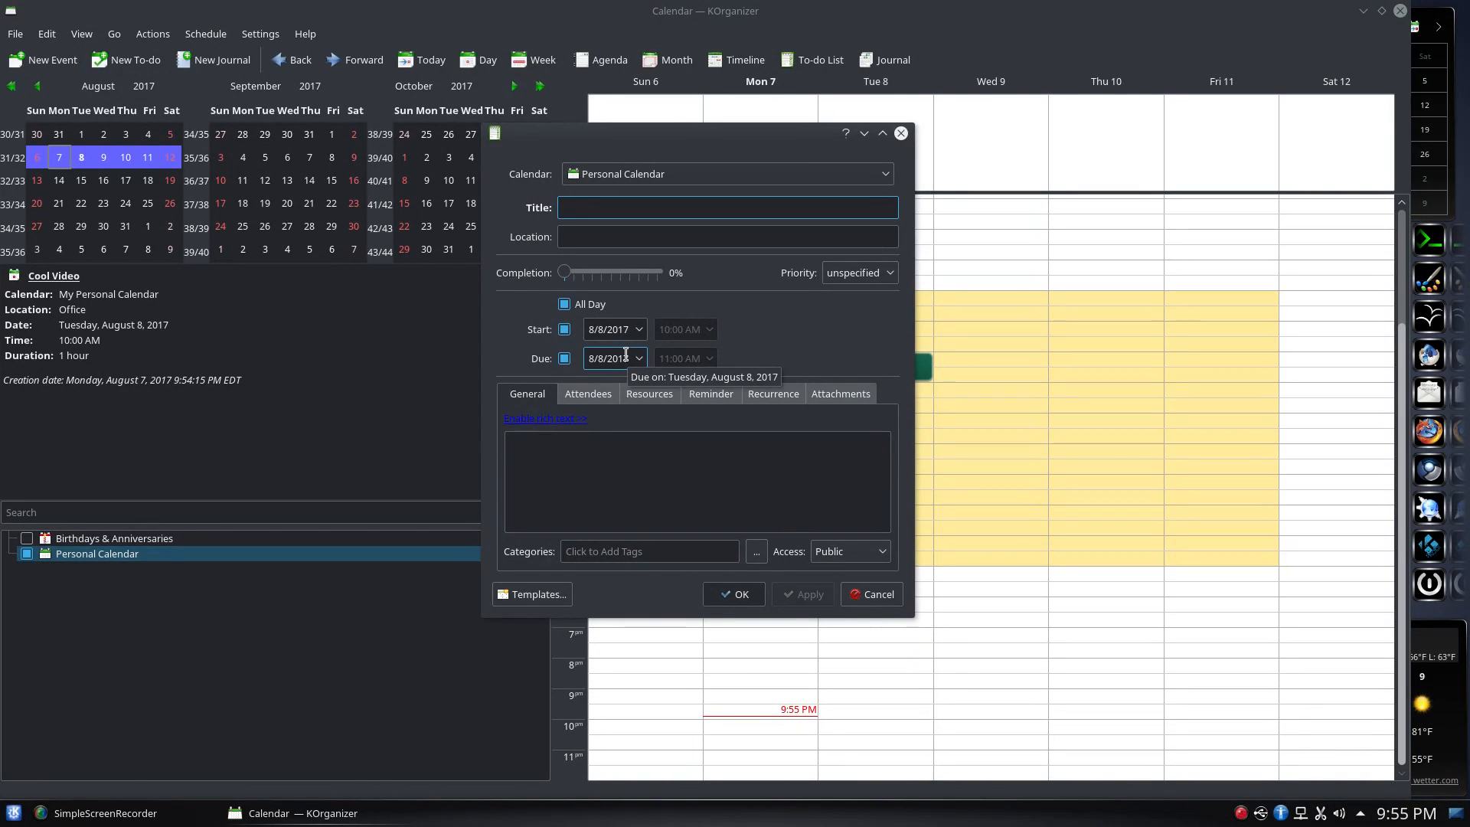
{"action": "type", "text": "Project Proposals"}
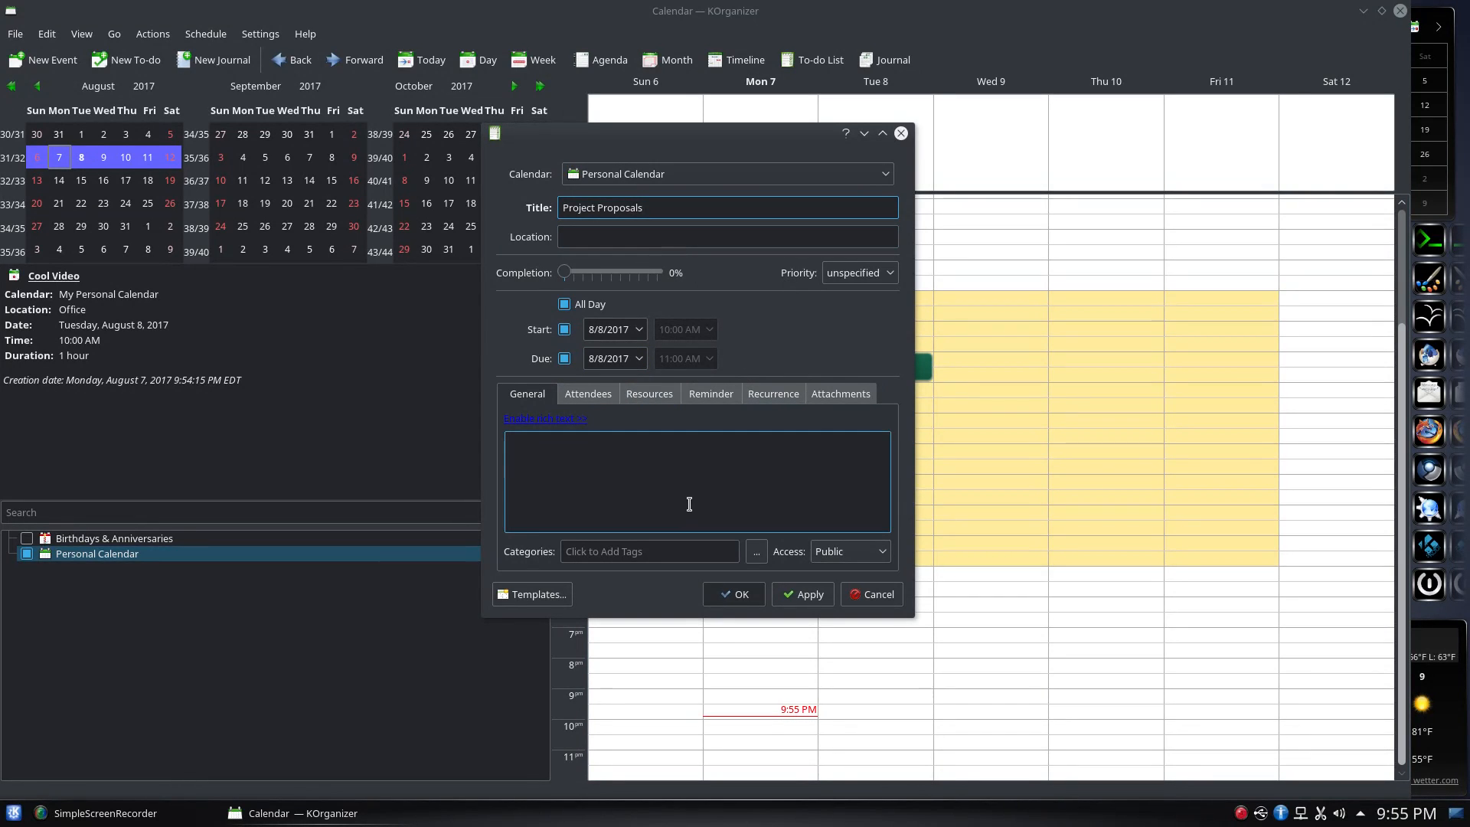
{"action": "left_click", "coordinate": [647, 554]}
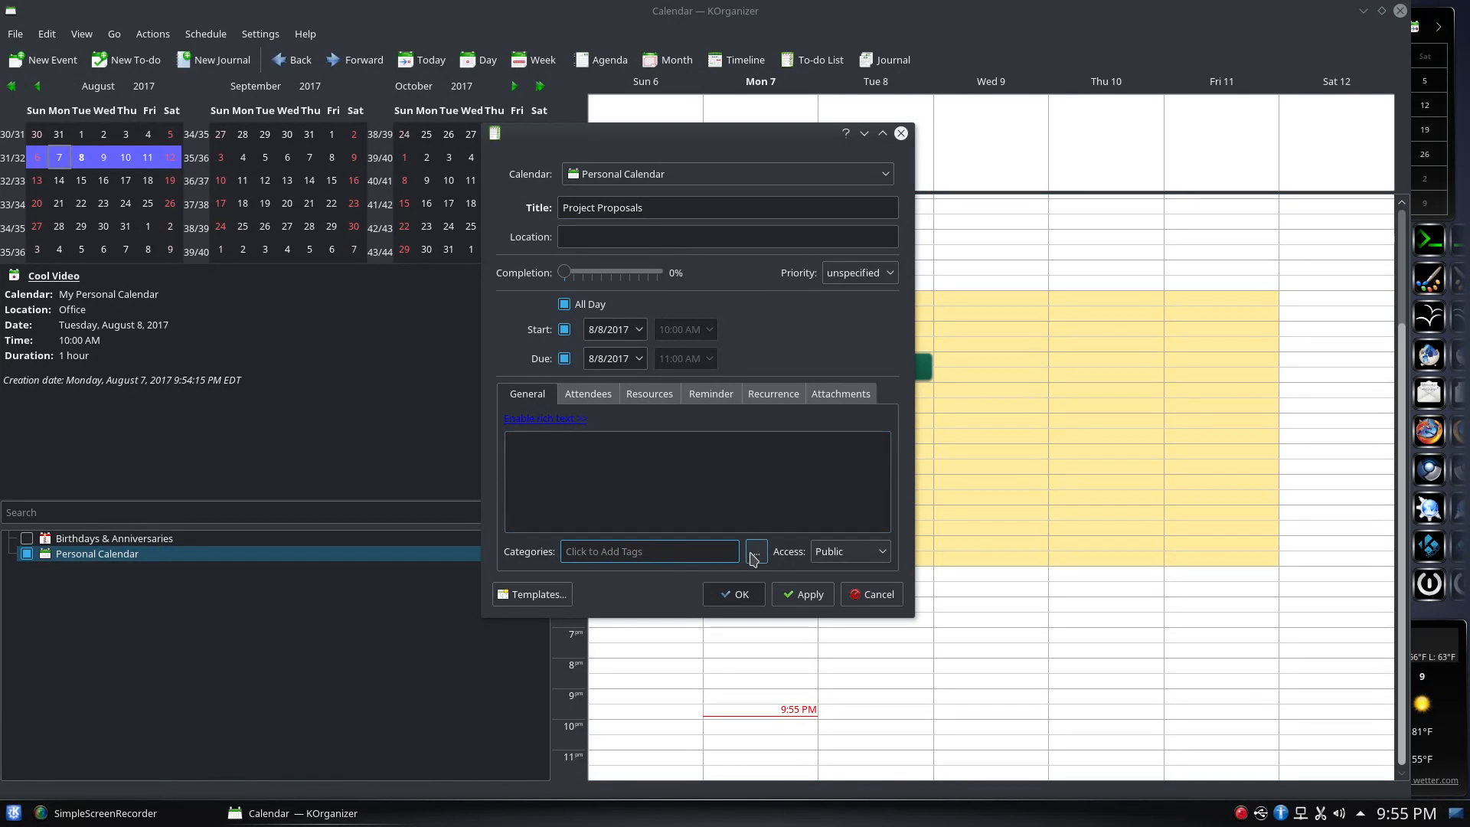
{"action": "left_click", "coordinate": [586, 393]}
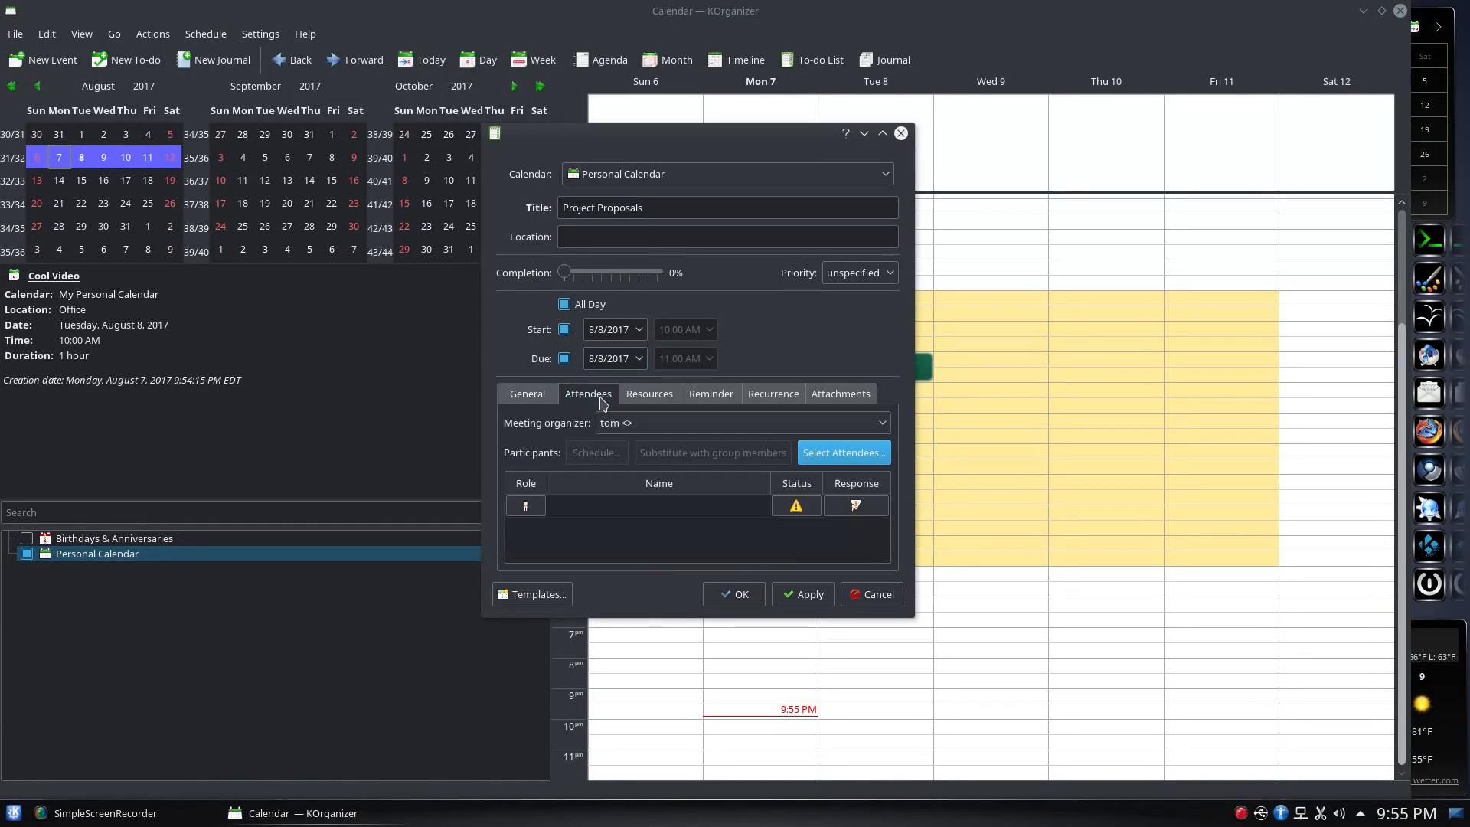
{"action": "left_click", "coordinate": [545, 397]}
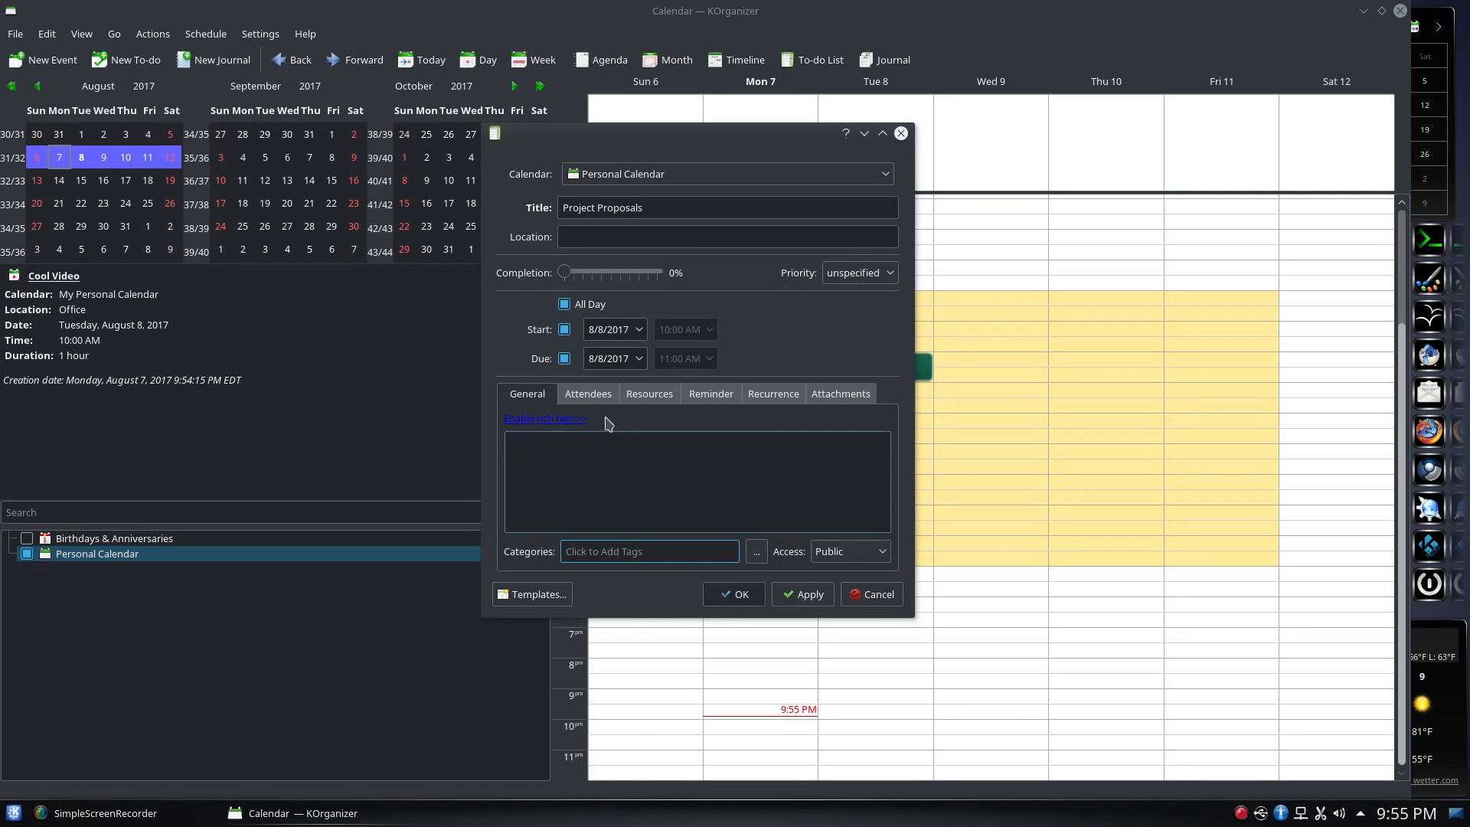
{"action": "left_click", "coordinate": [588, 393]}
{"action": "left_click", "coordinate": [536, 398]}
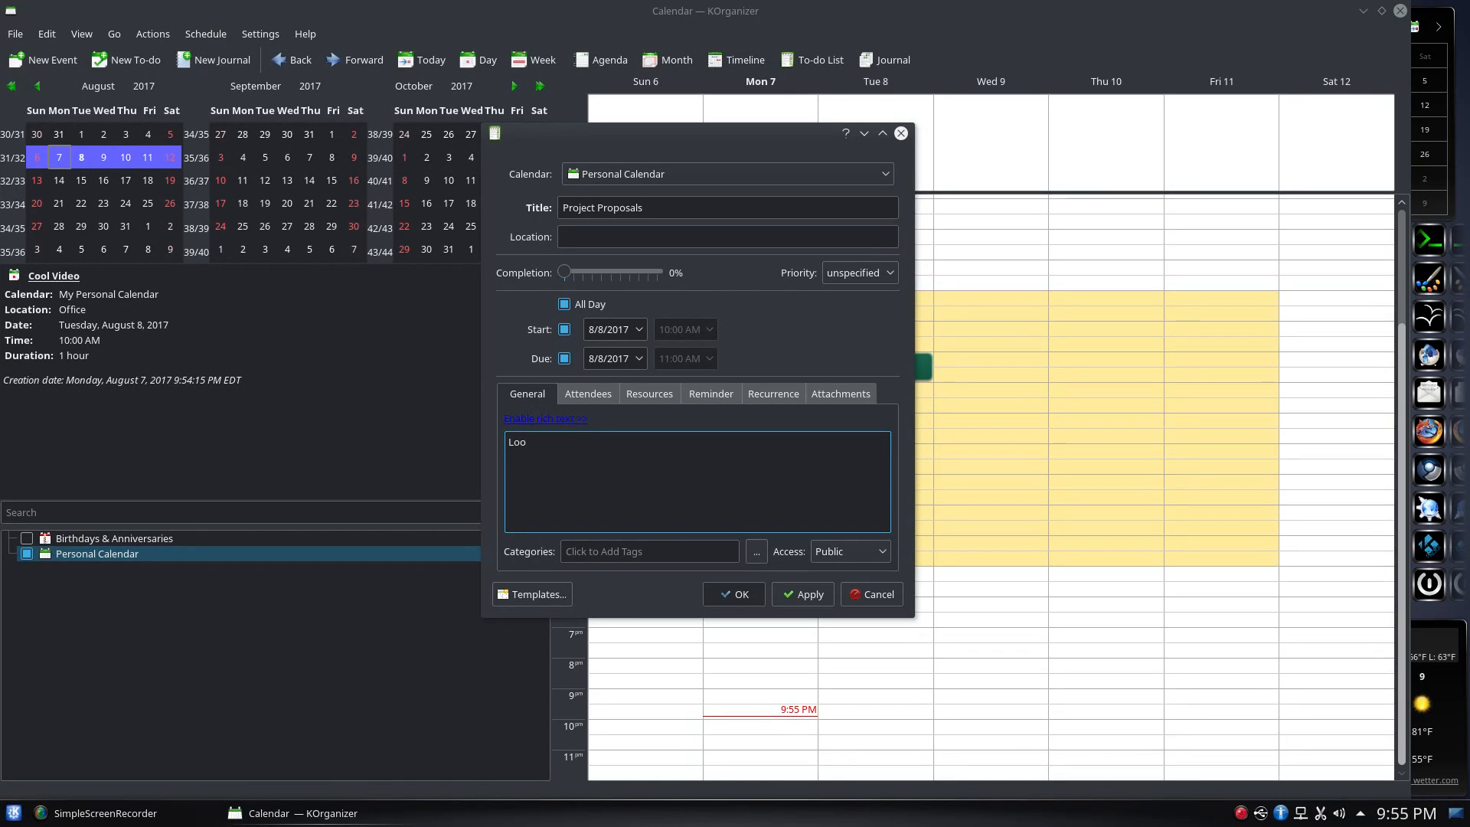
{"action": "type", "text": "k over the new project proposals"}
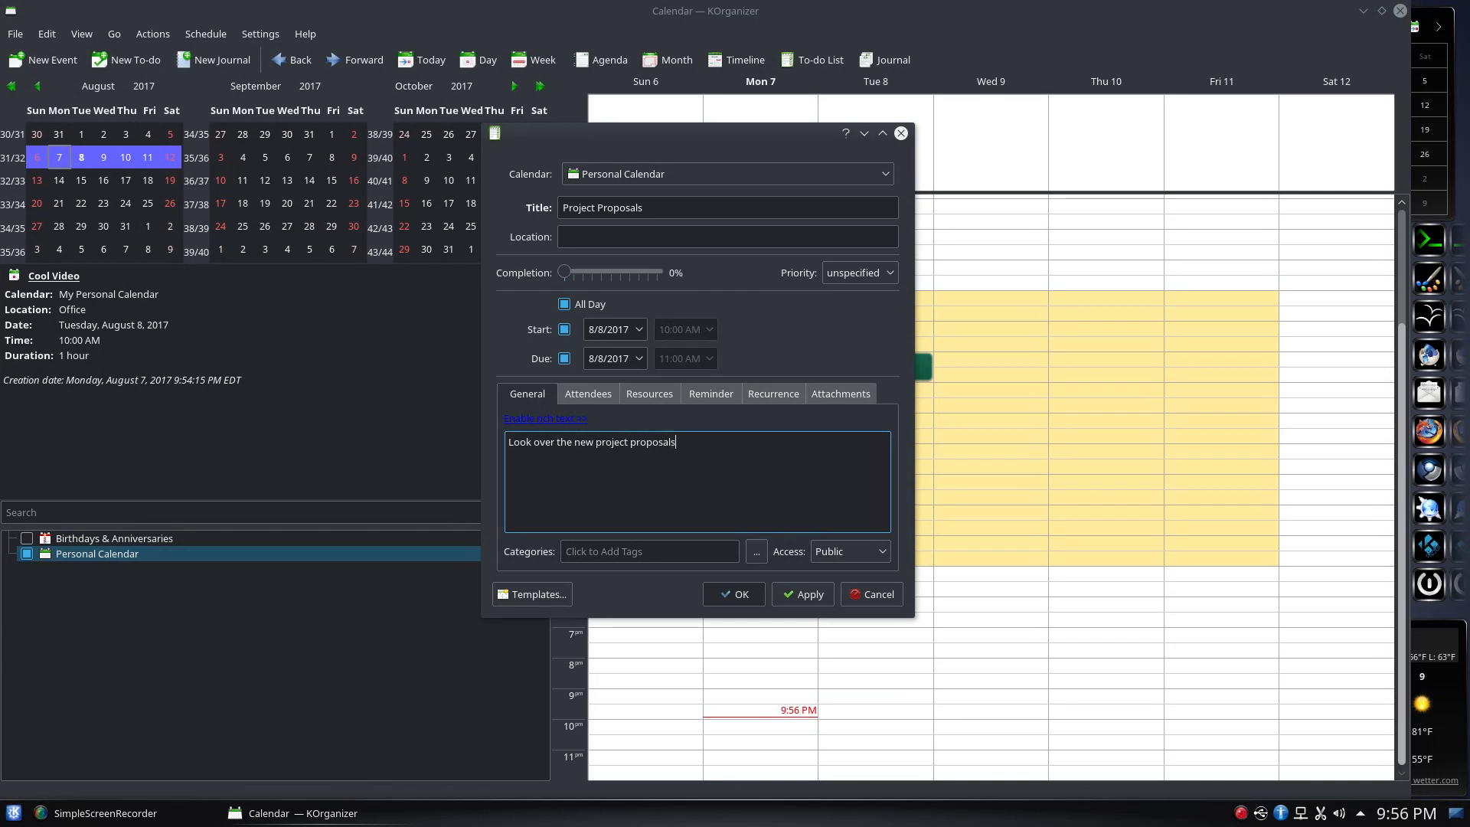
Save the Project Proposals to-do due 8/8/2017 and show the To-do List view
{"action": "left_click", "coordinate": [802, 594]}
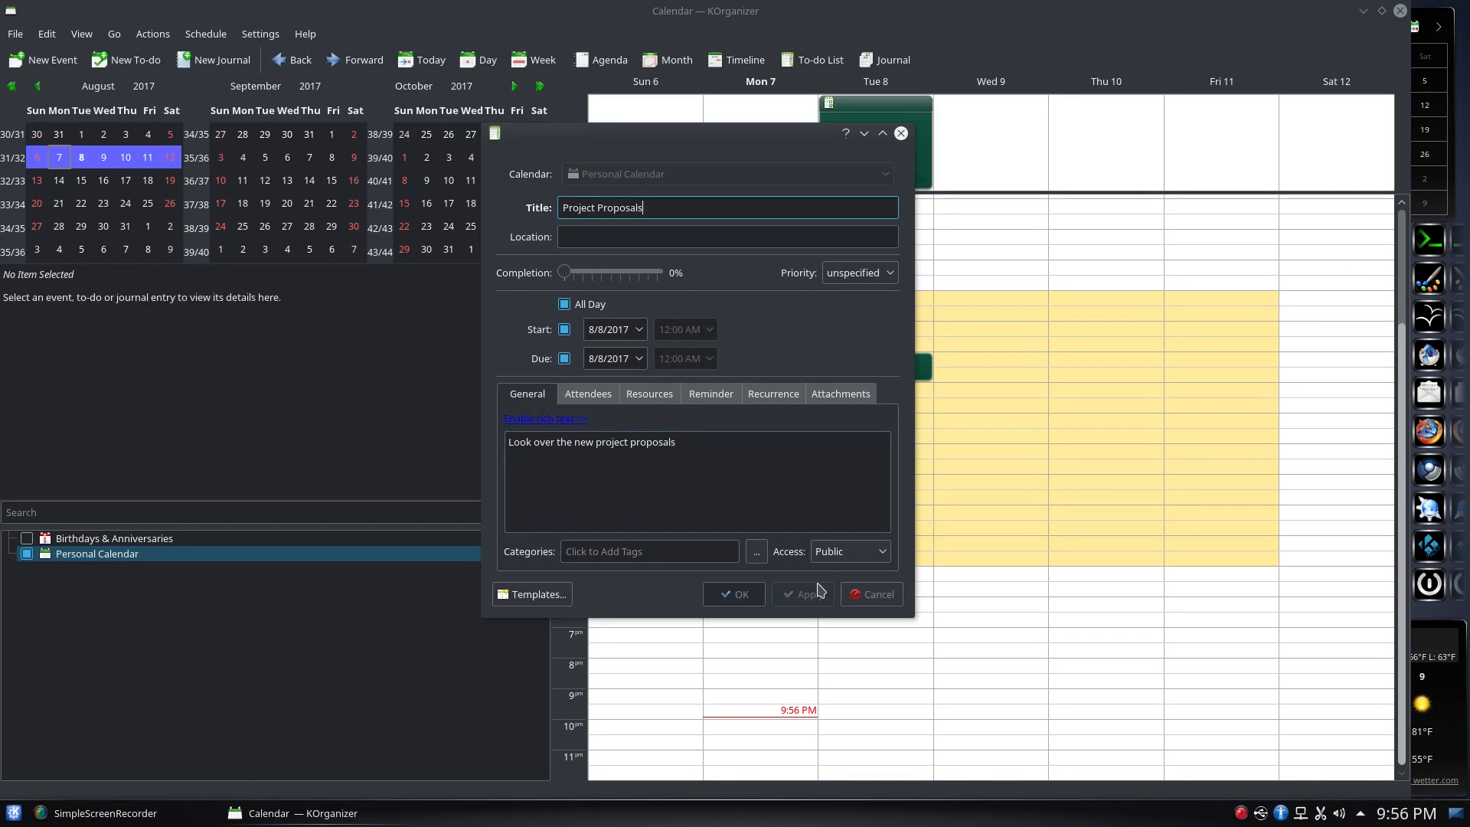
{"action": "left_click_drag", "start_coordinate": [744, 150], "coordinate": [542, 179]}
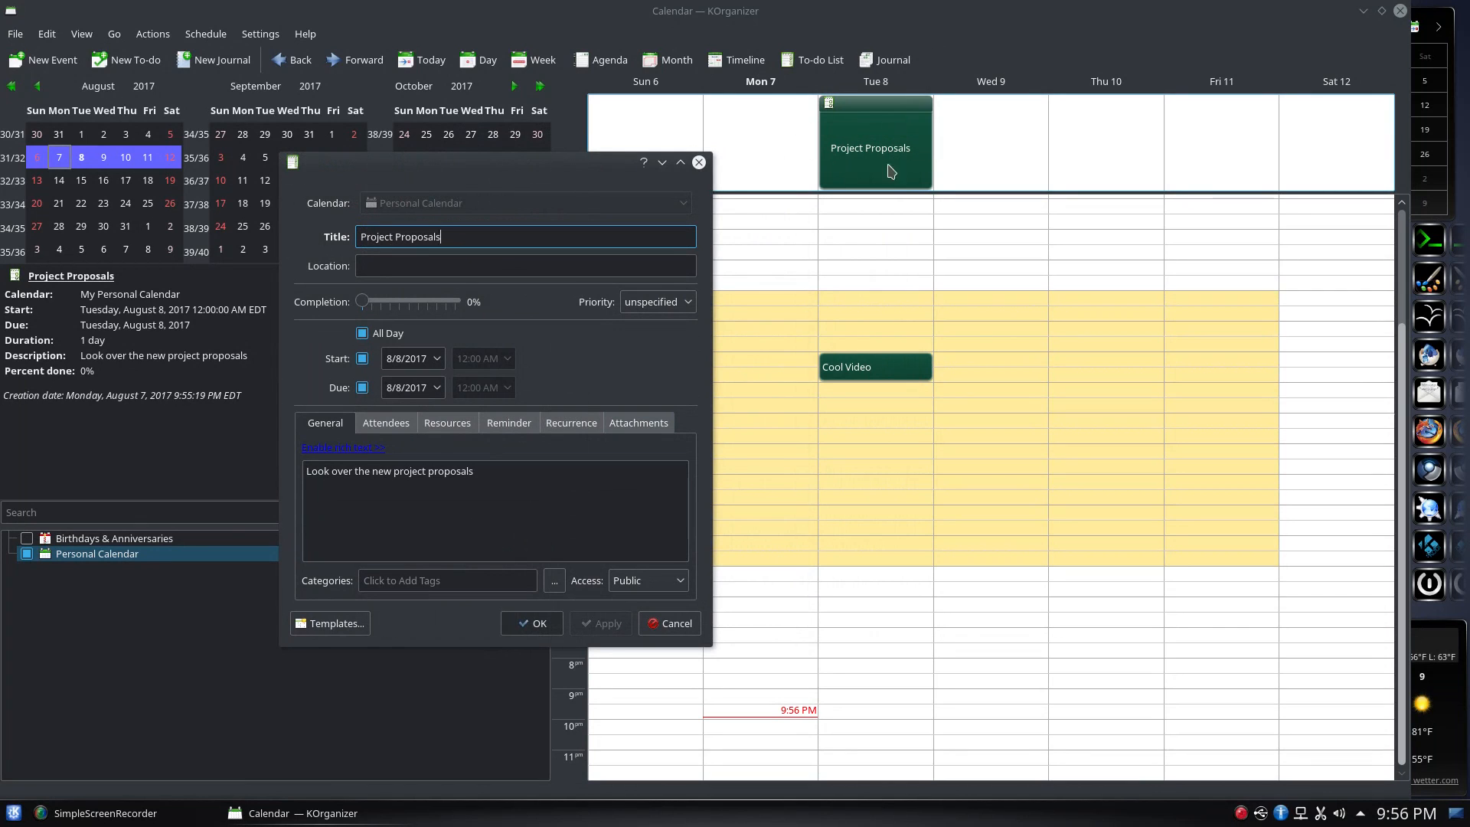
{"action": "left_click", "coordinate": [533, 624]}
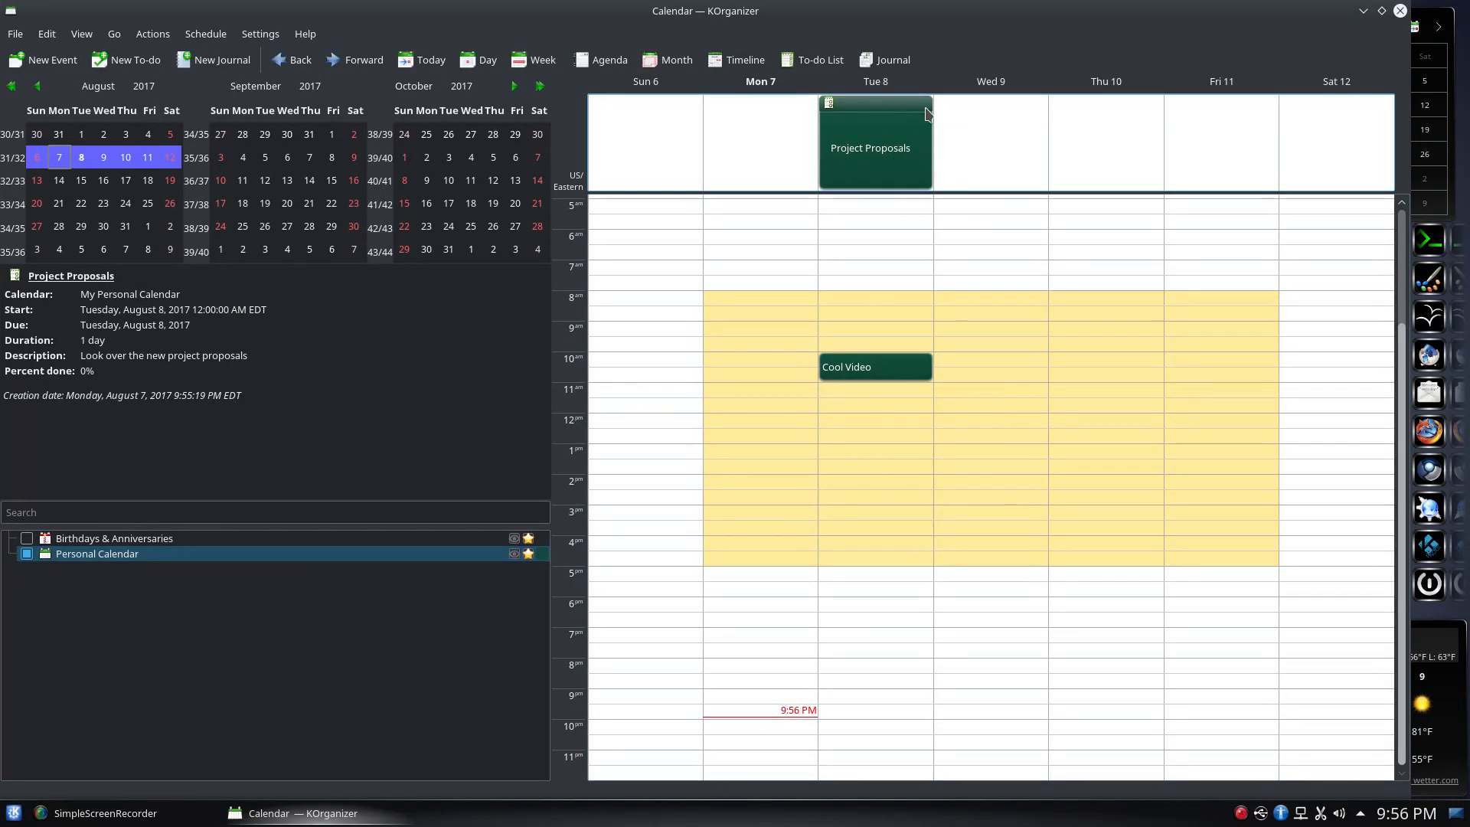
{"action": "left_click", "coordinate": [830, 65]}
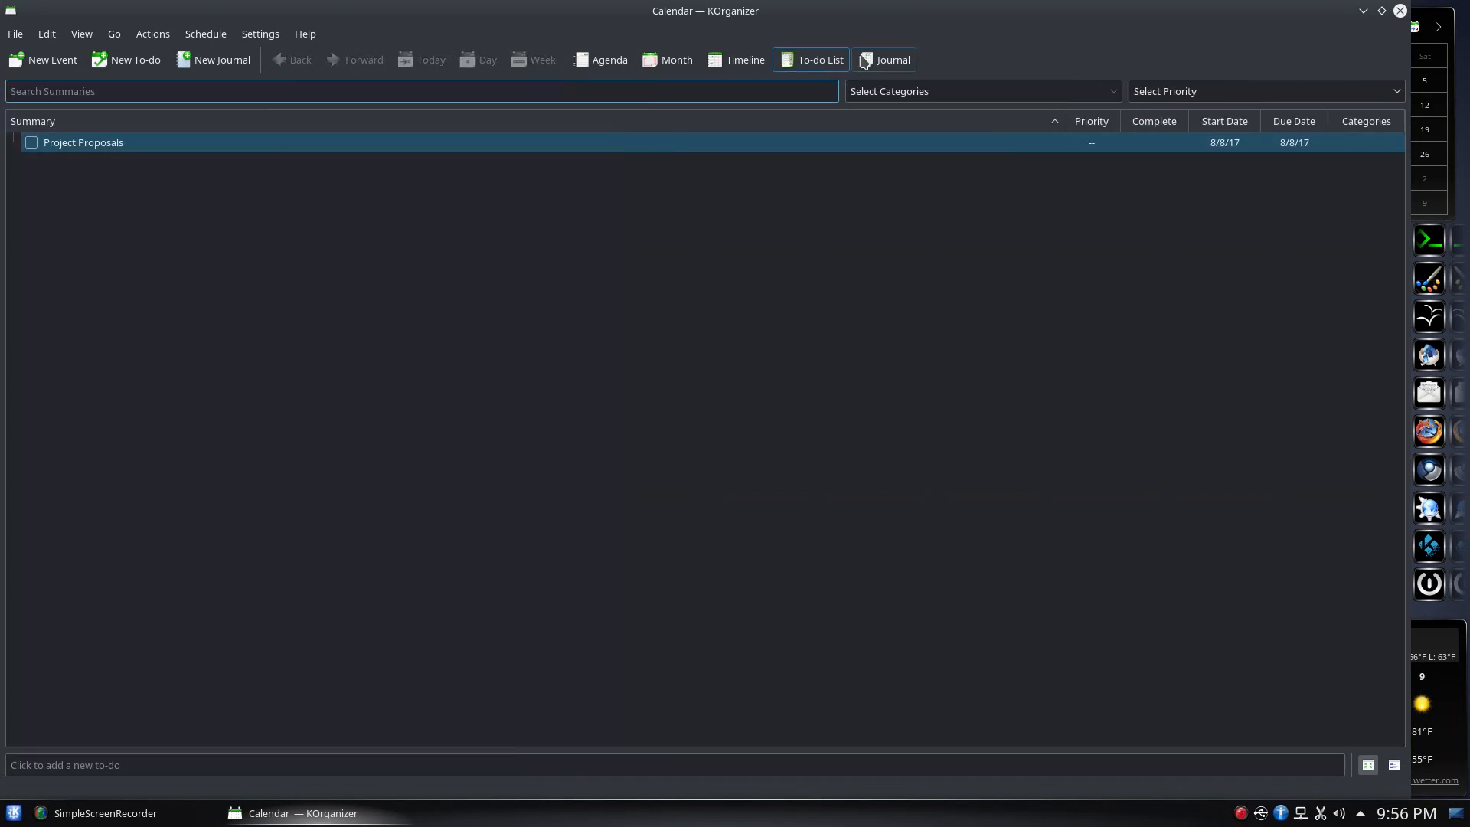
Cycle through Journal, To-do List, Timeline and Month views, returning to the week agenda
{"action": "left_click", "coordinate": [885, 61]}
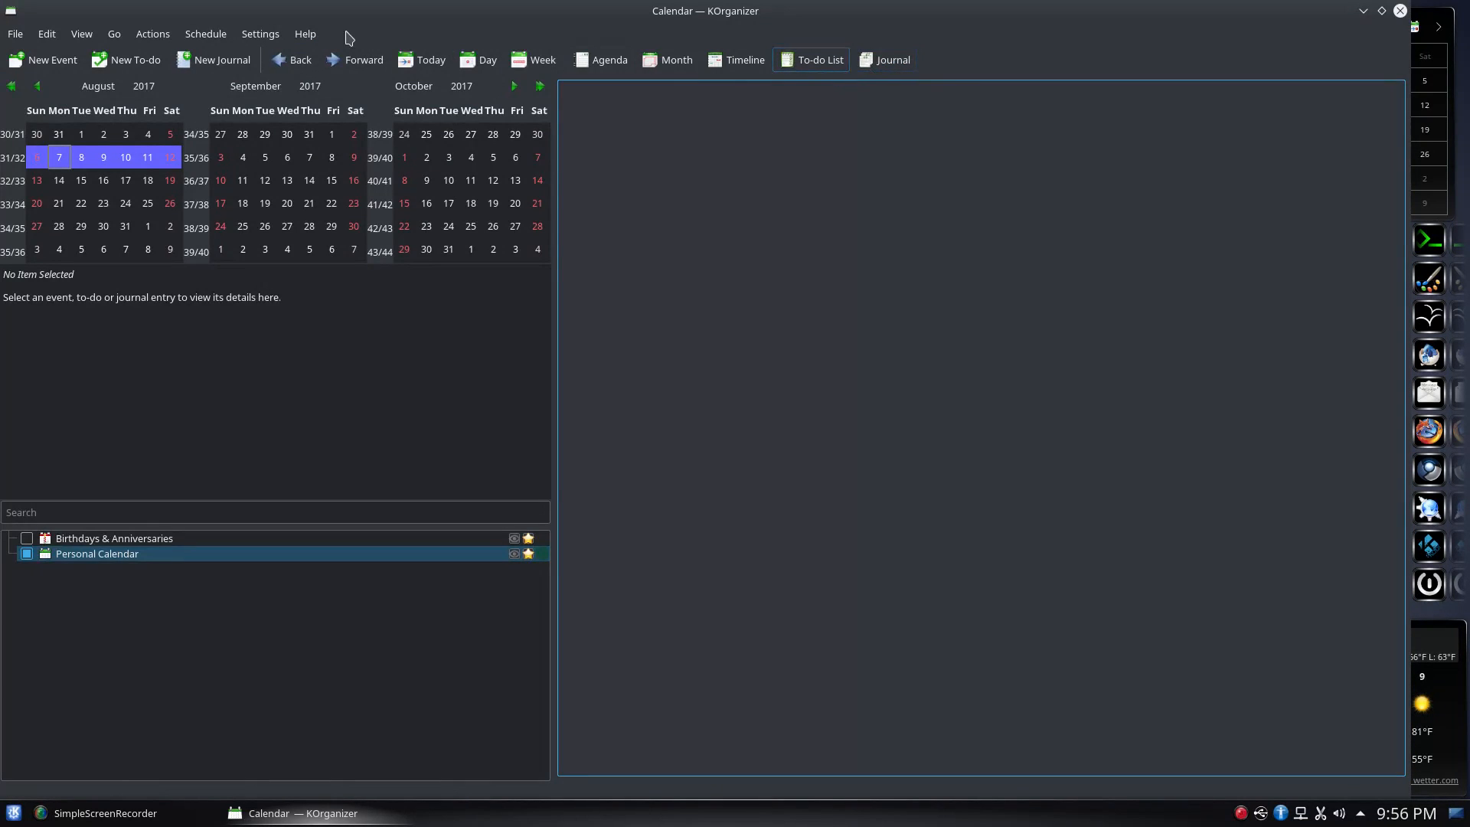
{"action": "left_click", "coordinate": [825, 67]}
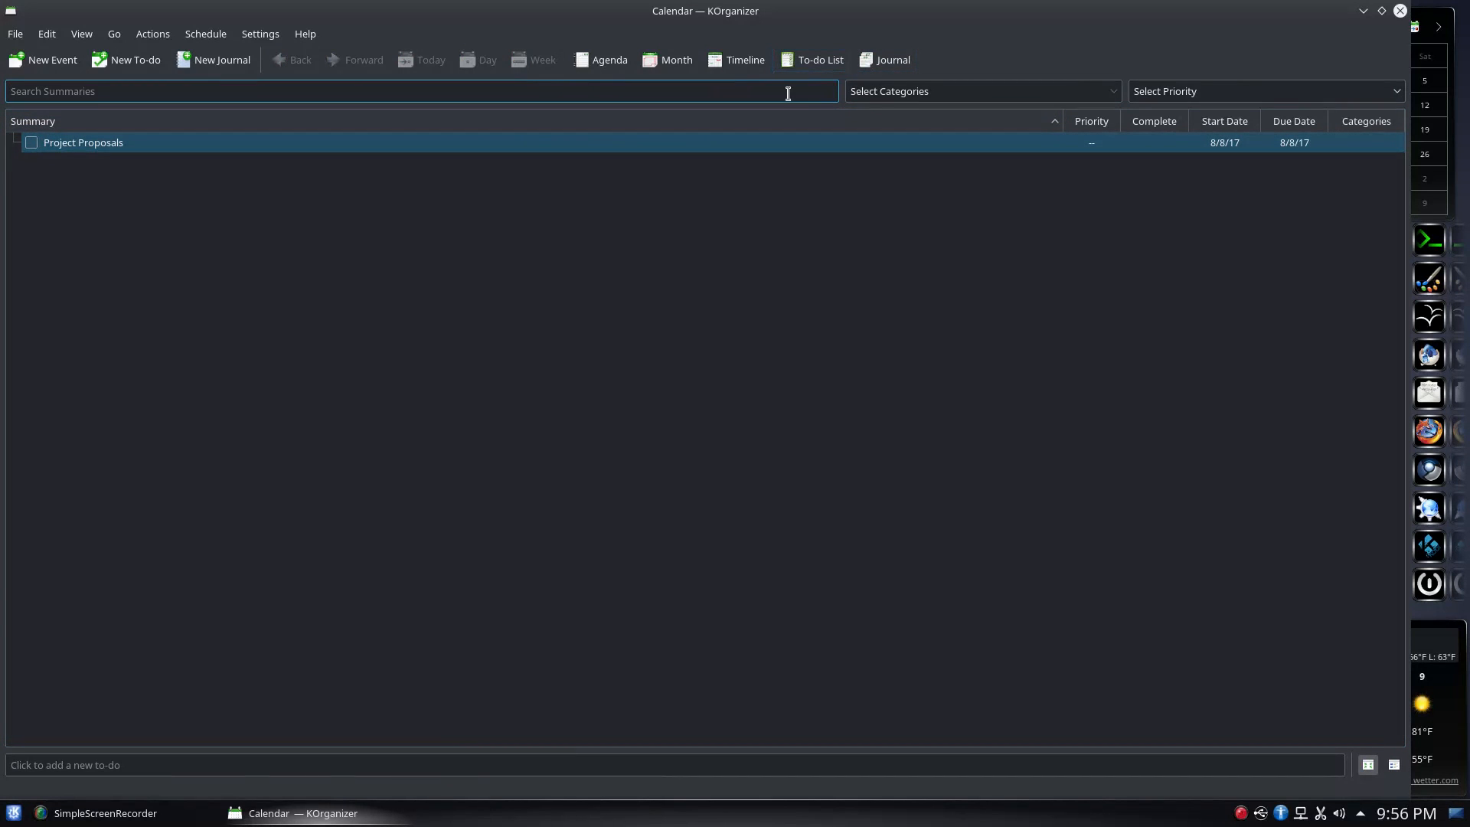
{"action": "left_click", "coordinate": [741, 61]}
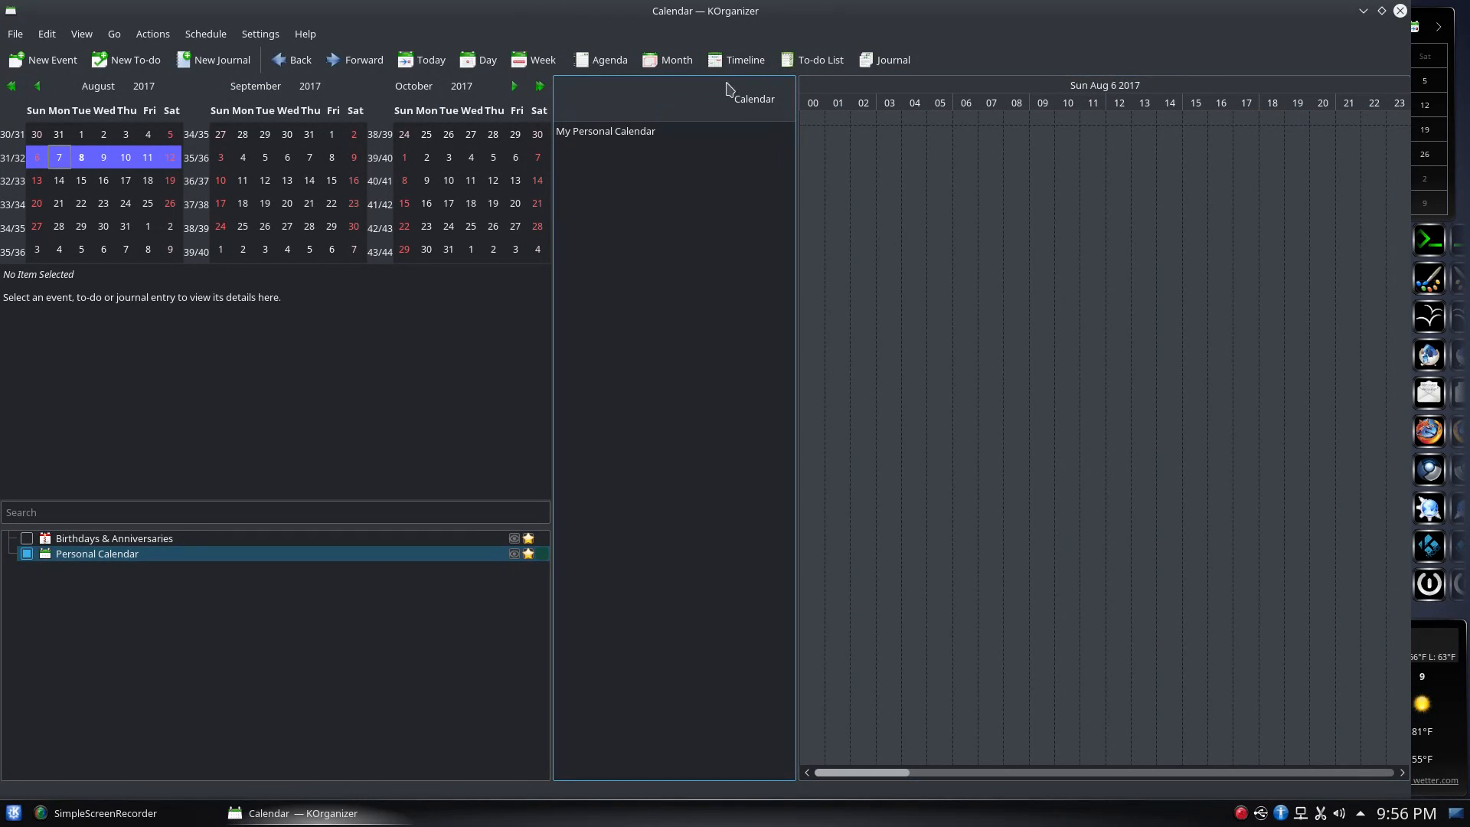
{"action": "left_click", "coordinate": [673, 61]}
{"action": "left_click", "coordinate": [610, 61]}
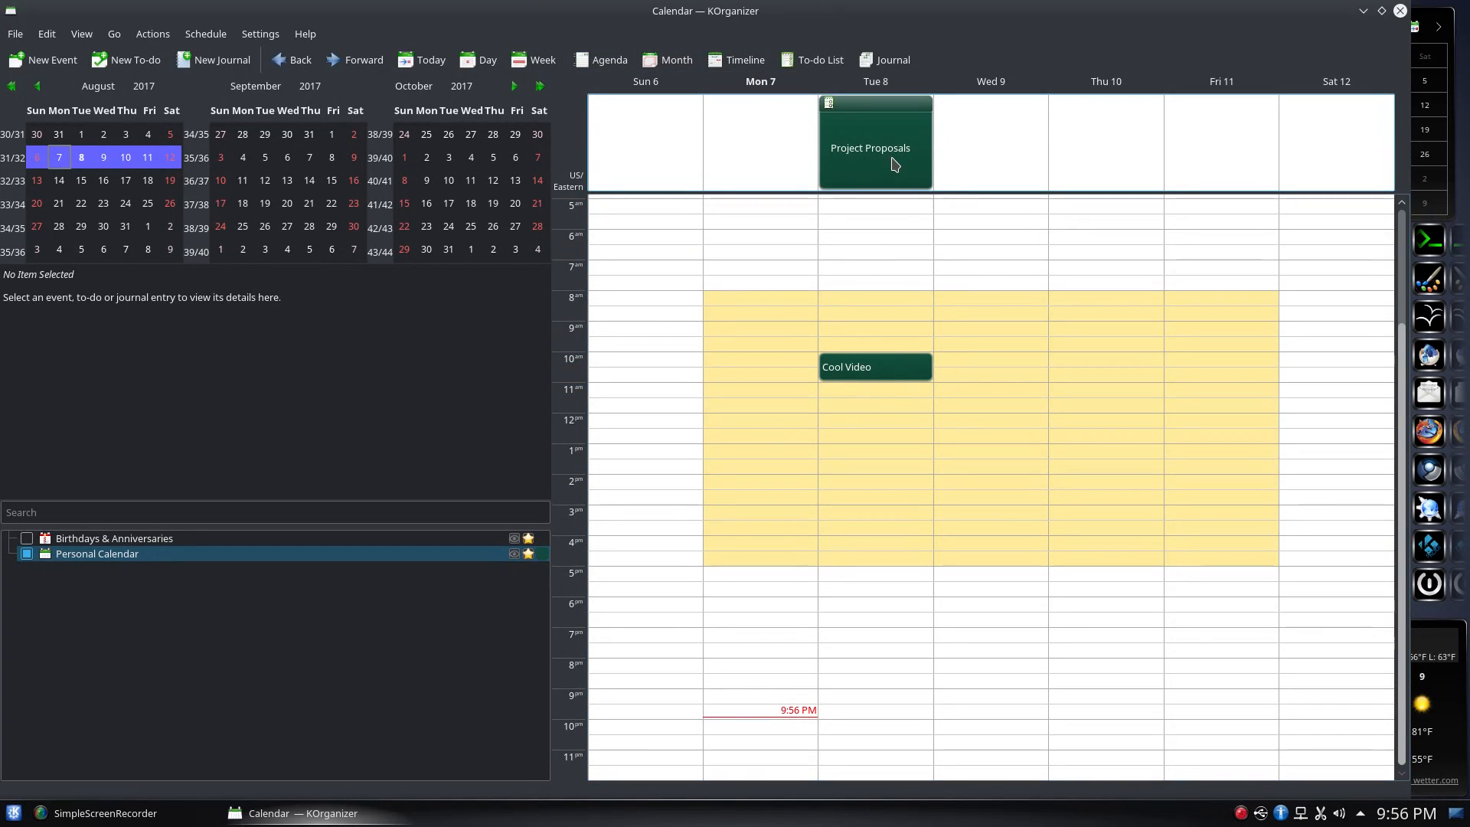
{"action": "mouse_move", "coordinate": [894, 163]}
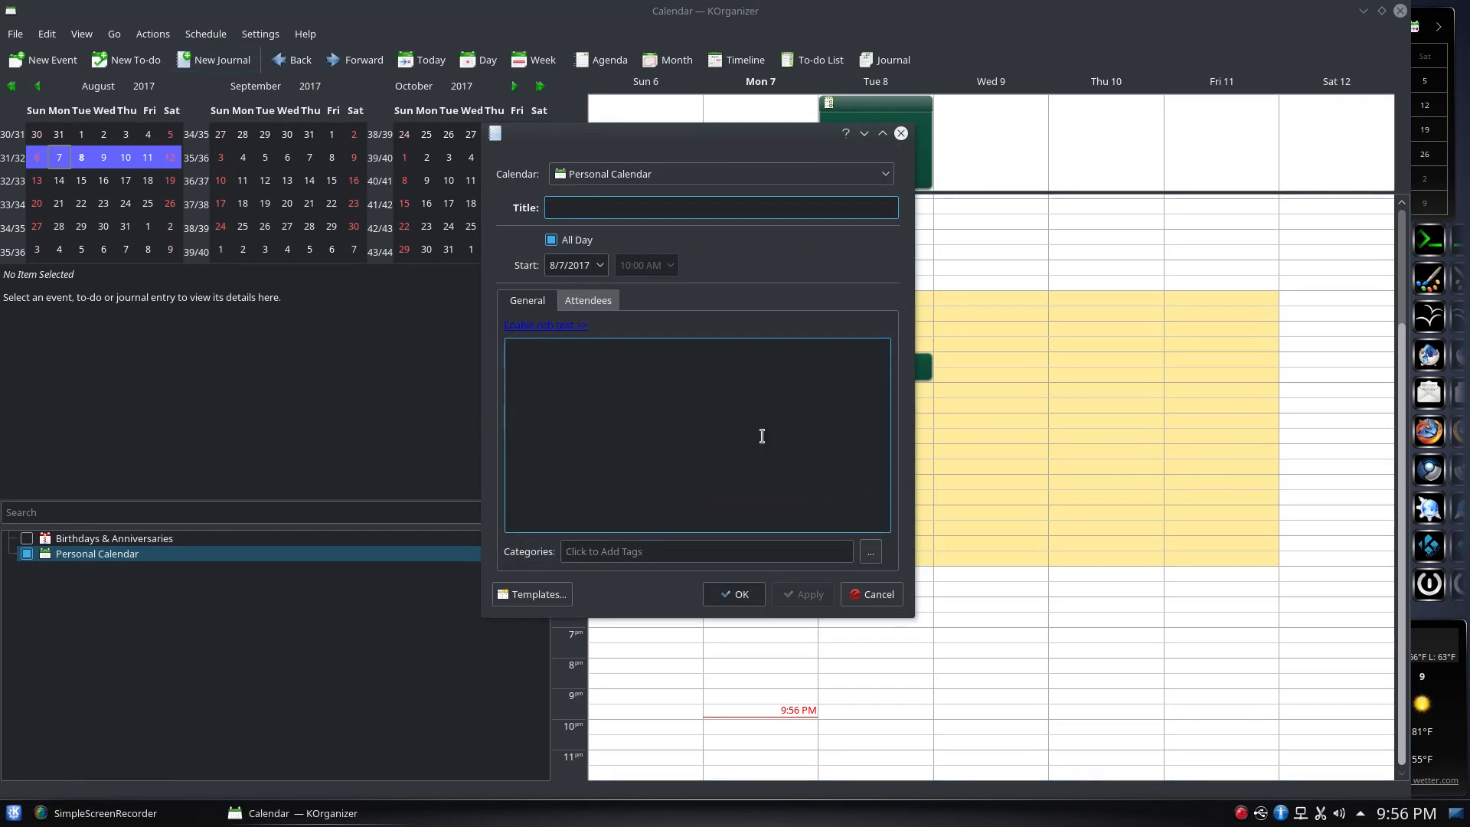
Give the new entry the notes 'Basic Notes' and the title 'Prepare for meeting'
{"action": "left_click", "coordinate": [605, 367]}
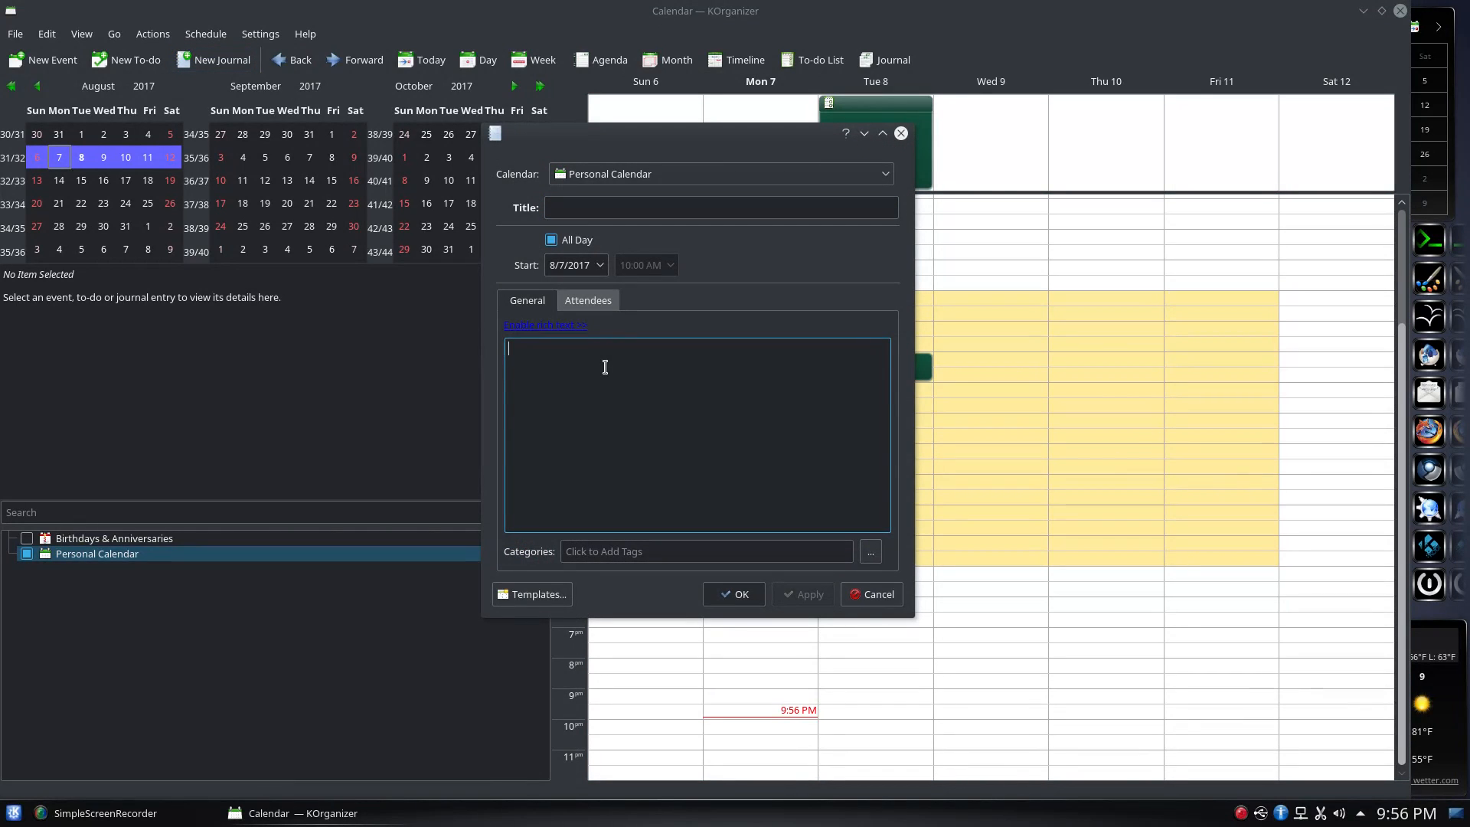
{"action": "type", "text": "Basic Notes"}
{"action": "left_click", "coordinate": [646, 207]}
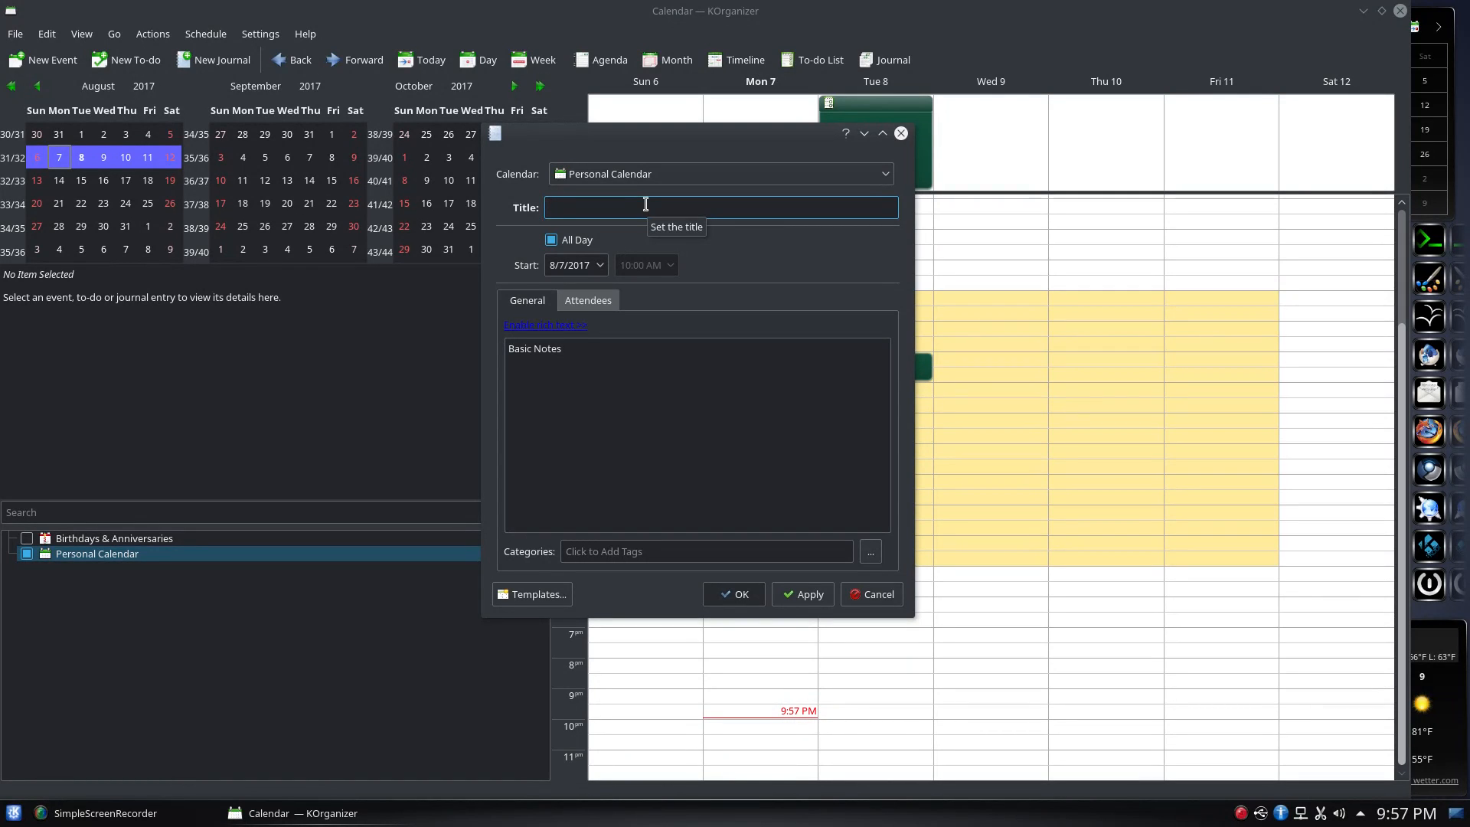
{"action": "type", "text": "Prepare for meeting"}
Add two attendees to the entry on the Attendees tab
{"action": "left_click", "coordinate": [589, 301]}
{"action": "left_click", "coordinate": [577, 552]}
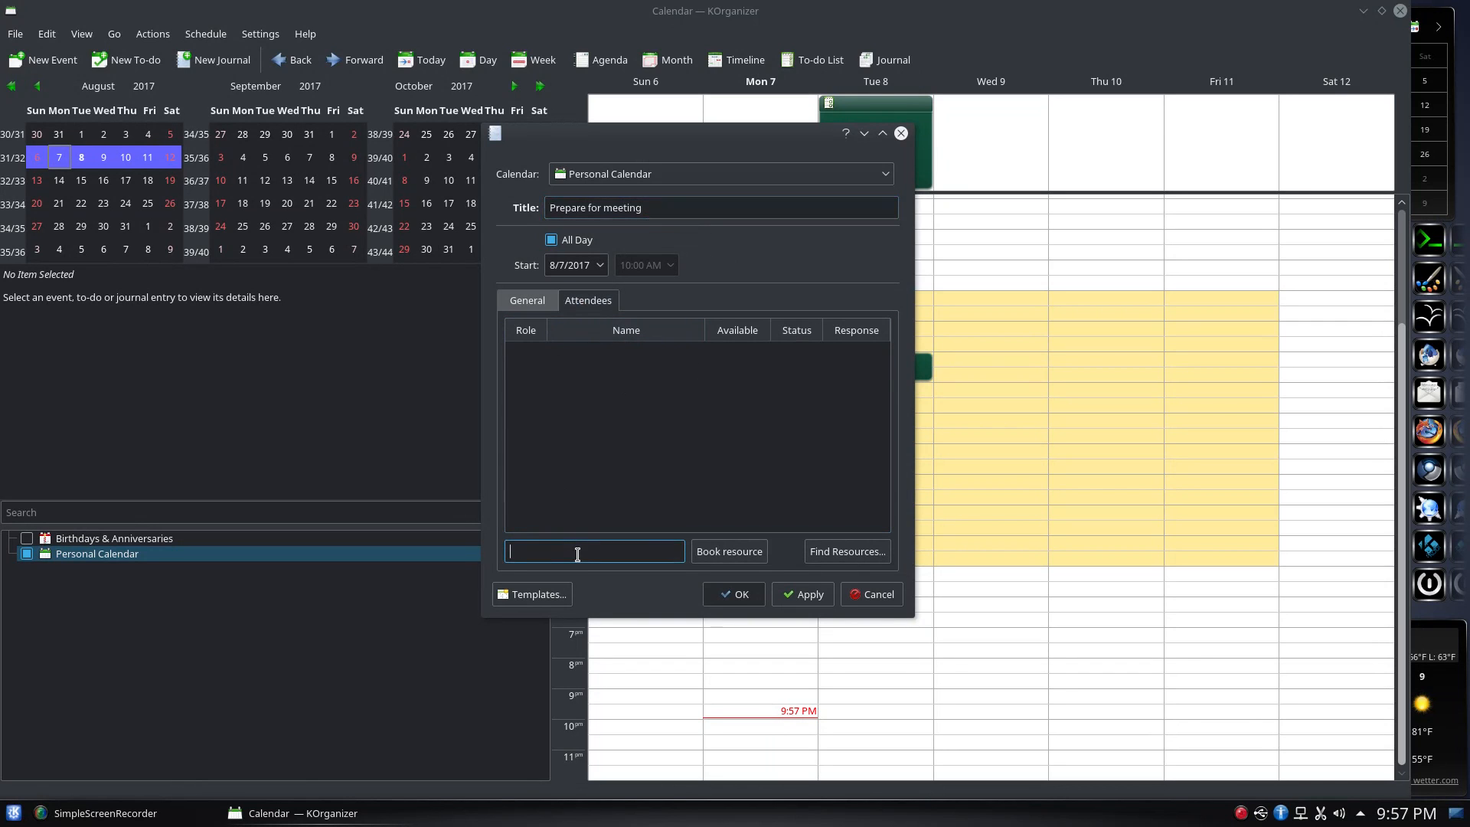
{"action": "type", "text": "Tom"}
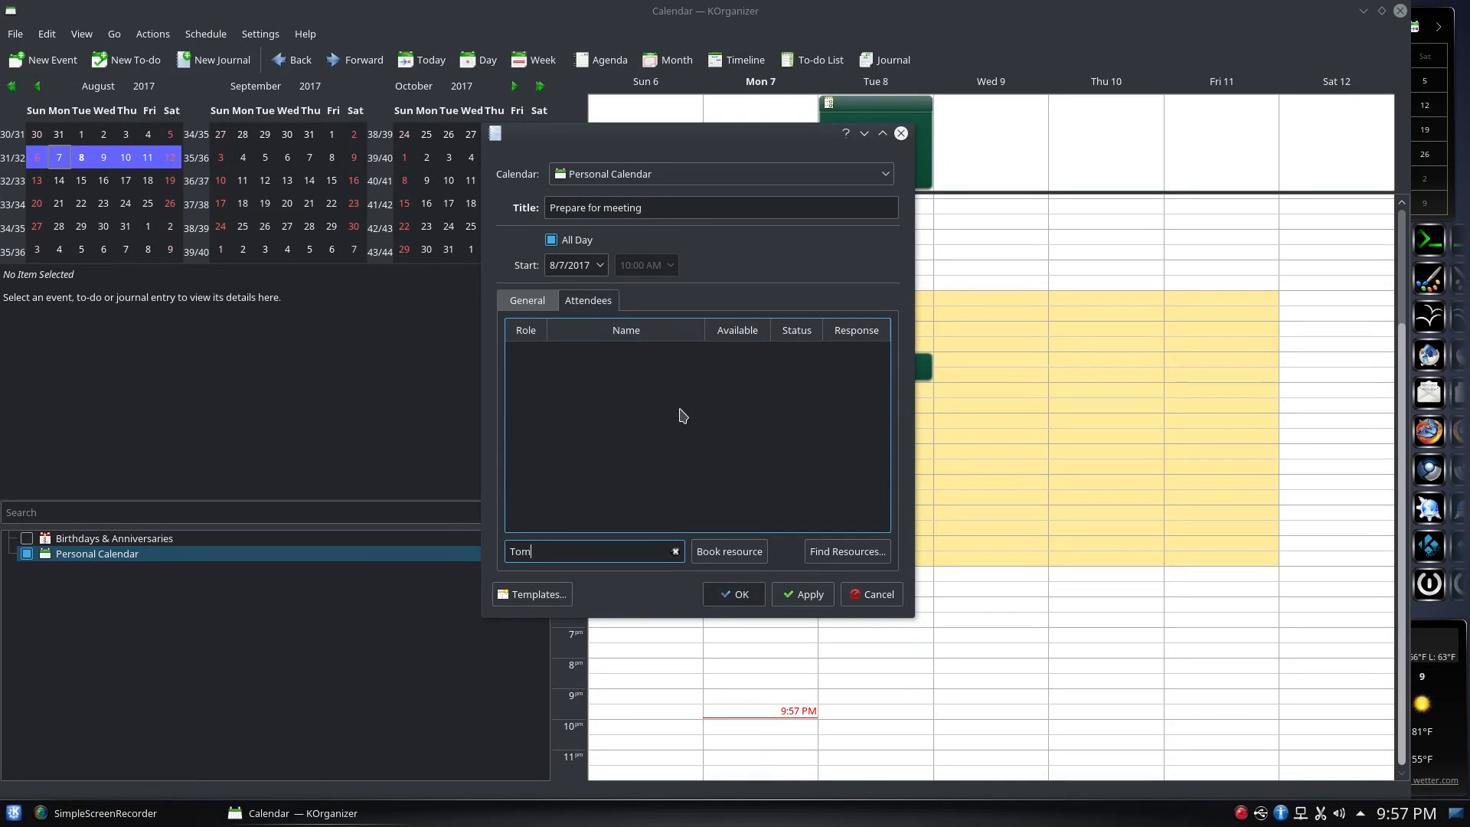
{"action": "left_click", "coordinate": [766, 553]}
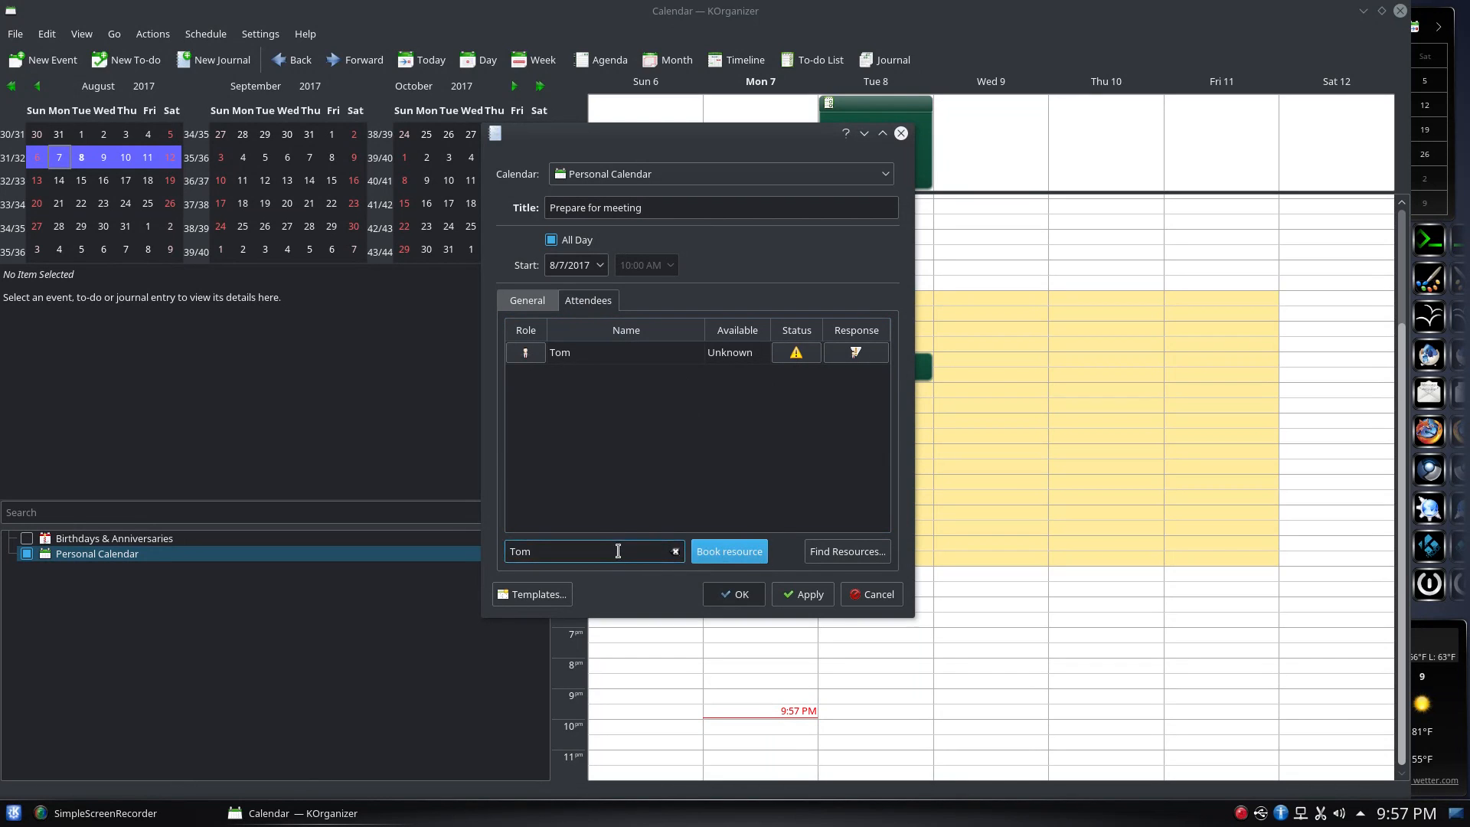
{"action": "left_click_drag", "start_coordinate": [618, 552], "coordinate": [446, 522]}
{"action": "type", "text": "Mike"}
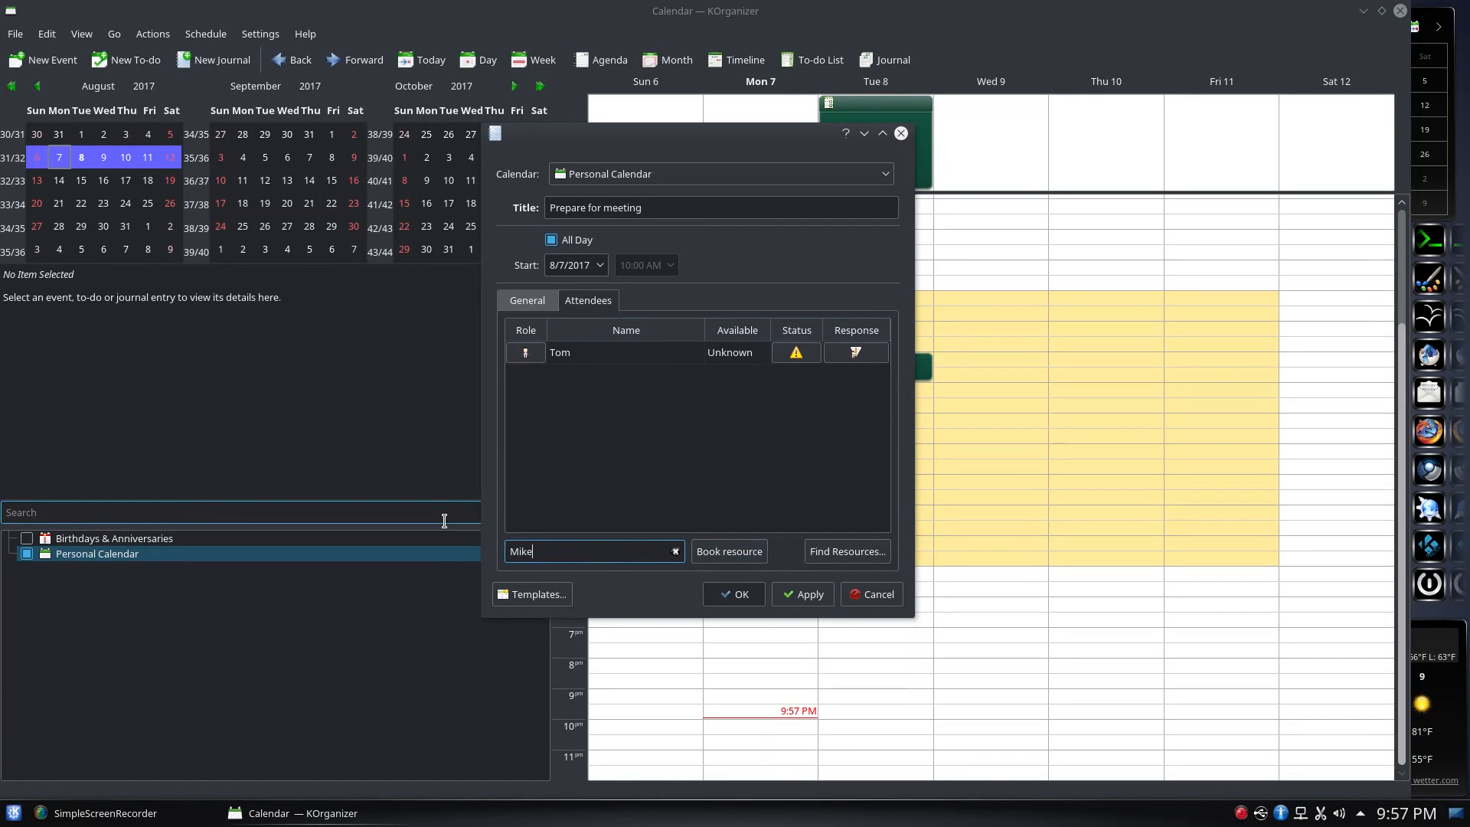
{"action": "left_click", "coordinate": [727, 551]}
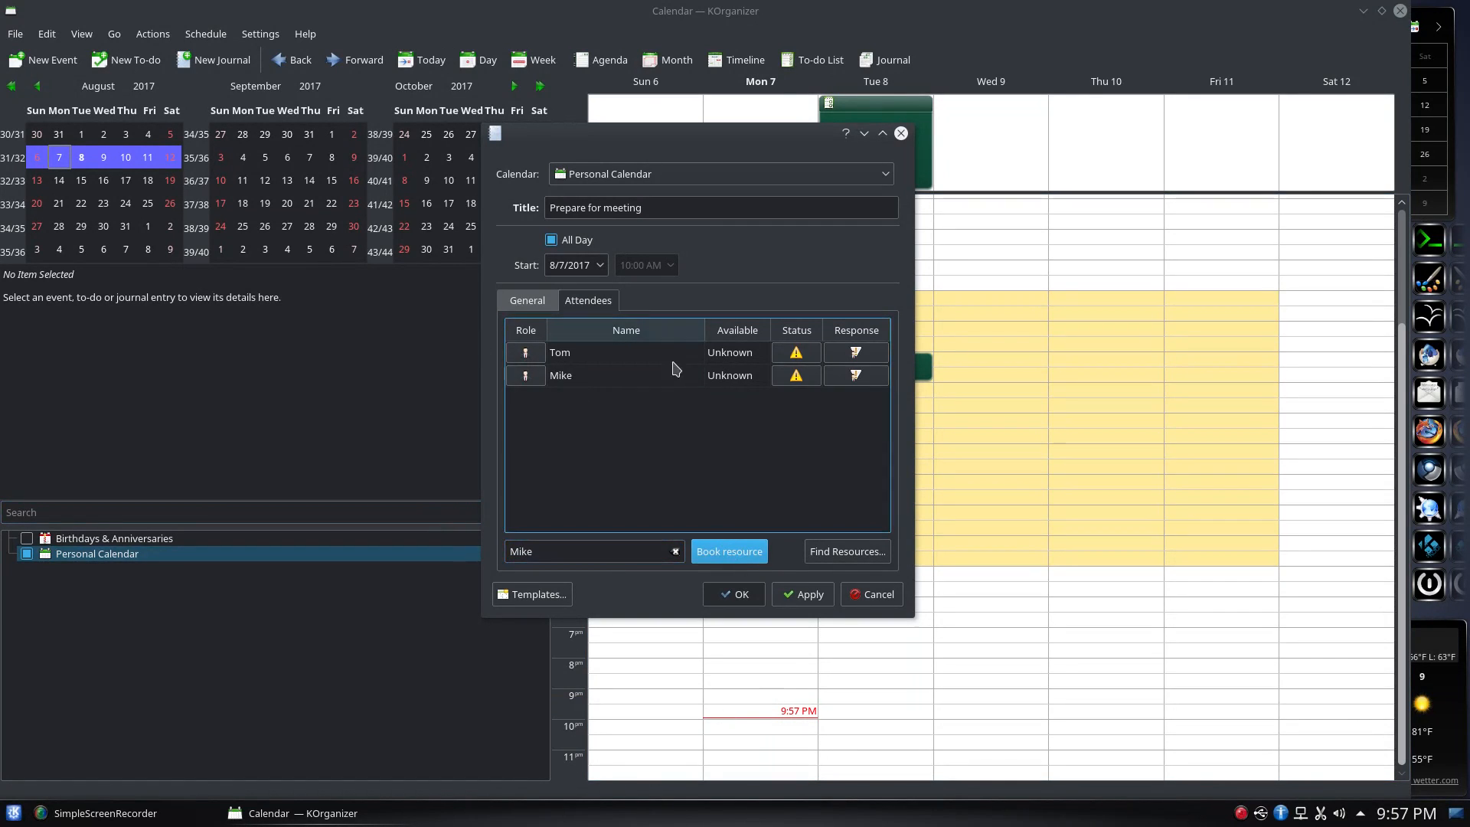
Leave both attendees' status at Needs Action, then cancel the entry
{"action": "left_click", "coordinate": [803, 356]}
{"action": "left_click", "coordinate": [802, 354]}
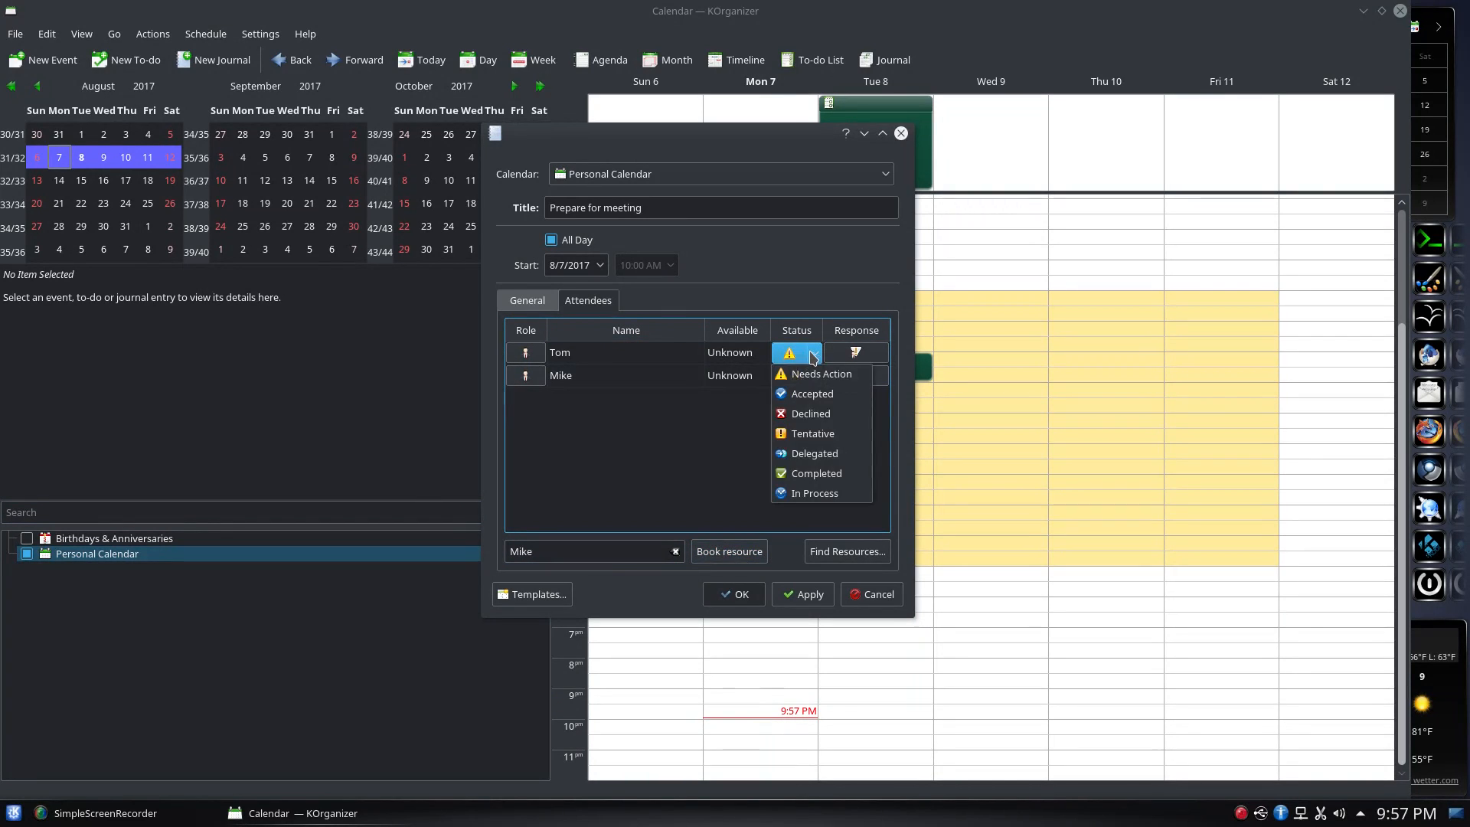
{"action": "left_click", "coordinate": [750, 452]}
{"action": "left_click", "coordinate": [804, 356]}
{"action": "left_click", "coordinate": [814, 379]}
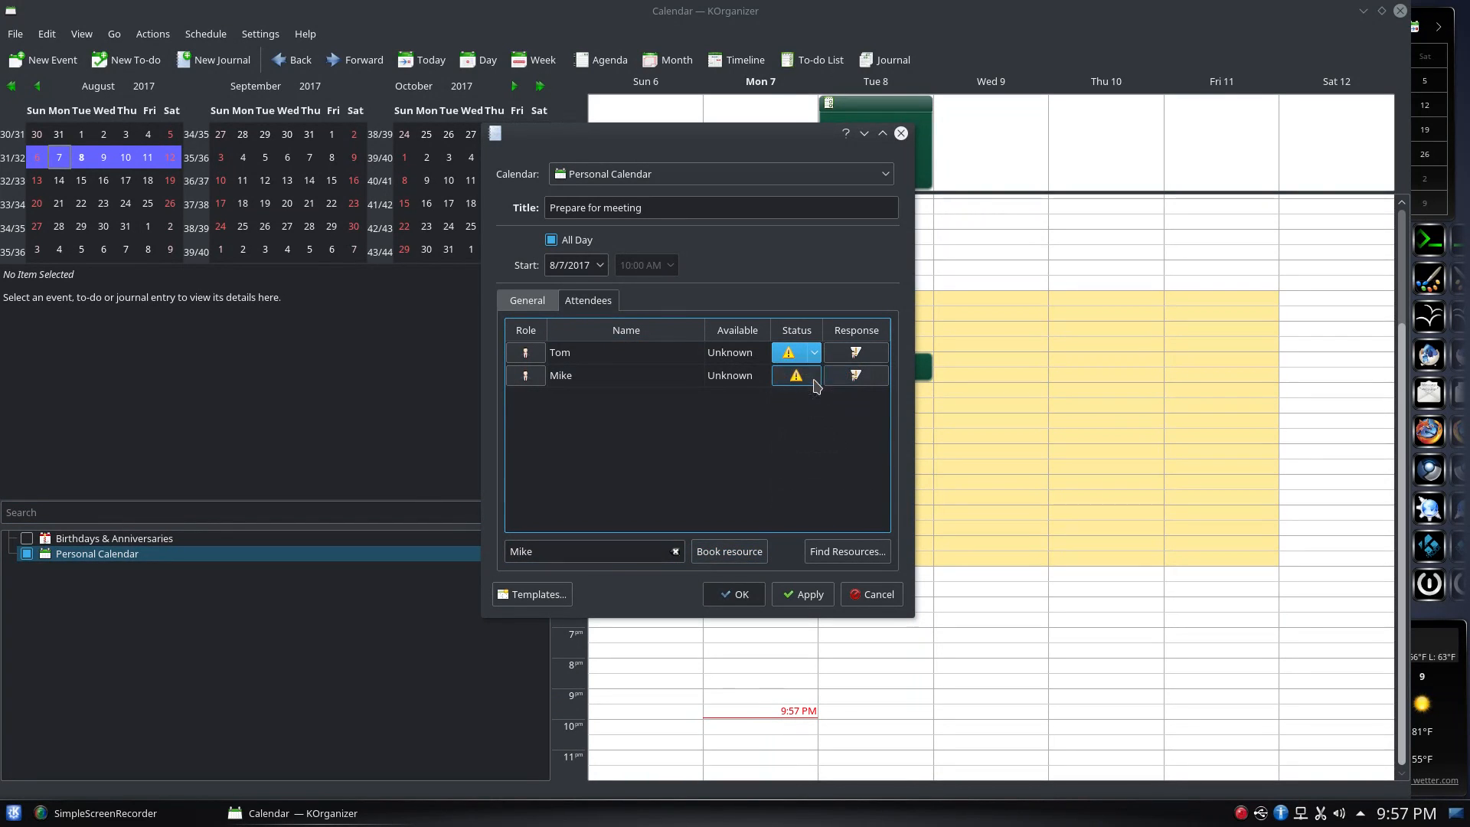
{"action": "left_click", "coordinate": [796, 375]}
{"action": "left_click", "coordinate": [804, 375]}
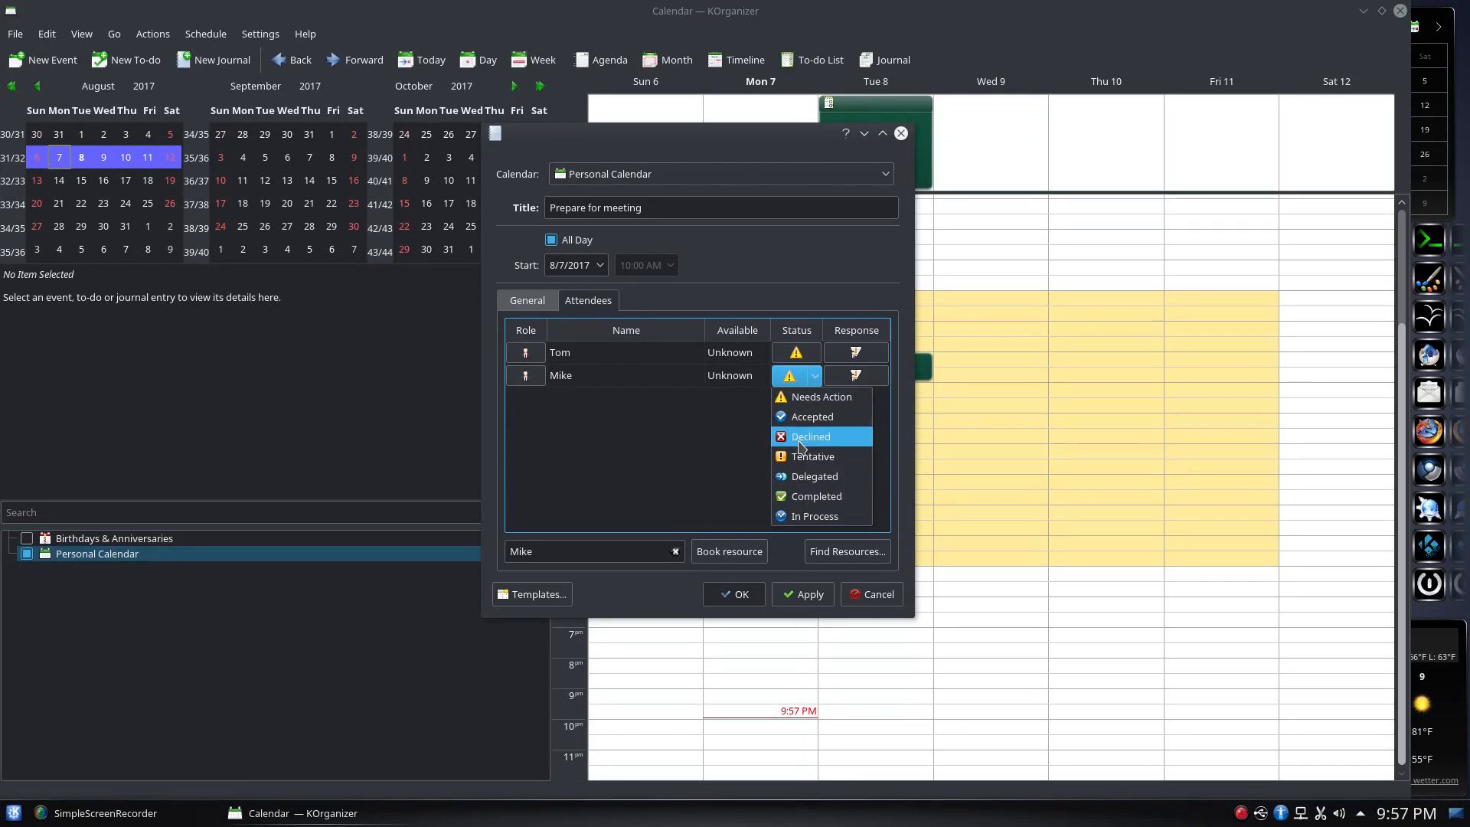
{"action": "left_click", "coordinate": [635, 430]}
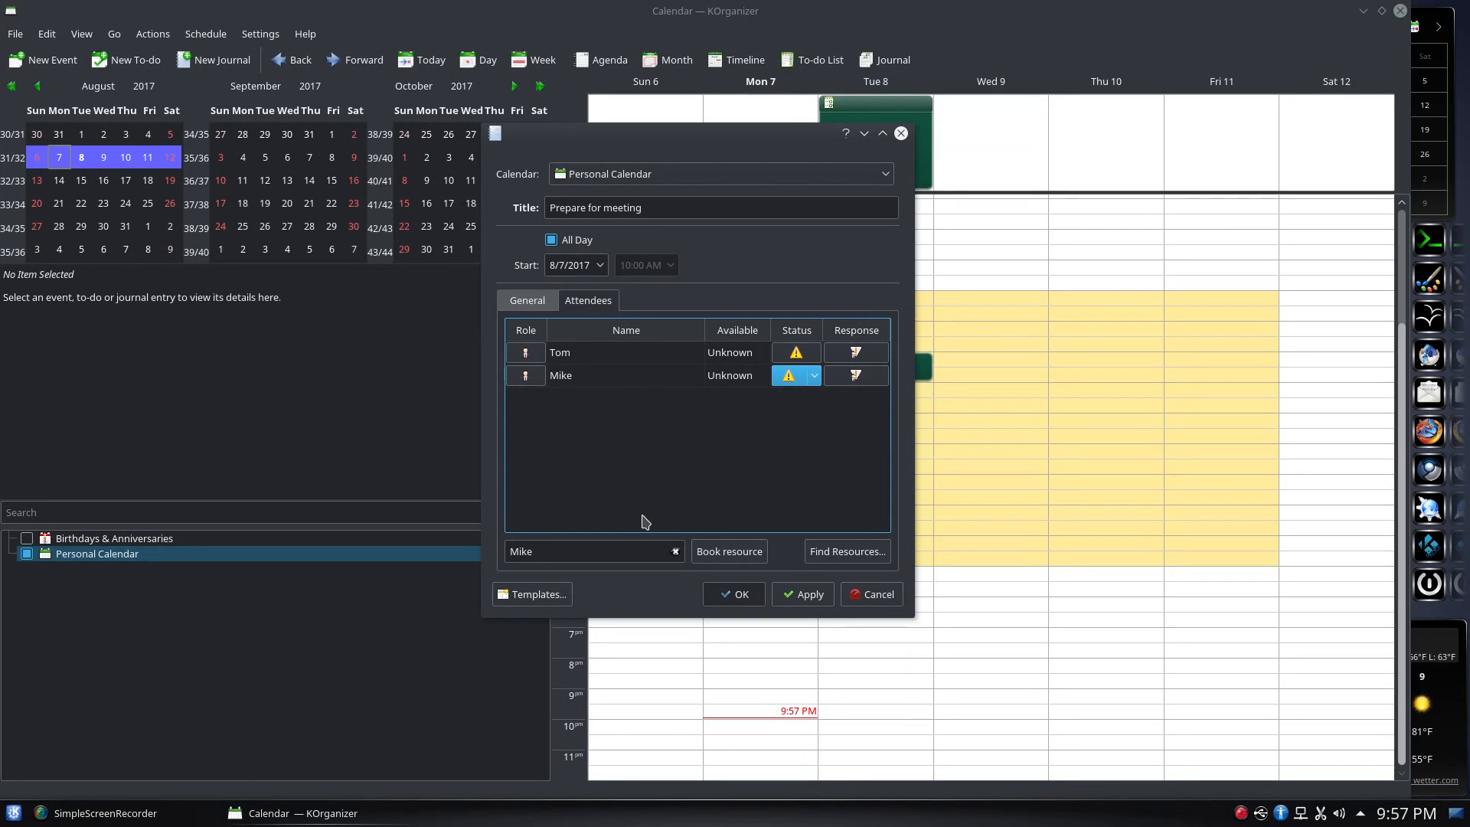
{"action": "left_click", "coordinate": [871, 594]}
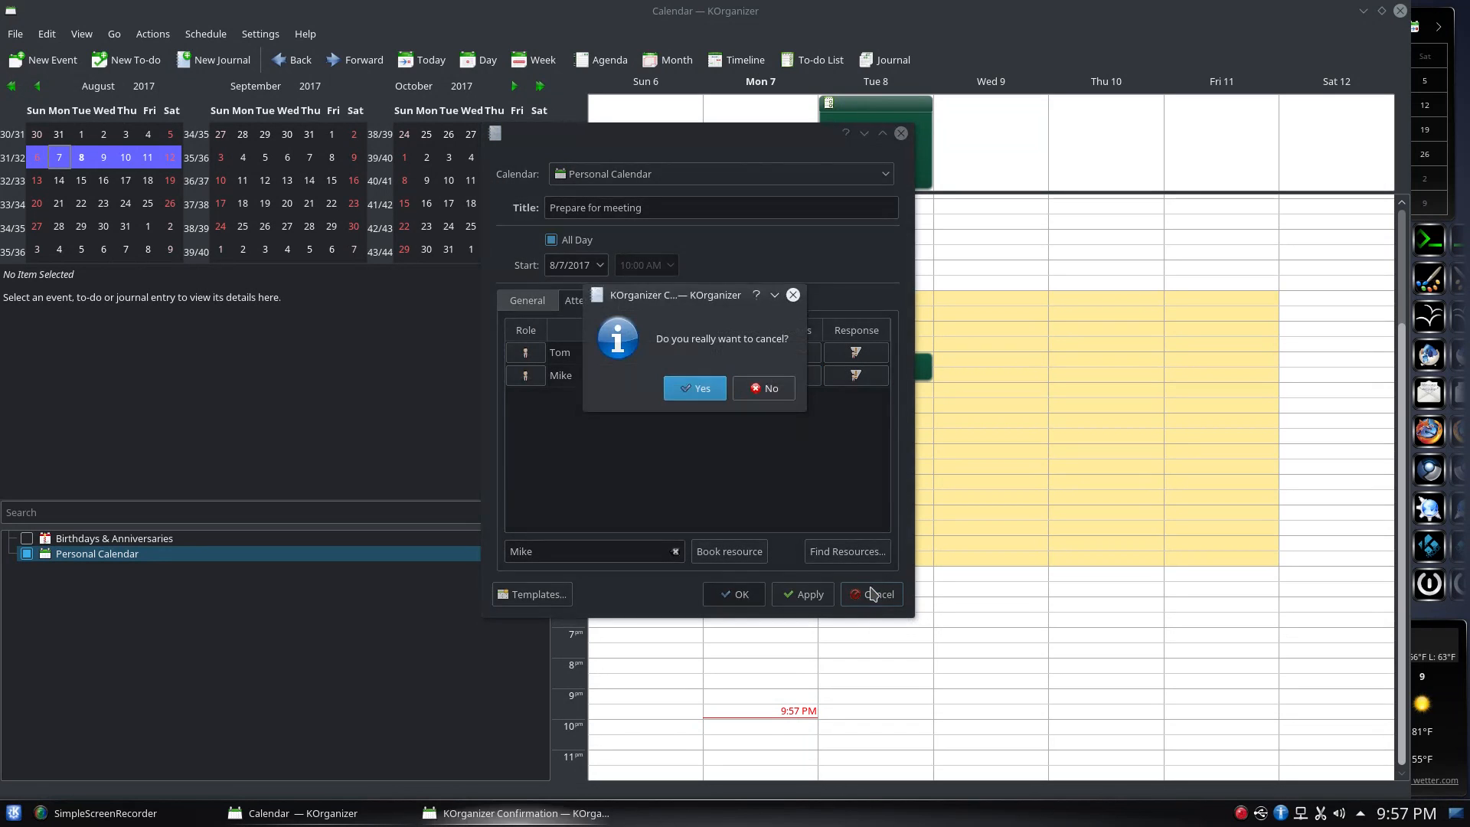
Confirm discarding the journal draft with Yes
{"action": "left_click", "coordinate": [709, 392]}
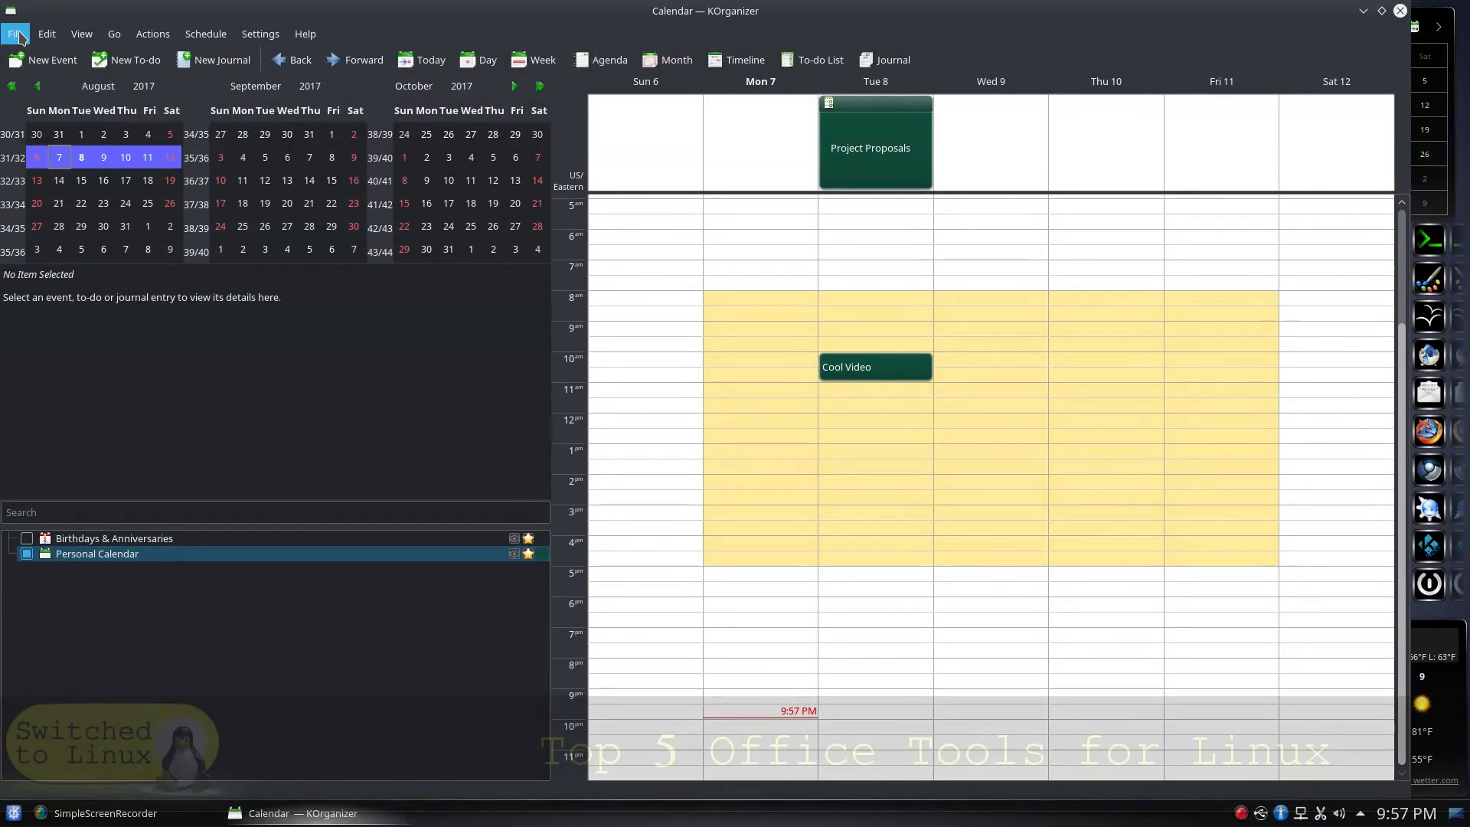
Browse the File menu without choosing anything, then close KOrganizer
{"action": "left_click", "coordinate": [17, 35]}
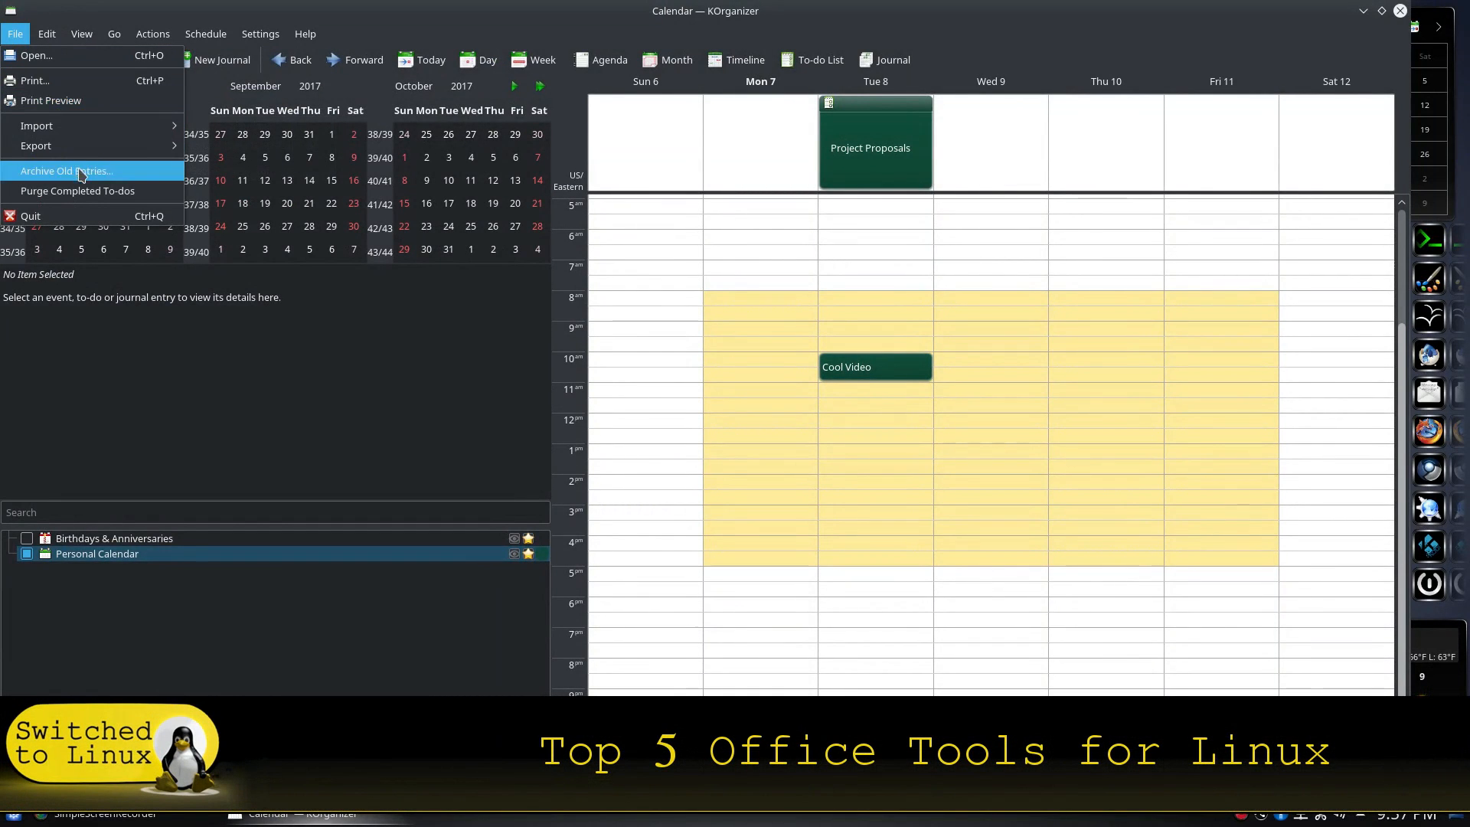
{"action": "mouse_move", "coordinate": [115, 154]}
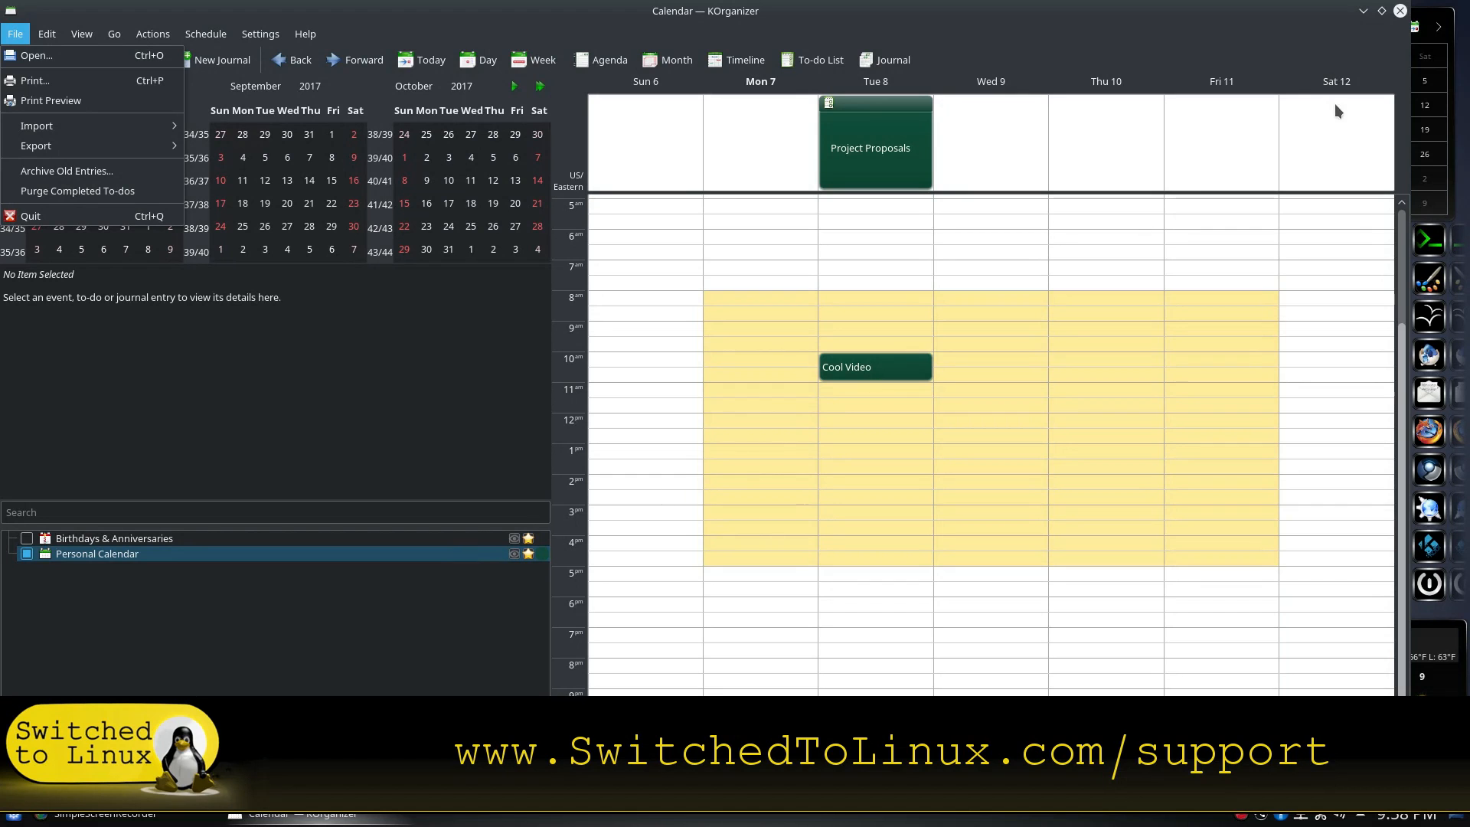
{"action": "left_click", "coordinate": [1399, 12]}
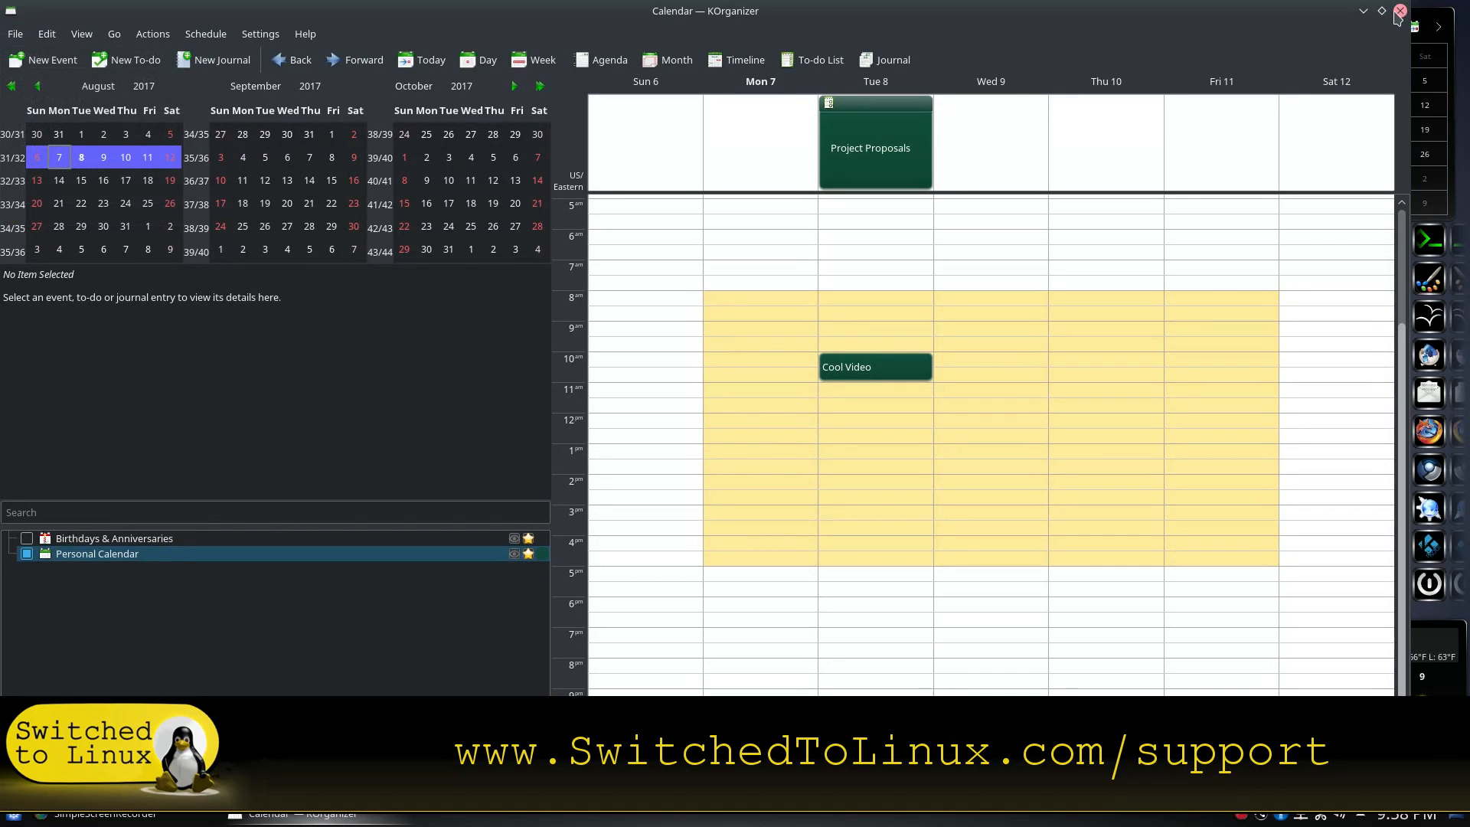
{"action": "left_click", "coordinate": [1399, 12]}
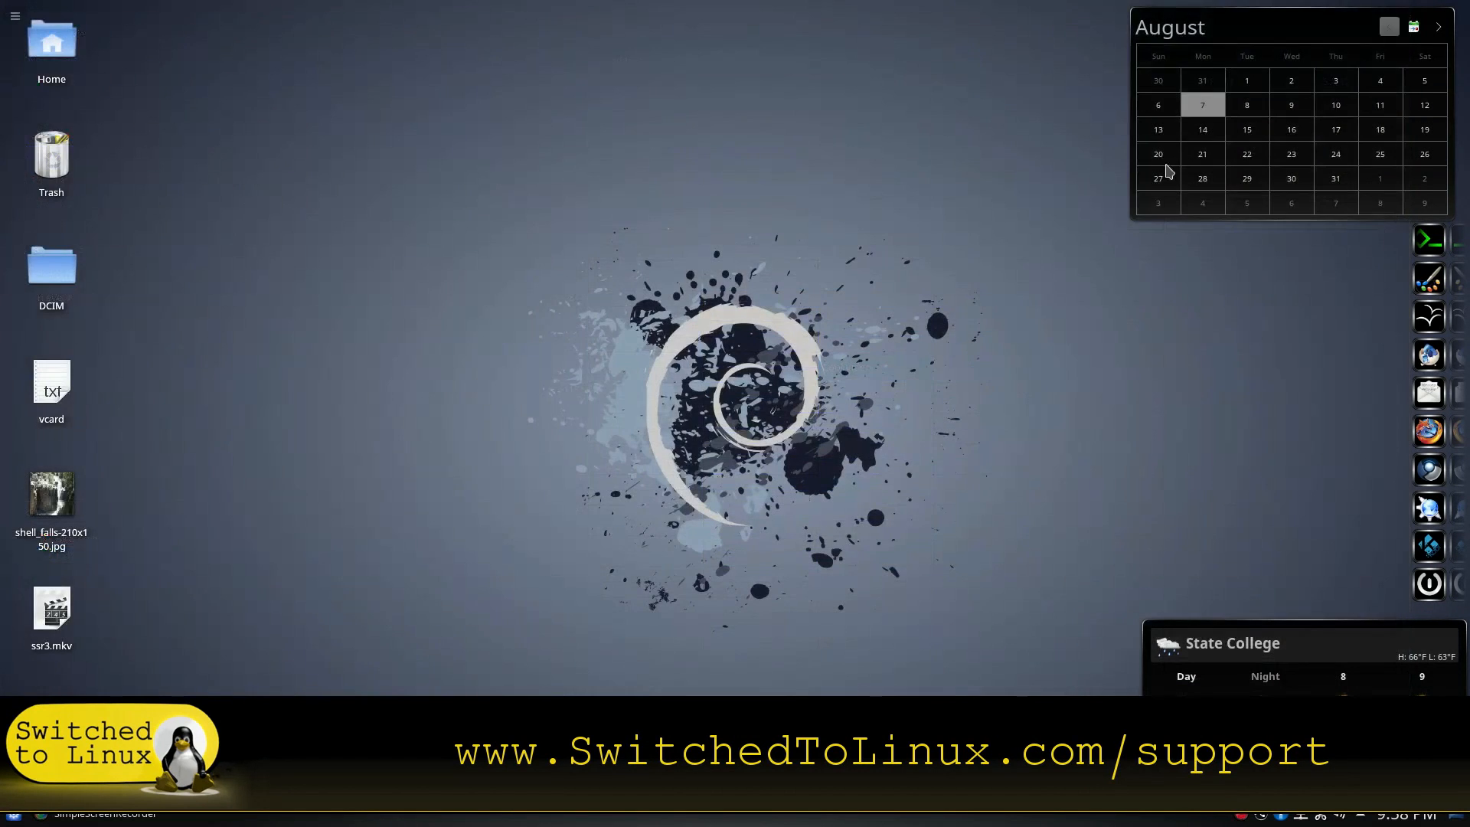